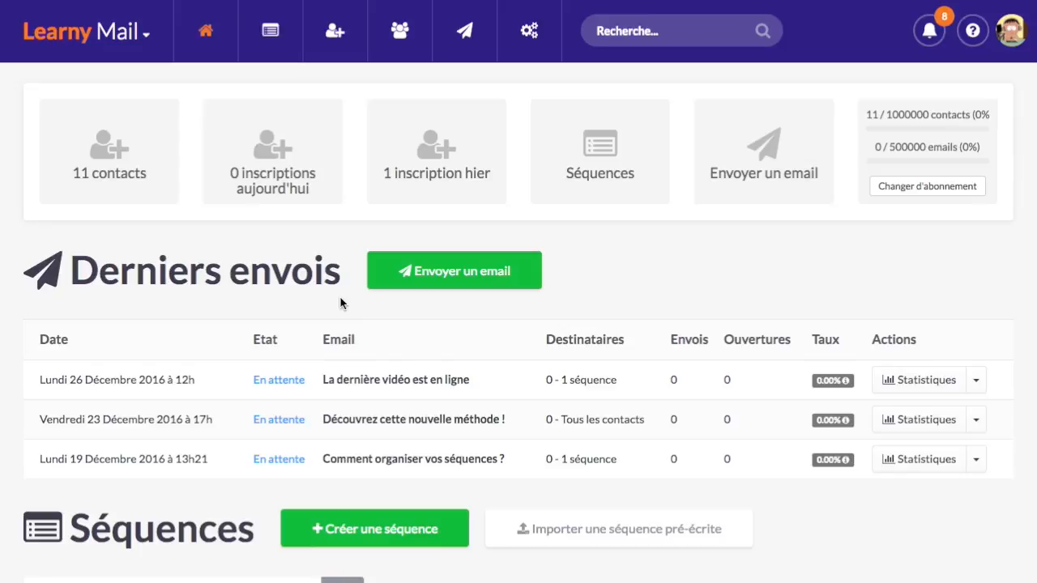
Open the Formation LearnyBox funnel from the Tunnels de vente module
{"action": "left_click", "coordinate": [137, 40]}
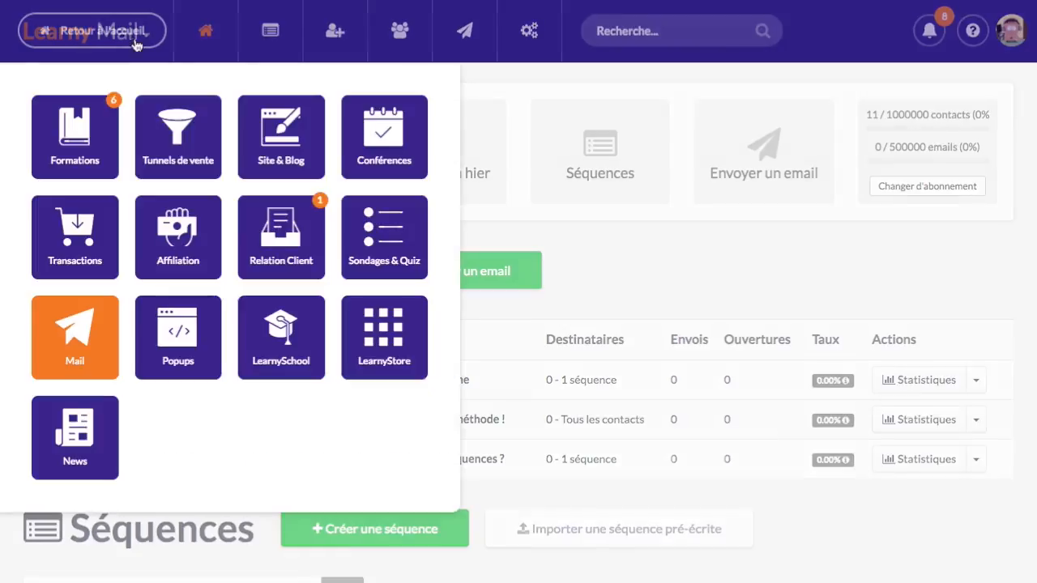
{"action": "left_click", "coordinate": [619, 390]}
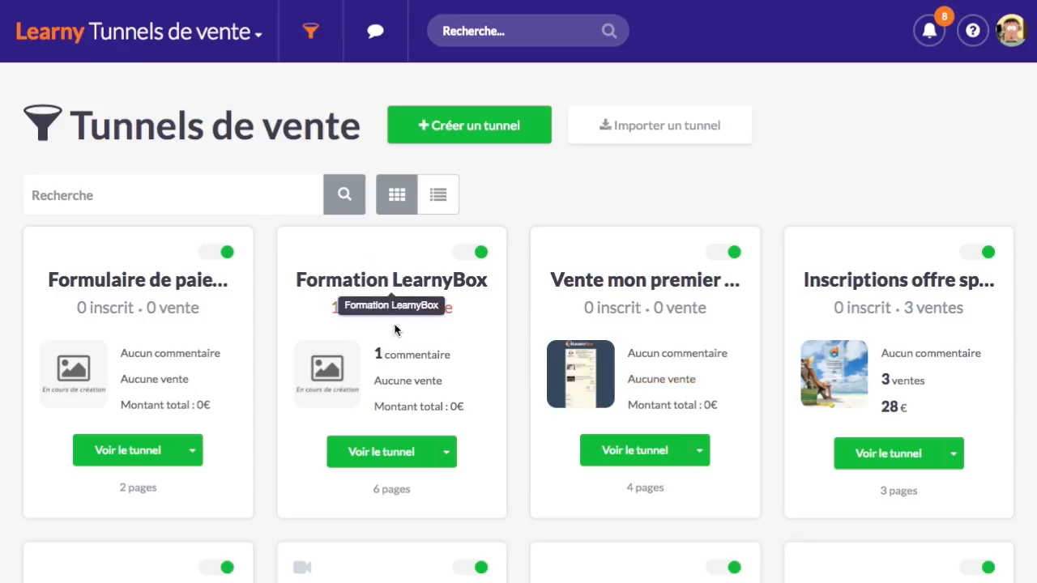
{"action": "left_click", "coordinate": [391, 458]}
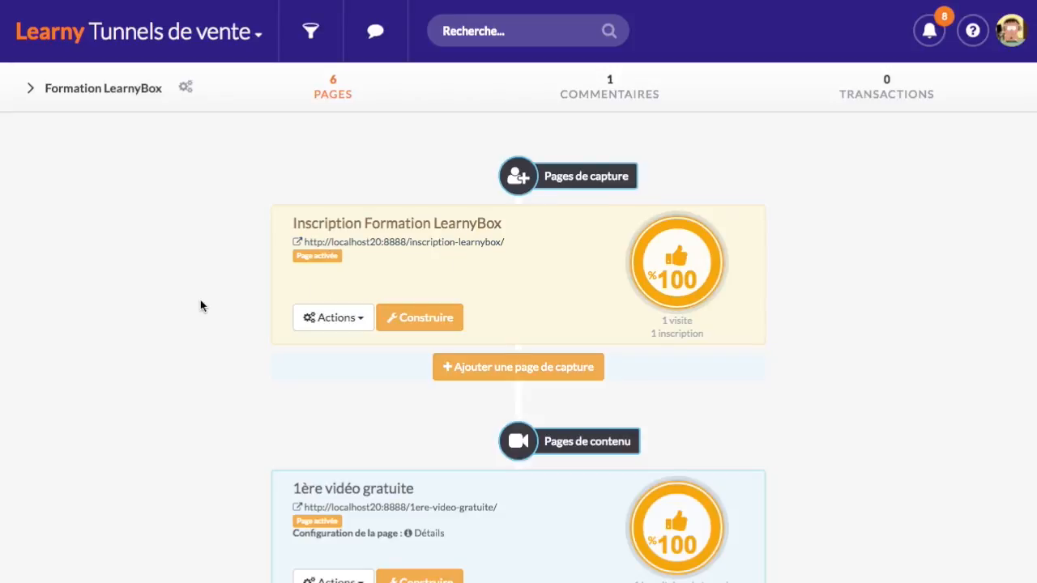
Review the funnel's pages down to the 'Commande de la formation LearnyBox' sales page, then open the Learny app menu
{"action": "scroll", "coordinate": [242, 301], "scroll_direction": "down", "scroll_amount": 3}
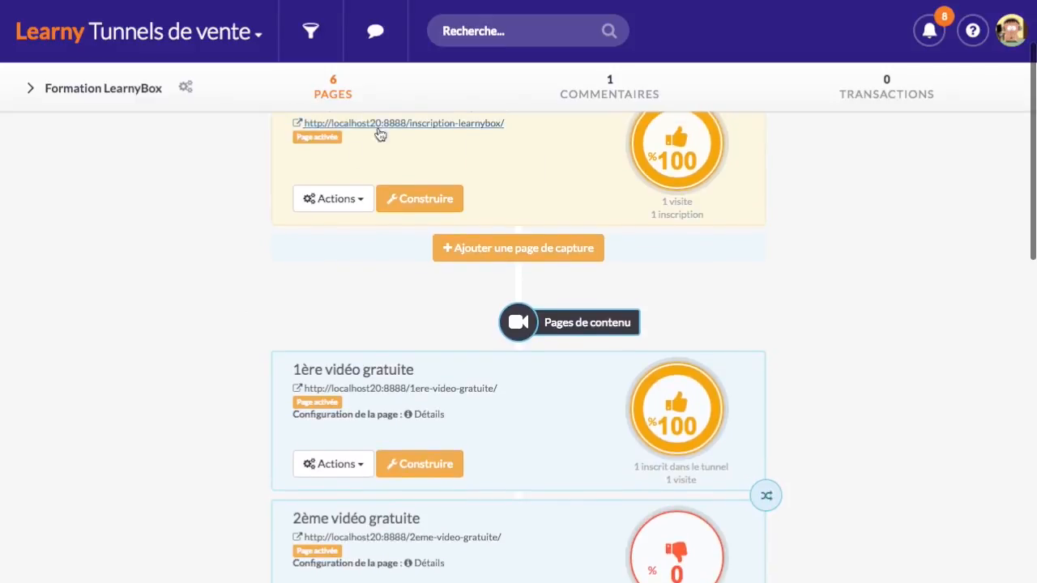
{"action": "scroll", "coordinate": [266, 266], "scroll_direction": "down", "scroll_amount": 2}
{"action": "scroll", "coordinate": [268, 261], "scroll_direction": "down", "scroll_amount": 2}
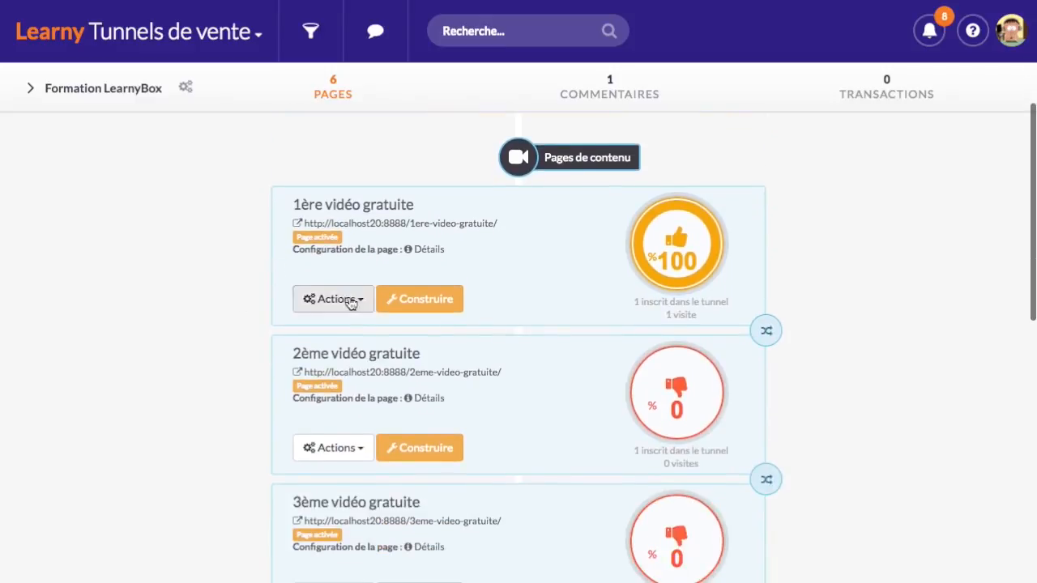
{"action": "mouse_move", "coordinate": [420, 249]}
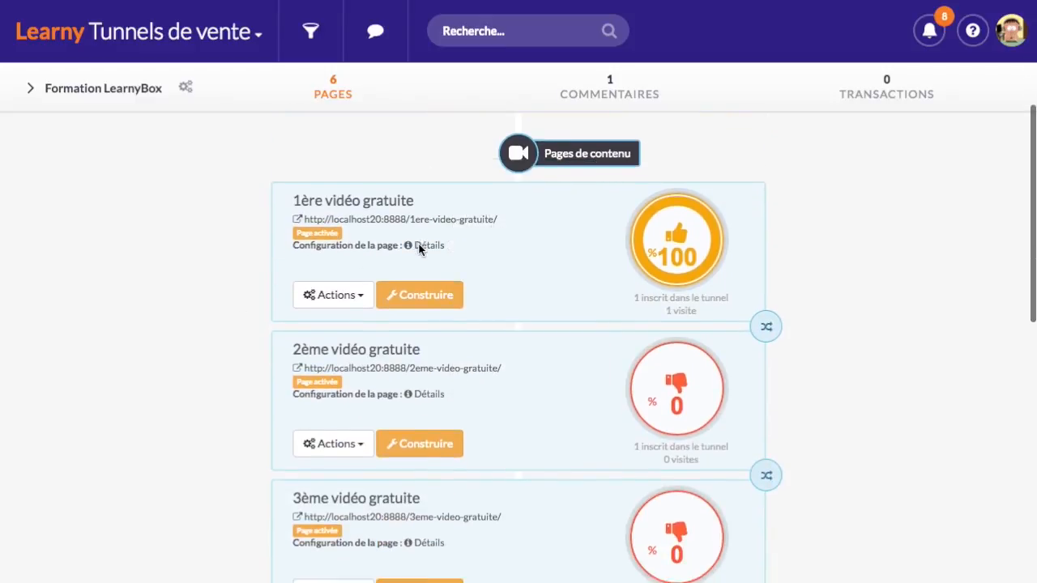
{"action": "scroll", "coordinate": [418, 247], "scroll_direction": "down", "scroll_amount": 1}
{"action": "scroll", "coordinate": [348, 360], "scroll_direction": "down", "scroll_amount": 1}
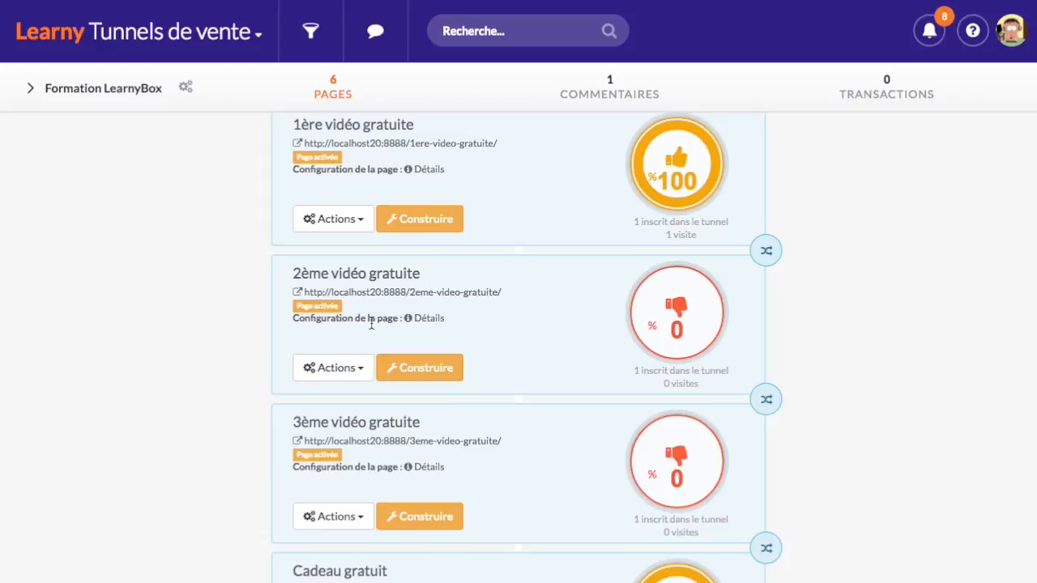
{"action": "mouse_move", "coordinate": [427, 326]}
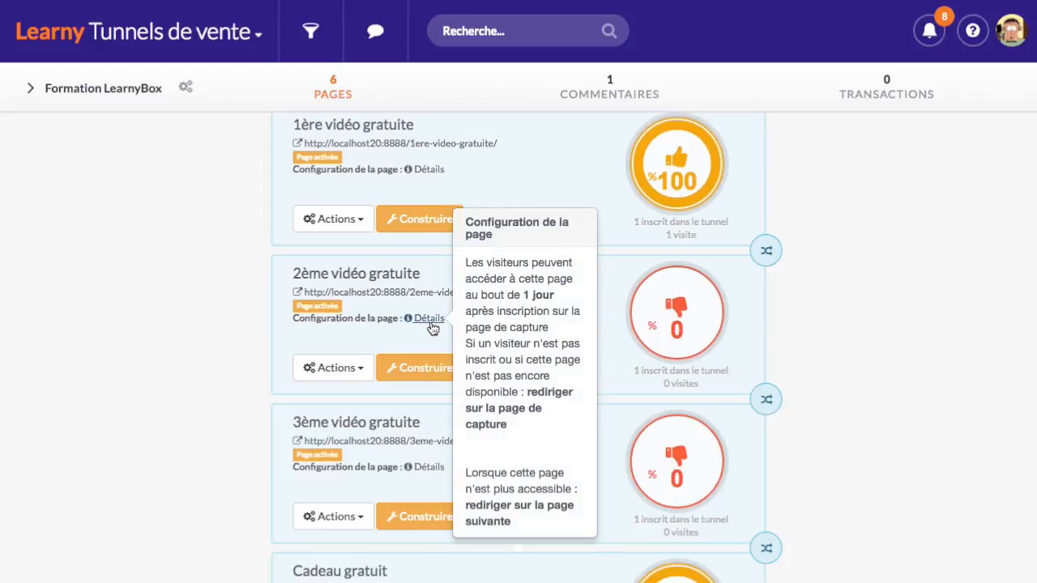
{"action": "mouse_move", "coordinate": [423, 474]}
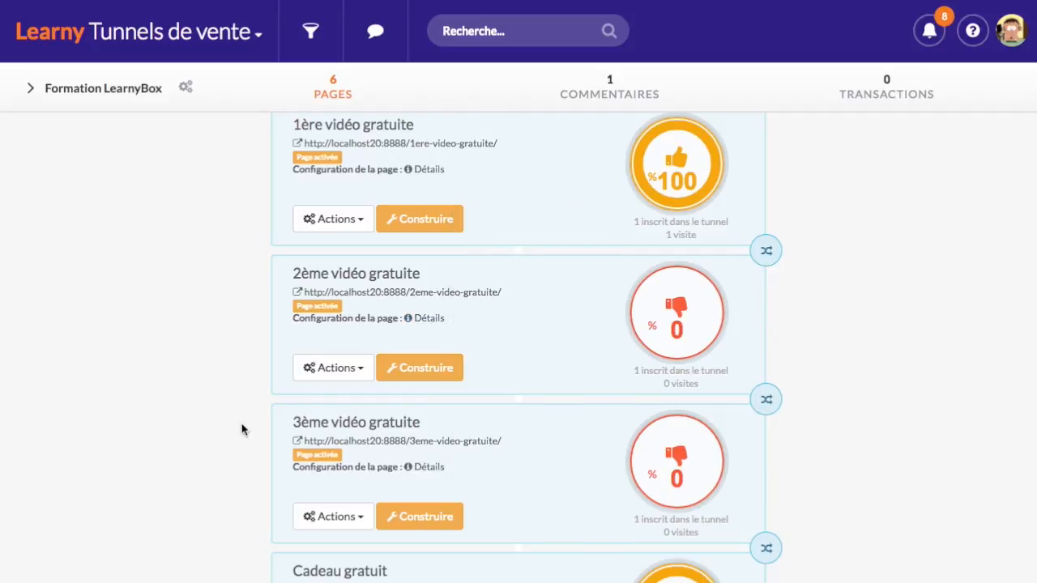
{"action": "scroll", "coordinate": [251, 427], "scroll_direction": "down", "scroll_amount": 5}
{"action": "scroll", "coordinate": [250, 427], "scroll_direction": "down", "scroll_amount": 1}
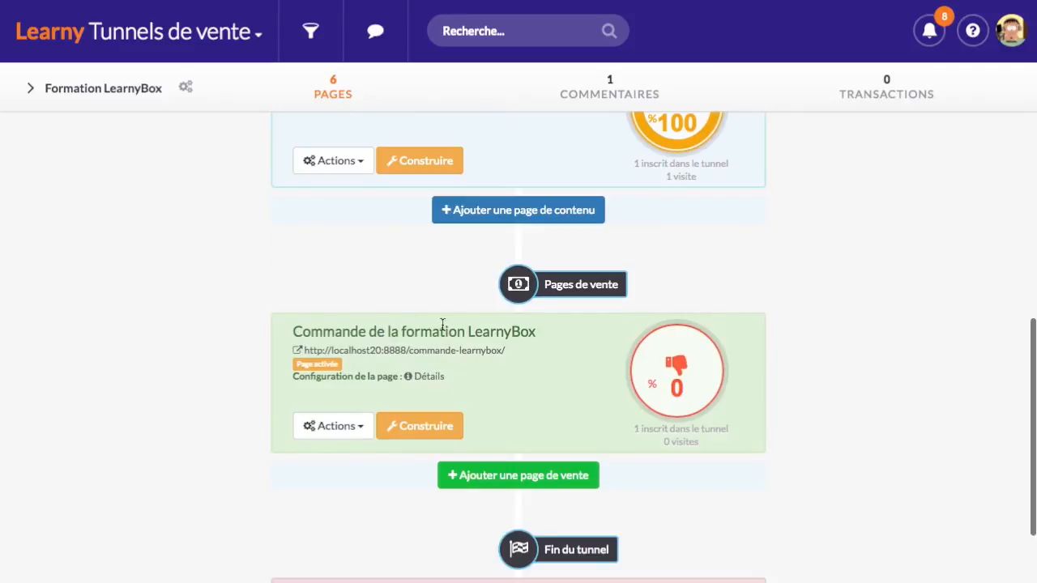
{"action": "mouse_move", "coordinate": [418, 380]}
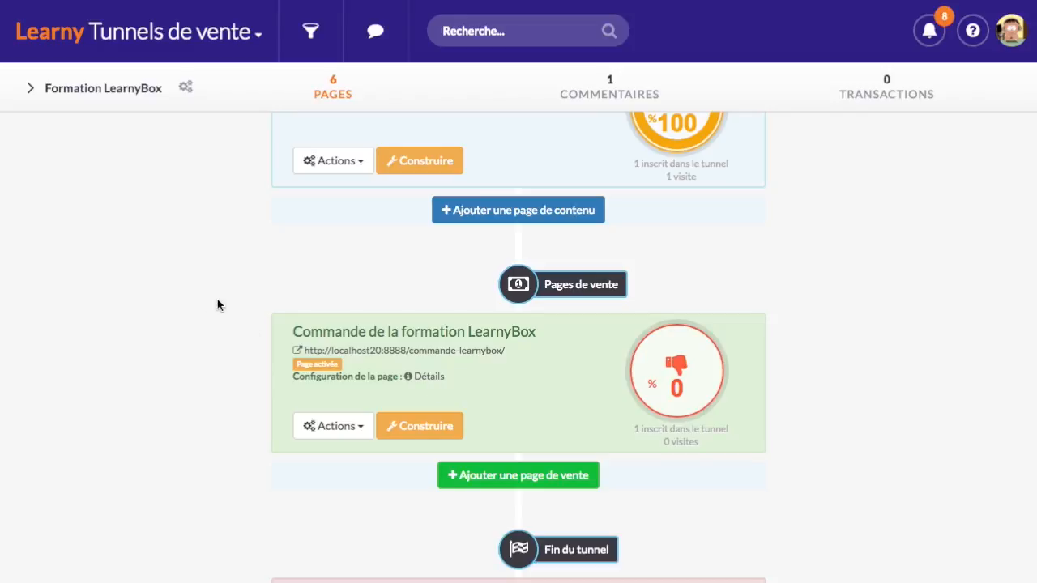
{"action": "scroll", "coordinate": [224, 299], "scroll_direction": "up", "scroll_amount": 10}
{"action": "left_click", "coordinate": [203, 31]}
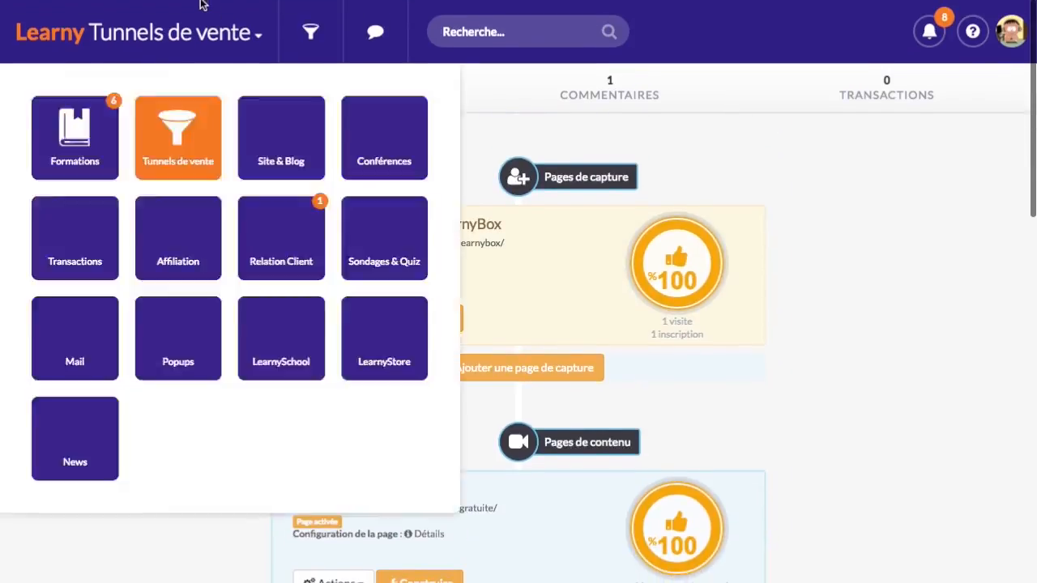
Start a new sequence from the Séquences list in the LearnyMail module
{"action": "left_click", "coordinate": [96, 340]}
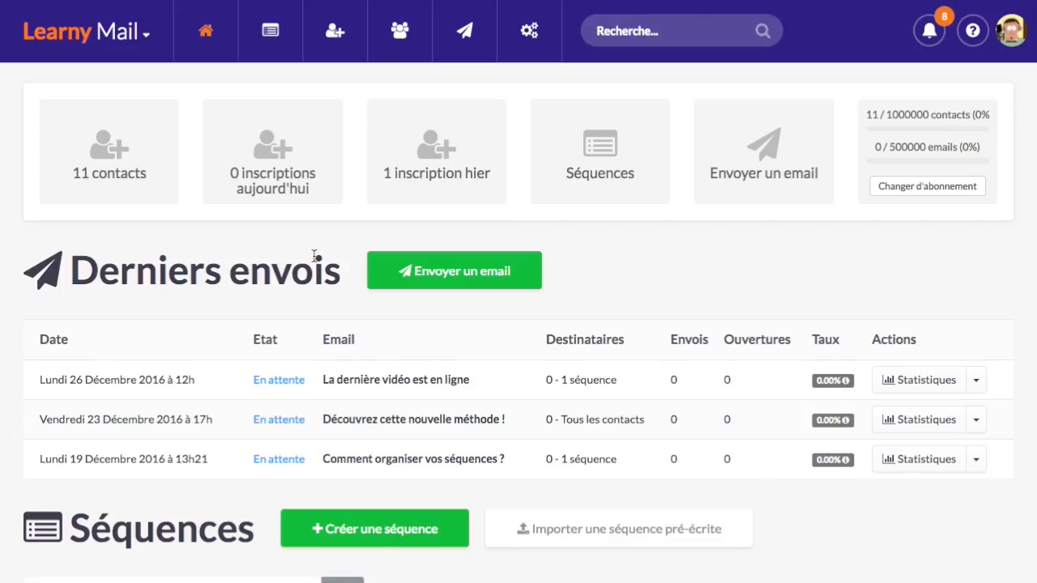
{"action": "left_click", "coordinate": [280, 31]}
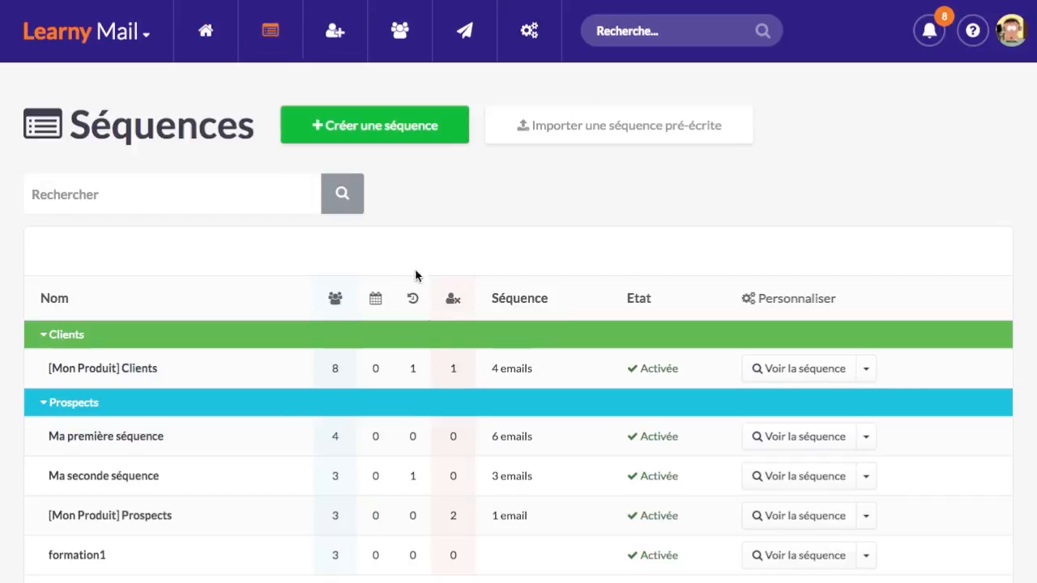
{"action": "left_click", "coordinate": [421, 132]}
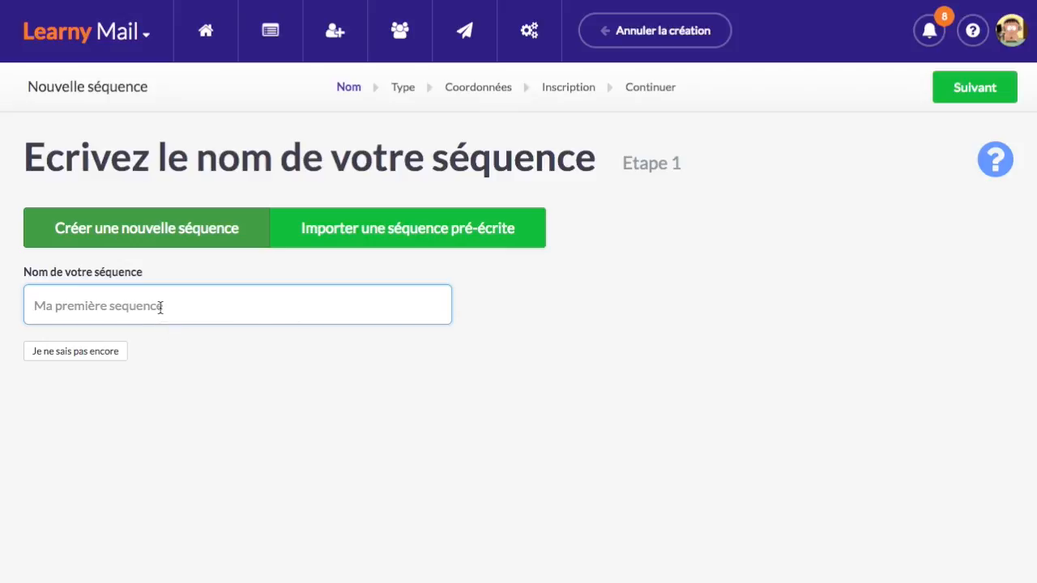
Name the sequence '[Formation Learnybox] Prospects', fixing the typo, and continue
{"action": "type", "text": "["}
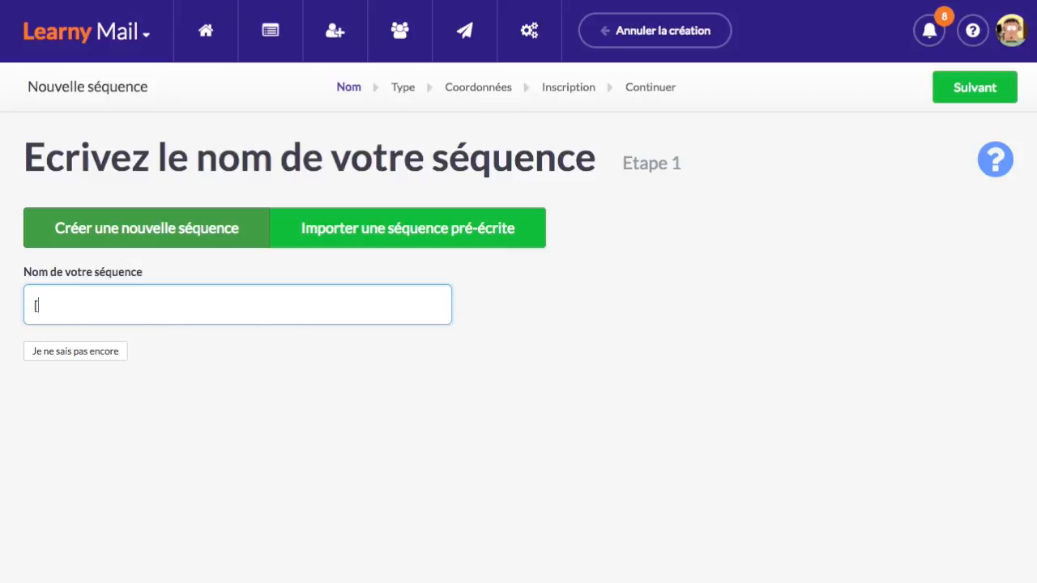
{"action": "type", "text": "Formation LeanrYbox]"}
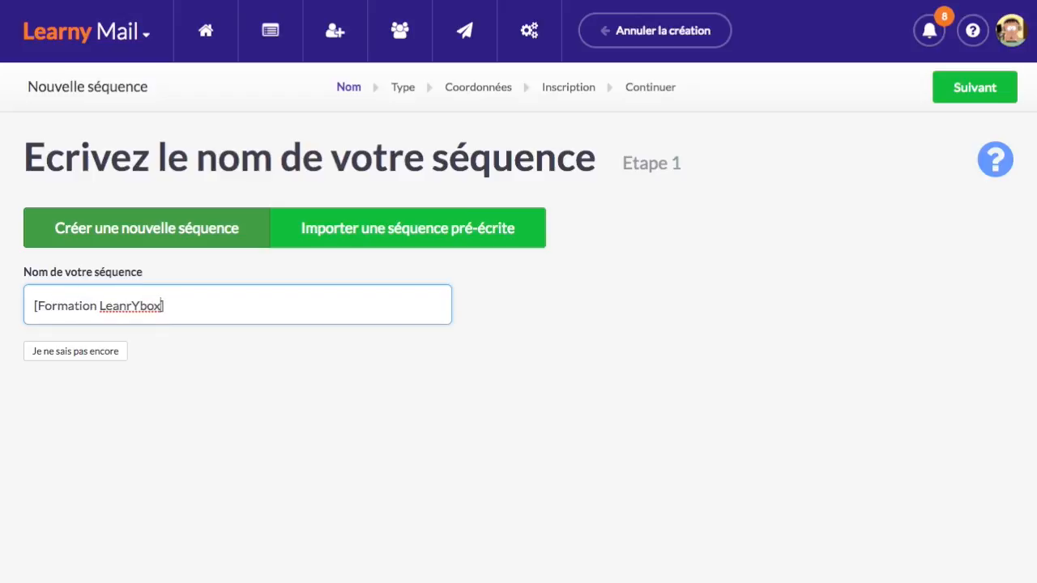
{"action": "key", "text": "Left"}
{"action": "key", "text": "Left"}
{"action": "key", "text": "Left"}
{"action": "key", "text": "Left"}
{"action": "key", "text": "Left"}
{"action": "key", "text": "Left"}
{"action": "type", "text": "r"}
{"action": "key", "text": "Right"}
{"action": "key", "text": "Delete"}
{"action": "key", "text": "Delete"}
{"action": "type", "text": "y"}
{"action": "left_click", "coordinate": [248, 310]}
{"action": "type", "text": "Pros"}
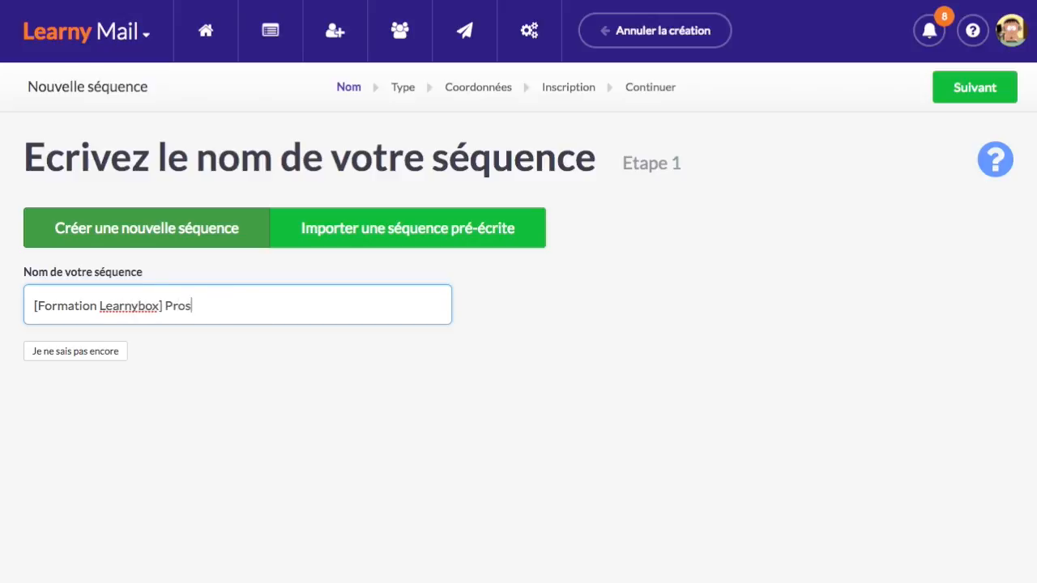
{"action": "type", "text": "pects"}
{"action": "left_click", "coordinate": [981, 95]}
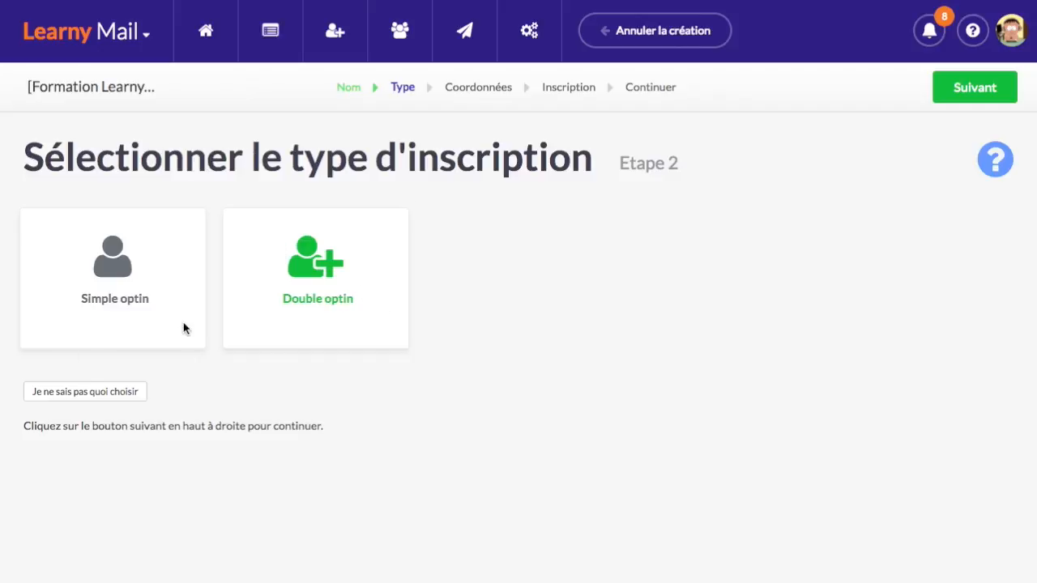
Choose Simple optin, not Double optin, as the subscription type and continue
{"action": "left_click", "coordinate": [111, 264]}
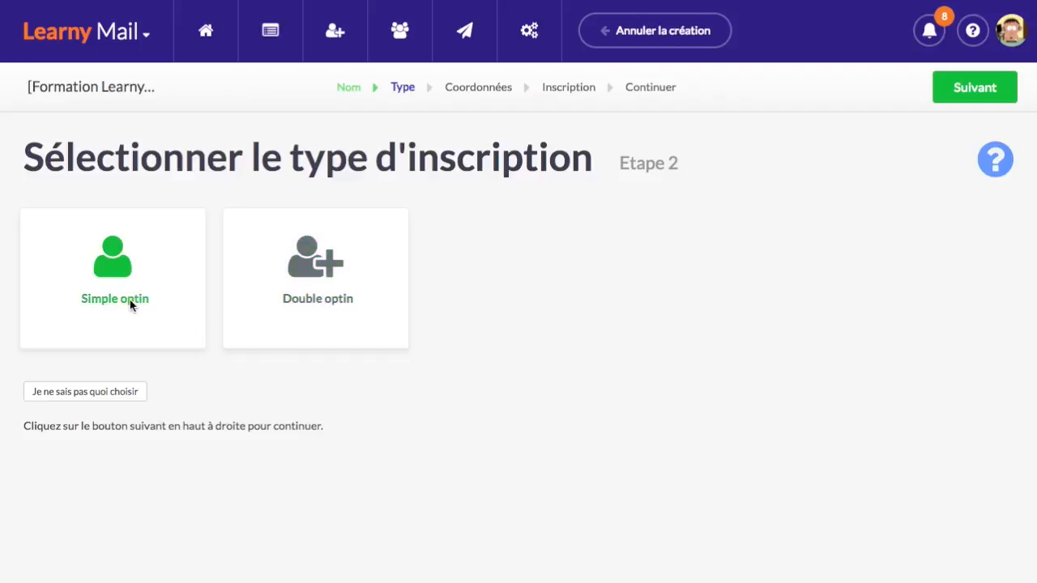
{"action": "left_click", "coordinate": [325, 262]}
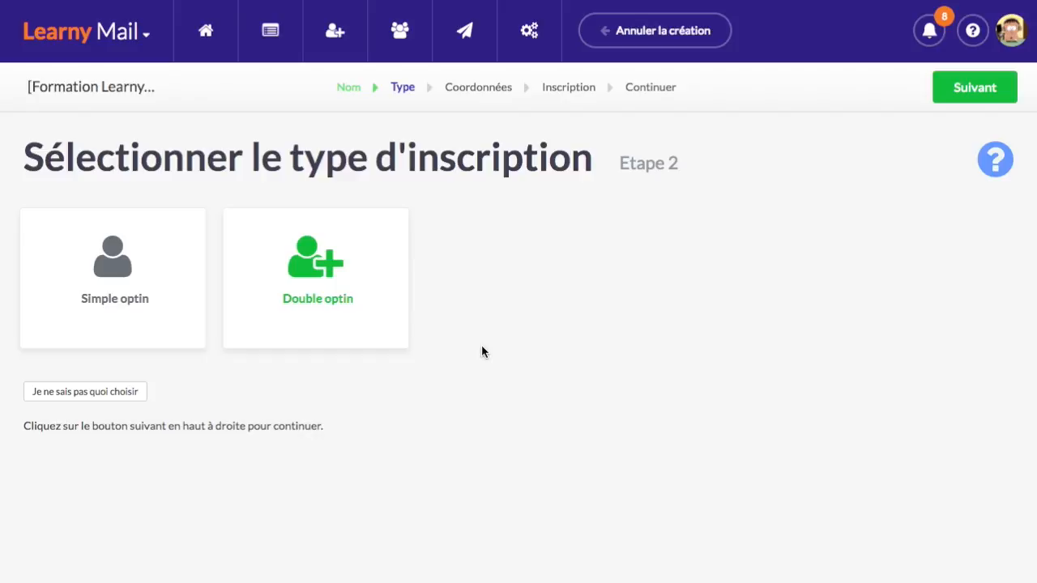
{"action": "left_click", "coordinate": [111, 267]}
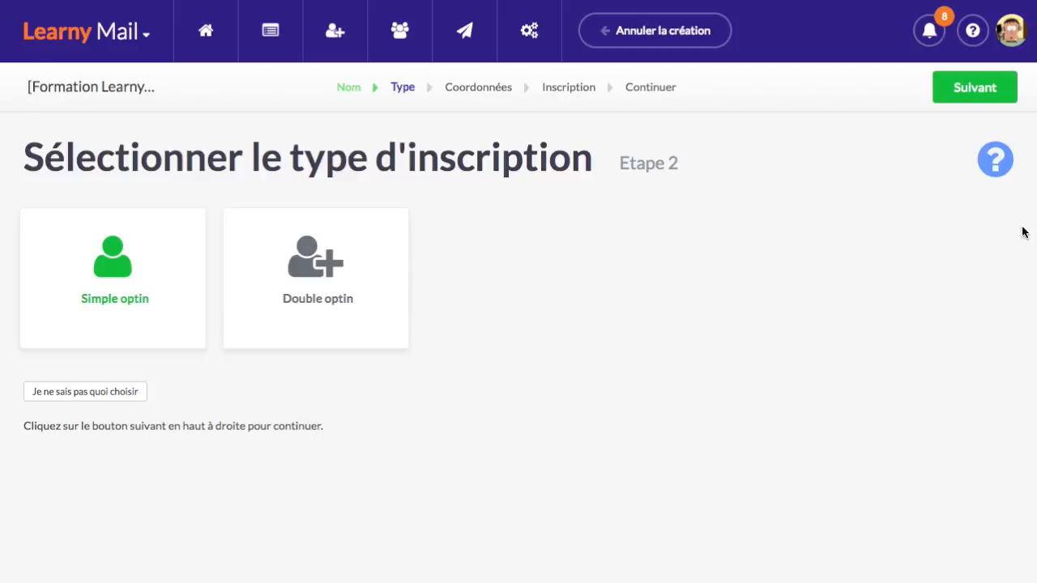
{"action": "left_click", "coordinate": [991, 92]}
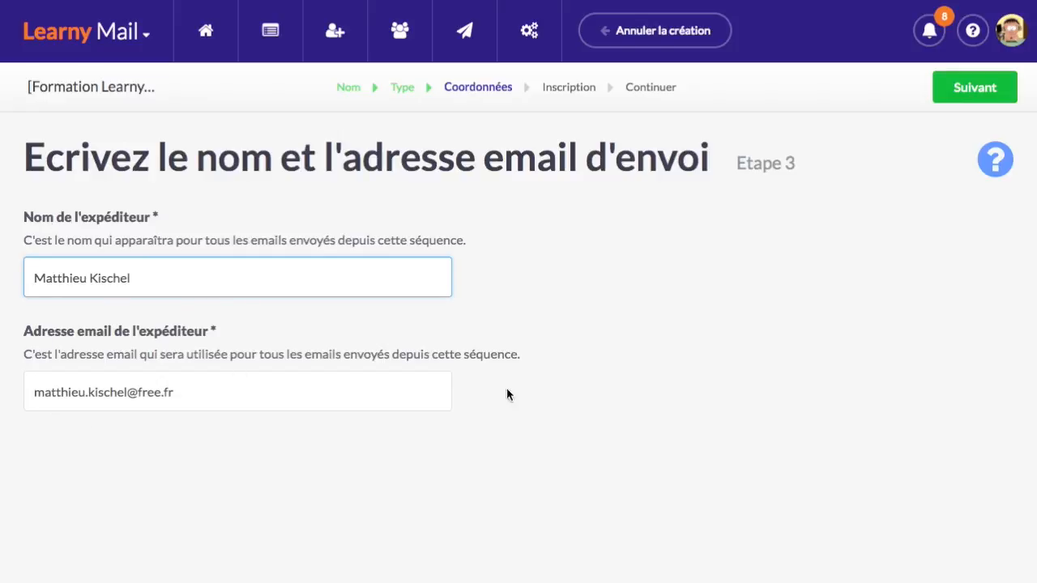
Accept the sender details to create the sequence and open its Etapes page
{"action": "left_click", "coordinate": [987, 87]}
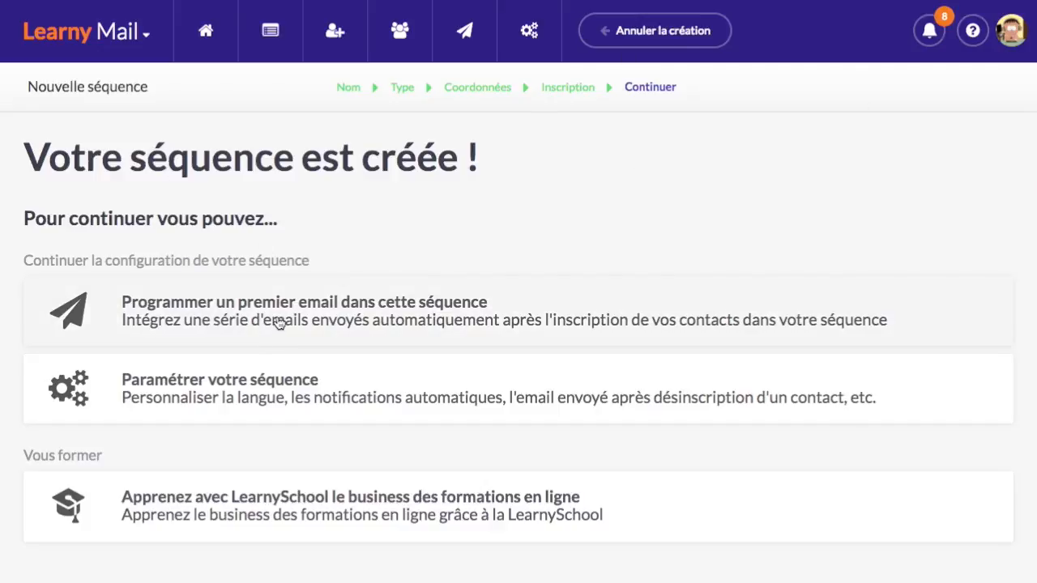
{"action": "left_click", "coordinate": [418, 325]}
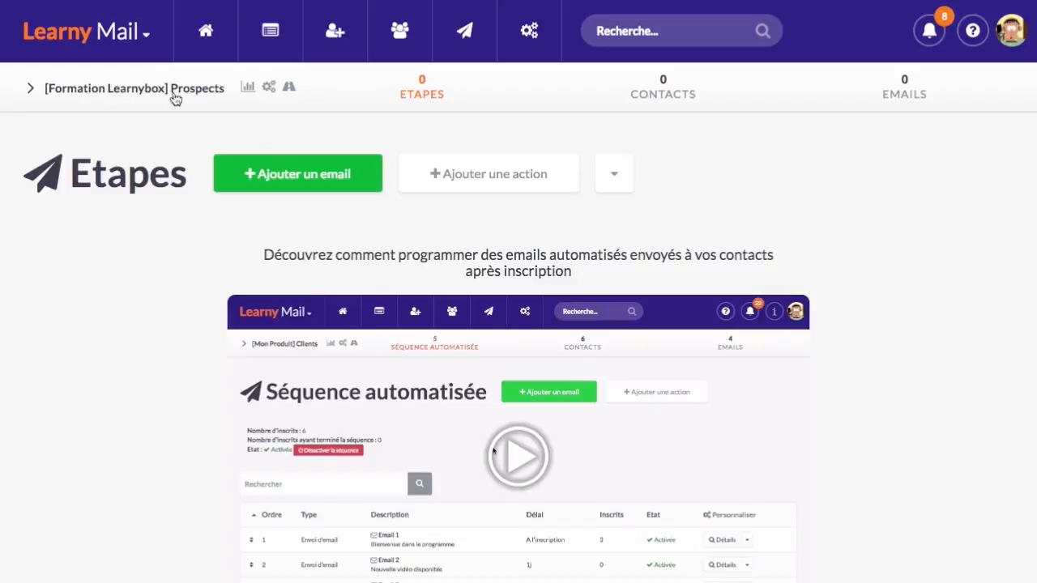
Glance at the breadcrumb's sequence list, then begin adding an email to the sequence
{"action": "left_click", "coordinate": [117, 90]}
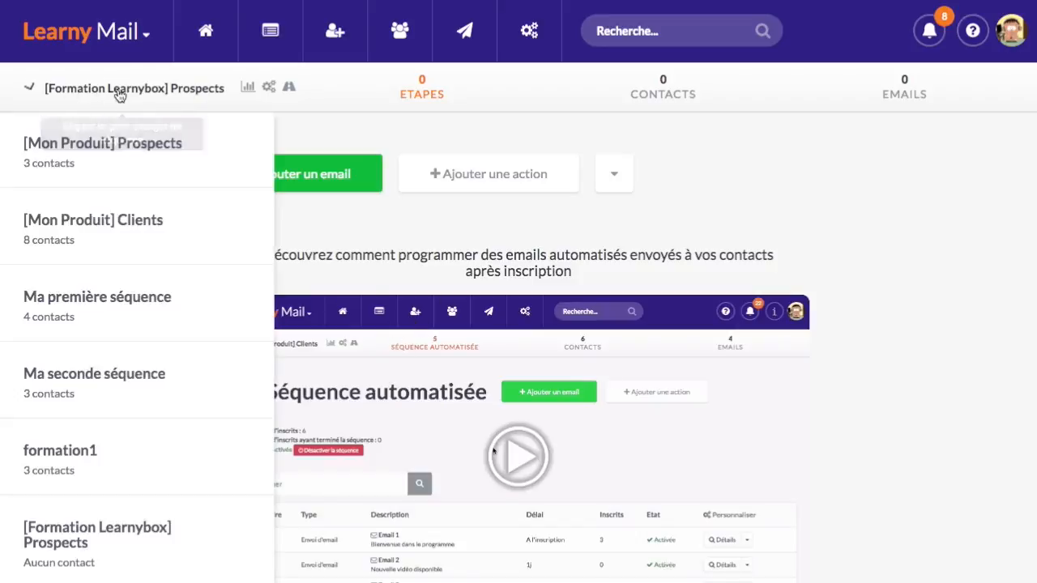
{"action": "scroll", "coordinate": [116, 248], "scroll_direction": "down", "scroll_amount": 2}
{"action": "scroll", "coordinate": [133, 405], "scroll_direction": "up", "scroll_amount": 2}
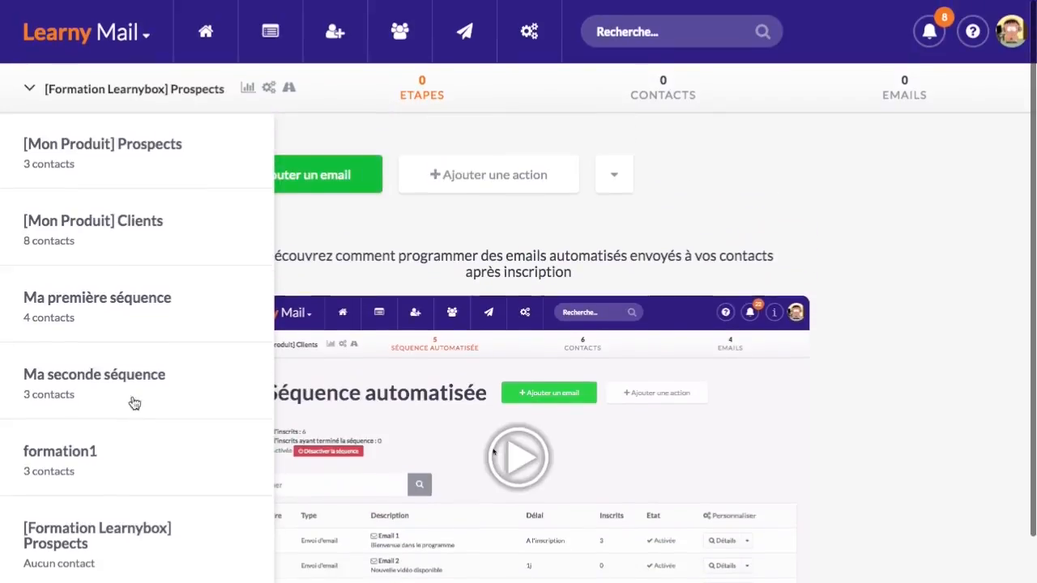
{"action": "left_click", "coordinate": [149, 89]}
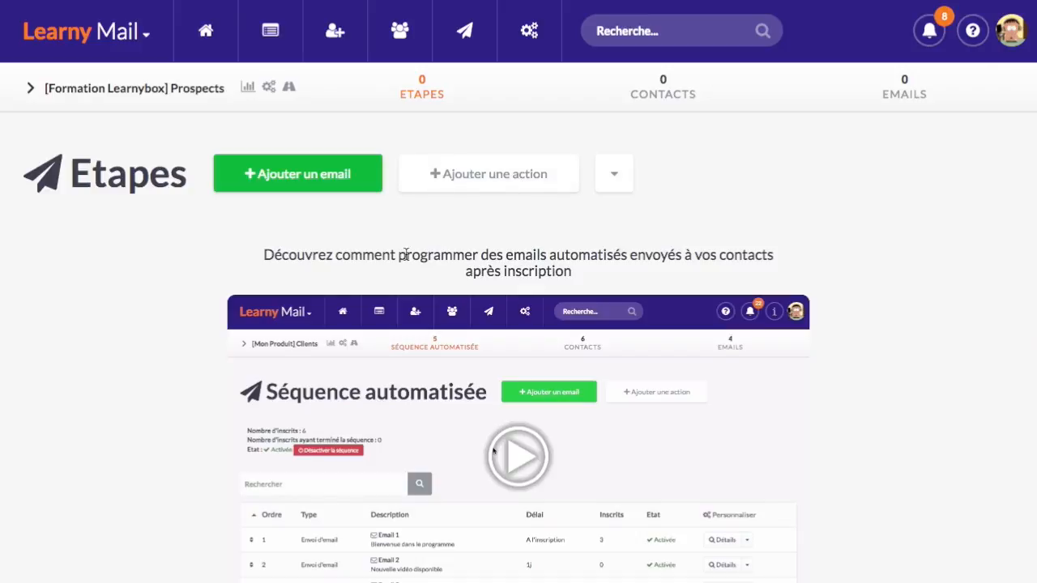
{"action": "scroll", "coordinate": [406, 254], "scroll_direction": "down", "scroll_amount": 1}
{"action": "scroll", "coordinate": [343, 358], "scroll_direction": "up", "scroll_amount": 1}
{"action": "scroll", "coordinate": [162, 279], "scroll_direction": "down", "scroll_amount": 1}
{"action": "scroll", "coordinate": [174, 272], "scroll_direction": "up", "scroll_amount": 1}
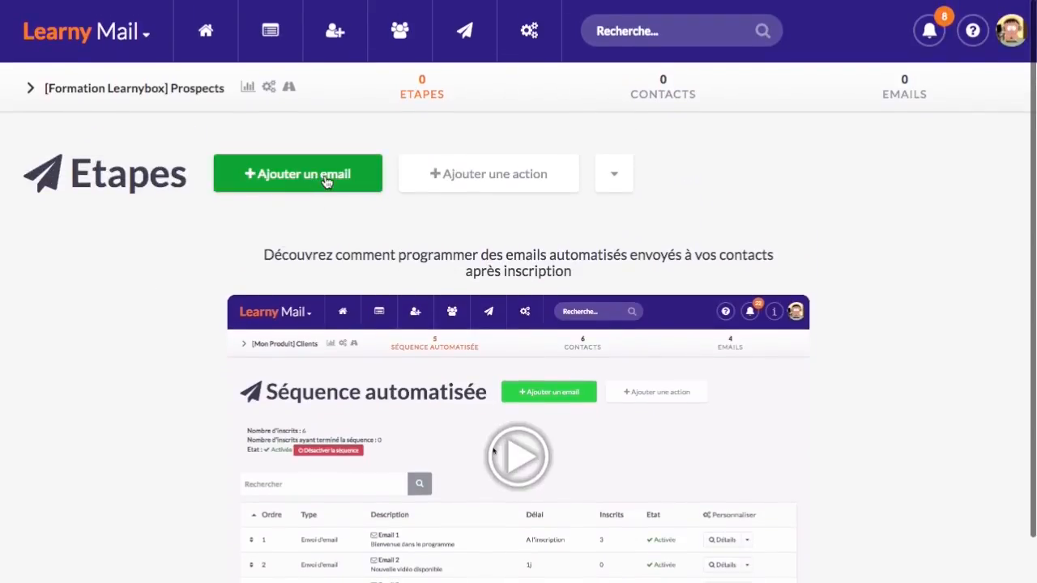
{"action": "left_click", "coordinate": [327, 181]}
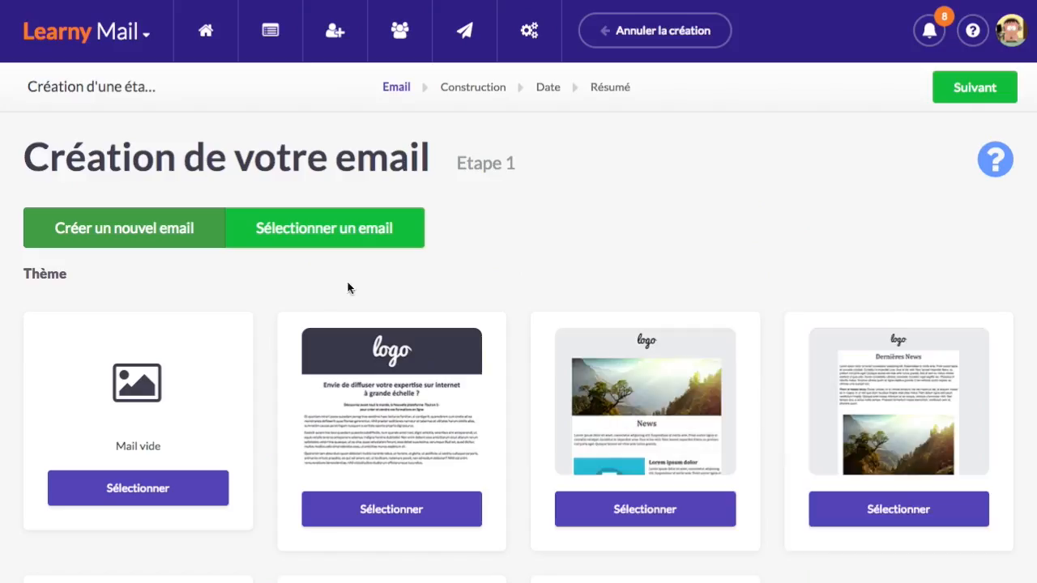
Preview the templates, select Dernières News, and continue to the Construction step
{"action": "scroll", "coordinate": [475, 290], "scroll_direction": "down", "scroll_amount": 2}
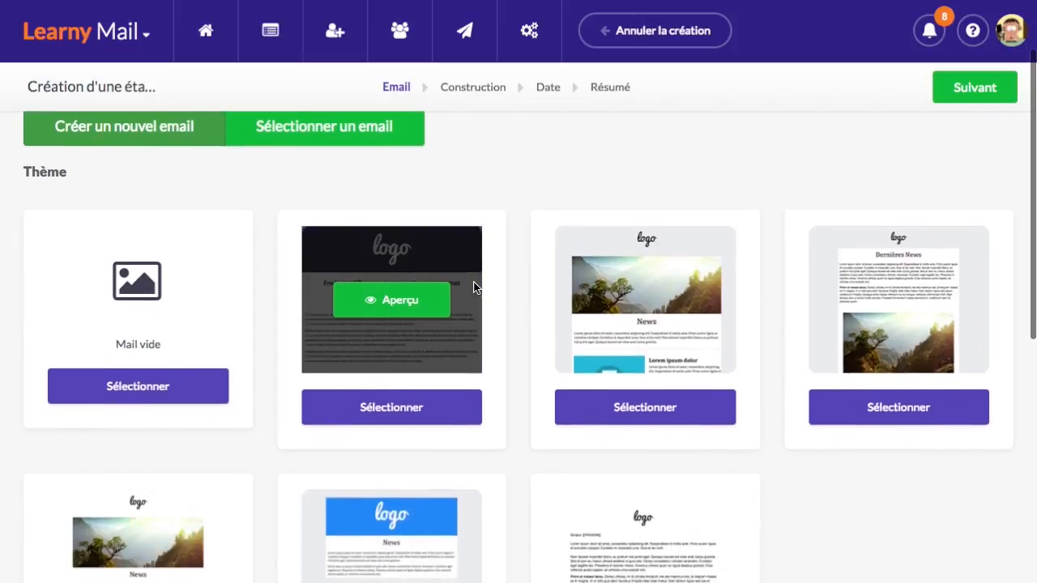
{"action": "scroll", "coordinate": [473, 322], "scroll_direction": "down", "scroll_amount": 1}
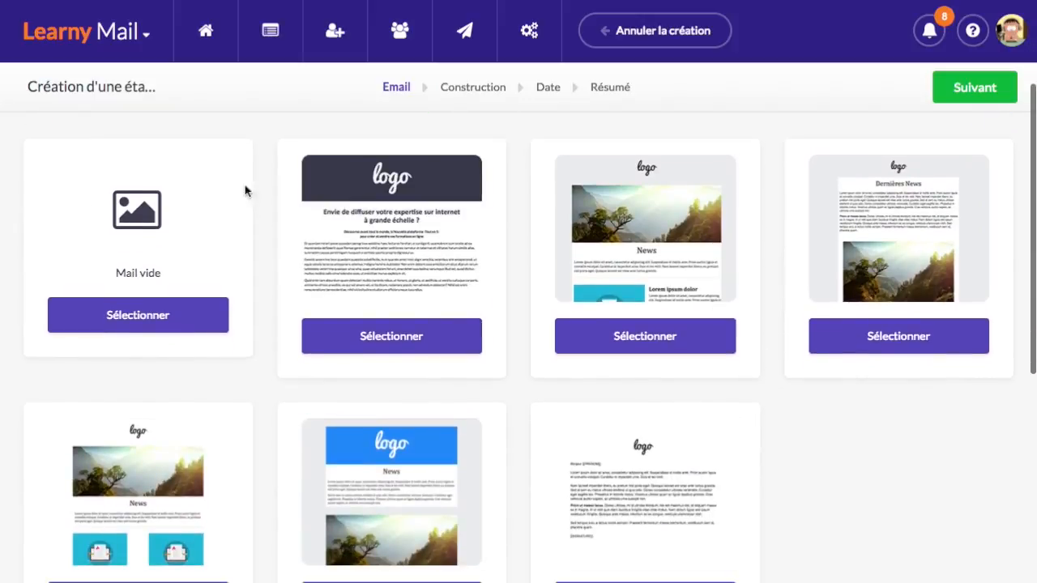
{"action": "scroll", "coordinate": [243, 263], "scroll_direction": "up", "scroll_amount": 1}
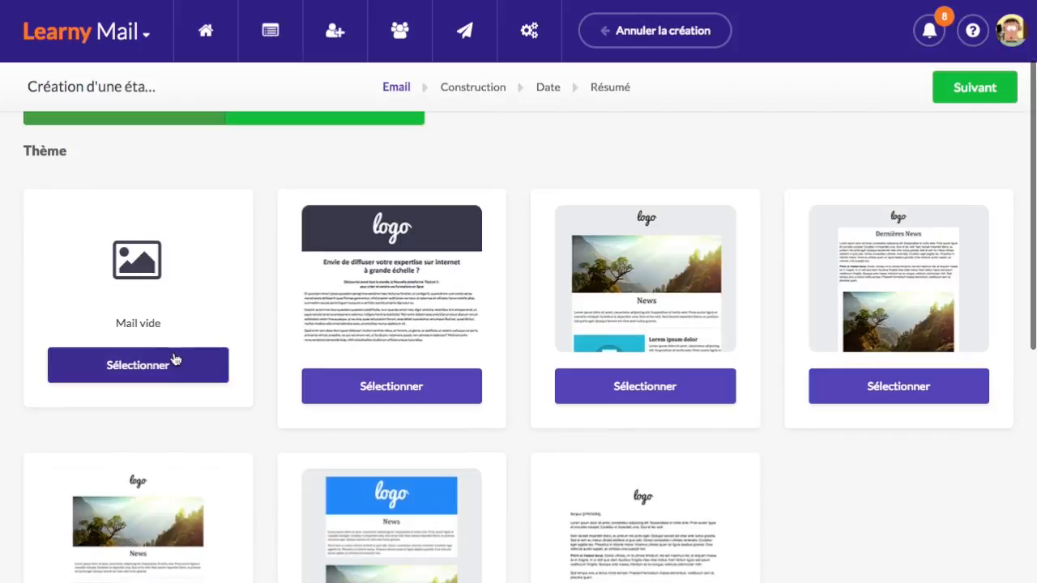
{"action": "scroll", "coordinate": [413, 267], "scroll_direction": "down", "scroll_amount": 1}
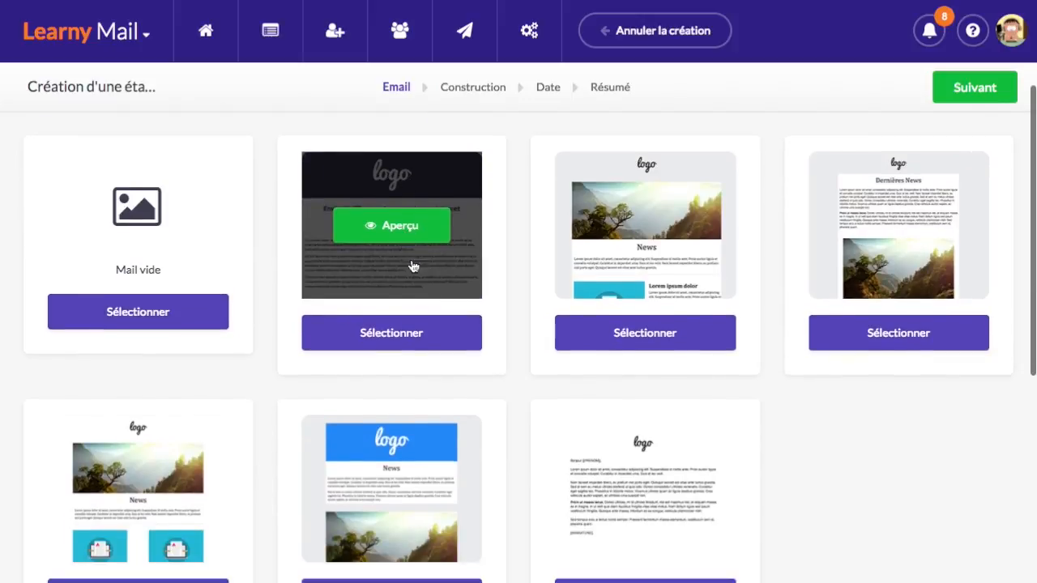
{"action": "left_click", "coordinate": [369, 223]}
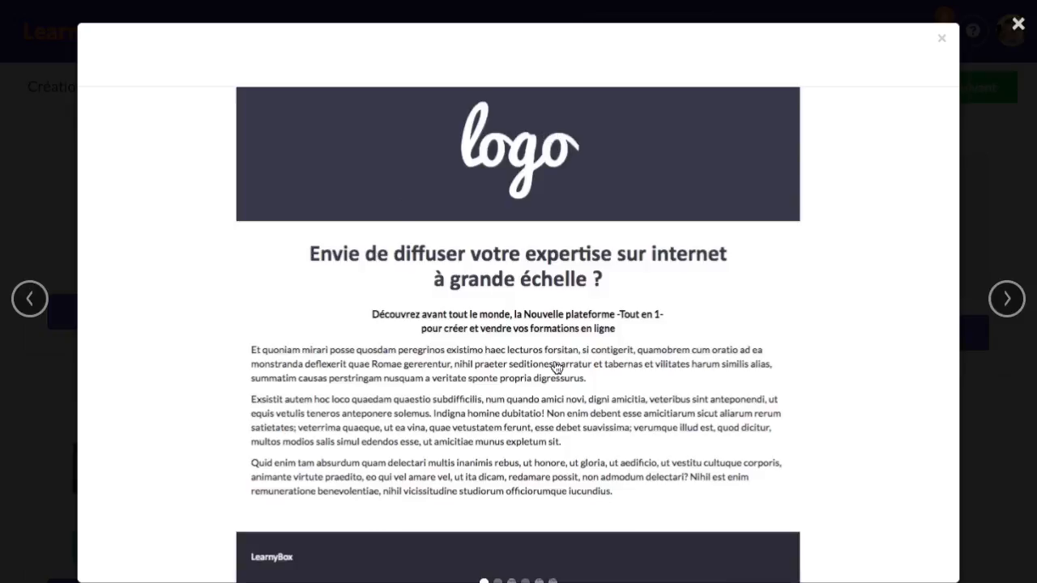
{"action": "left_click", "coordinate": [1007, 300]}
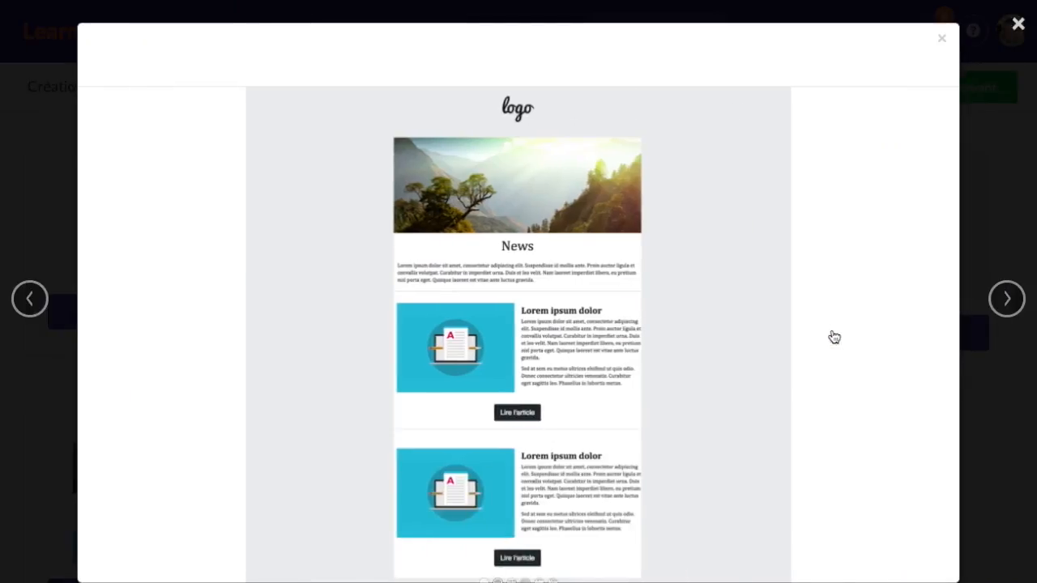
{"action": "left_click", "coordinate": [1008, 301]}
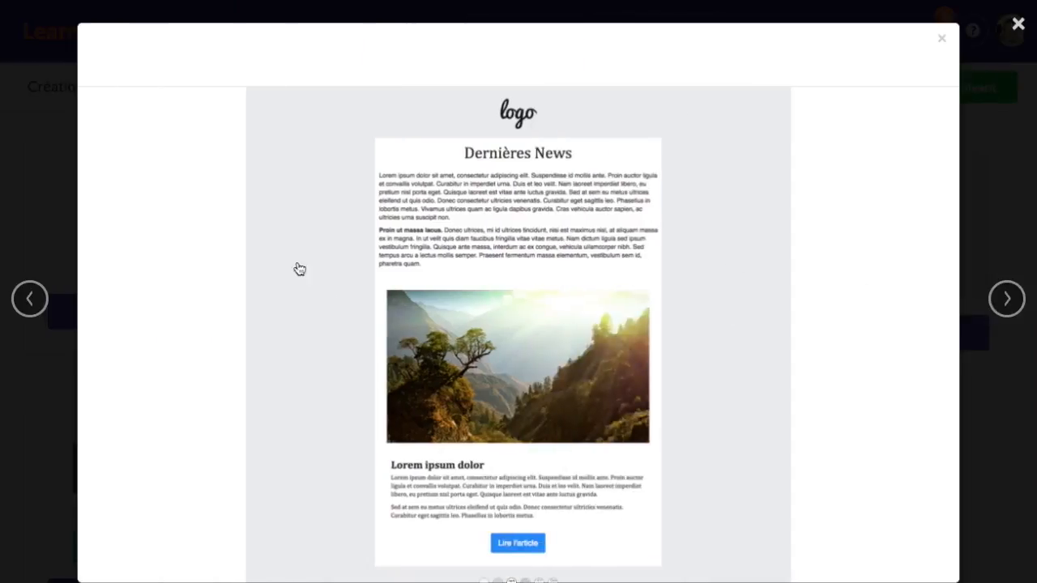
{"action": "left_click", "coordinate": [943, 42]}
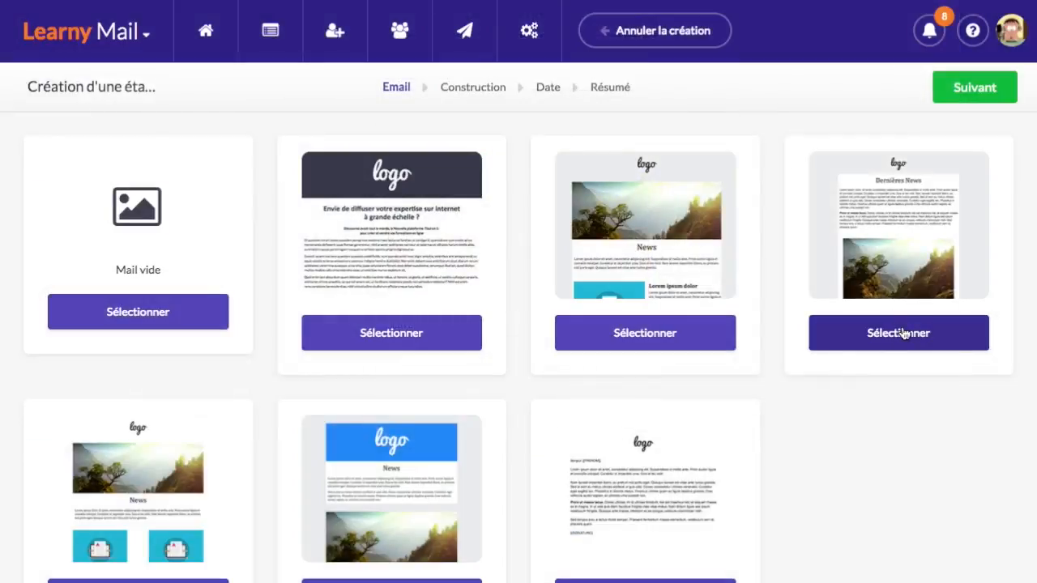
{"action": "left_click", "coordinate": [899, 332]}
{"action": "left_click", "coordinate": [984, 92]}
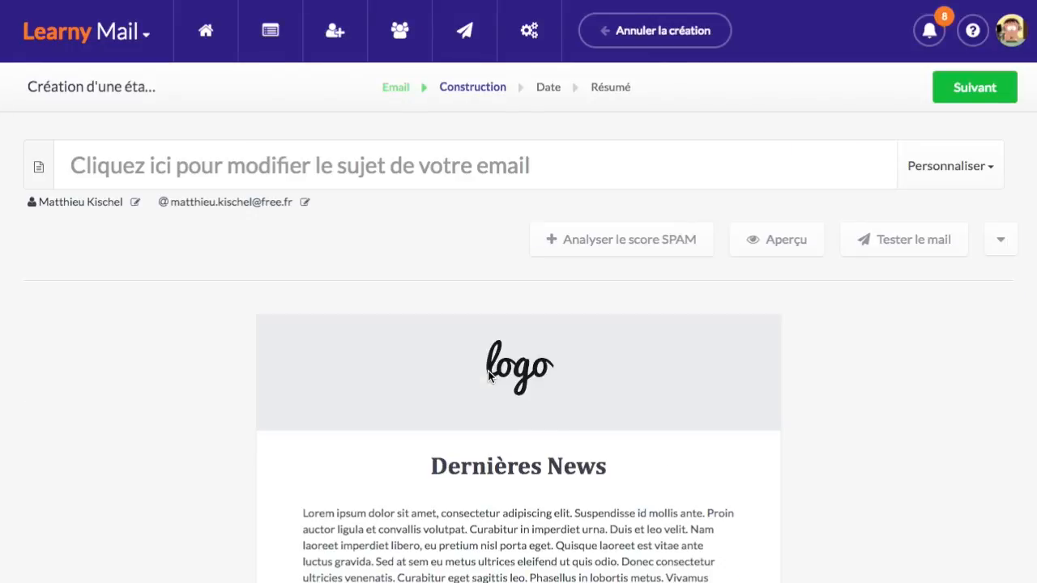
{"action": "mouse_move", "coordinate": [558, 316]}
Set the email subject to 'Bienvenue dans la présentation de LearnyBox'
{"action": "scroll", "coordinate": [204, 339], "scroll_direction": "down", "scroll_amount": 1}
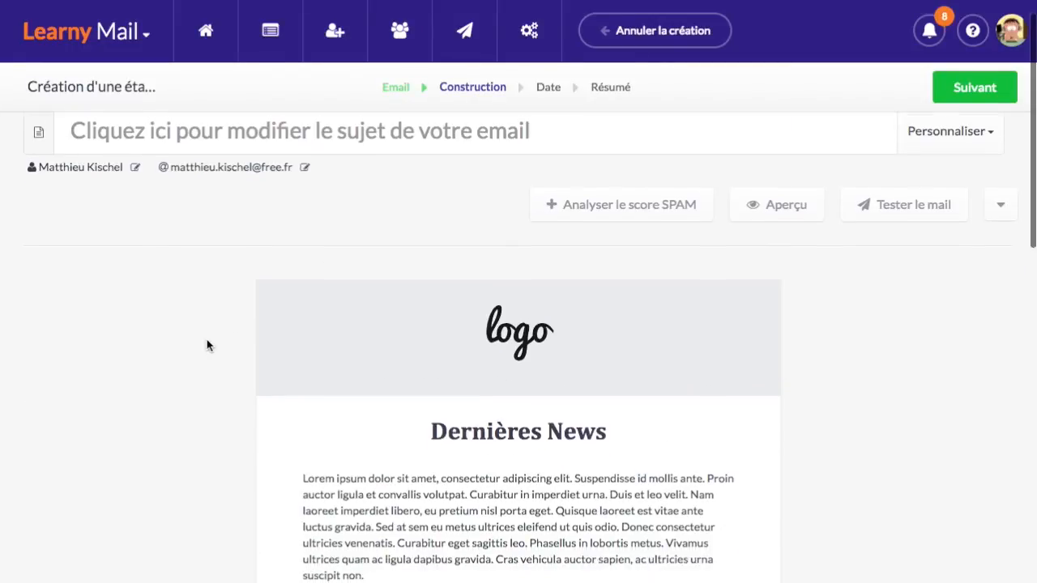
{"action": "scroll", "coordinate": [207, 339], "scroll_direction": "up", "scroll_amount": 1}
{"action": "left_click", "coordinate": [183, 165]}
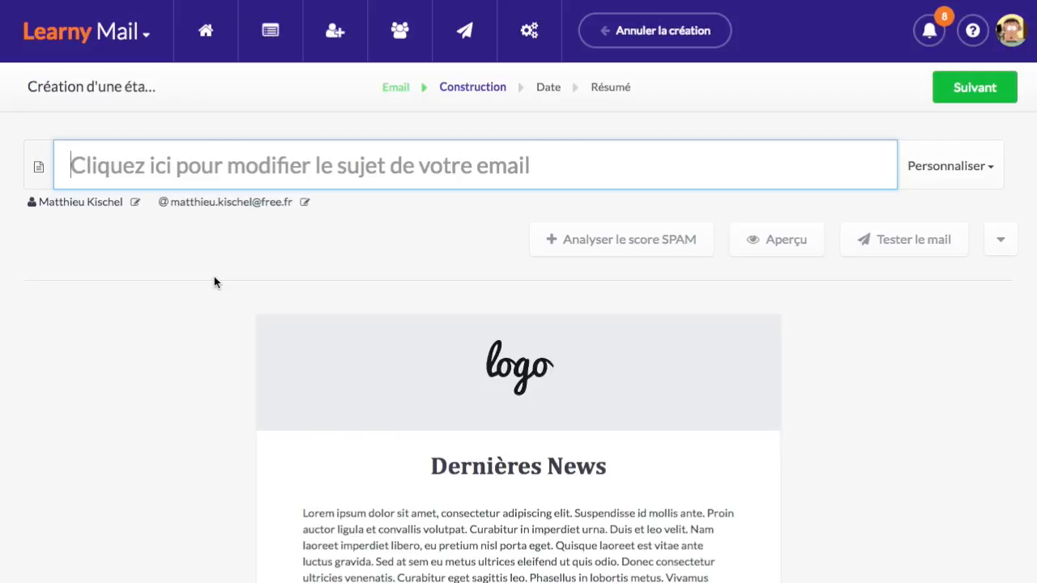
{"action": "type", "text": "Bienvenu"}
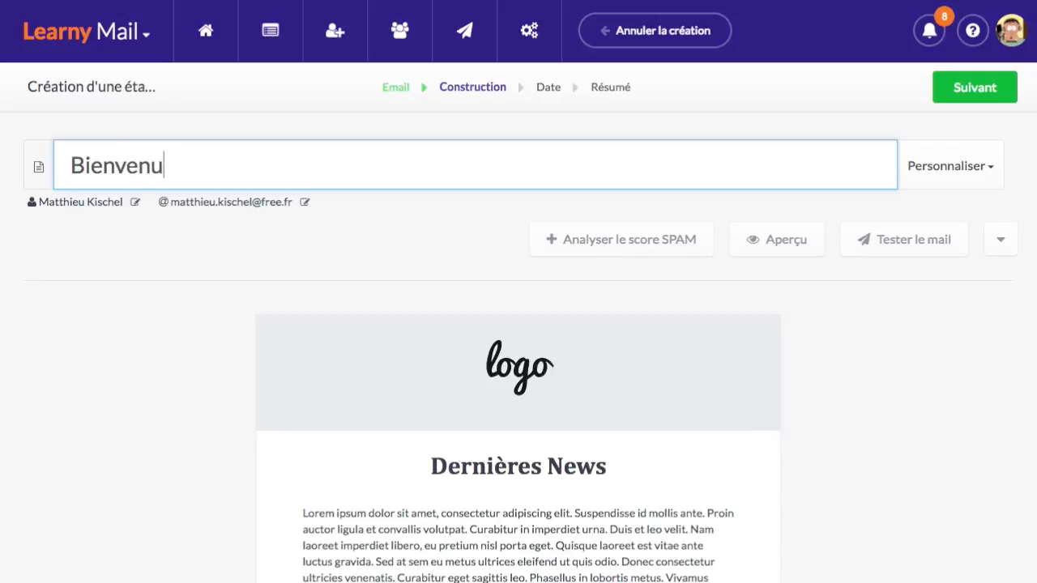
{"action": "type", "text": "e dans "}
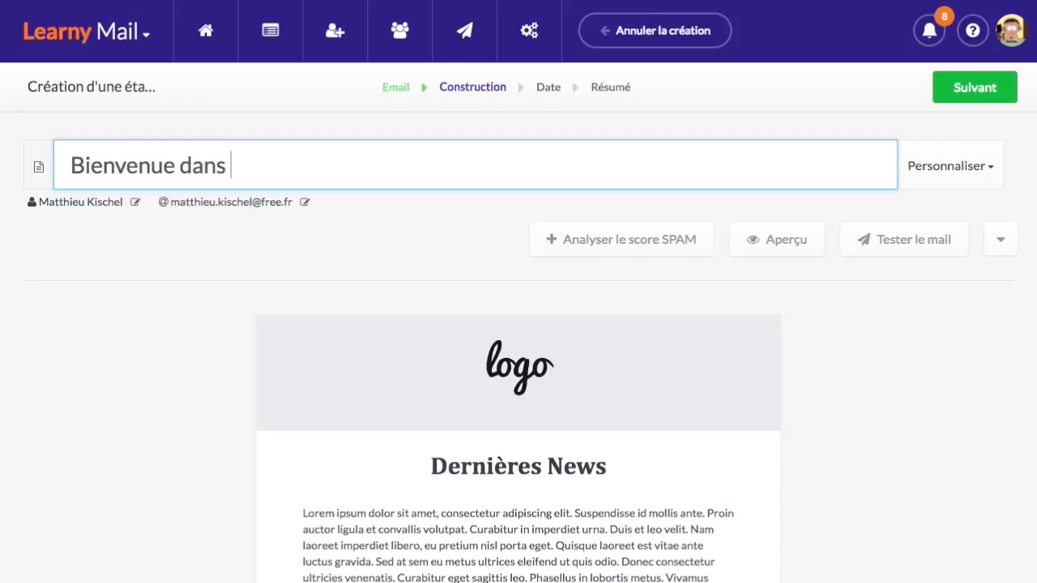
{"action": "type", "text": "la présentation de LearnyBox"}
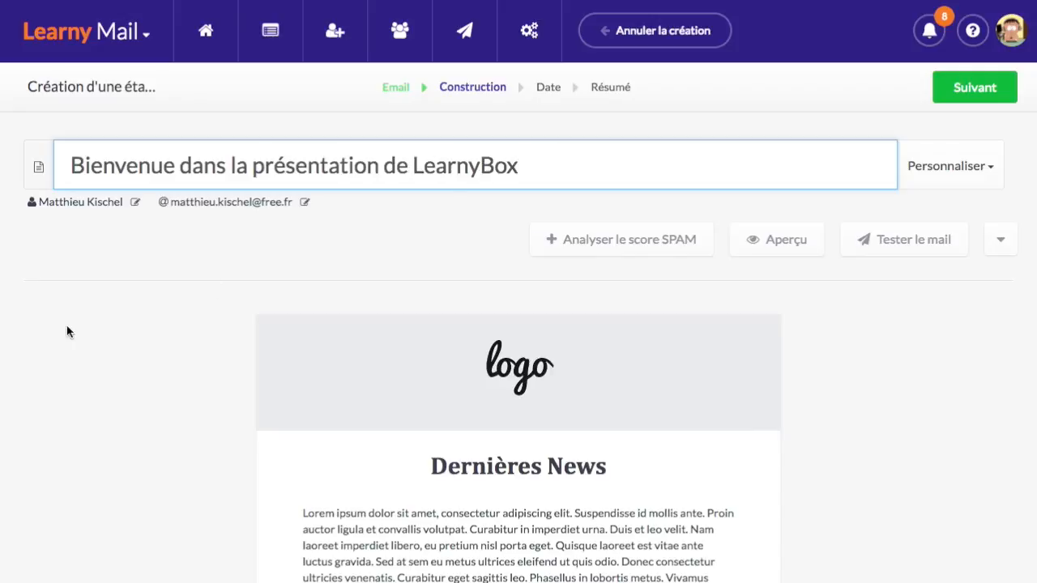
{"action": "left_click", "coordinate": [195, 326]}
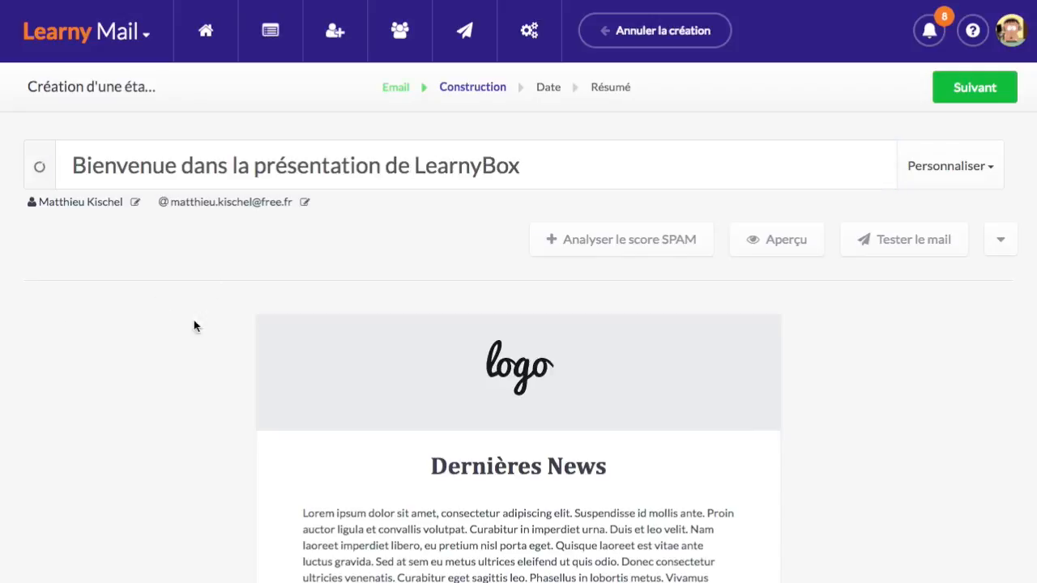
{"action": "scroll", "coordinate": [255, 281], "scroll_direction": "down", "scroll_amount": 3}
{"action": "mouse_move", "coordinate": [460, 215]}
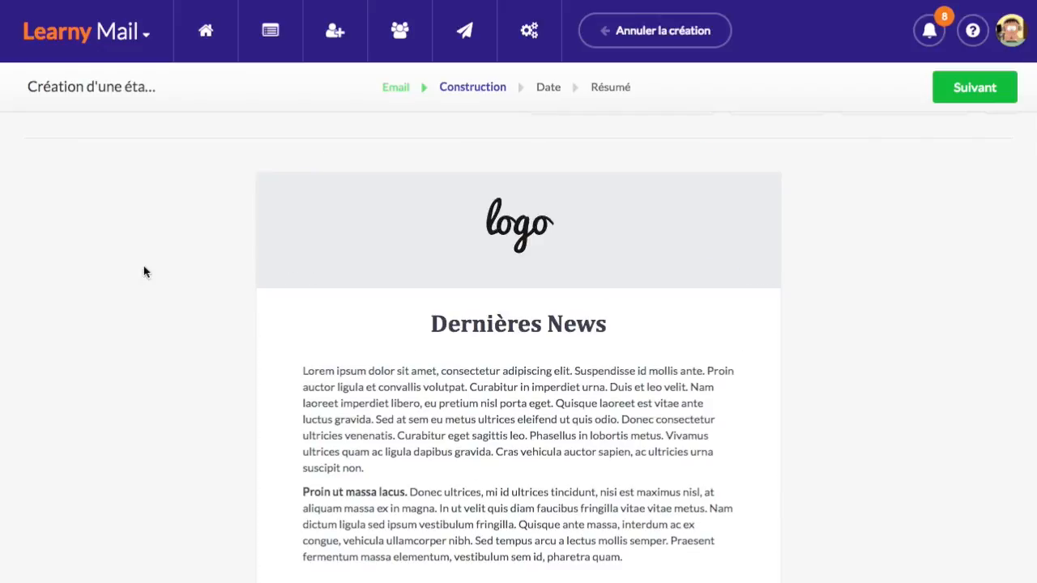
Scroll through the Dernières News body: logo block, heading, Lorem ipsum text and landscape image
{"action": "scroll", "coordinate": [473, 441], "scroll_direction": "down", "scroll_amount": 3}
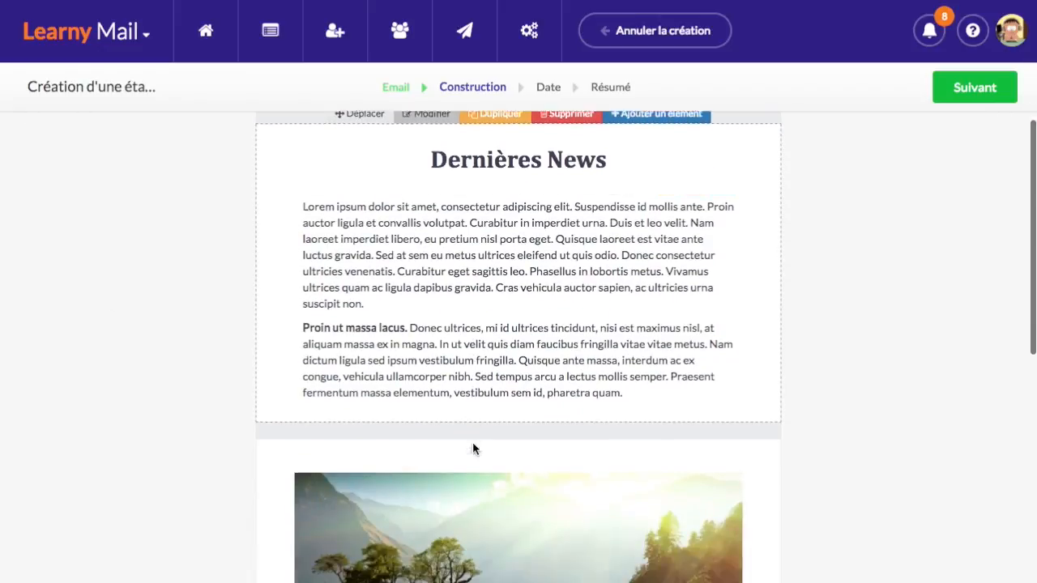
{"action": "scroll", "coordinate": [483, 342], "scroll_direction": "down", "scroll_amount": 5}
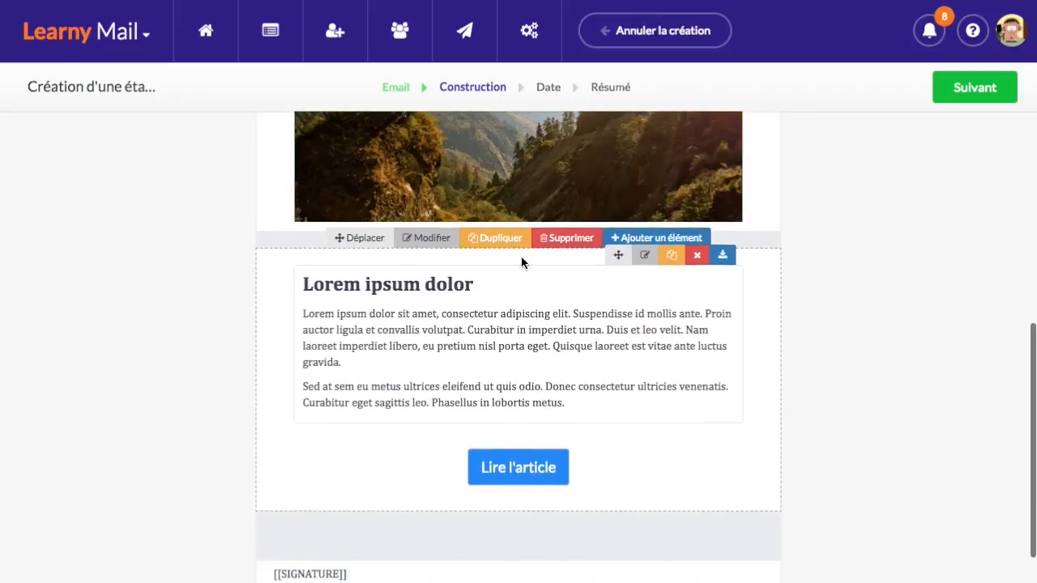
{"action": "scroll", "coordinate": [465, 456], "scroll_direction": "down", "scroll_amount": 1}
{"action": "scroll", "coordinate": [465, 456], "scroll_direction": "up", "scroll_amount": 10}
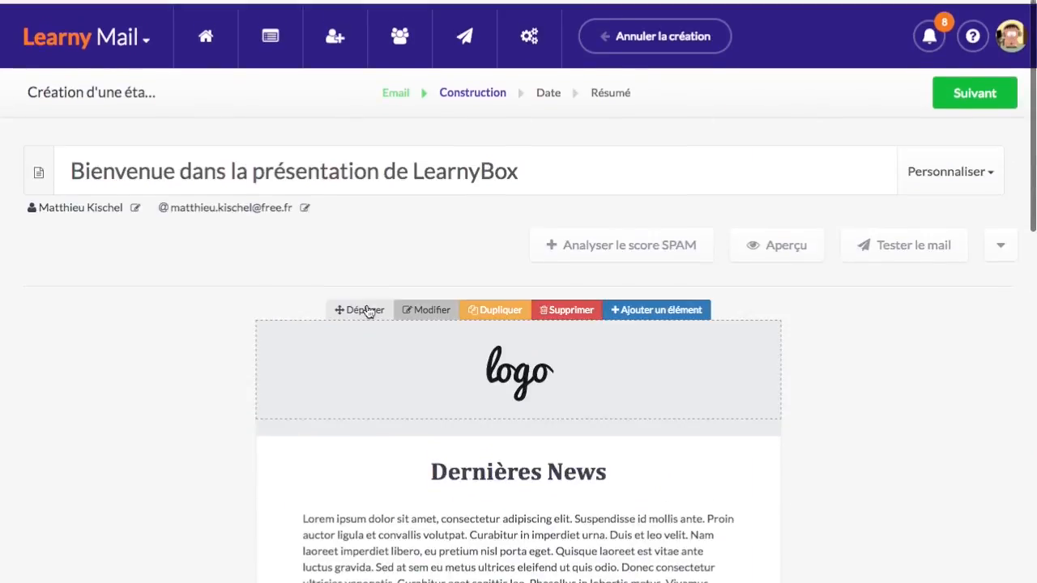
{"action": "scroll", "coordinate": [306, 330], "scroll_direction": "down", "scroll_amount": 1}
{"action": "scroll", "coordinate": [306, 331], "scroll_direction": "down", "scroll_amount": 1}
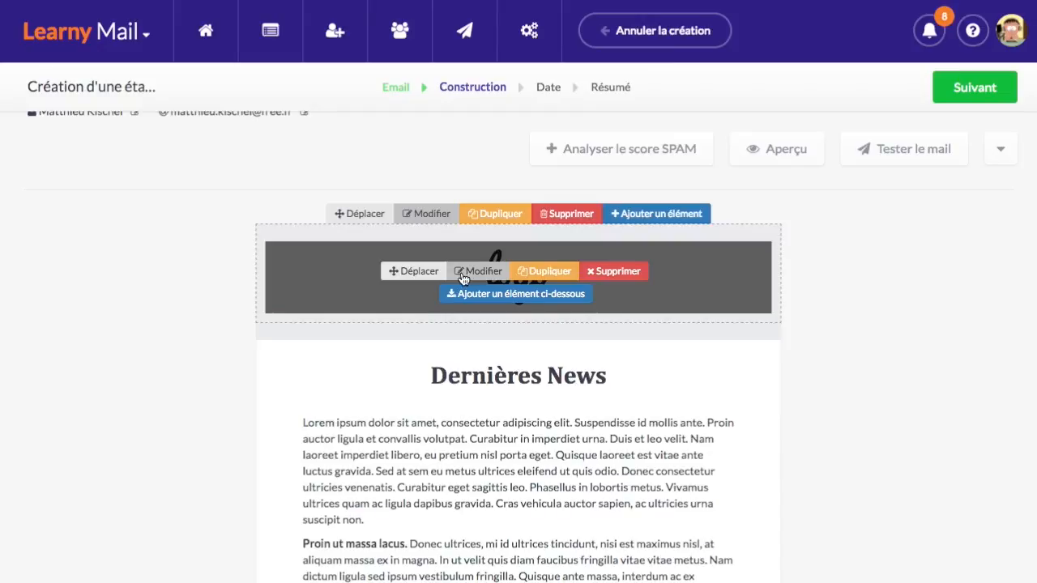
{"action": "scroll", "coordinate": [243, 291], "scroll_direction": "down", "scroll_amount": 1}
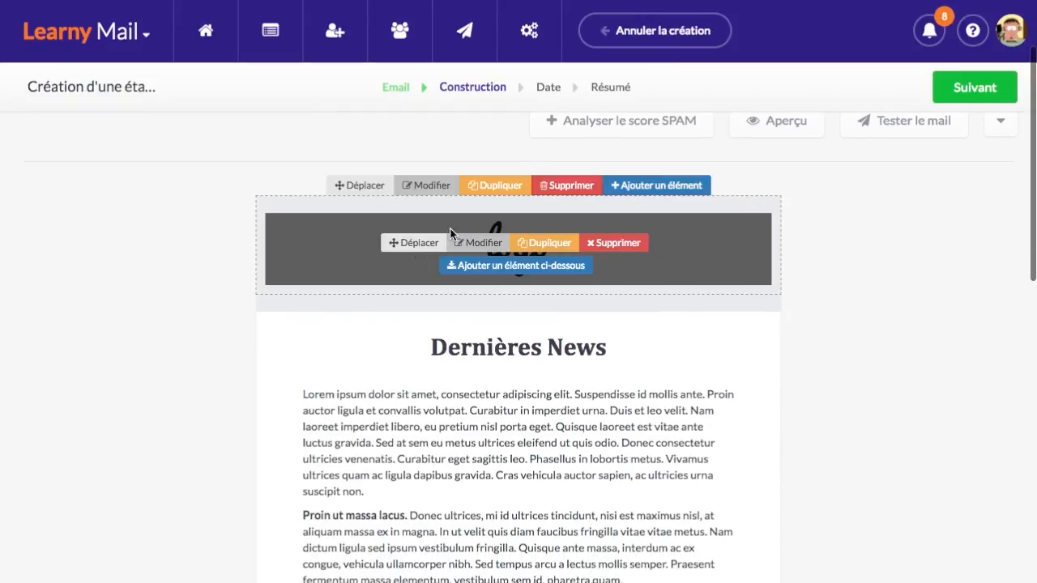
{"action": "scroll", "coordinate": [344, 360], "scroll_direction": "down", "scroll_amount": 10}
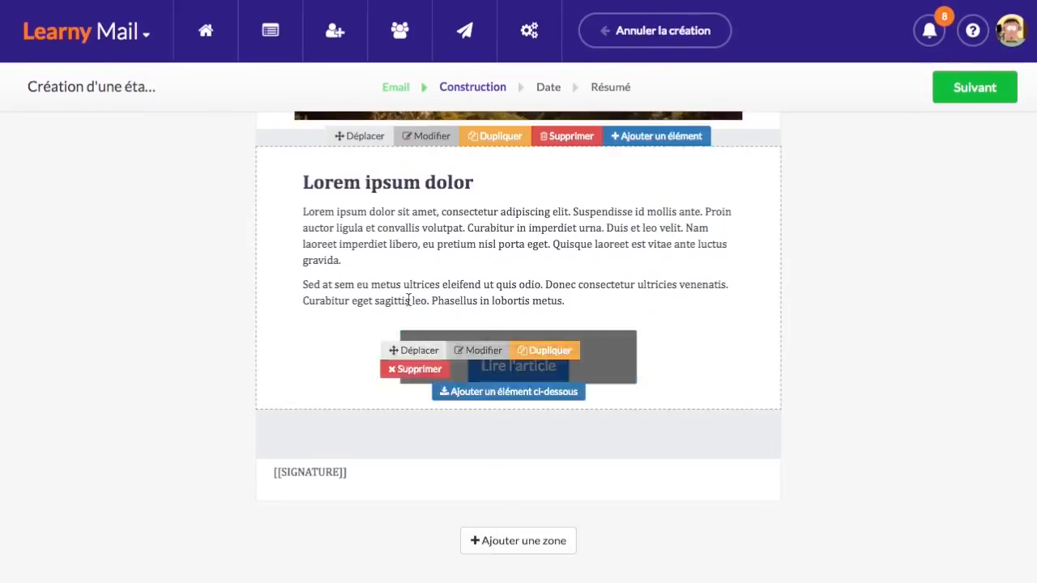
{"action": "scroll", "coordinate": [383, 259], "scroll_direction": "up", "scroll_amount": 3}
{"action": "scroll", "coordinate": [414, 300], "scroll_direction": "down", "scroll_amount": 2}
{"action": "scroll", "coordinate": [413, 300], "scroll_direction": "down", "scroll_amount": 1}
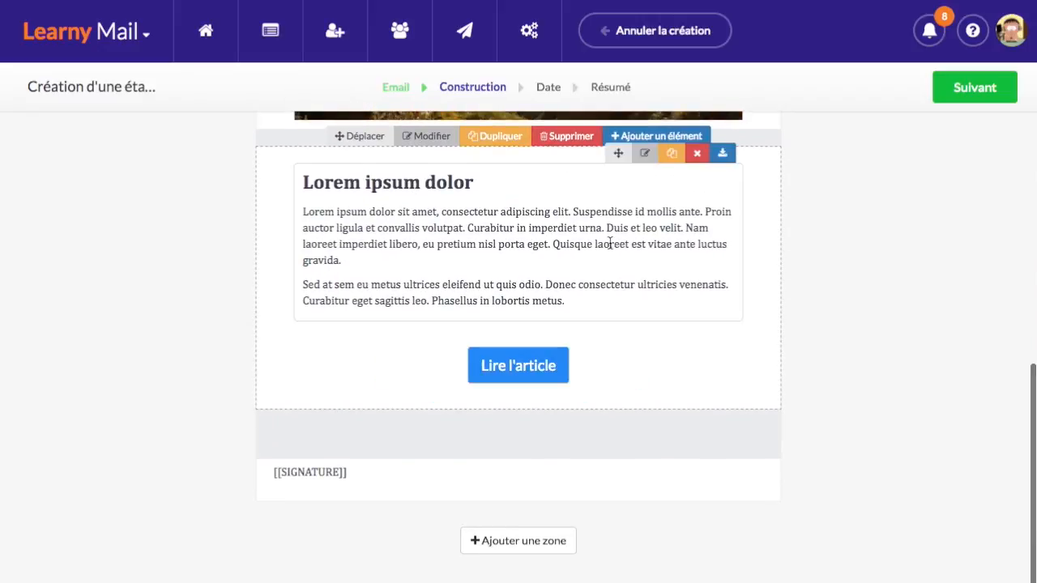
{"action": "scroll", "coordinate": [609, 243], "scroll_direction": "up", "scroll_amount": 6}
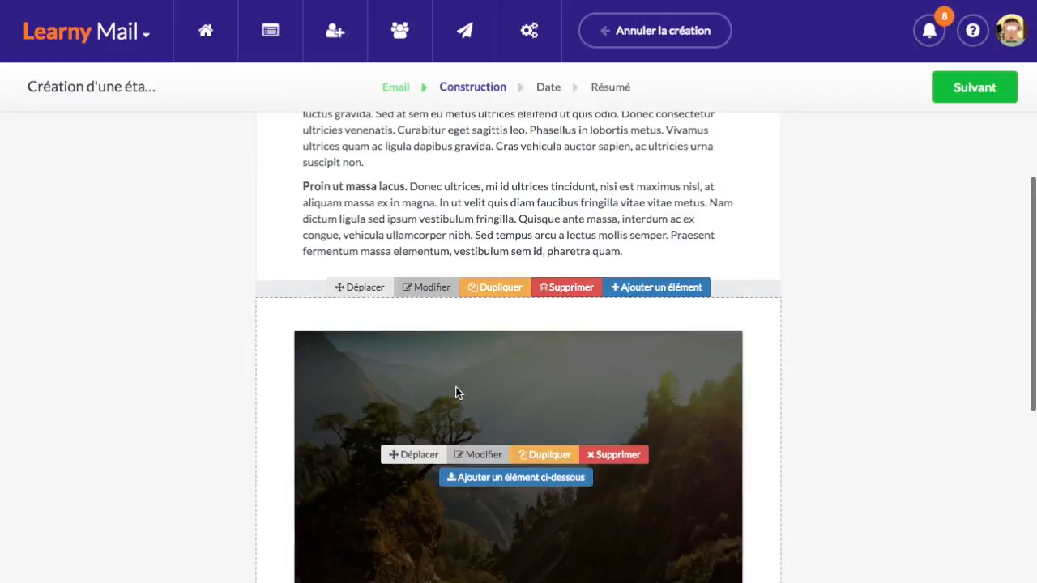
{"action": "scroll", "coordinate": [558, 375], "scroll_direction": "down", "scroll_amount": 1}
{"action": "scroll", "coordinate": [464, 307], "scroll_direction": "up", "scroll_amount": 3}
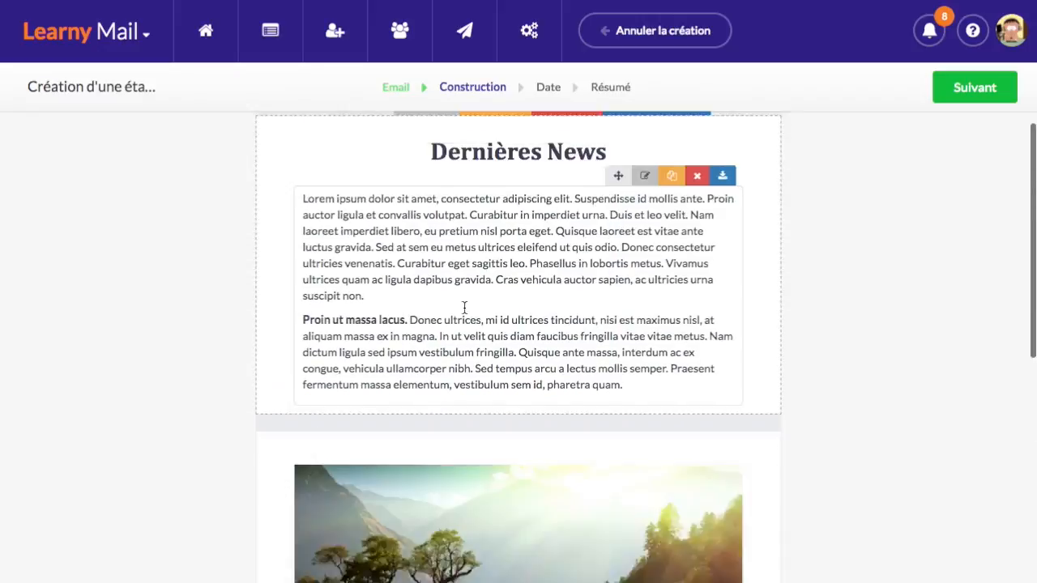
{"action": "scroll", "coordinate": [464, 307], "scroll_direction": "up", "scroll_amount": 4}
{"action": "scroll", "coordinate": [318, 315], "scroll_direction": "down", "scroll_amount": 1}
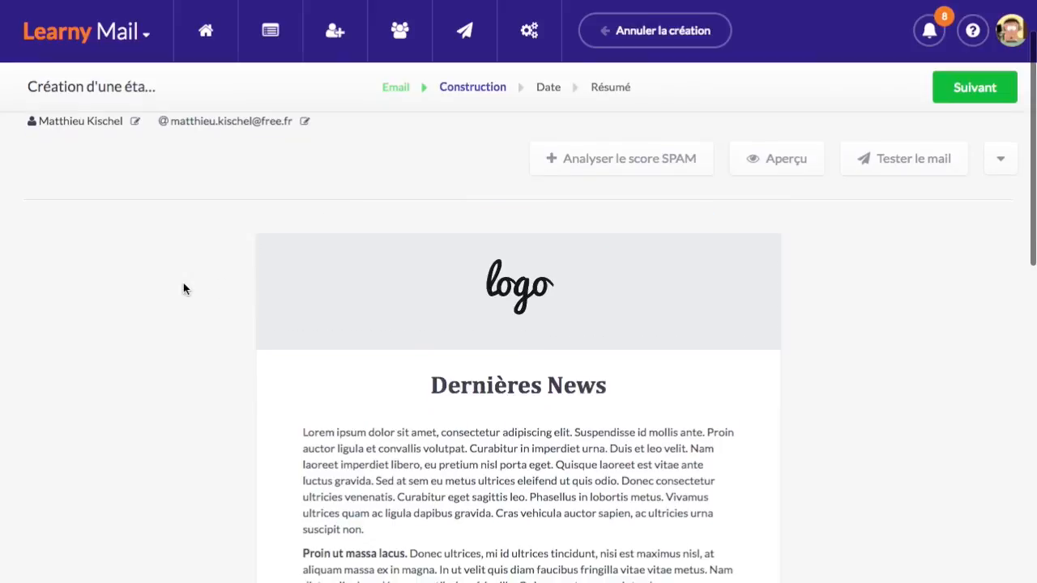
{"action": "scroll", "coordinate": [184, 284], "scroll_direction": "down", "scroll_amount": 1}
{"action": "scroll", "coordinate": [267, 267], "scroll_direction": "up", "scroll_amount": 2}
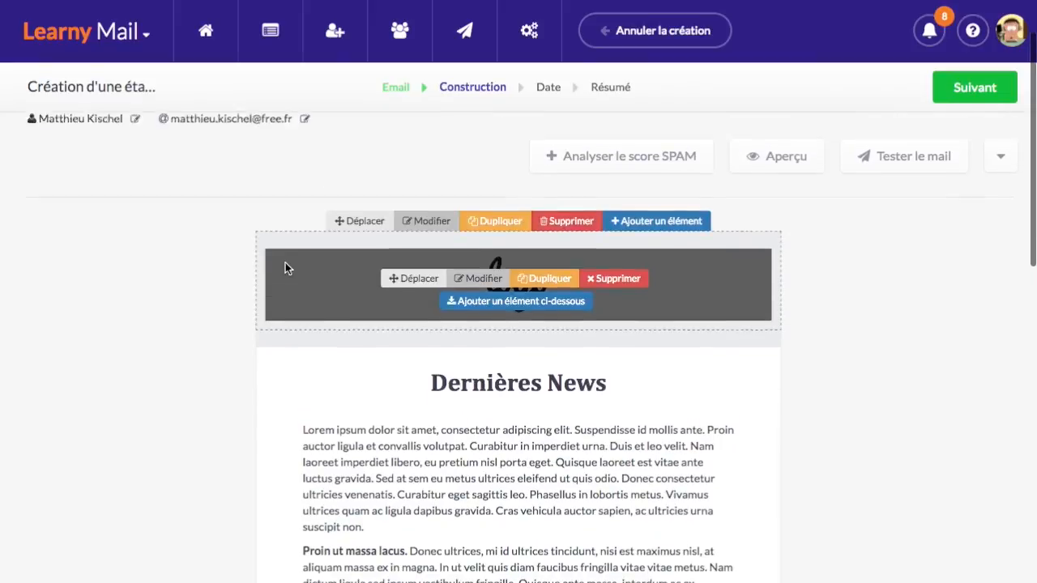
{"action": "scroll", "coordinate": [248, 321], "scroll_direction": "down", "scroll_amount": 1}
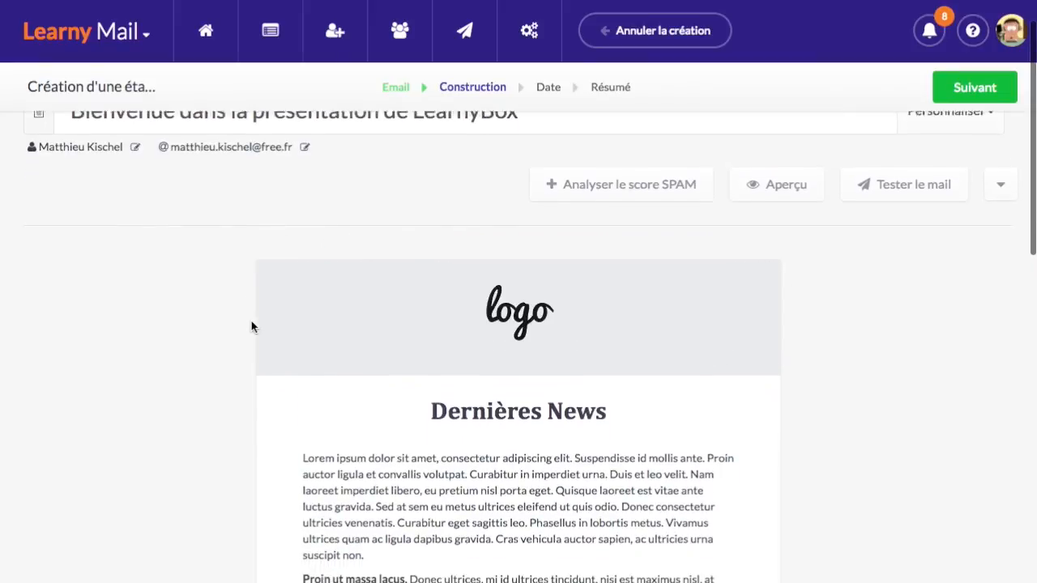
{"action": "mouse_move", "coordinate": [454, 303]}
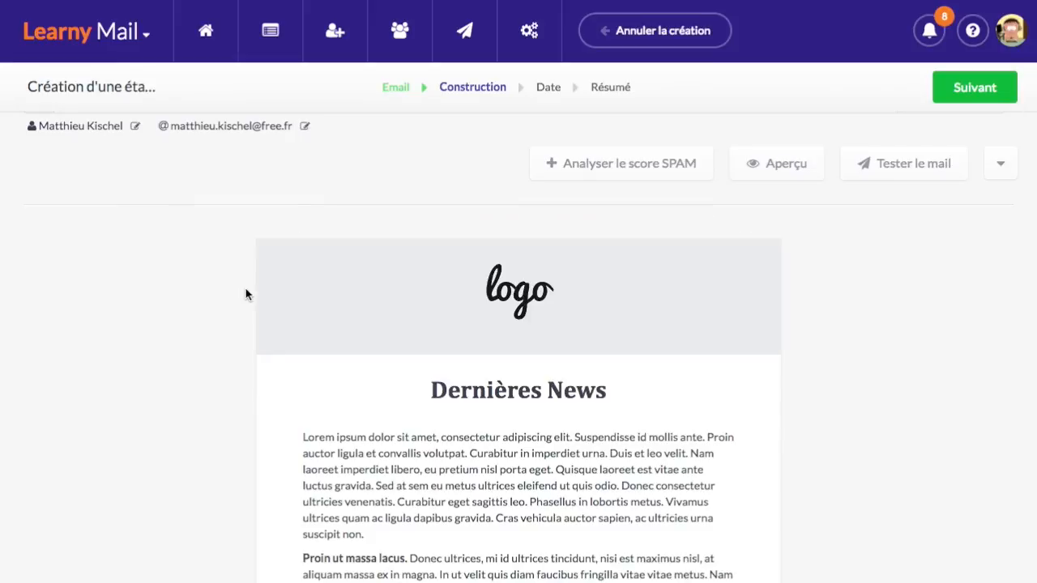
Swap the placeholder logo at the top of the email for logo-v2.png from the CKFinder file browser
{"action": "mouse_move", "coordinate": [405, 286]}
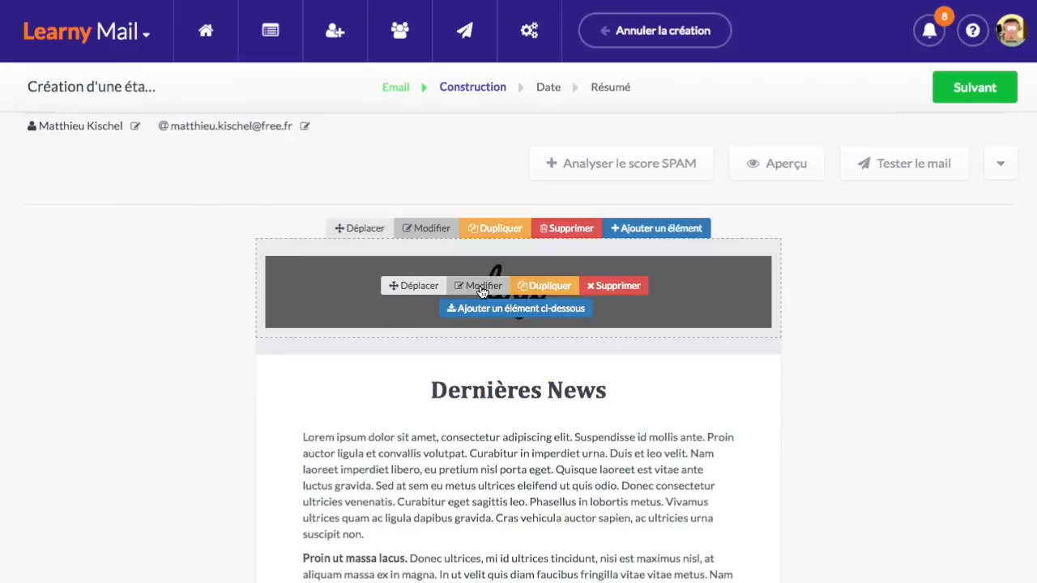
{"action": "left_click", "coordinate": [474, 287]}
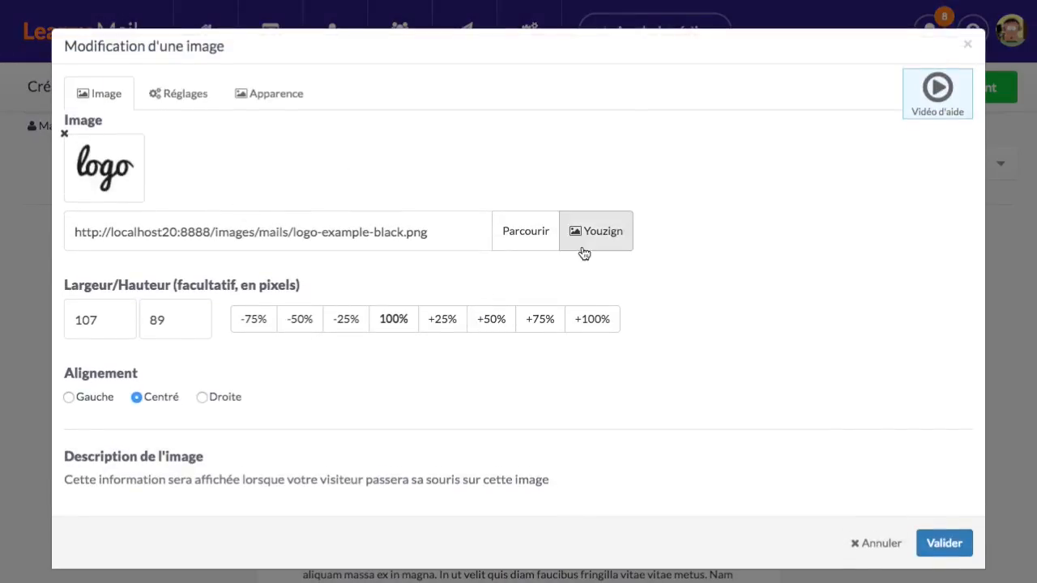
{"action": "left_click", "coordinate": [527, 236]}
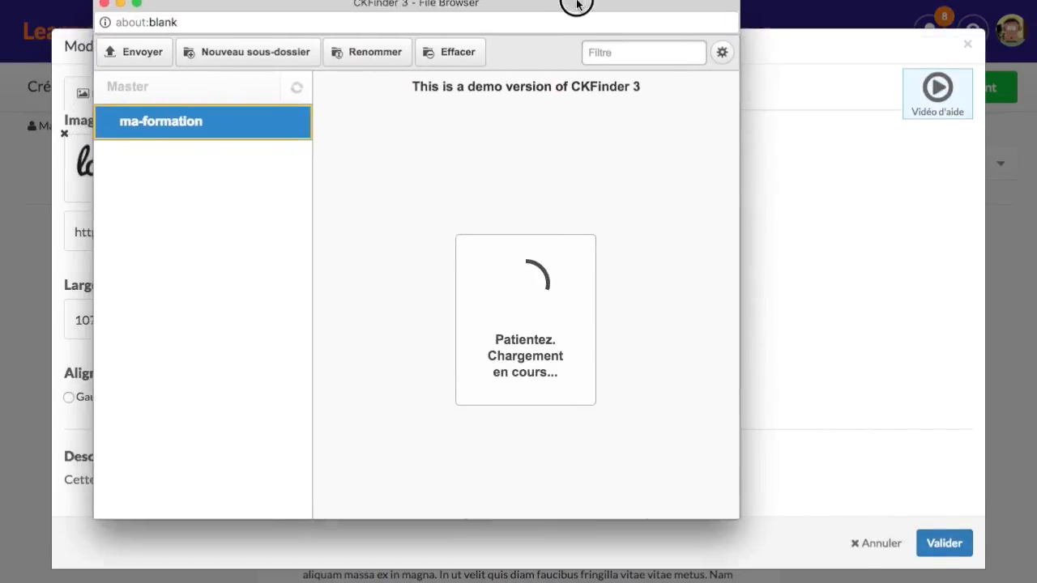
{"action": "scroll", "coordinate": [635, 319], "scroll_direction": "down", "scroll_amount": 3}
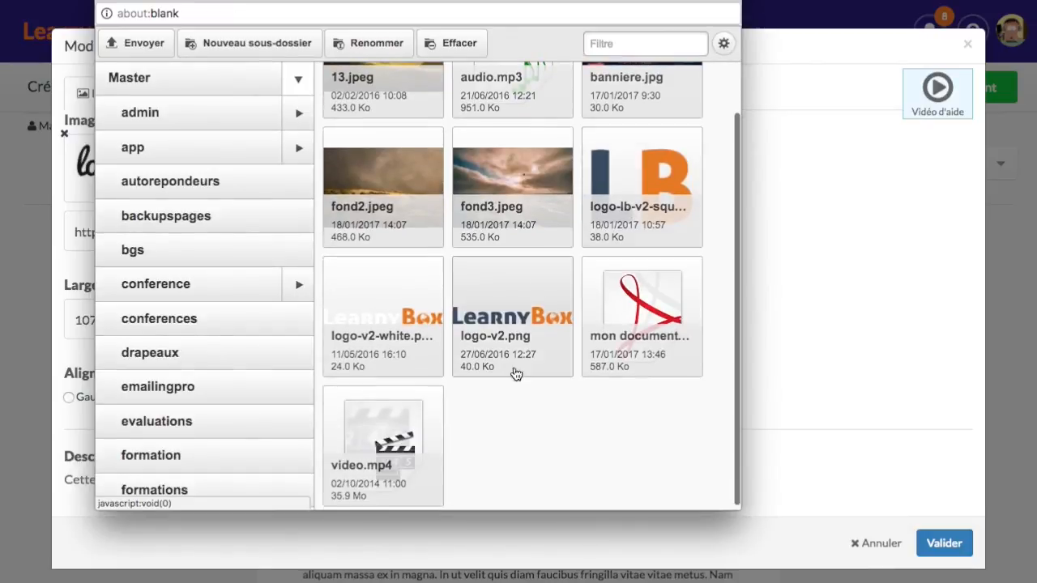
{"action": "double_click", "coordinate": [512, 309]}
{"action": "left_click", "coordinate": [945, 543]}
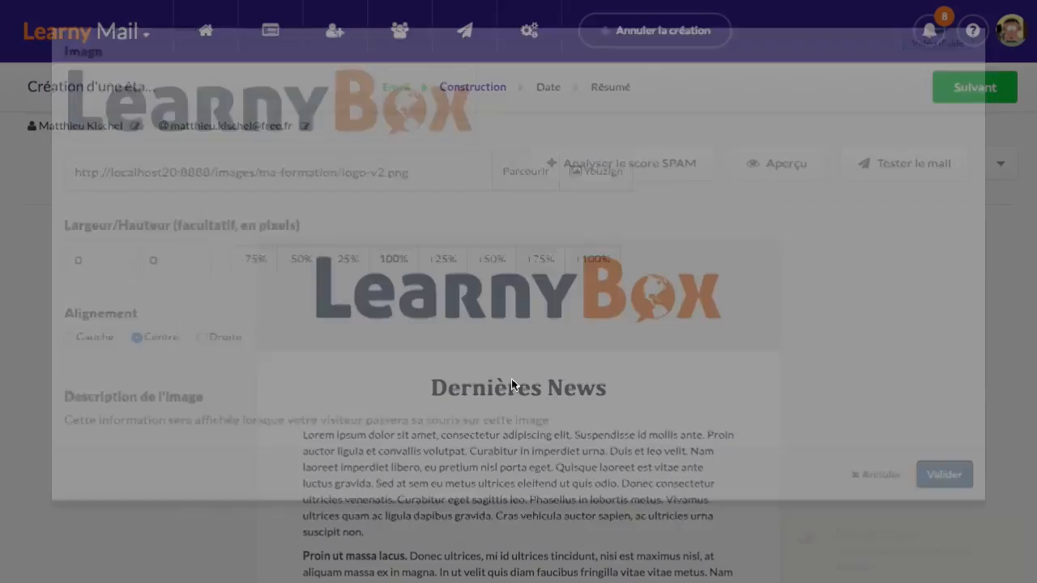
{"action": "scroll", "coordinate": [176, 351], "scroll_direction": "down", "scroll_amount": 2}
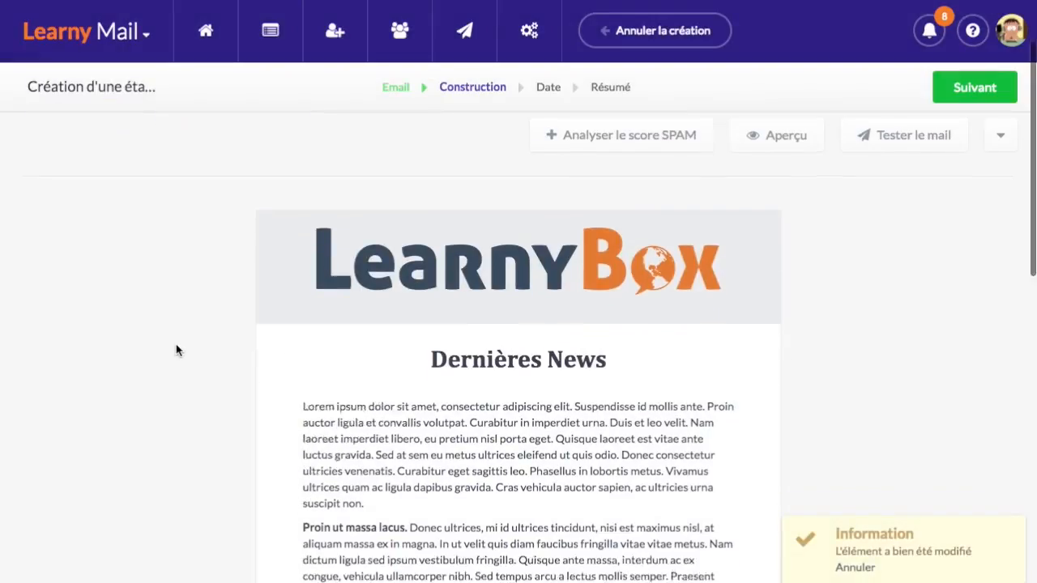
Change the heading 'Dernières News' to 'Bienvenue dans la présentation' / 'de LearnyBox !' on two lines
{"action": "scroll", "coordinate": [454, 254], "scroll_direction": "up", "scroll_amount": 1}
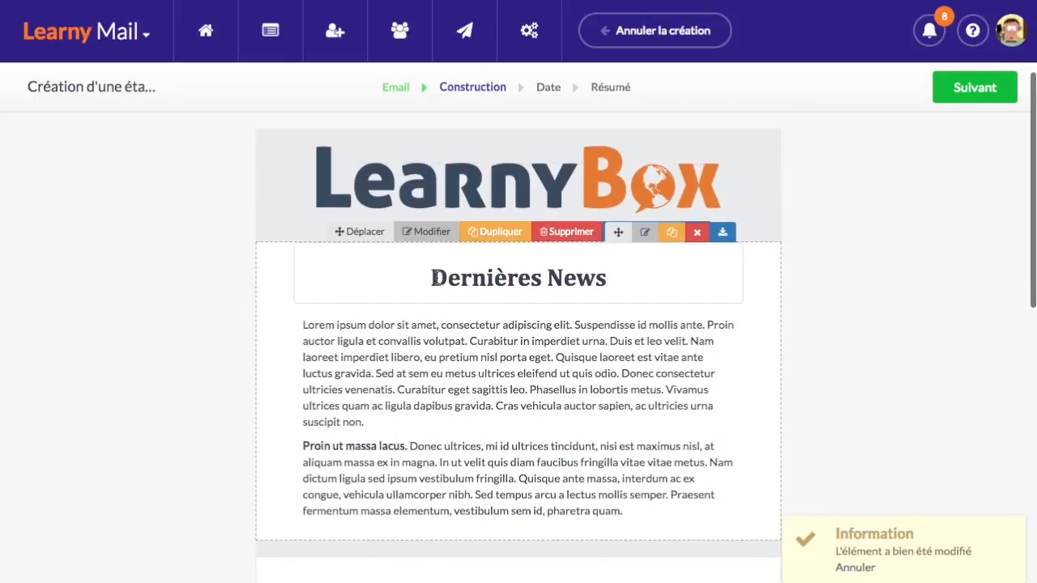
{"action": "left_click_drag", "start_coordinate": [436, 277], "coordinate": [607, 278]}
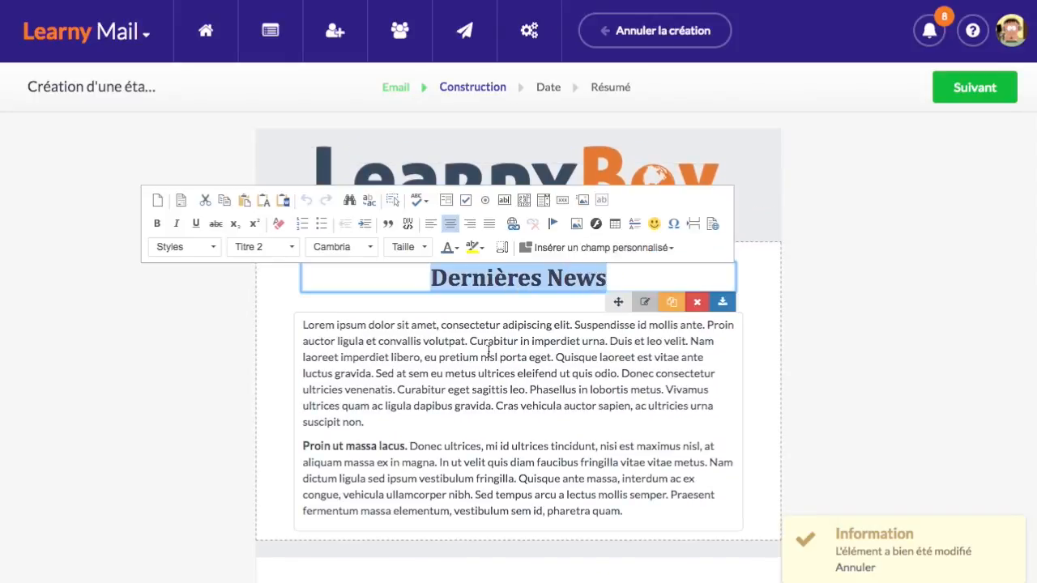
{"action": "type", "text": "Bien"}
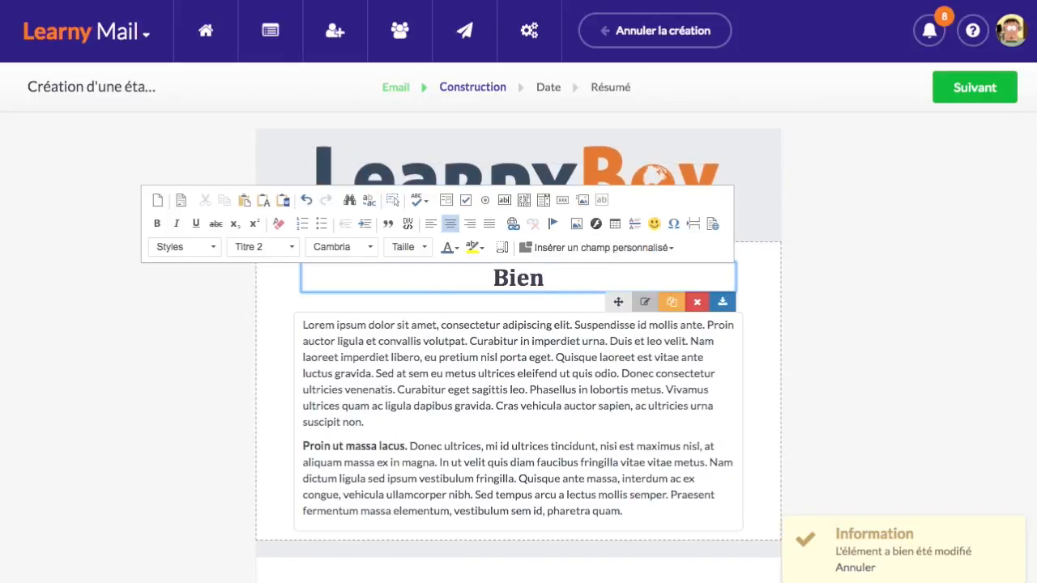
{"action": "type", "text": "venue dans"}
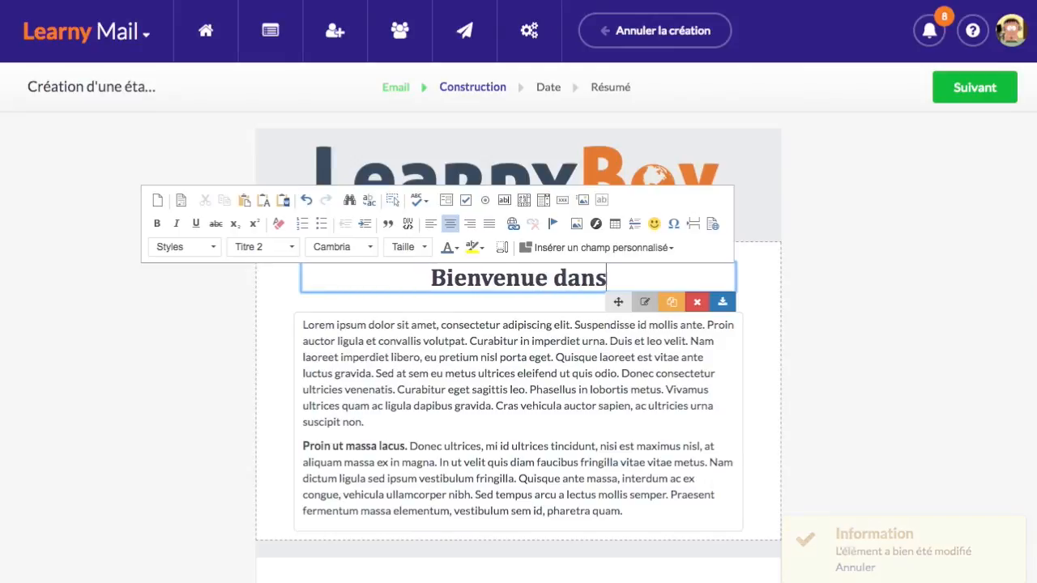
{"action": "type", "text": " la présentation"}
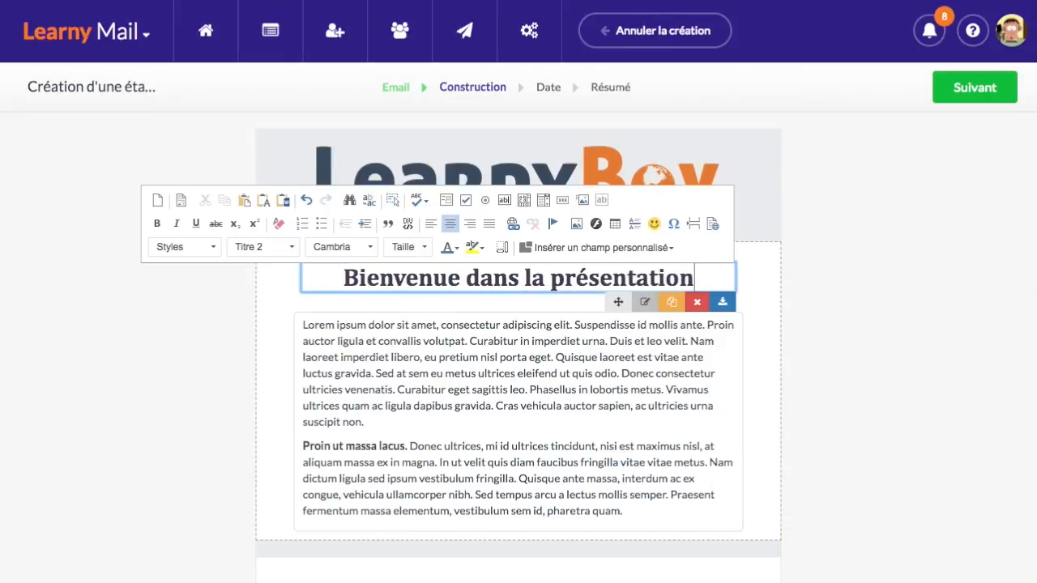
{"action": "key", "text": "Return"}
{"action": "type", "text": "de LearnyBox !"}
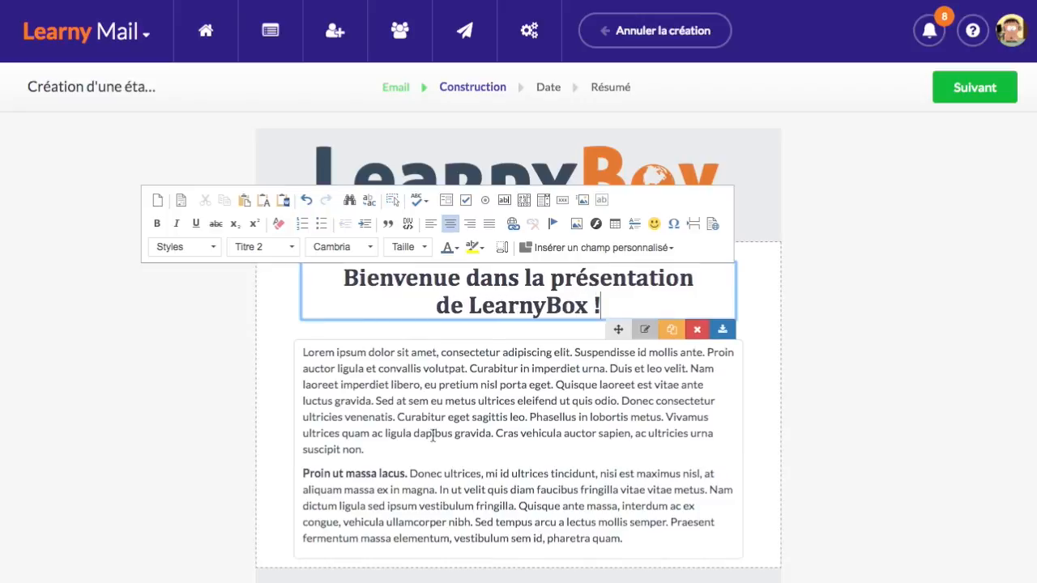
{"action": "left_click", "coordinate": [102, 421]}
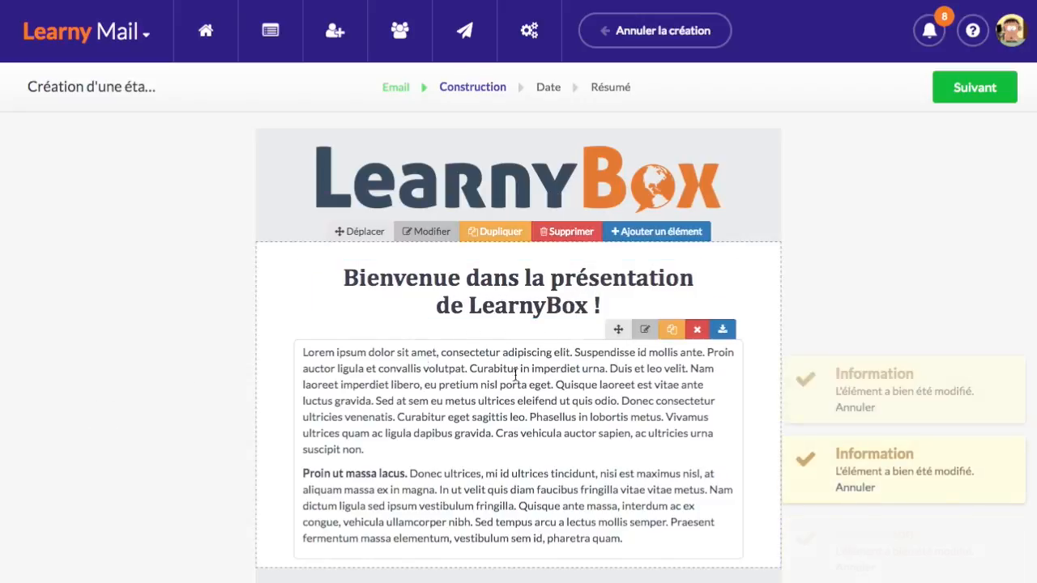
{"action": "scroll", "coordinate": [441, 405], "scroll_direction": "down", "scroll_amount": 3}
{"action": "scroll", "coordinate": [441, 405], "scroll_direction": "down", "scroll_amount": 8}
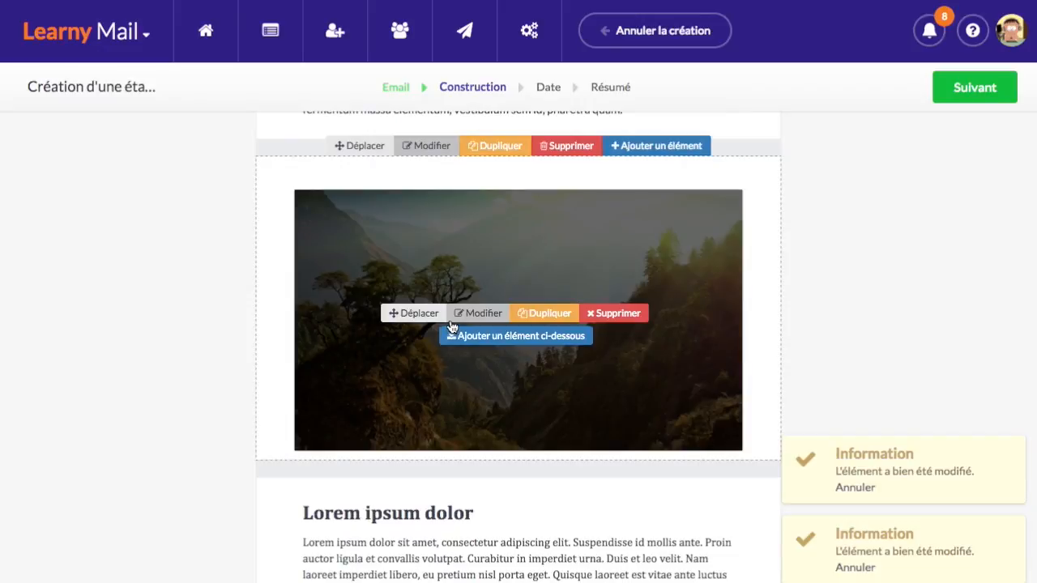
{"action": "scroll", "coordinate": [477, 396], "scroll_direction": "down", "scroll_amount": 7}
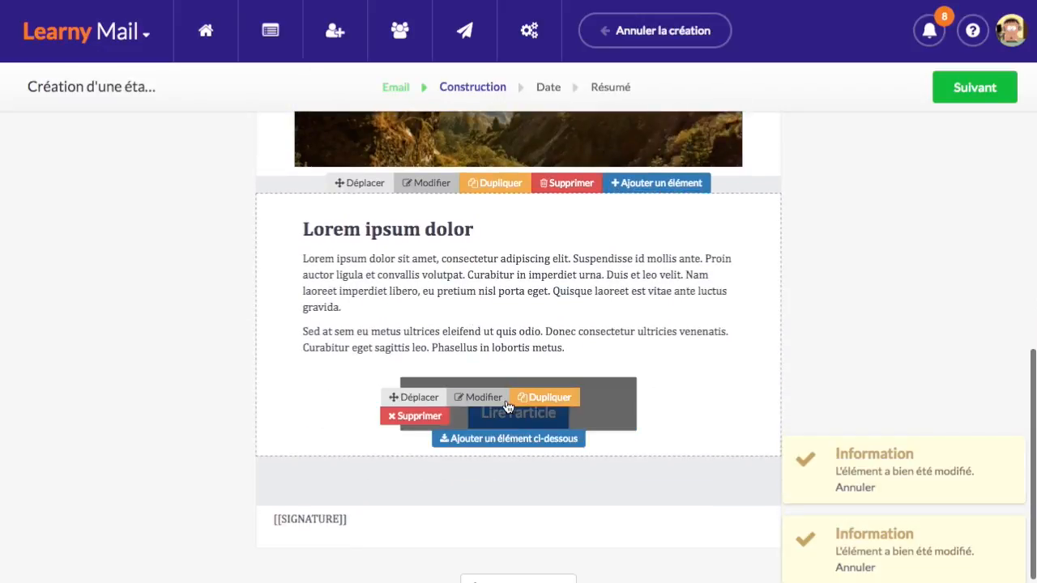
{"action": "left_click", "coordinate": [457, 399]}
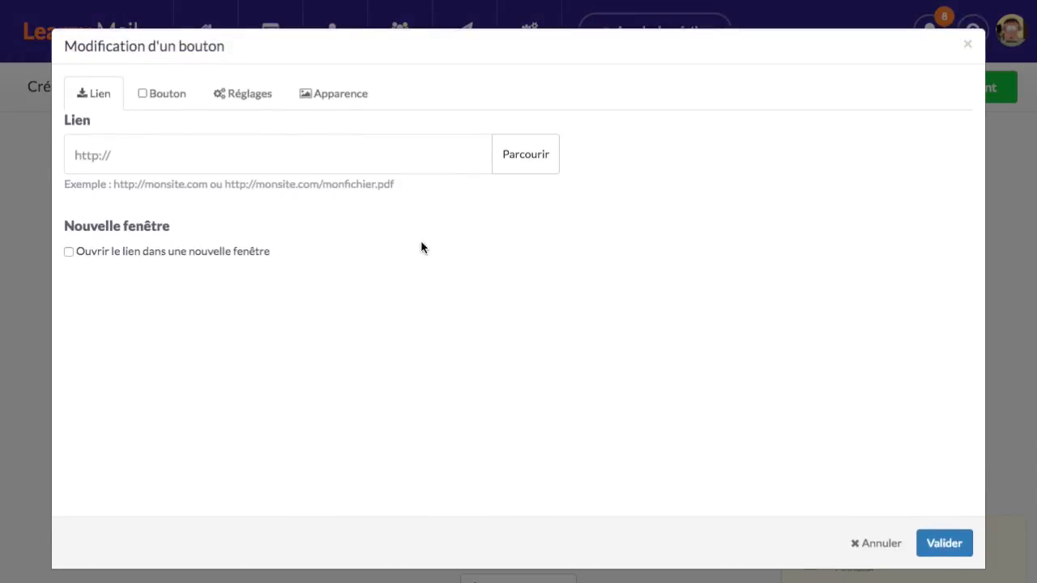
{"action": "left_click", "coordinate": [303, 166]}
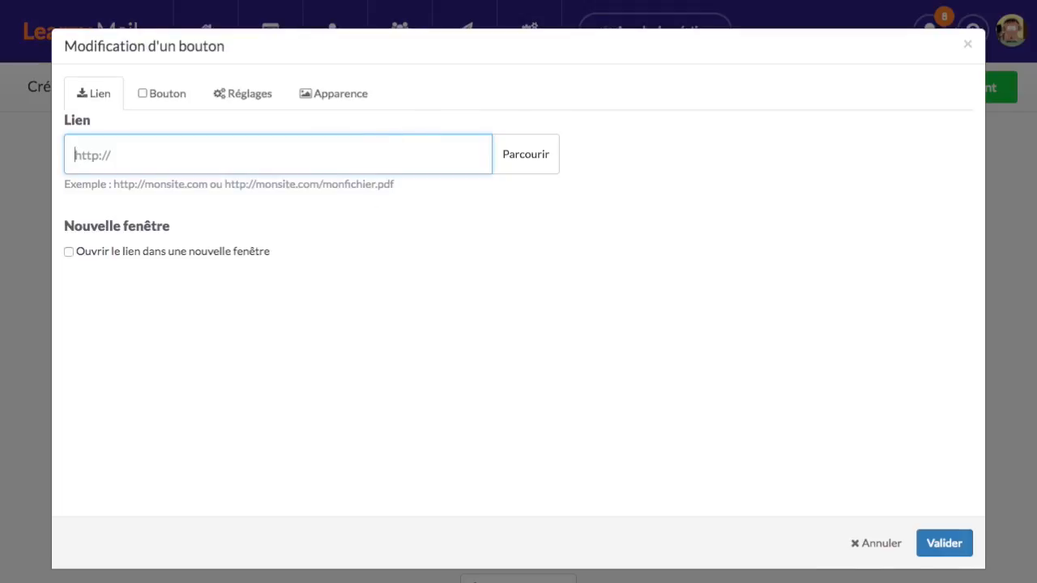
{"action": "left_click", "coordinate": [879, 548]}
{"action": "scroll", "coordinate": [202, 418], "scroll_direction": "down", "scroll_amount": 1}
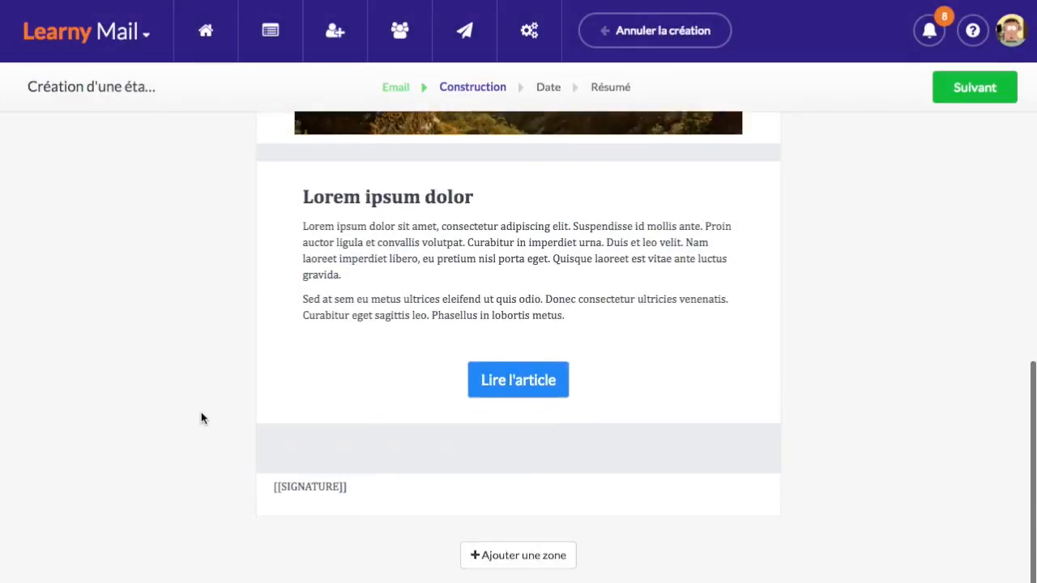
Review the finished email design and advance to the Date scheduling step
{"action": "scroll", "coordinate": [211, 405], "scroll_direction": "up", "scroll_amount": 3}
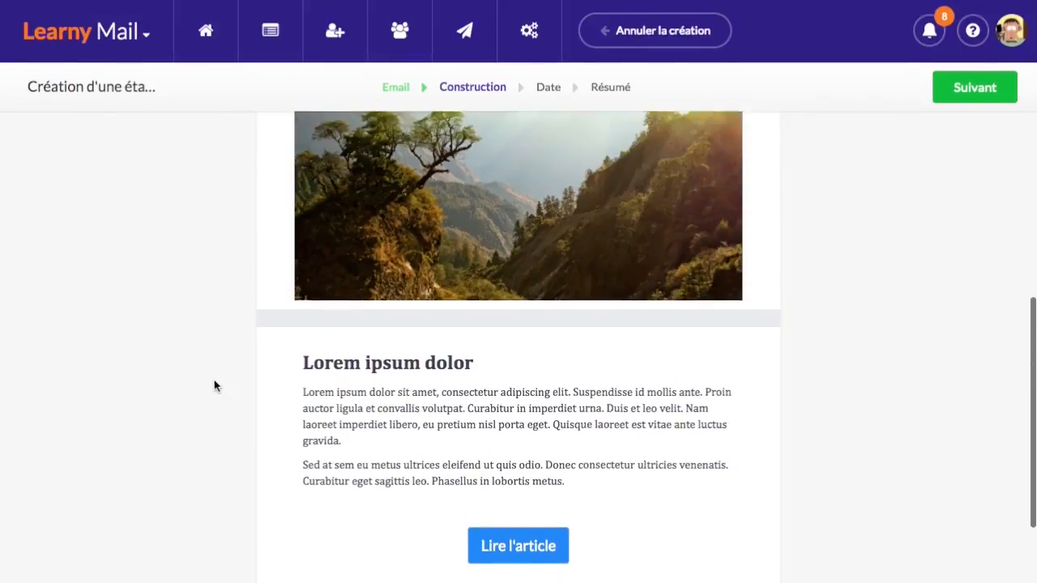
{"action": "scroll", "coordinate": [215, 385], "scroll_direction": "up", "scroll_amount": 8}
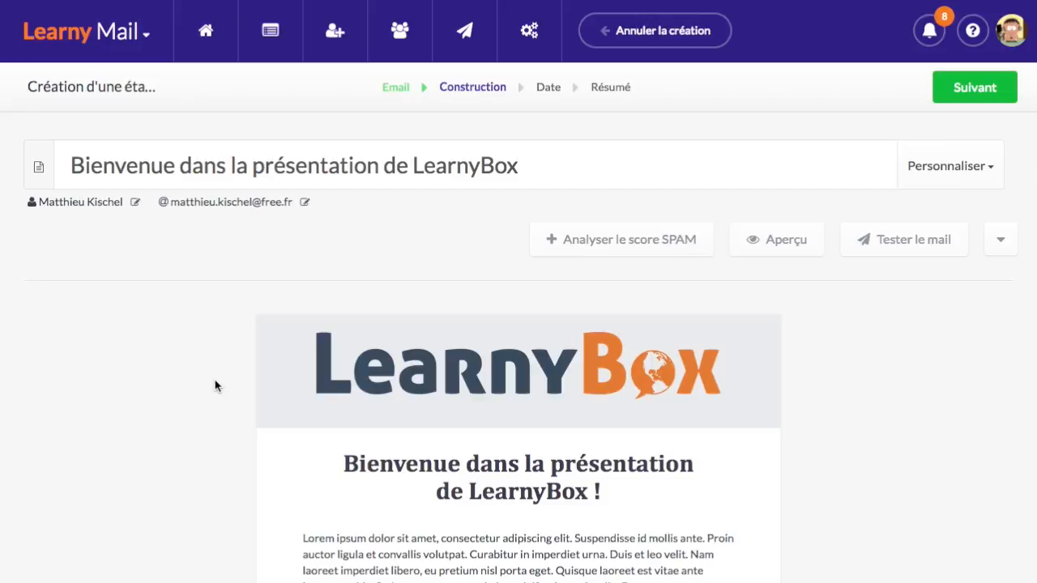
{"action": "scroll", "coordinate": [215, 385], "scroll_direction": "down", "scroll_amount": 10}
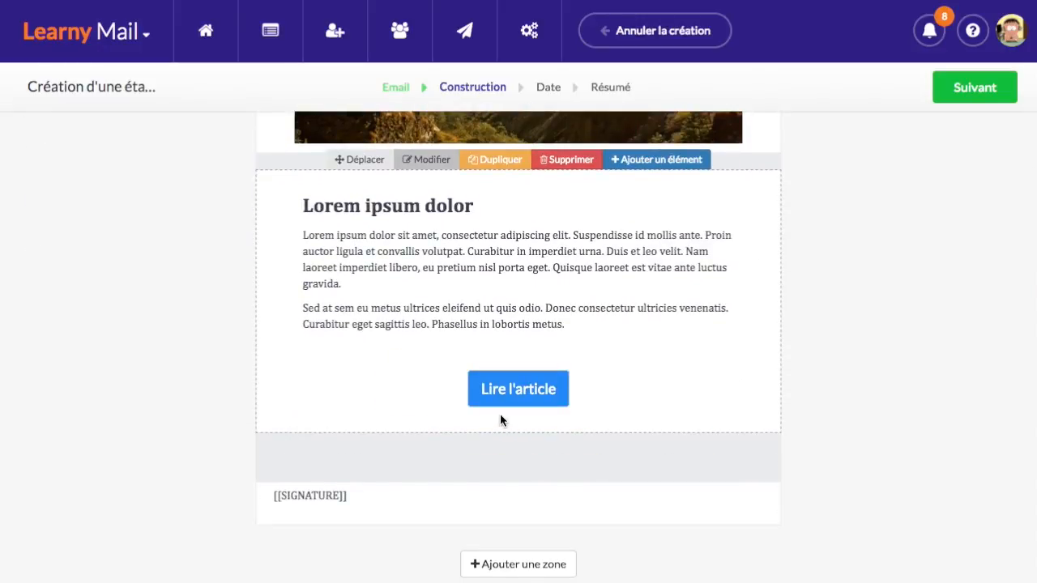
{"action": "scroll", "coordinate": [226, 433], "scroll_direction": "down", "scroll_amount": 1}
{"action": "mouse_move", "coordinate": [410, 369]}
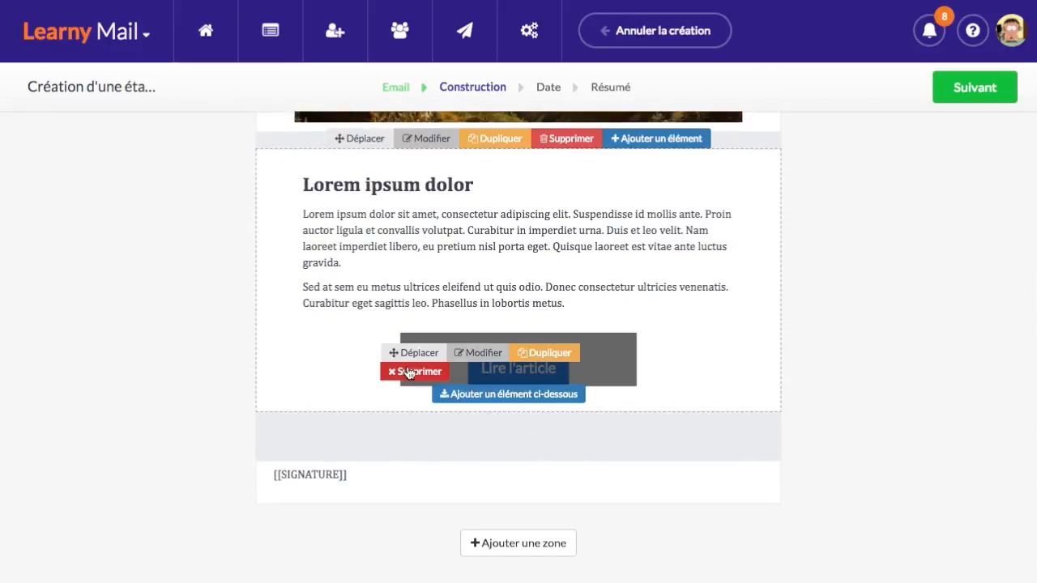
{"action": "scroll", "coordinate": [567, 300], "scroll_direction": "up", "scroll_amount": 6}
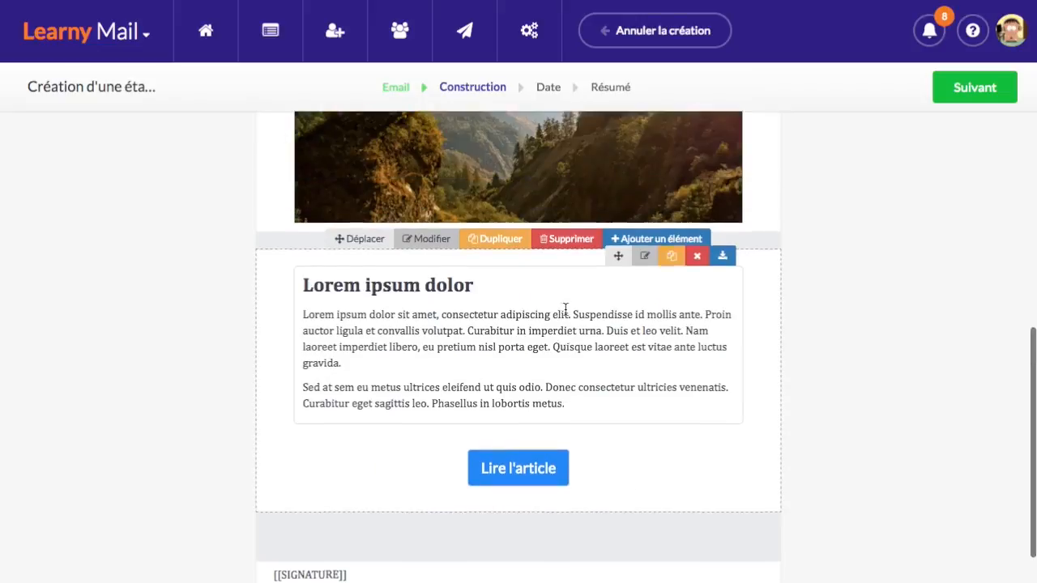
{"action": "scroll", "coordinate": [483, 312], "scroll_direction": "up", "scroll_amount": 8}
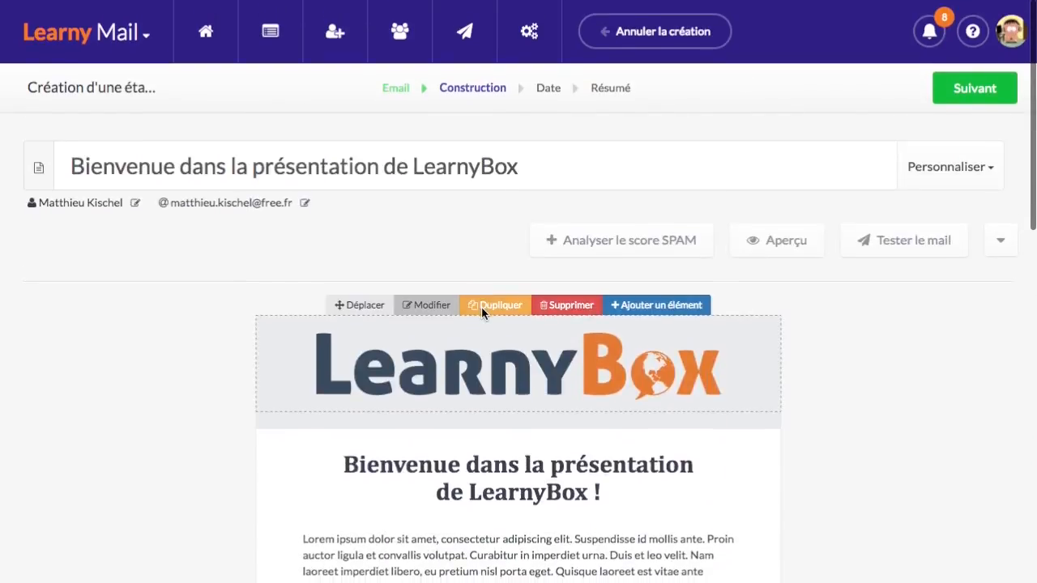
{"action": "left_click", "coordinate": [973, 90]}
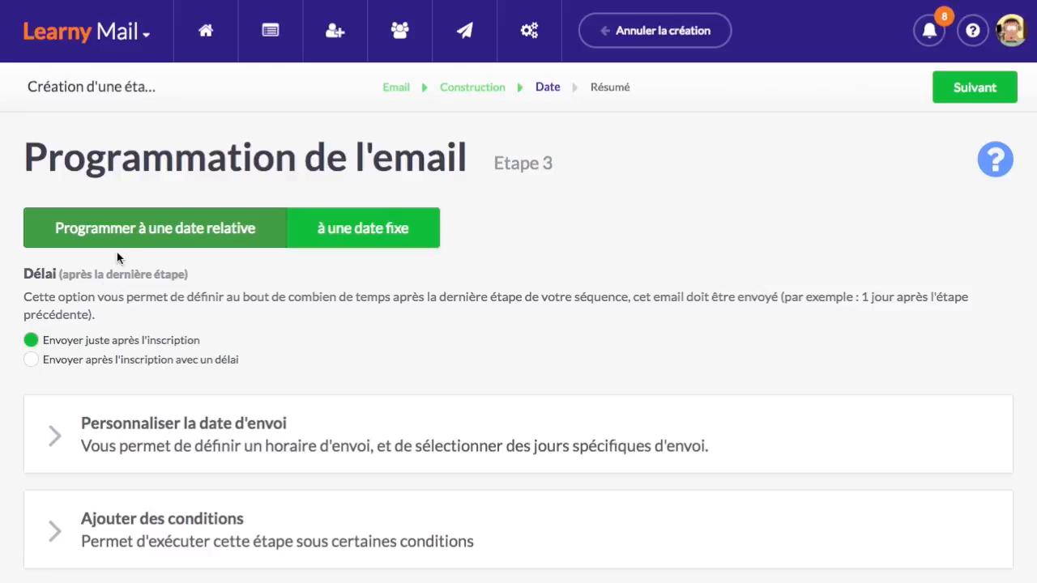
After briefly trying a relative delay, keep 'Envoyer juste après l'inscription' and continue to the Résumé
{"action": "scroll", "coordinate": [90, 308], "scroll_direction": "down", "scroll_amount": 1}
{"action": "scroll", "coordinate": [81, 312], "scroll_direction": "down", "scroll_amount": 1}
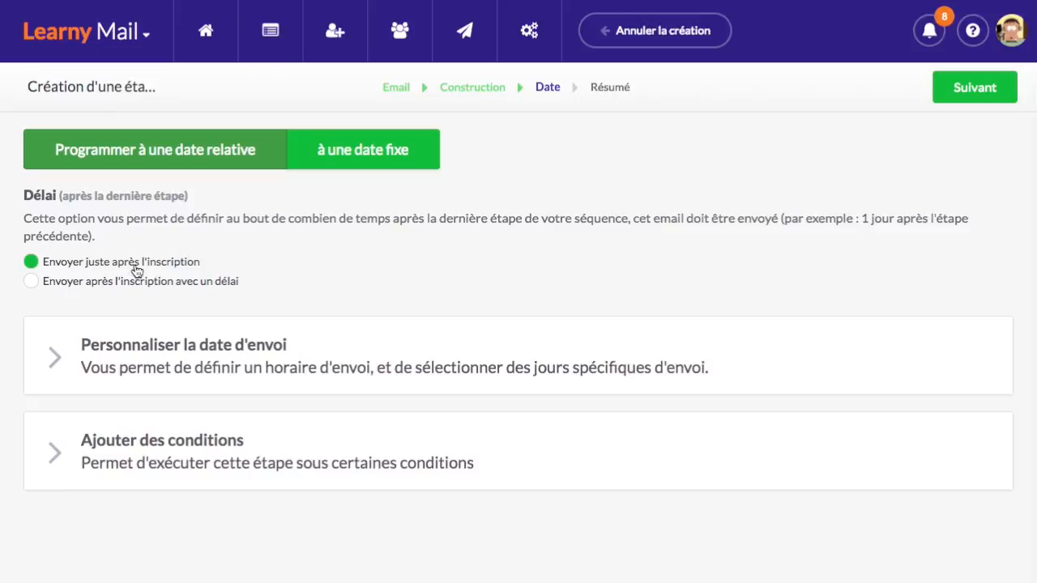
{"action": "left_click", "coordinate": [109, 288]}
{"action": "scroll", "coordinate": [138, 287], "scroll_direction": "down", "scroll_amount": 1}
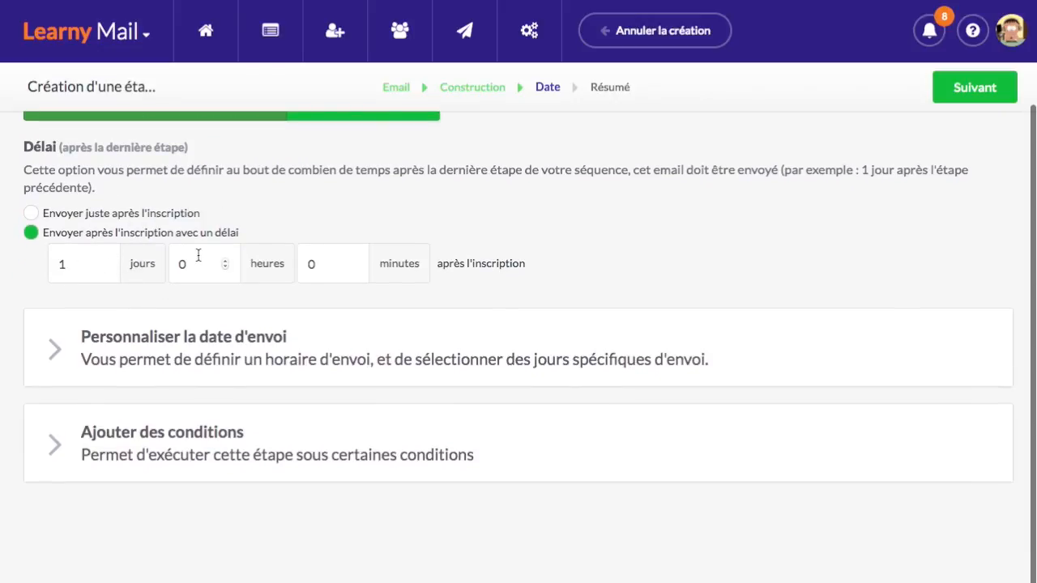
{"action": "left_click", "coordinate": [328, 266]}
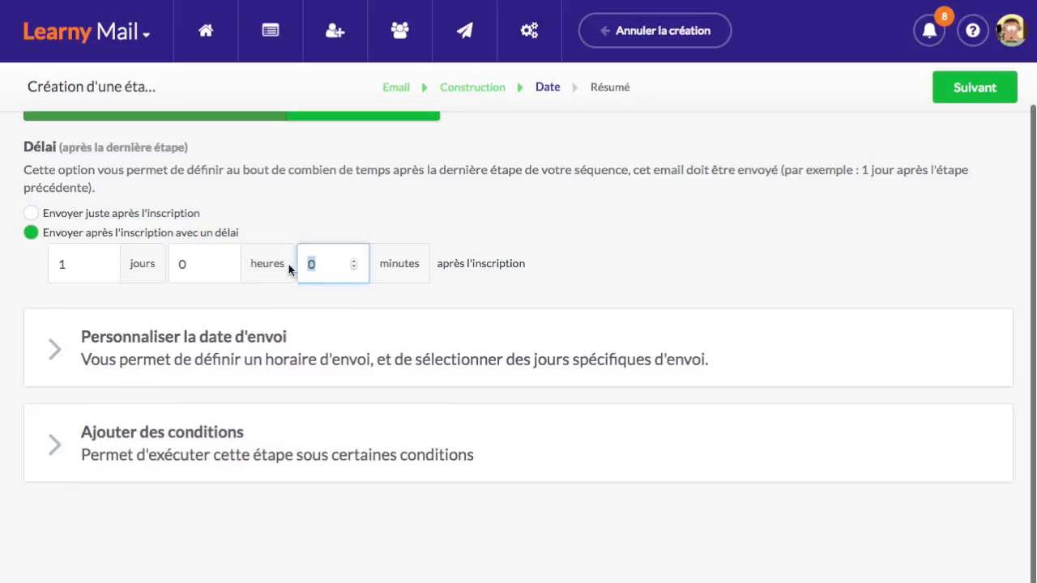
{"action": "left_click", "coordinate": [209, 264]}
{"action": "left_click", "coordinate": [87, 264]}
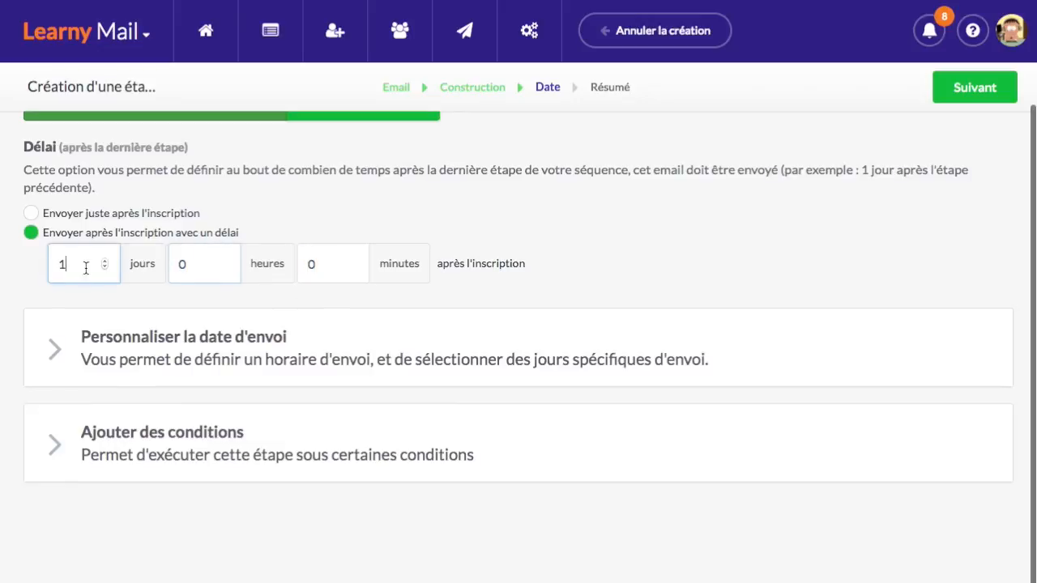
{"action": "left_click", "coordinate": [162, 215]}
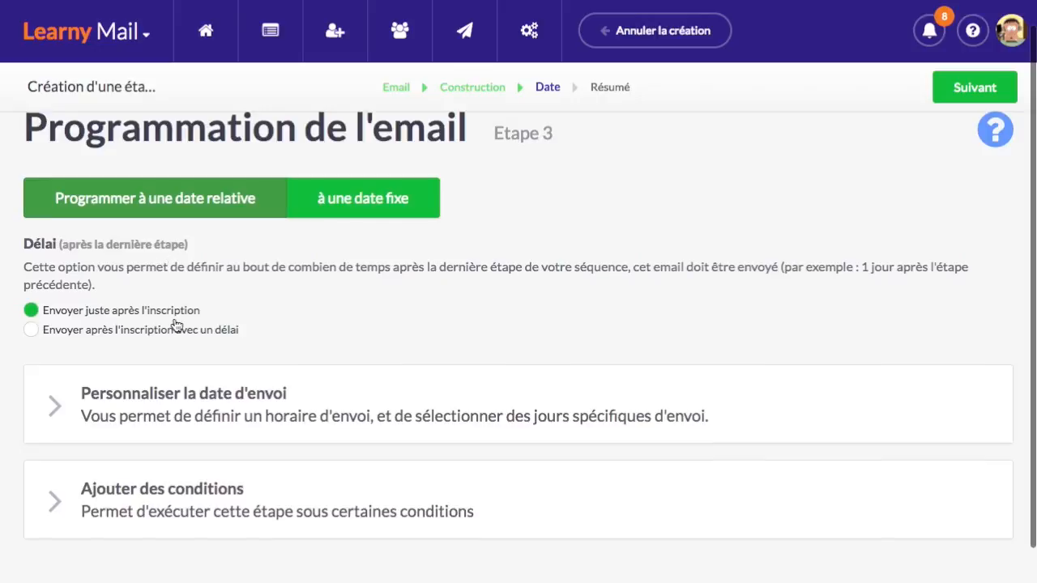
{"action": "left_click", "coordinate": [975, 89]}
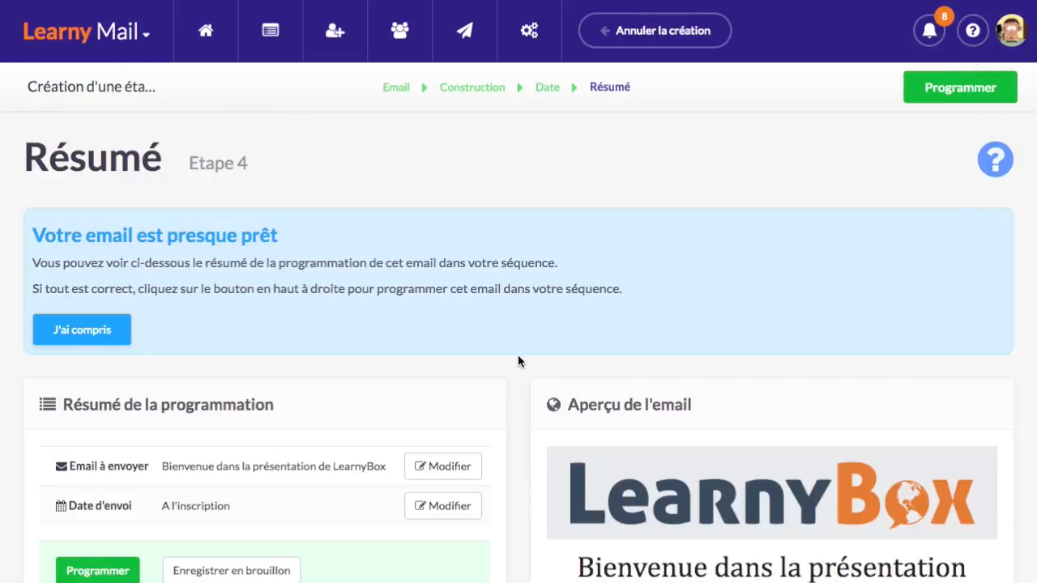
Check the Résumé and email preview, then schedule the welcome email with Programmer
{"action": "scroll", "coordinate": [518, 361], "scroll_direction": "down", "scroll_amount": 3}
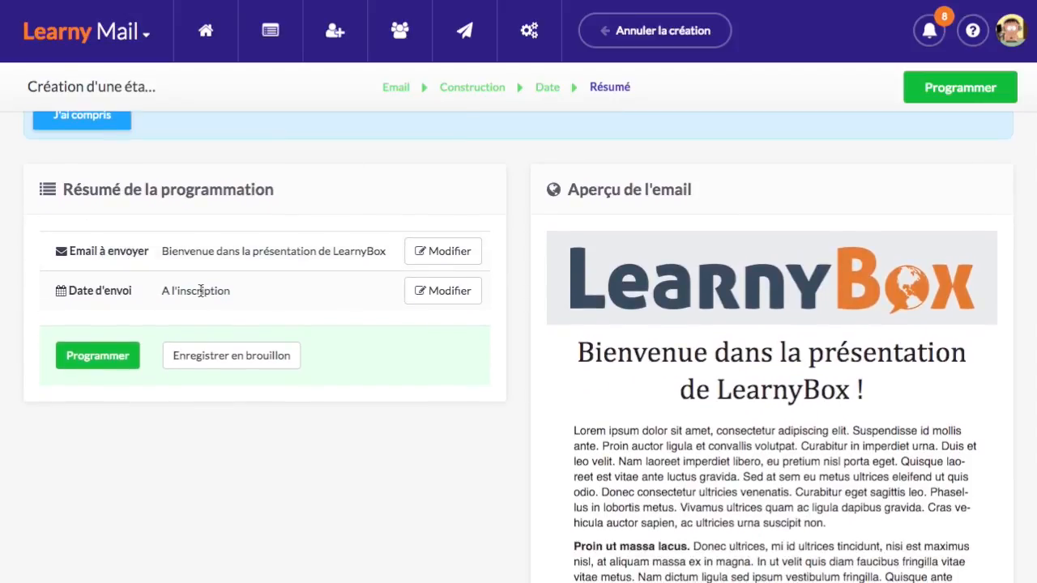
{"action": "scroll", "coordinate": [872, 334], "scroll_direction": "down", "scroll_amount": 1}
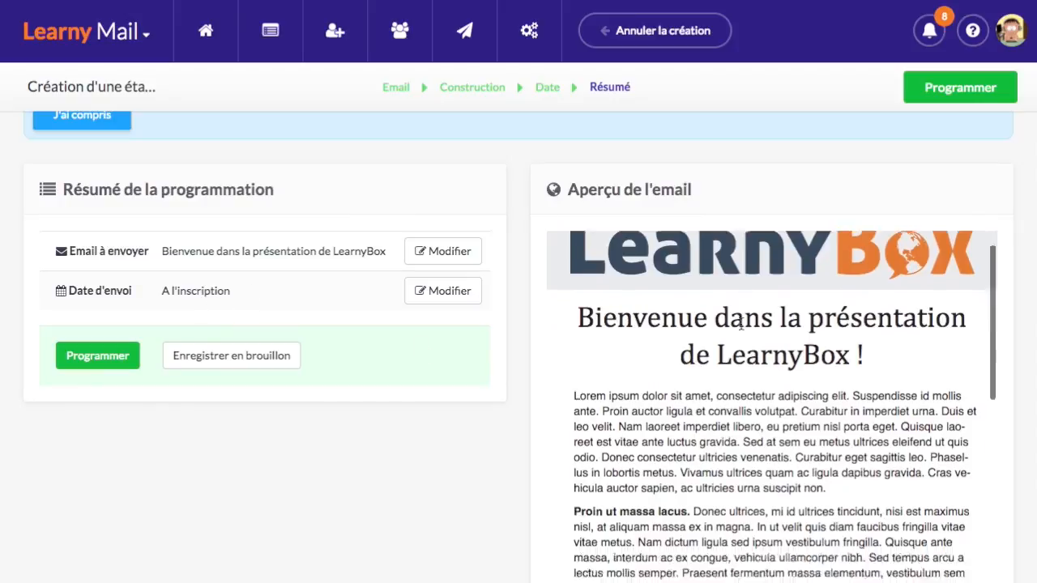
{"action": "scroll", "coordinate": [869, 381], "scroll_direction": "up", "scroll_amount": 3}
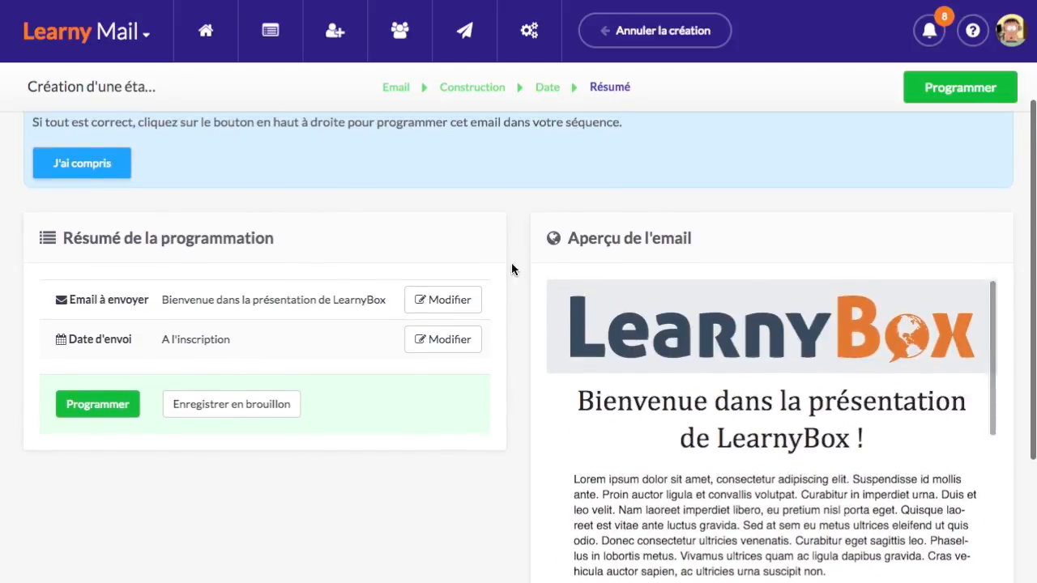
{"action": "left_click", "coordinate": [964, 89]}
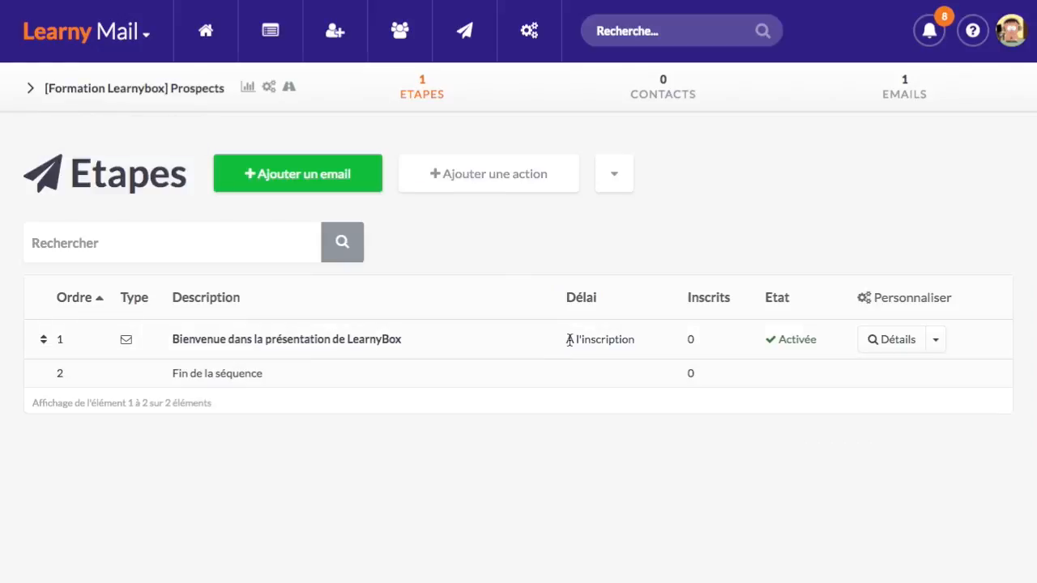
{"action": "left_click_drag", "start_coordinate": [569, 340], "coordinate": [625, 340]}
Duplicate the 'Bienvenue dans la présentation de LearnyBox' step and open the (copie) email
{"action": "left_click", "coordinate": [665, 333]}
{"action": "left_click", "coordinate": [937, 341]}
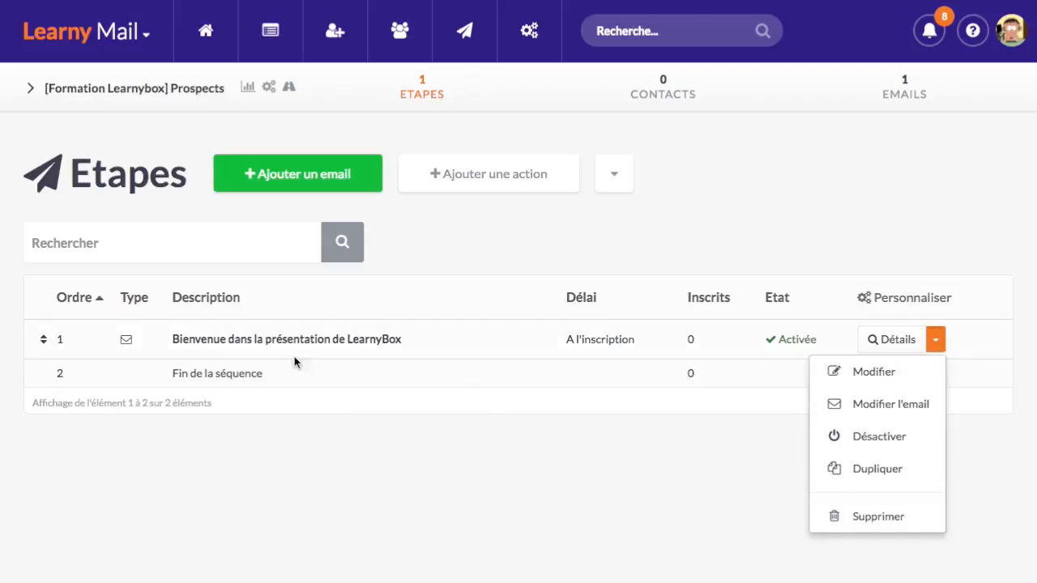
{"action": "left_click", "coordinate": [903, 476]}
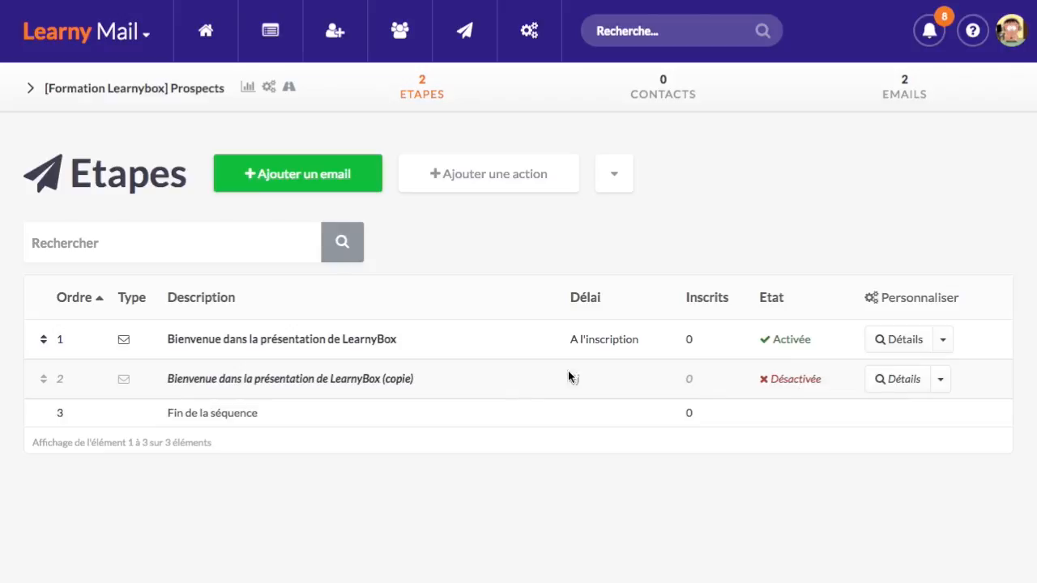
{"action": "left_click", "coordinate": [369, 381]}
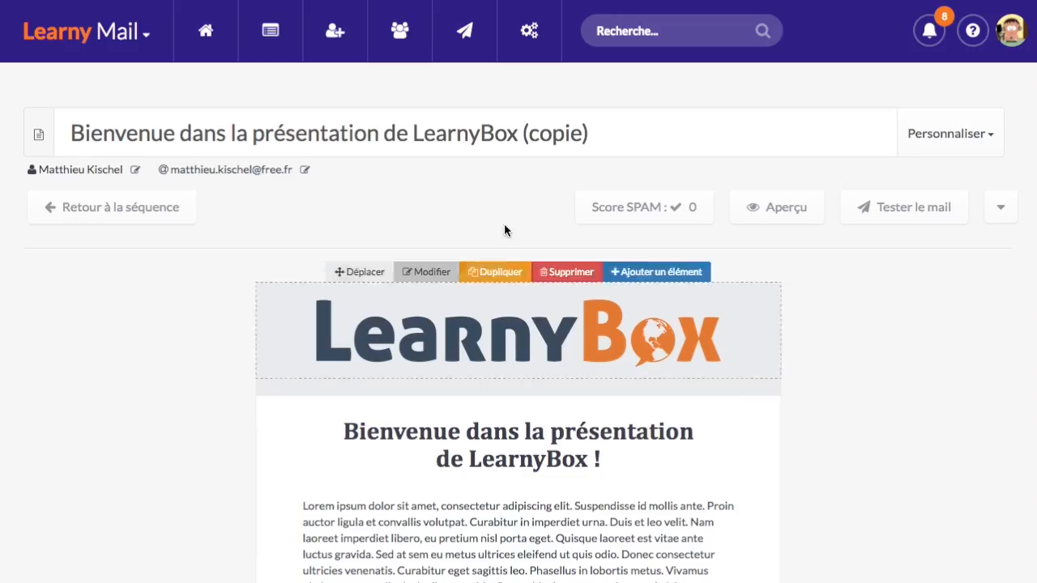
Replace the copied email's title with 'La 2ème vidéo est en ligne'
{"action": "scroll", "coordinate": [234, 419], "scroll_direction": "down", "scroll_amount": 10}
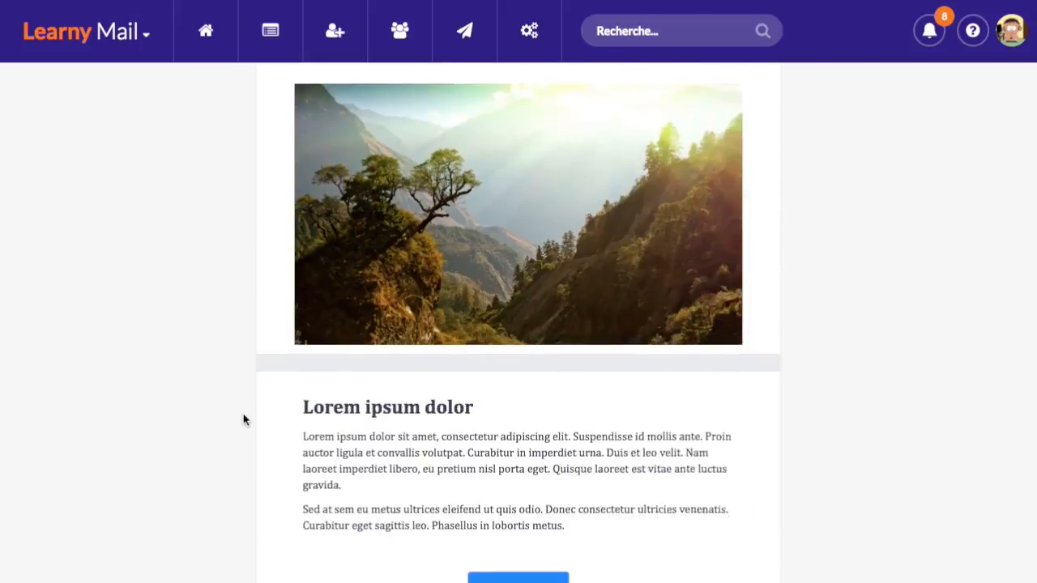
{"action": "scroll", "coordinate": [251, 415], "scroll_direction": "up", "scroll_amount": 10}
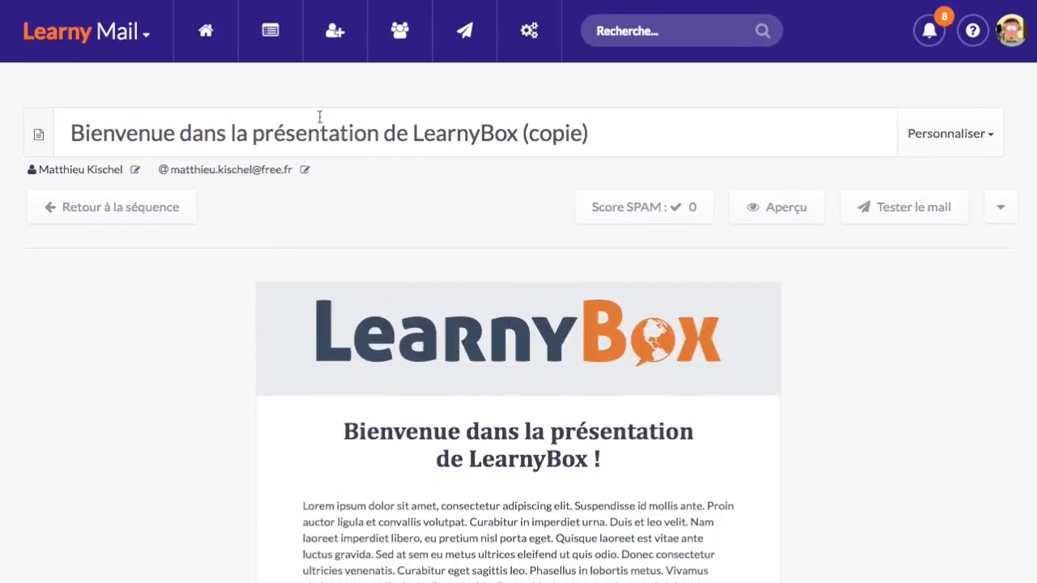
{"action": "left_click", "coordinate": [327, 130]}
{"action": "left_click_drag", "start_coordinate": [597, 132], "coordinate": [12, 130]}
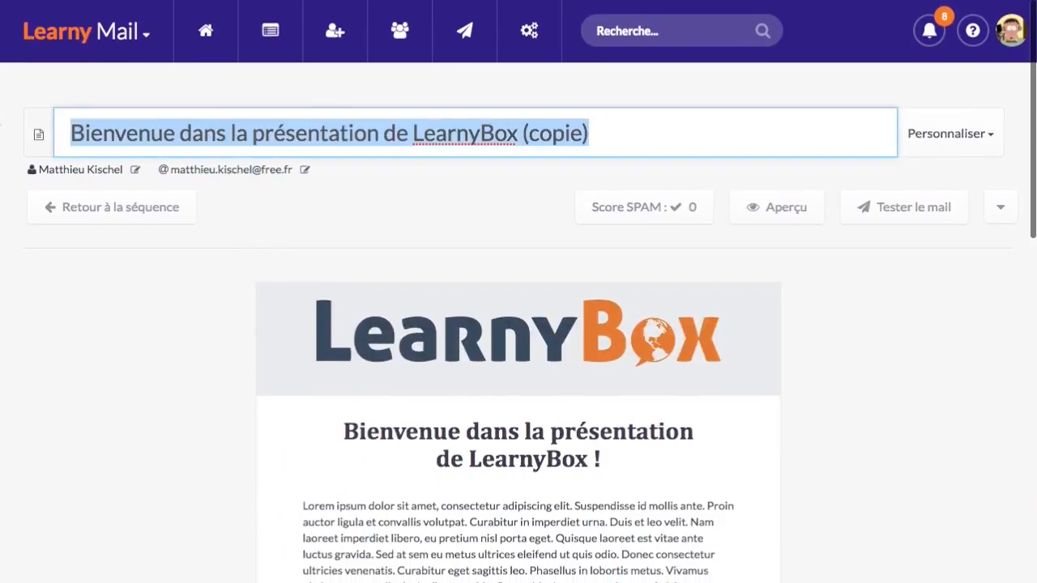
{"action": "type", "text": "La 2ème"}
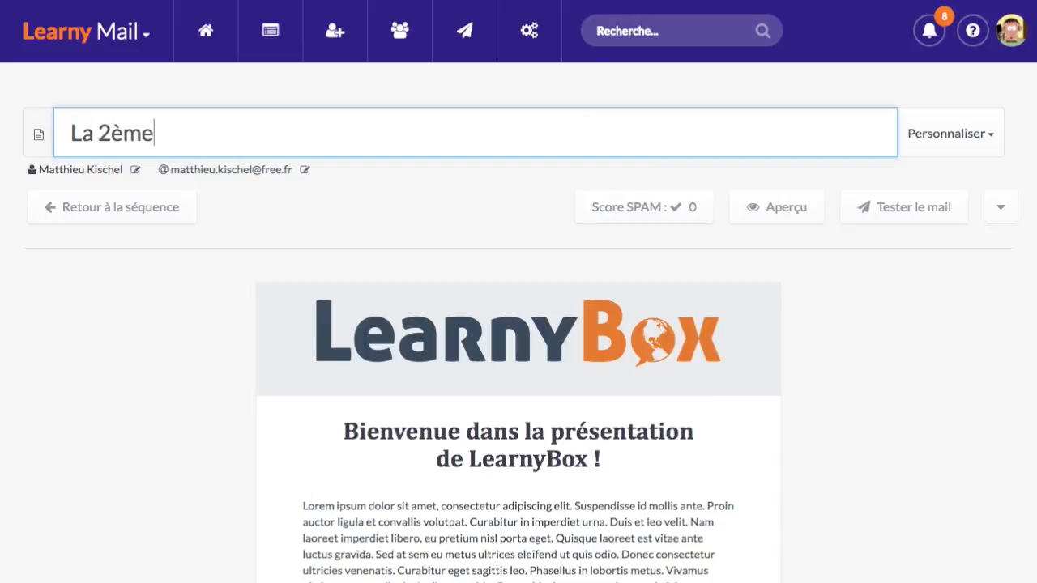
{"action": "type", "text": " vidéo est en lig"}
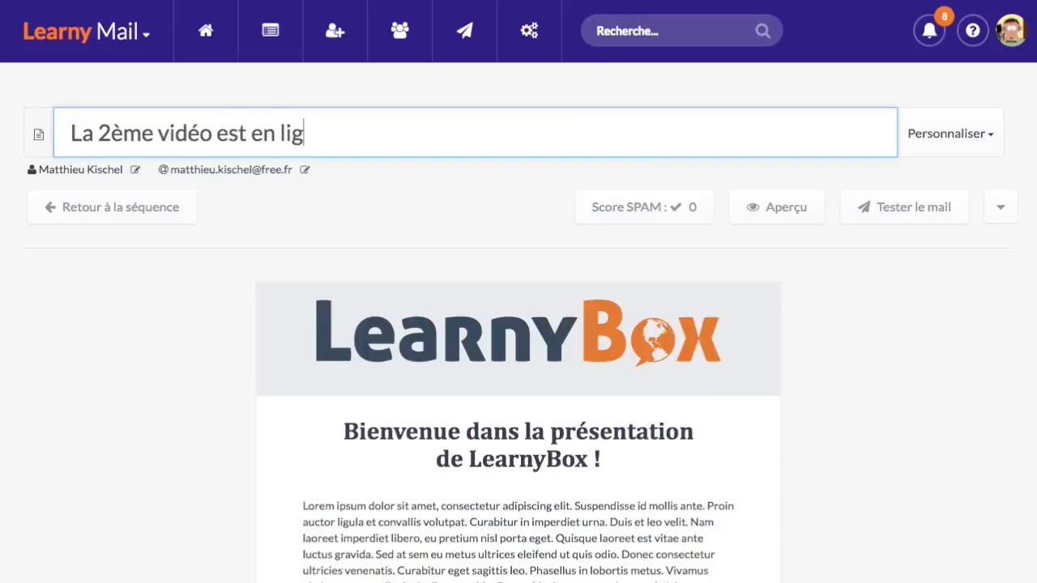
{"action": "type", "text": "ne"}
{"action": "left_click", "coordinate": [136, 316]}
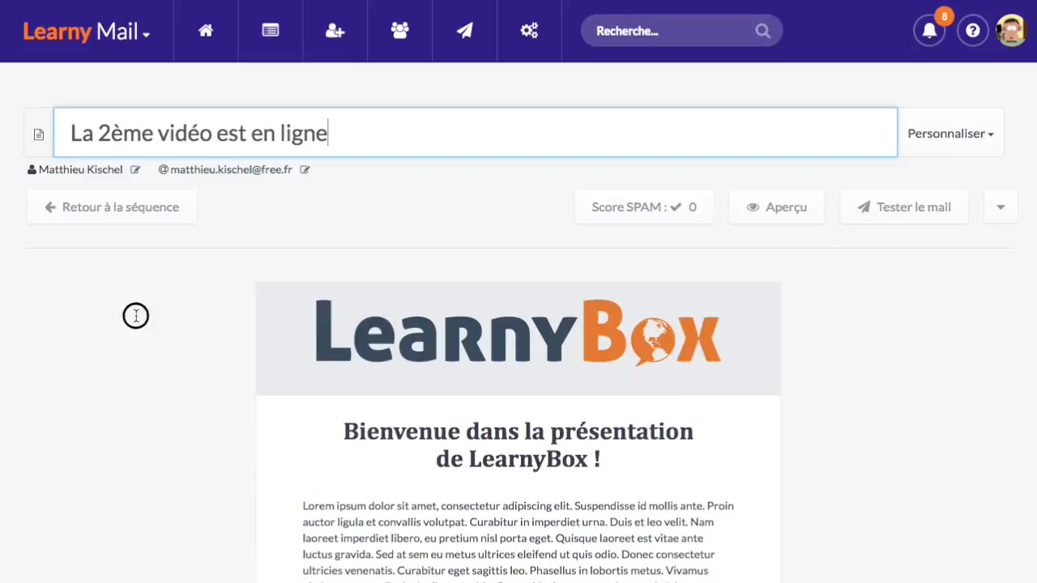
Look over the retitled email and return to the sequence's Etapes list
{"action": "scroll", "coordinate": [458, 397], "scroll_direction": "down", "scroll_amount": 2}
{"action": "scroll", "coordinate": [465, 386], "scroll_direction": "down", "scroll_amount": 1}
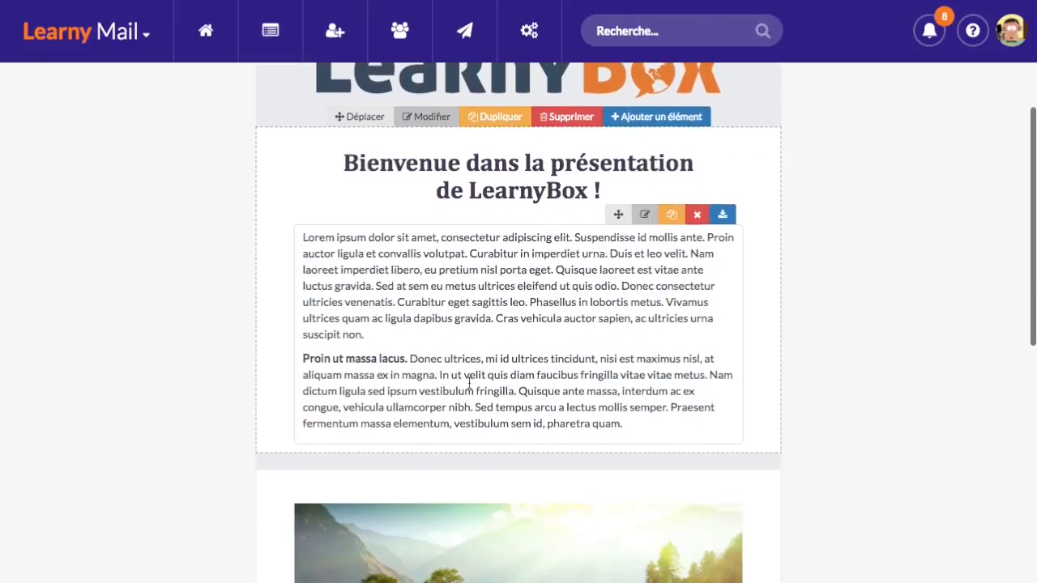
{"action": "scroll", "coordinate": [447, 308], "scroll_direction": "down", "scroll_amount": 2}
{"action": "scroll", "coordinate": [503, 304], "scroll_direction": "up", "scroll_amount": 4}
{"action": "scroll", "coordinate": [503, 303], "scroll_direction": "down", "scroll_amount": 6}
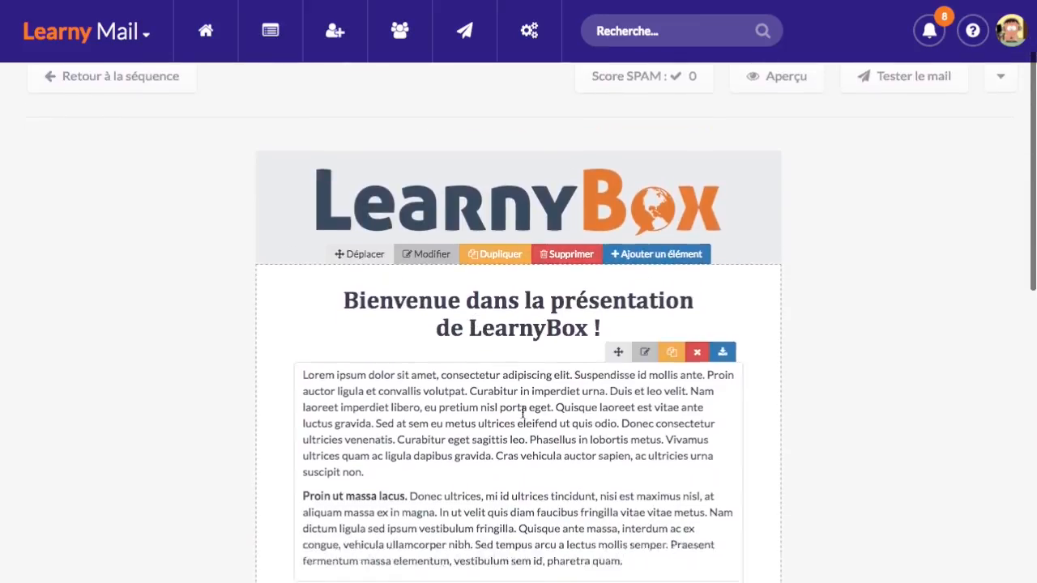
{"action": "scroll", "coordinate": [422, 489], "scroll_direction": "down", "scroll_amount": 2}
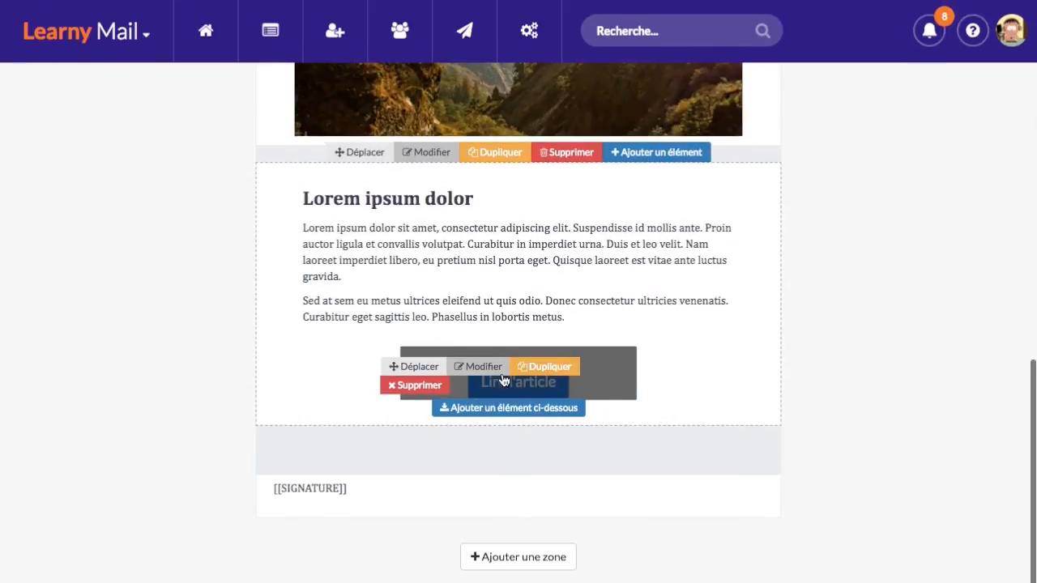
{"action": "scroll", "coordinate": [872, 313], "scroll_direction": "up", "scroll_amount": 10}
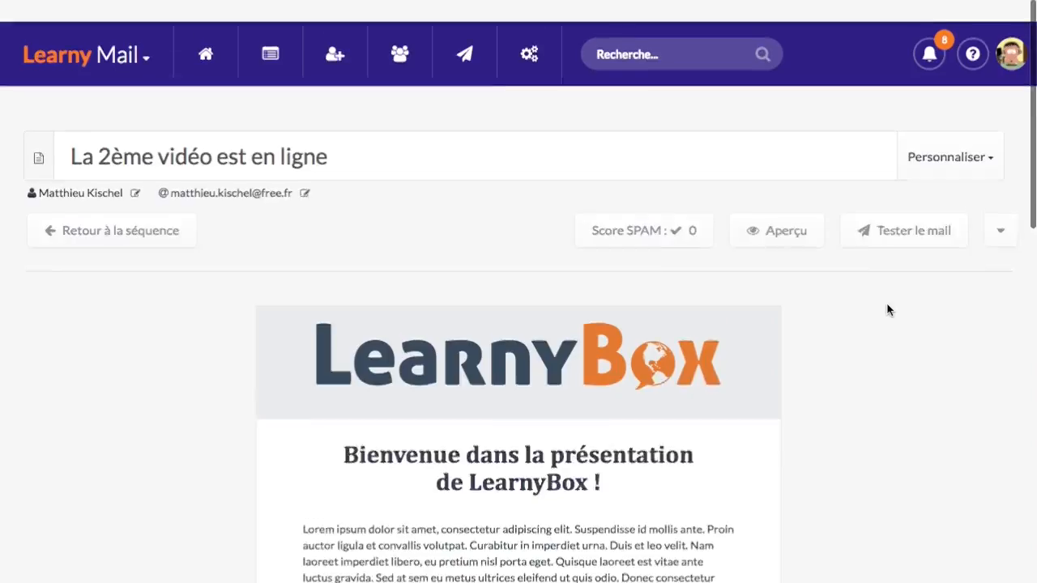
{"action": "left_click", "coordinate": [154, 214]}
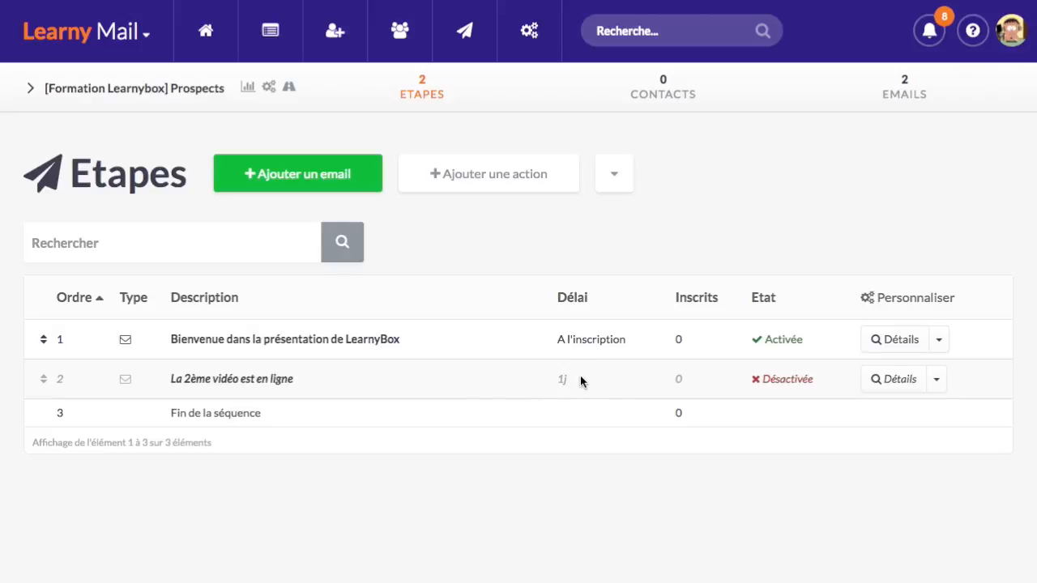
Activate step 2 'La 2ème vidéo est en ligne', duplicate it, and open the copy's email
{"action": "left_click", "coordinate": [936, 379]}
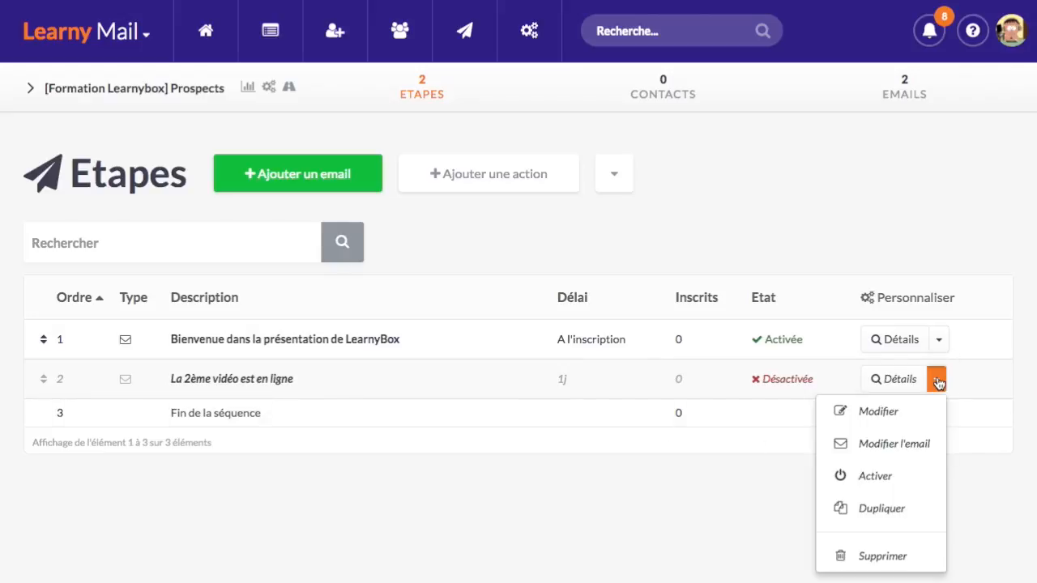
{"action": "left_click", "coordinate": [925, 485]}
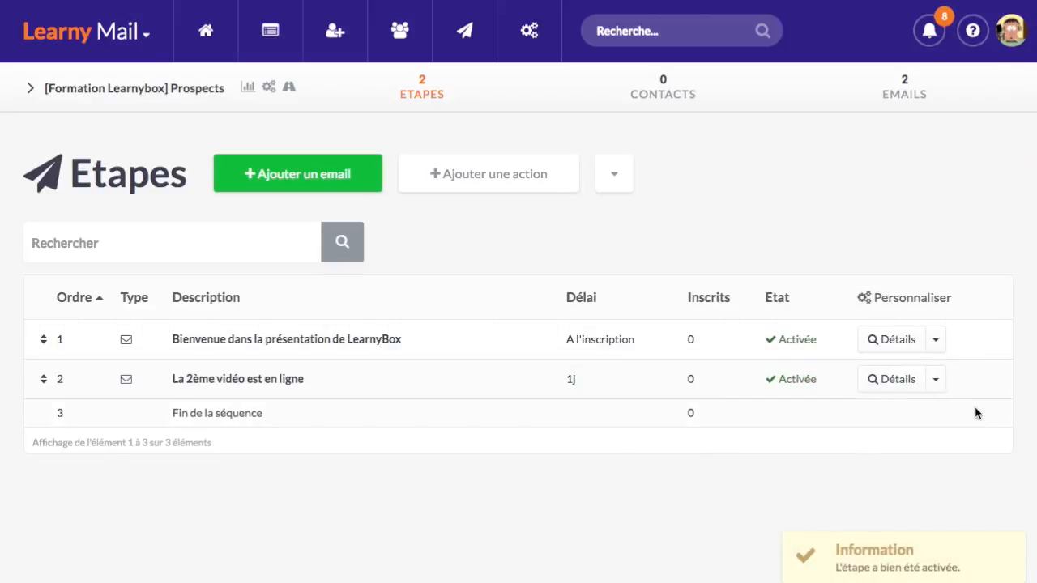
{"action": "left_click", "coordinate": [936, 377]}
{"action": "left_click", "coordinate": [902, 504]}
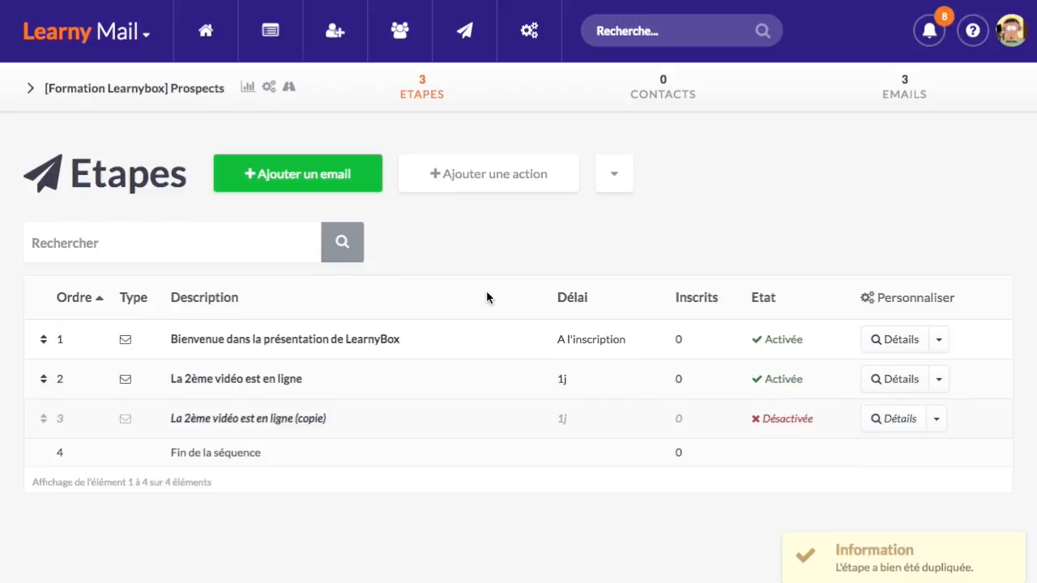
{"action": "left_click", "coordinate": [247, 419]}
Rename the copy to 'La 3ème vidéo est en ligne', dropping '(copie)', and return to the steps list
{"action": "left_click", "coordinate": [103, 132]}
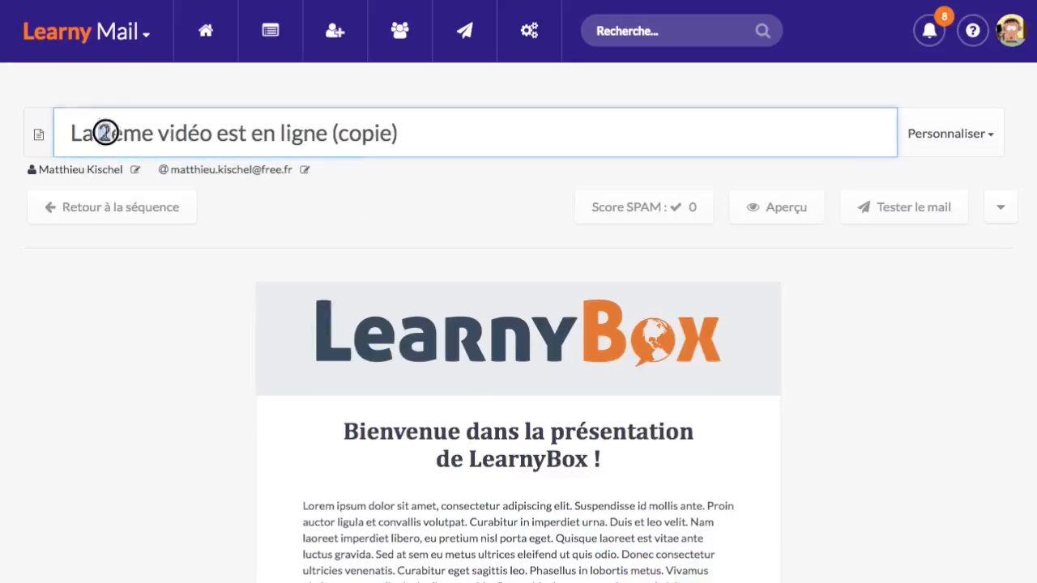
{"action": "key", "text": "BackSpace"}
{"action": "type", "text": "3"}
{"action": "left_click_drag", "start_coordinate": [332, 133], "coordinate": [431, 133]}
{"action": "key", "text": "BackSpace"}
{"action": "key", "text": "BackSpace"}
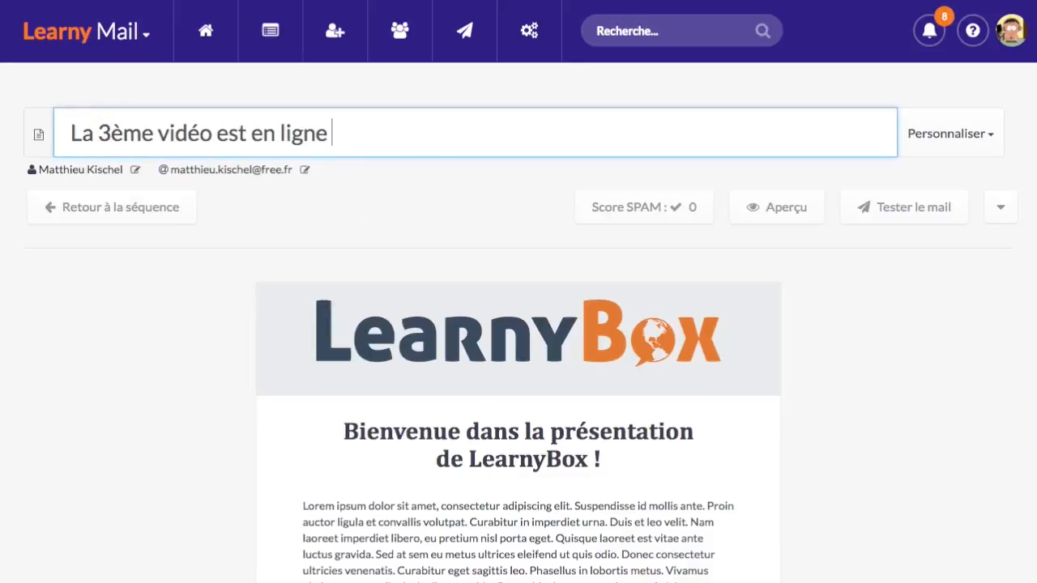
{"action": "left_click", "coordinate": [146, 327]}
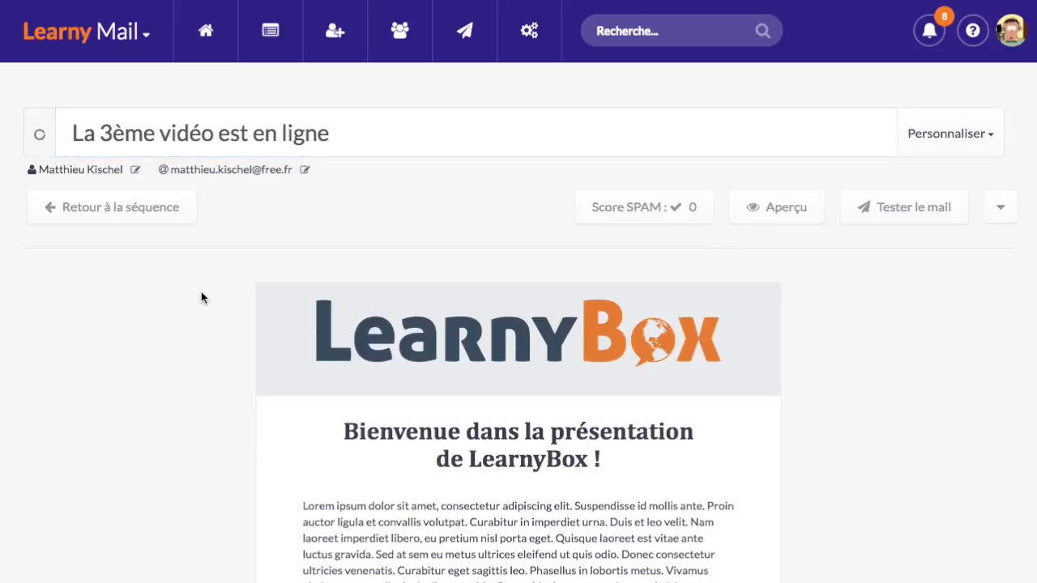
{"action": "left_click", "coordinate": [162, 213]}
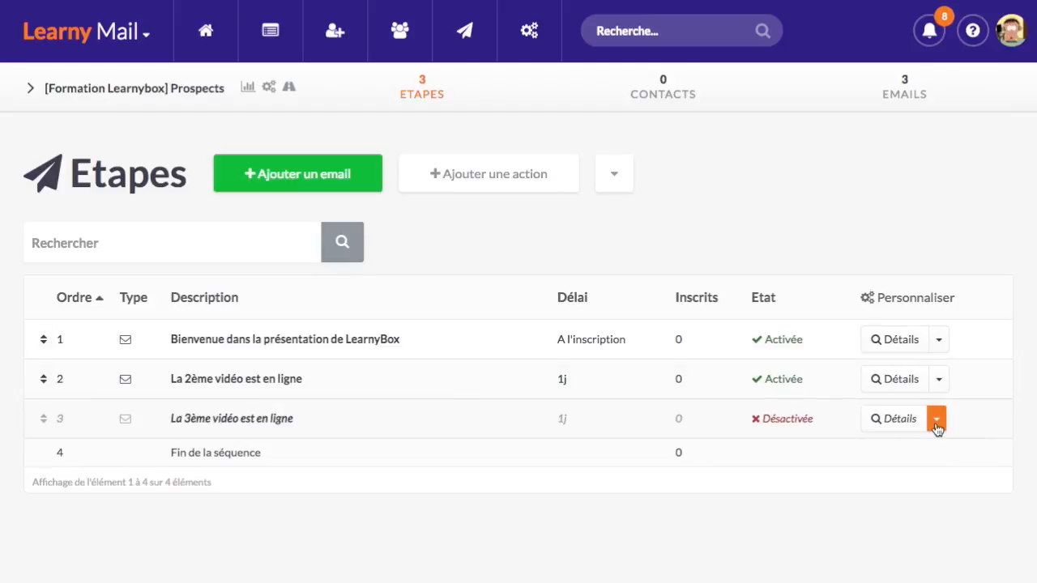
Activate step 3 'La 3ème vidéo est en ligne'
{"action": "left_click", "coordinate": [936, 419]}
{"action": "left_click", "coordinate": [909, 518]}
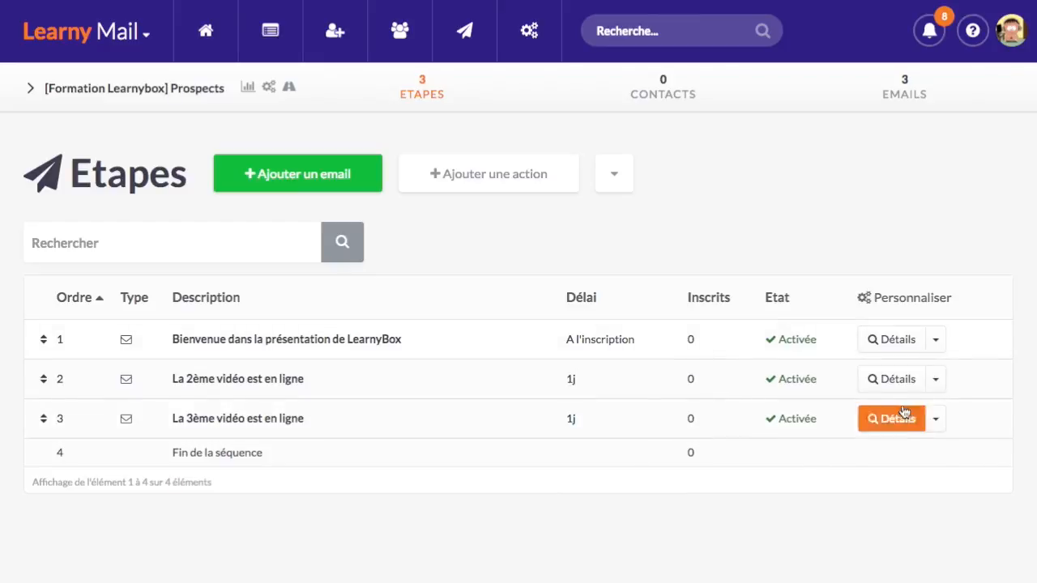
{"action": "left_click", "coordinate": [937, 380]}
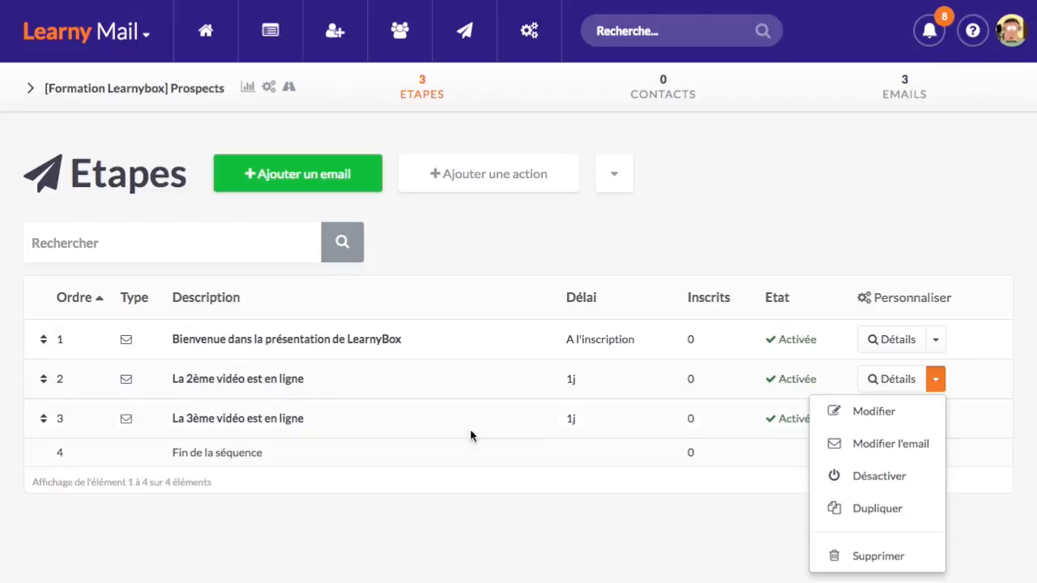
Edit the 2ème vidéo step's timing, changing the delay from 1 day to 2 days
{"action": "left_click", "coordinate": [916, 415]}
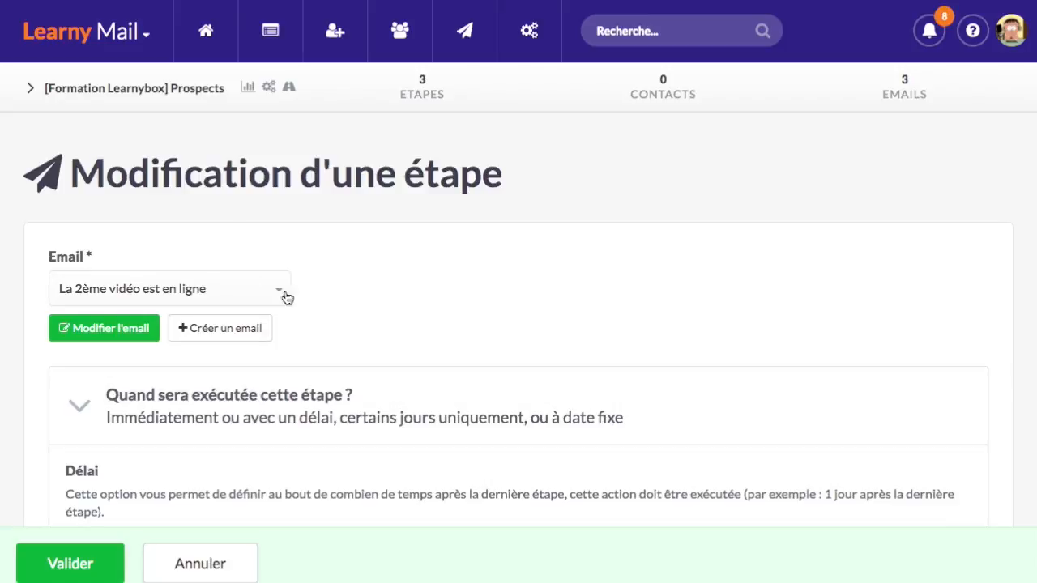
{"action": "scroll", "coordinate": [365, 340], "scroll_direction": "down", "scroll_amount": 2}
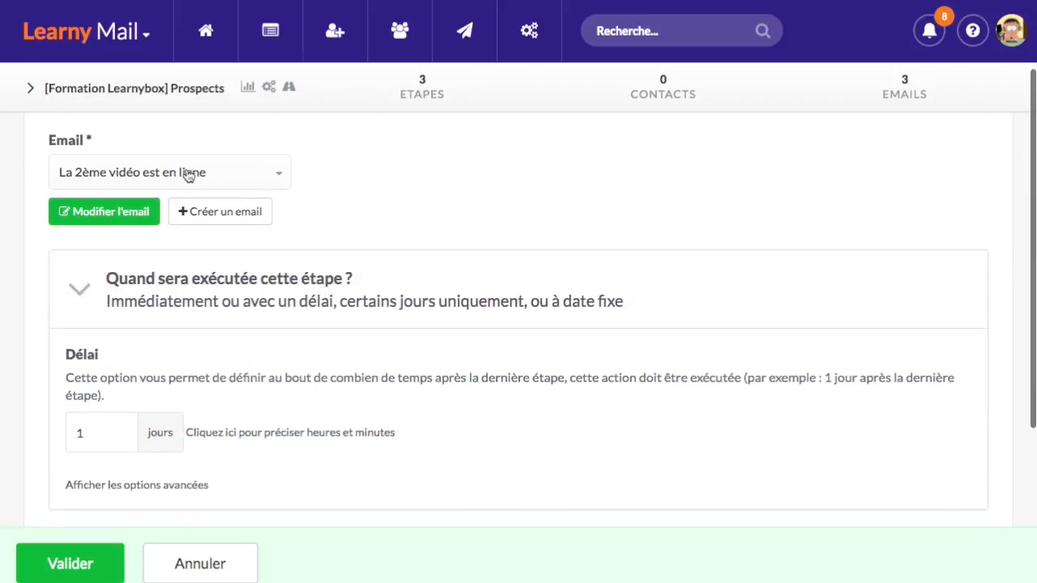
{"action": "scroll", "coordinate": [219, 255], "scroll_direction": "down", "scroll_amount": 2}
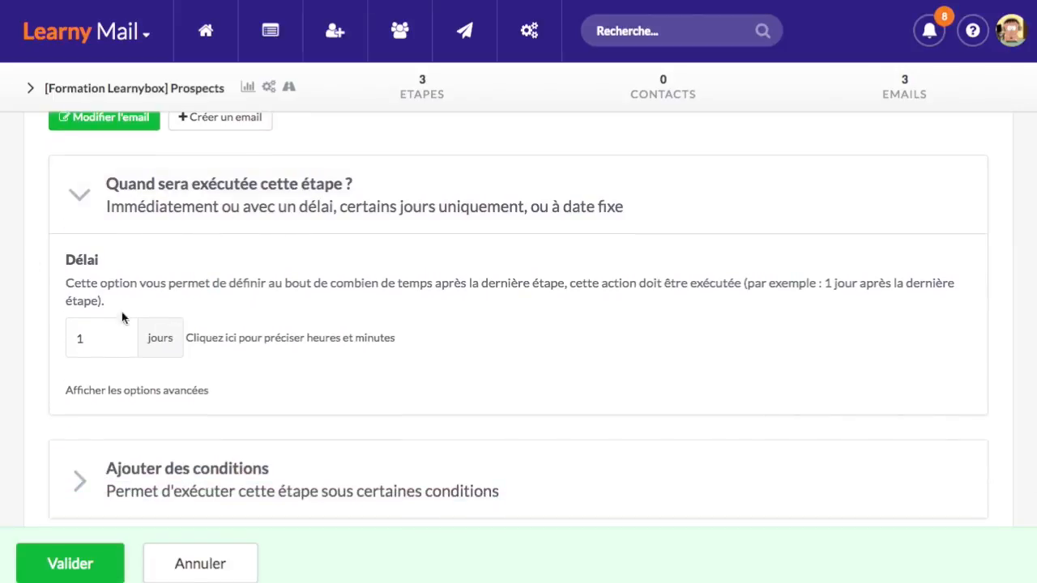
{"action": "double_click", "coordinate": [78, 341]}
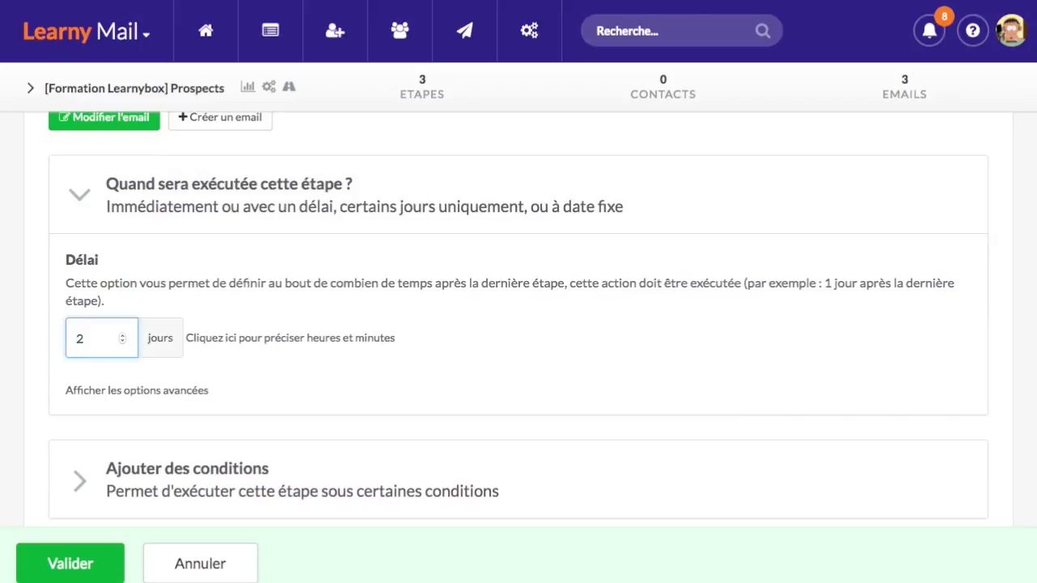
{"action": "scroll", "coordinate": [194, 358], "scroll_direction": "down", "scroll_amount": 3}
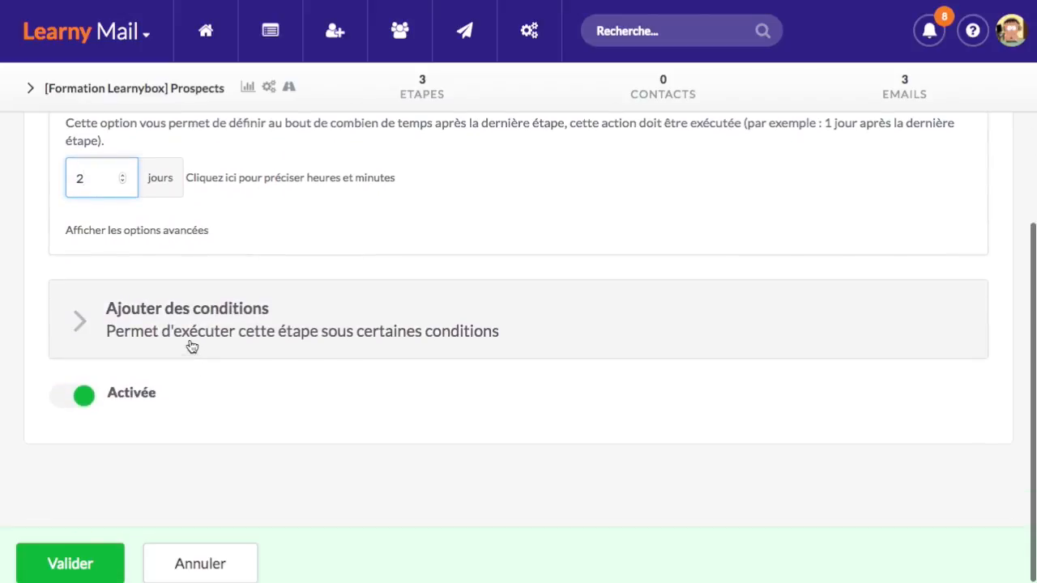
{"action": "scroll", "coordinate": [197, 416], "scroll_direction": "up", "scroll_amount": 3}
{"action": "left_click", "coordinate": [287, 302]}
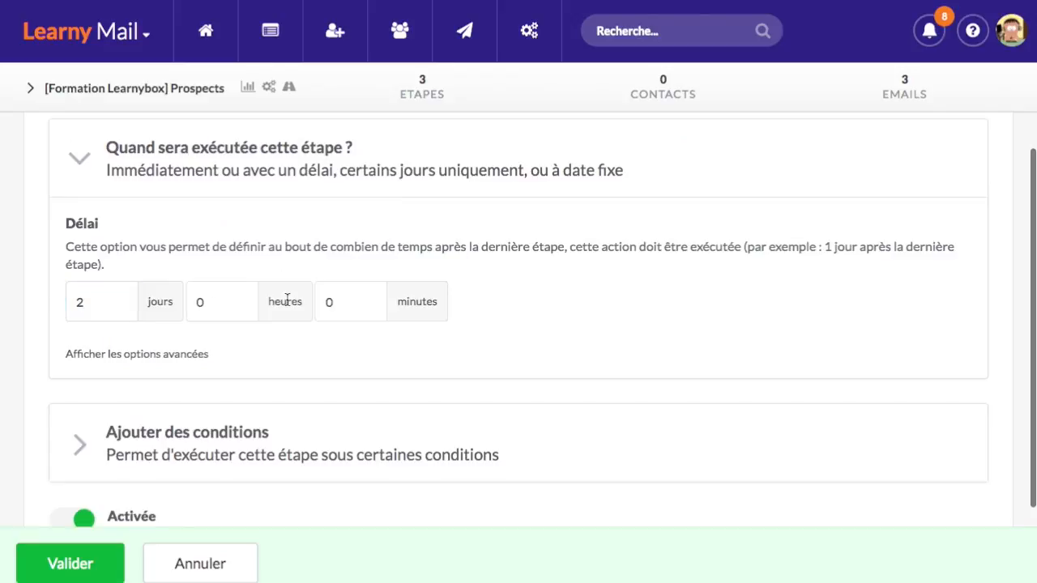
{"action": "left_click", "coordinate": [363, 306]}
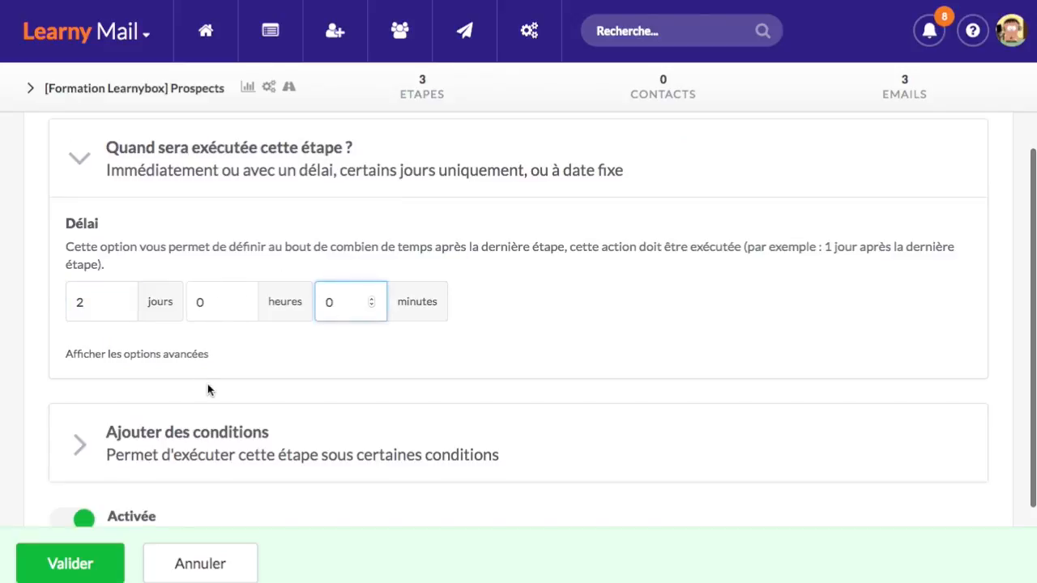
In the advanced options, try restricting the step to Lundi and Mardi, then remove both
{"action": "left_click", "coordinate": [162, 355]}
{"action": "scroll", "coordinate": [267, 370], "scroll_direction": "down", "scroll_amount": 2}
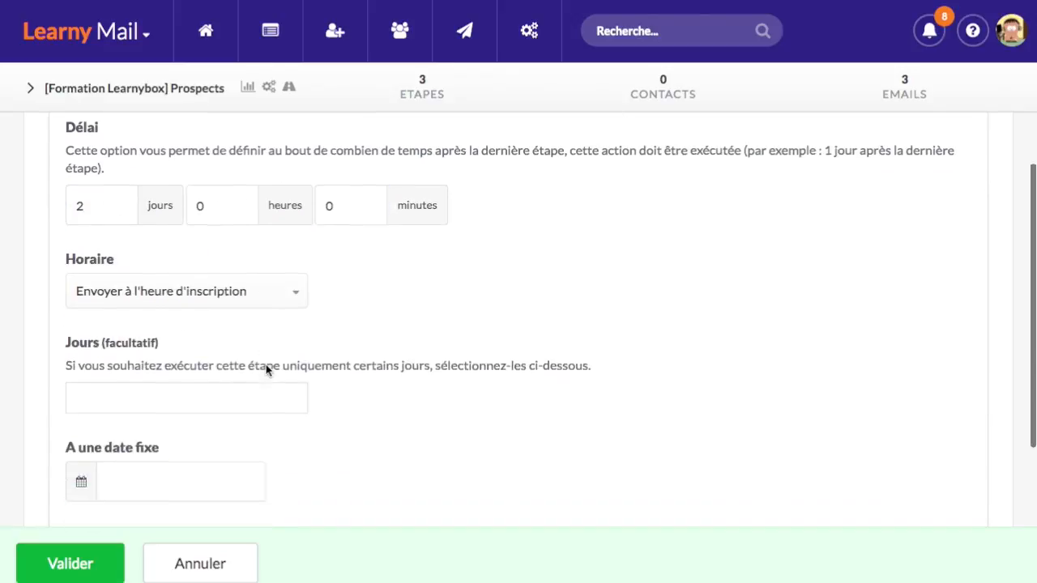
{"action": "scroll", "coordinate": [267, 370], "scroll_direction": "down", "scroll_amount": 1}
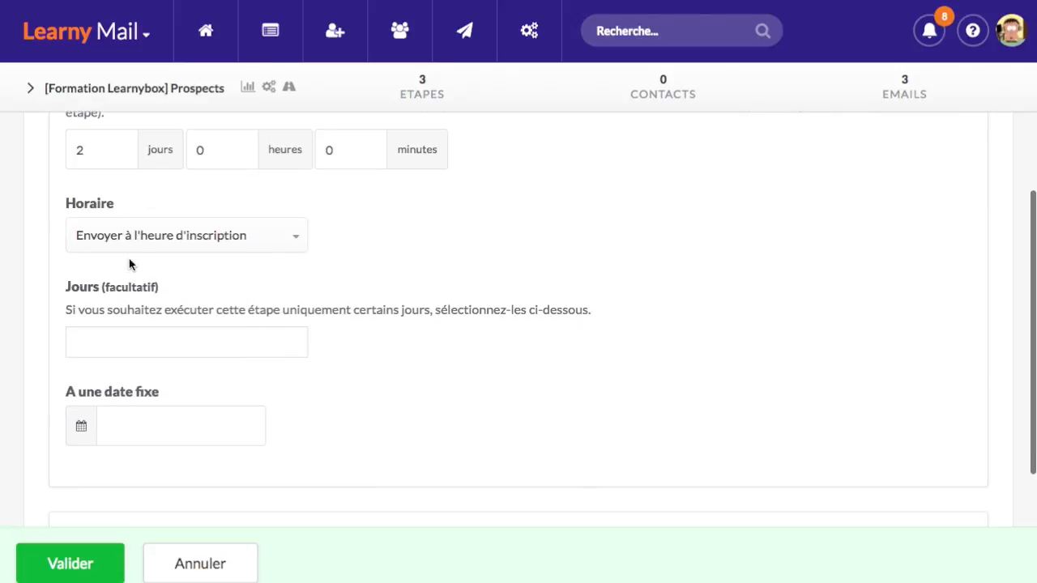
{"action": "left_click", "coordinate": [174, 340]}
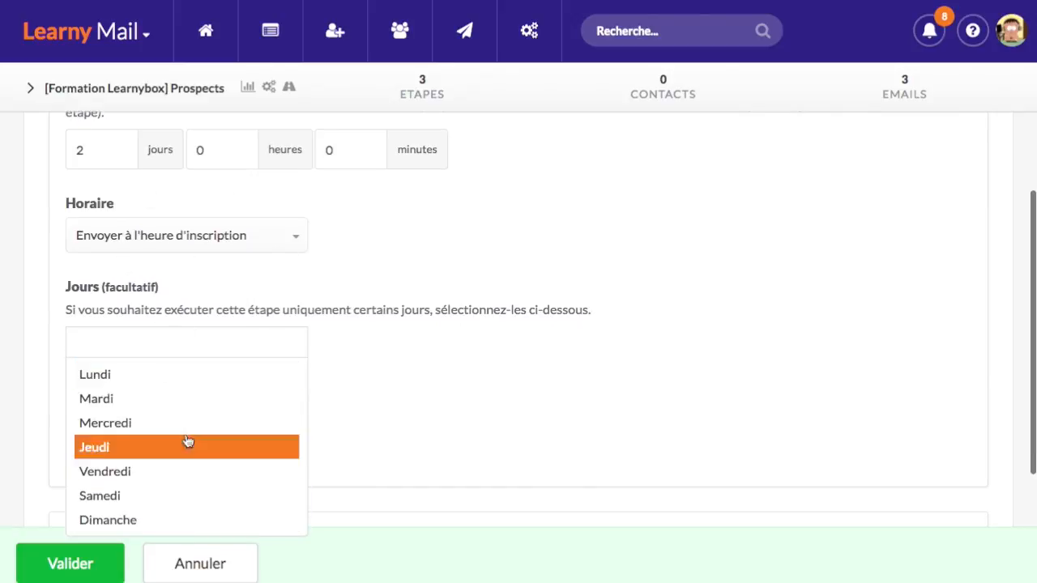
{"action": "left_click", "coordinate": [224, 374]}
{"action": "left_click", "coordinate": [227, 341]}
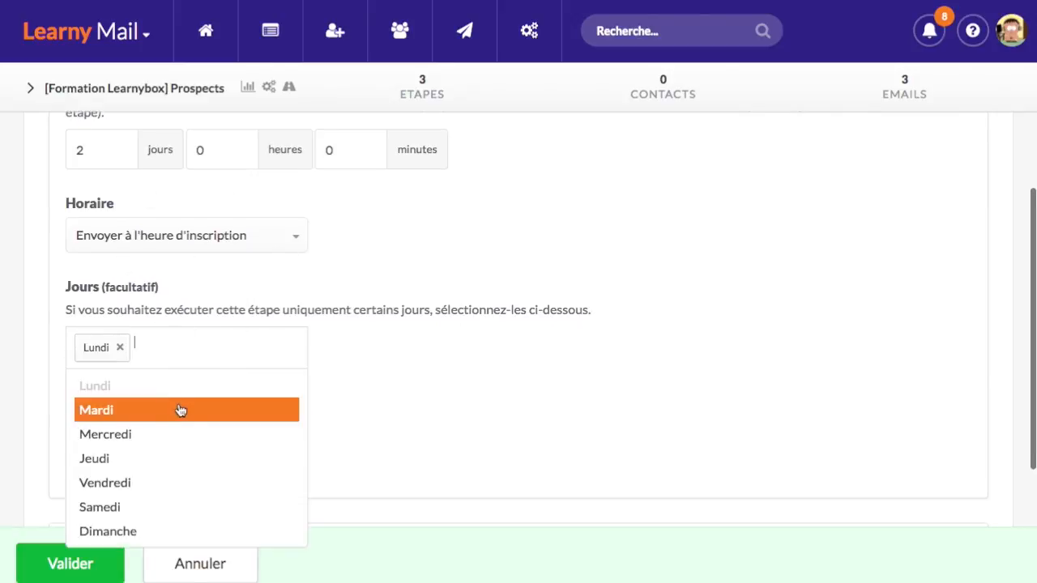
{"action": "left_click", "coordinate": [243, 408]}
{"action": "left_click", "coordinate": [372, 366]}
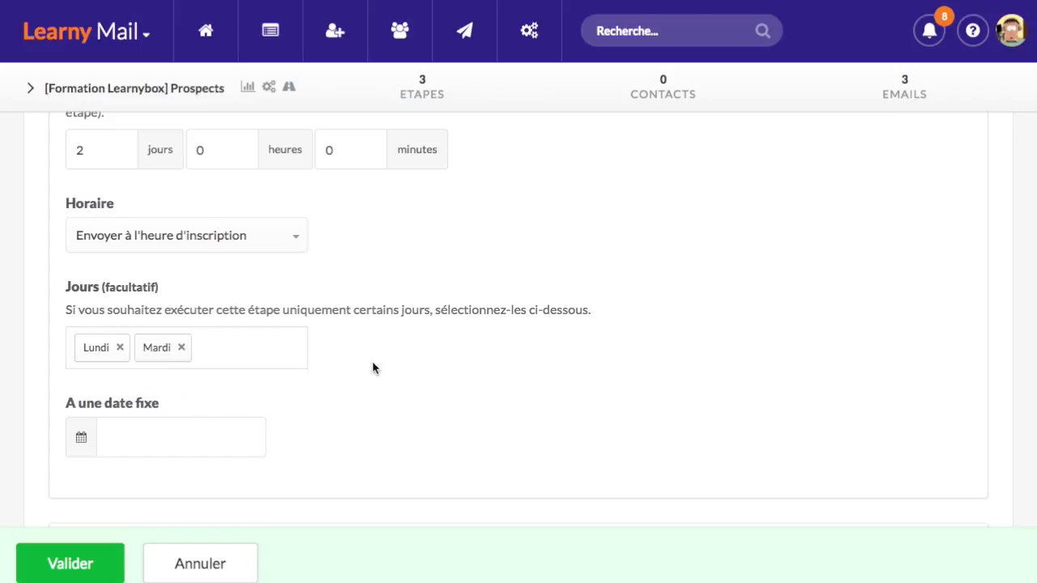
{"action": "left_click", "coordinate": [182, 348]}
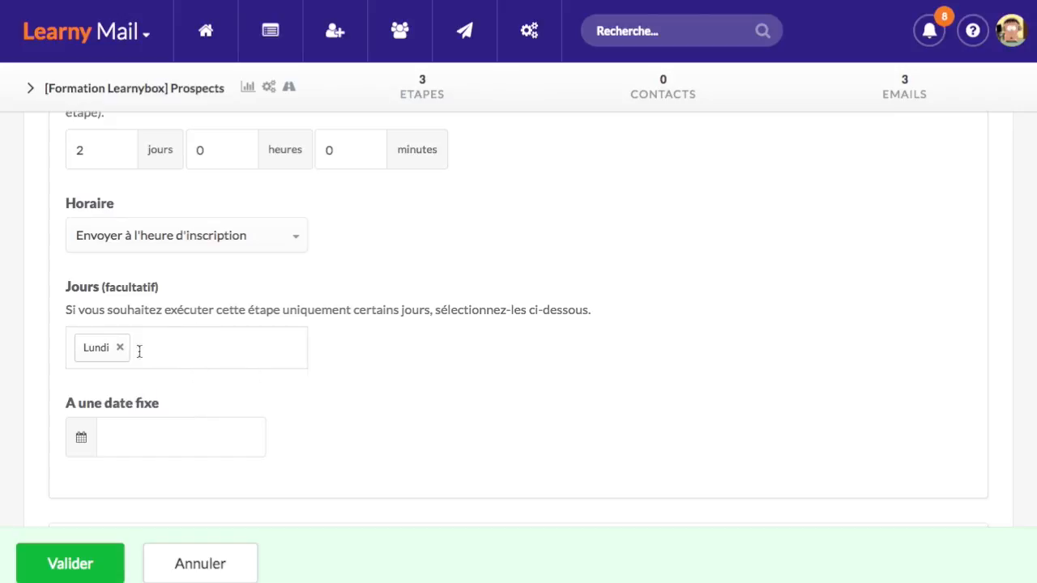
{"action": "left_click", "coordinate": [119, 347]}
Expand the step's conditions section and save the 2-day delay
{"action": "scroll", "coordinate": [324, 397], "scroll_direction": "down", "scroll_amount": 5}
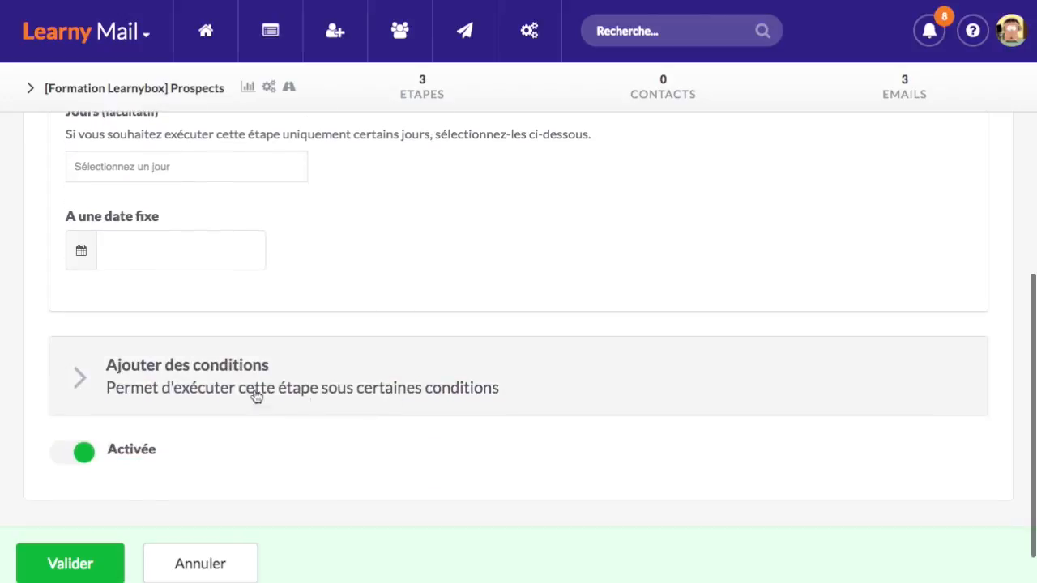
{"action": "left_click", "coordinate": [268, 330]}
{"action": "scroll", "coordinate": [268, 331], "scroll_direction": "down", "scroll_amount": 2}
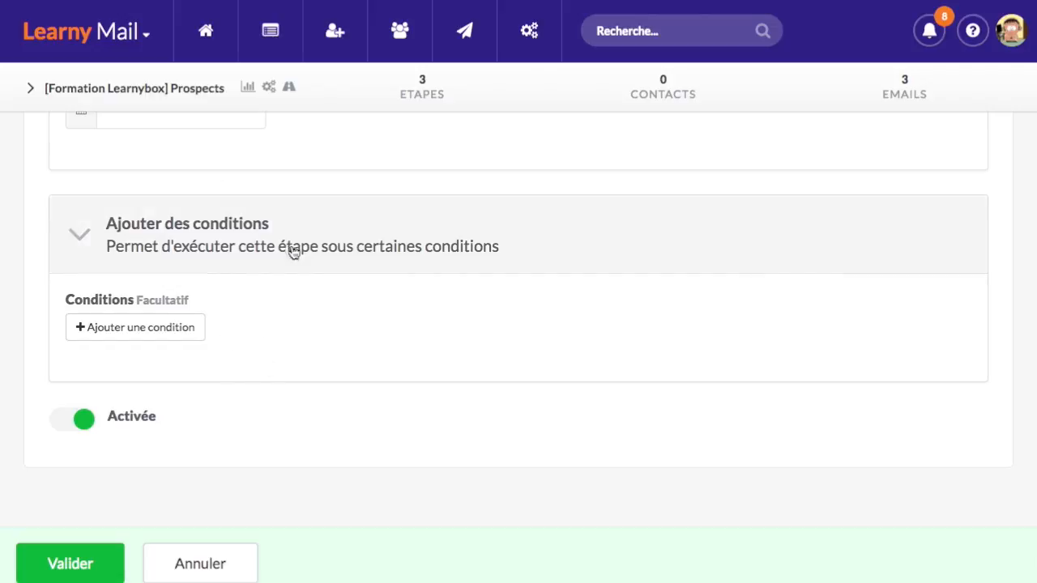
{"action": "left_click", "coordinate": [89, 562]}
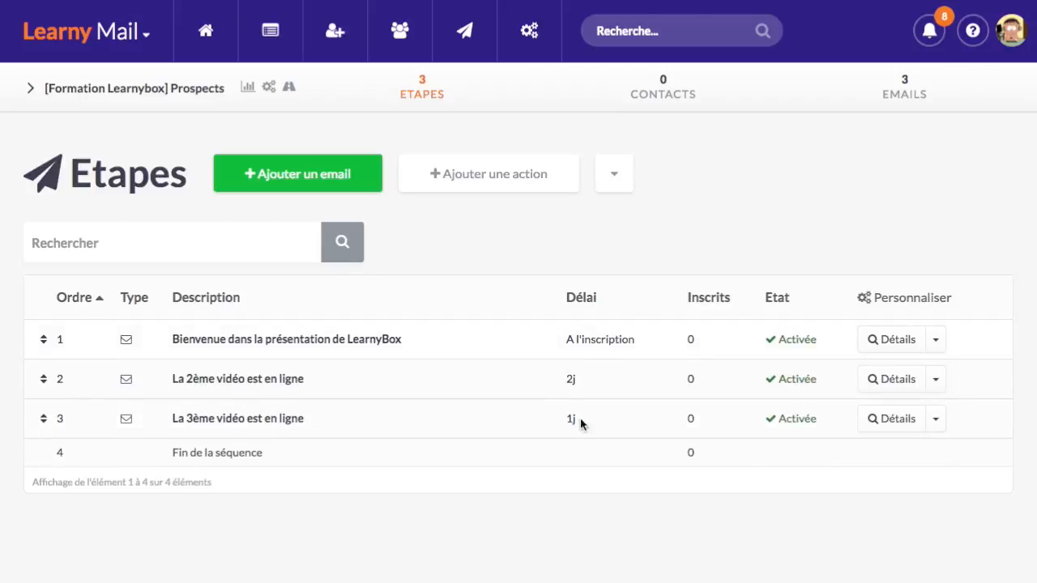
{"action": "left_click_drag", "start_coordinate": [575, 379], "coordinate": [559, 377]}
Change step 2's delay from 2 days back to 1 day and save the step
{"action": "left_click", "coordinate": [576, 376]}
{"action": "left_click", "coordinate": [935, 379]}
{"action": "left_click", "coordinate": [920, 411]}
{"action": "scroll", "coordinate": [229, 362], "scroll_direction": "down", "scroll_amount": 5}
{"action": "double_click", "coordinate": [89, 304]}
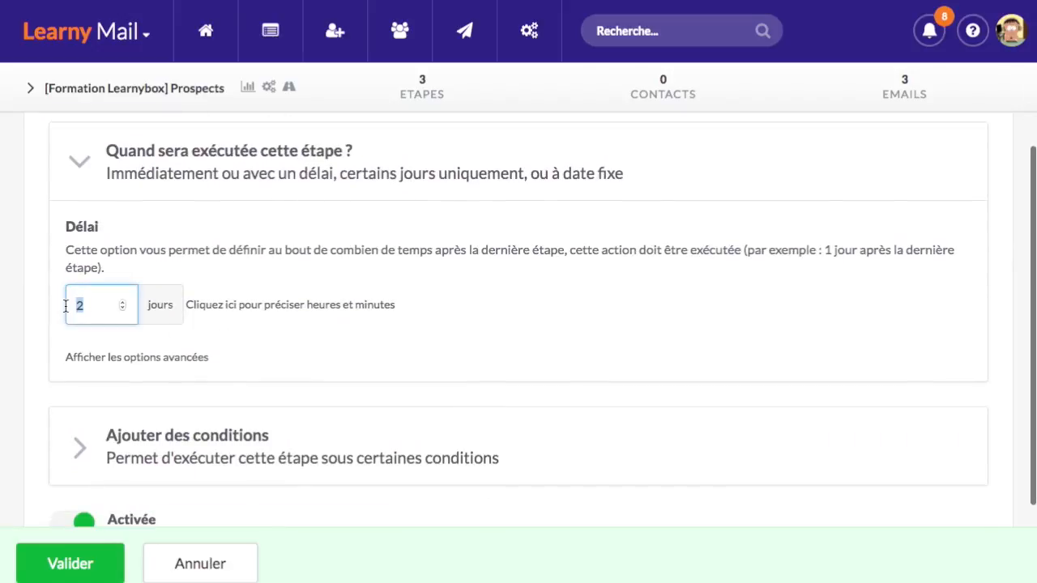
{"action": "type", "text": "1"}
{"action": "left_click", "coordinate": [104, 570]}
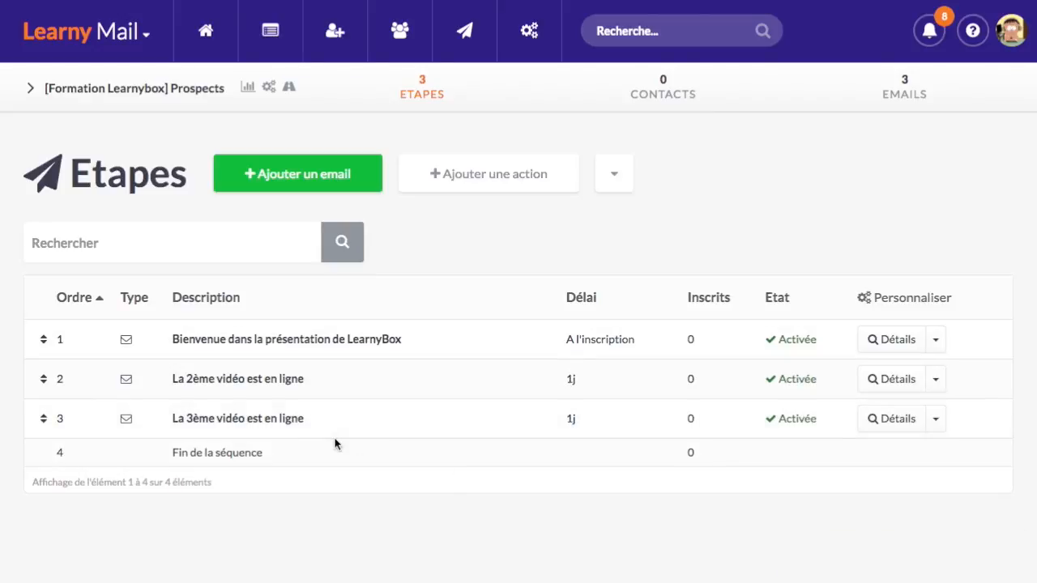
Duplicate the third-video step and title the copied email 'La formation est disponible !'
{"action": "left_click", "coordinate": [937, 421]}
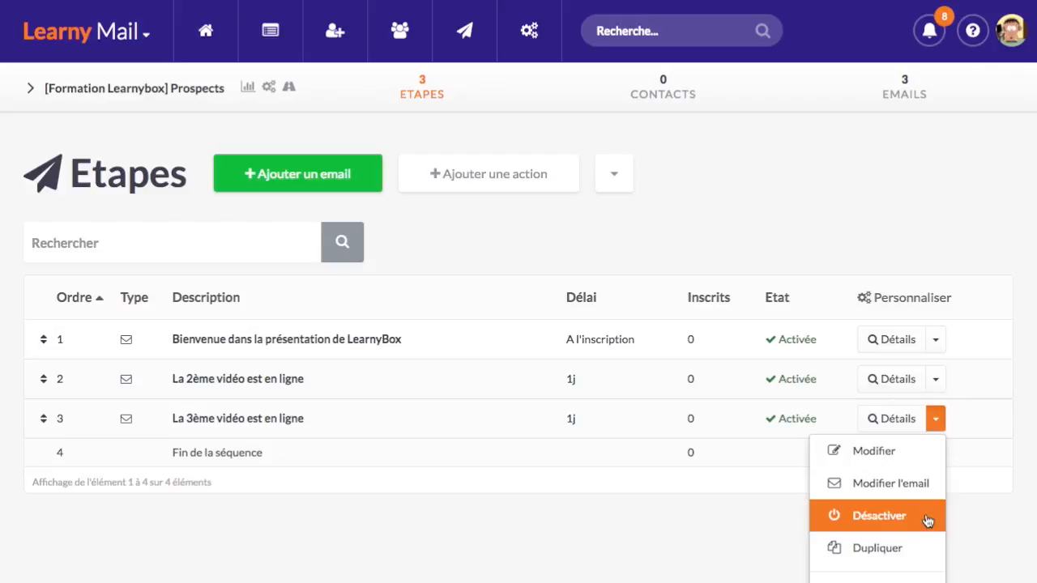
{"action": "left_click", "coordinate": [897, 556]}
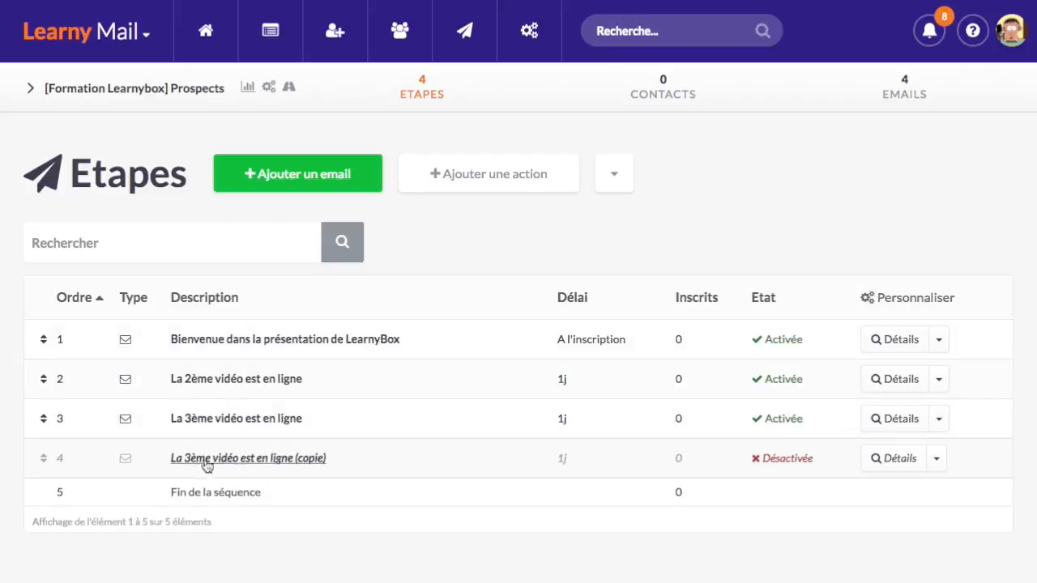
{"action": "left_click", "coordinate": [325, 455]}
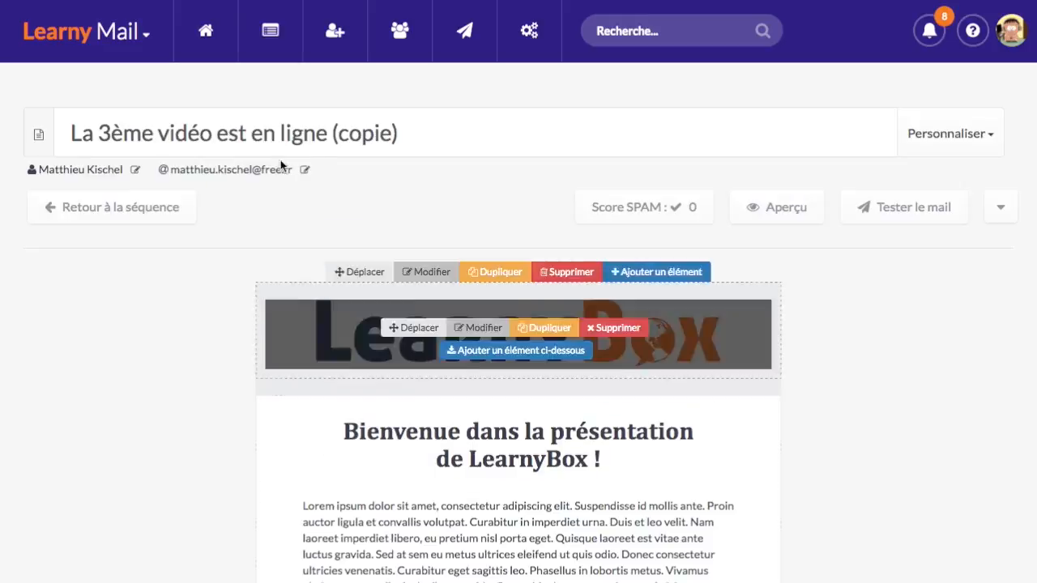
{"action": "left_click", "coordinate": [52, 117]}
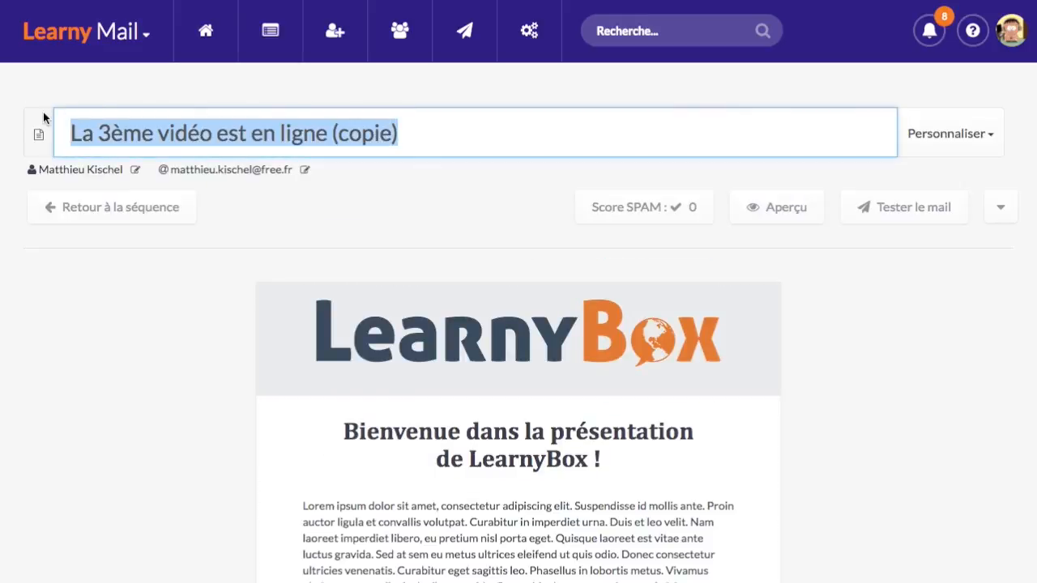
{"action": "type", "text": "La formation e"}
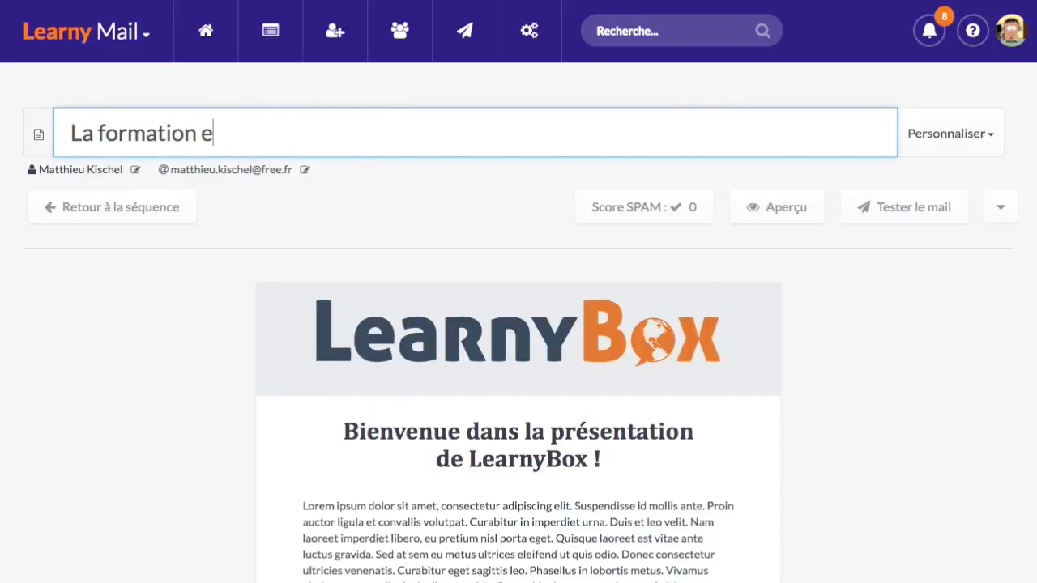
{"action": "type", "text": "st disponin"}
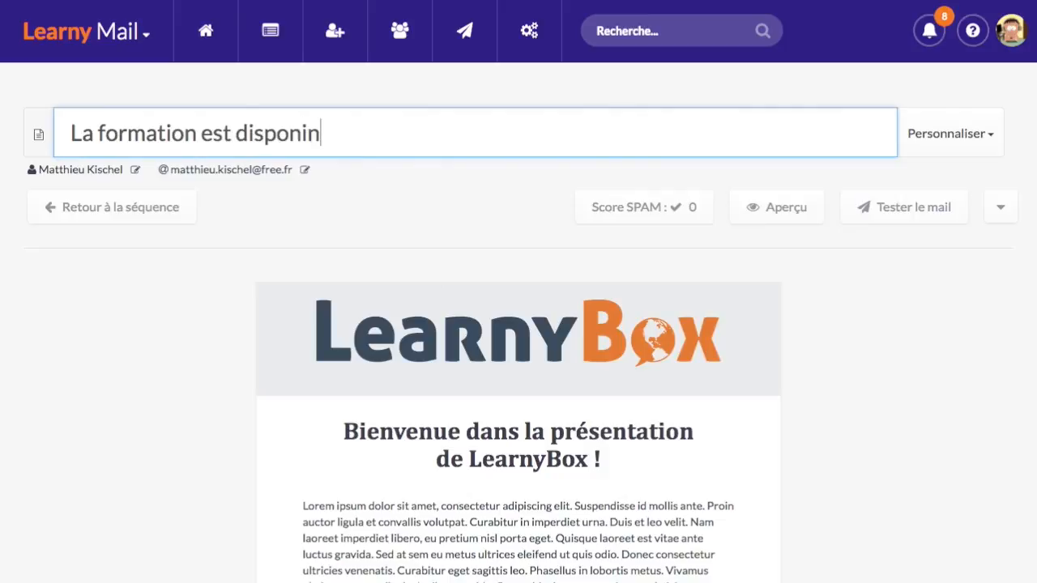
{"action": "key", "text": "BackSpace"}
{"action": "type", "text": "ble ç"}
{"action": "scroll", "coordinate": [155, 317], "scroll_direction": "down", "scroll_amount": 5}
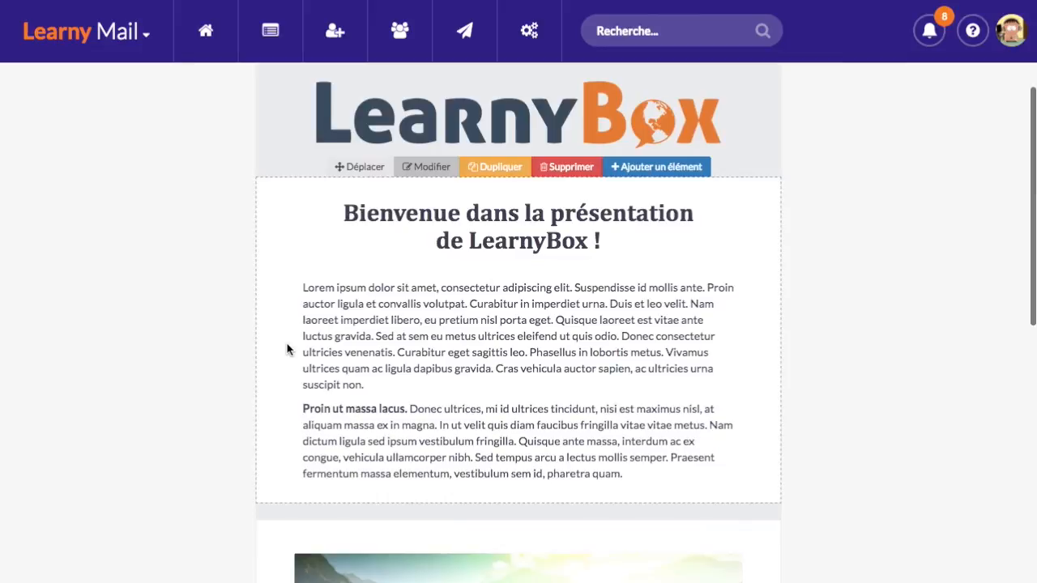
{"action": "scroll", "coordinate": [416, 345], "scroll_direction": "down", "scroll_amount": 7}
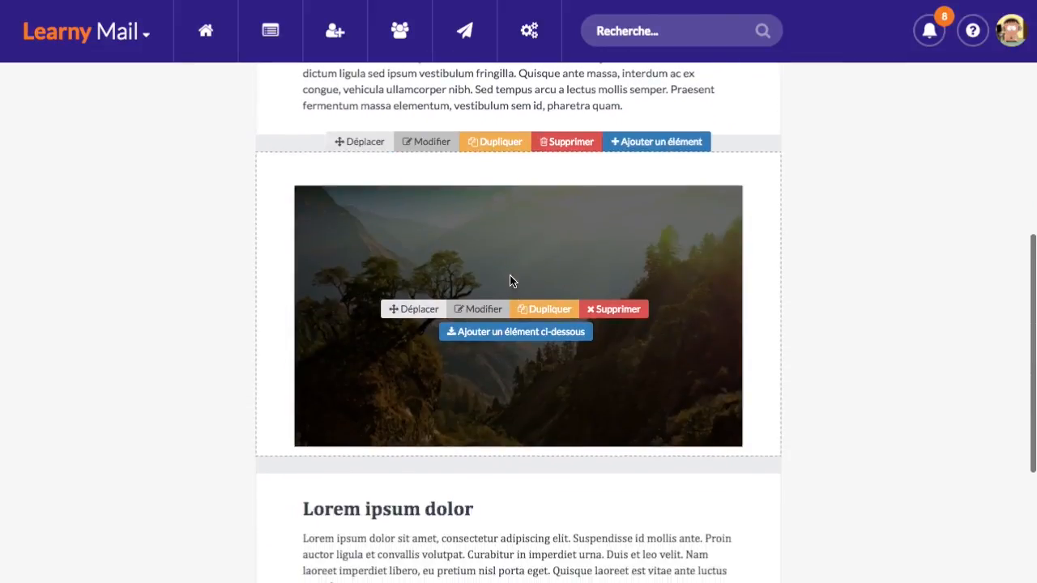
{"action": "scroll", "coordinate": [510, 281], "scroll_direction": "down", "scroll_amount": 6}
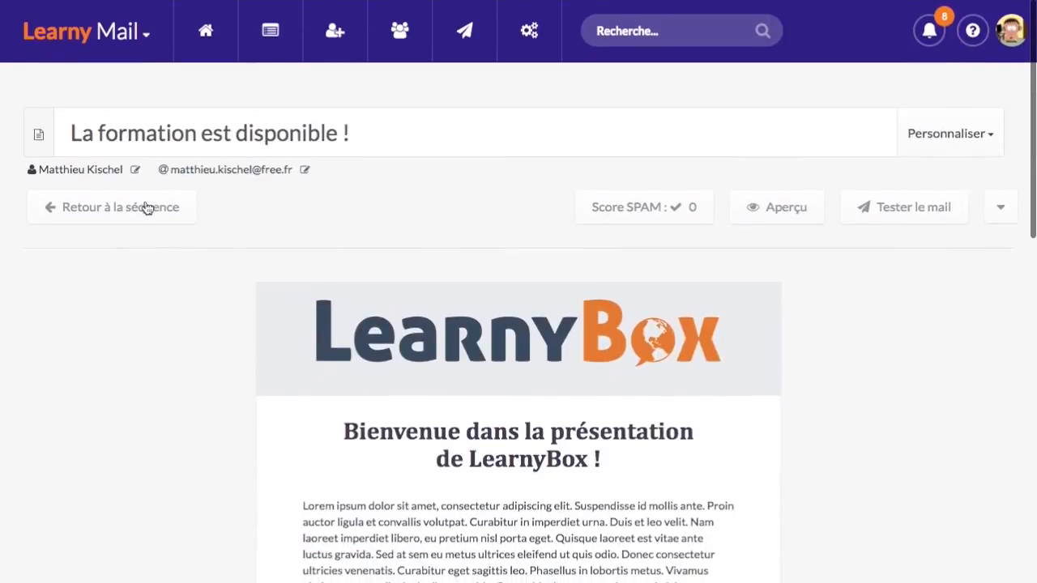
{"action": "left_click", "coordinate": [147, 208]}
Activate the new fourth email step so the Prospects sequence has four active emails
{"action": "left_click", "coordinate": [939, 458]}
{"action": "scroll", "coordinate": [943, 468], "scroll_direction": "down", "scroll_amount": 2}
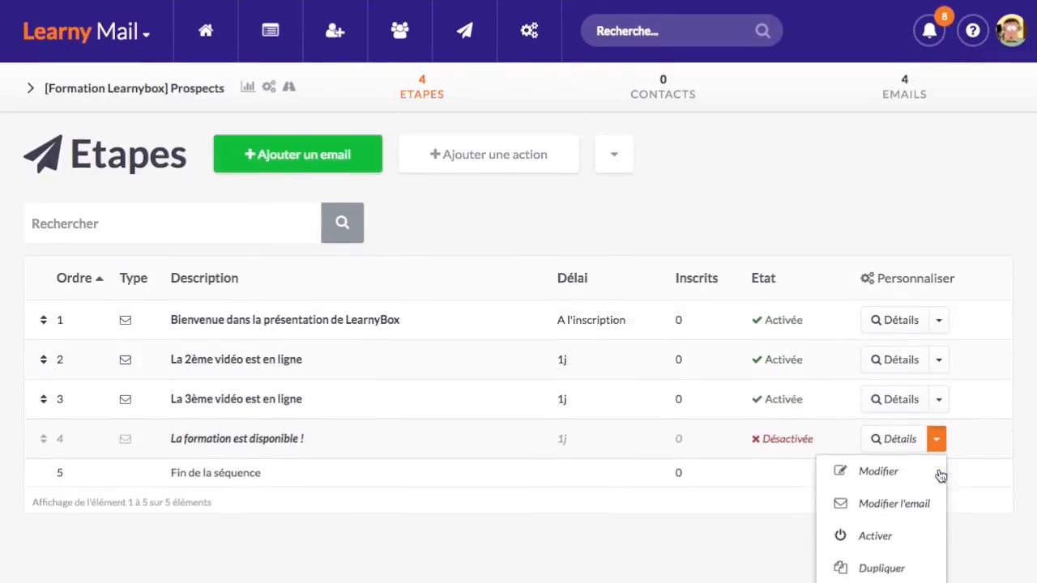
{"action": "left_click", "coordinate": [913, 475]}
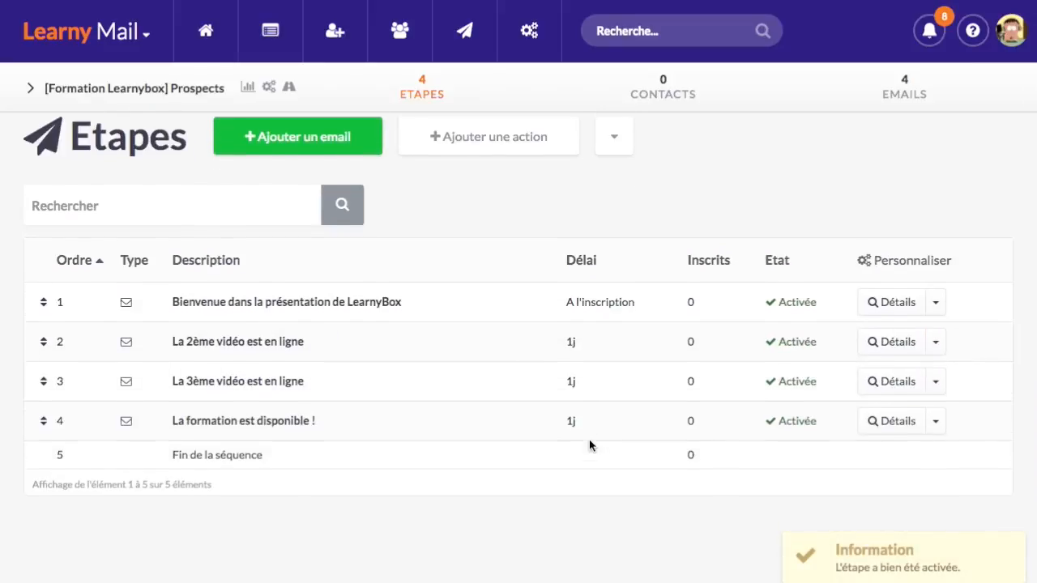
{"action": "scroll", "coordinate": [589, 445], "scroll_direction": "down", "scroll_amount": 1}
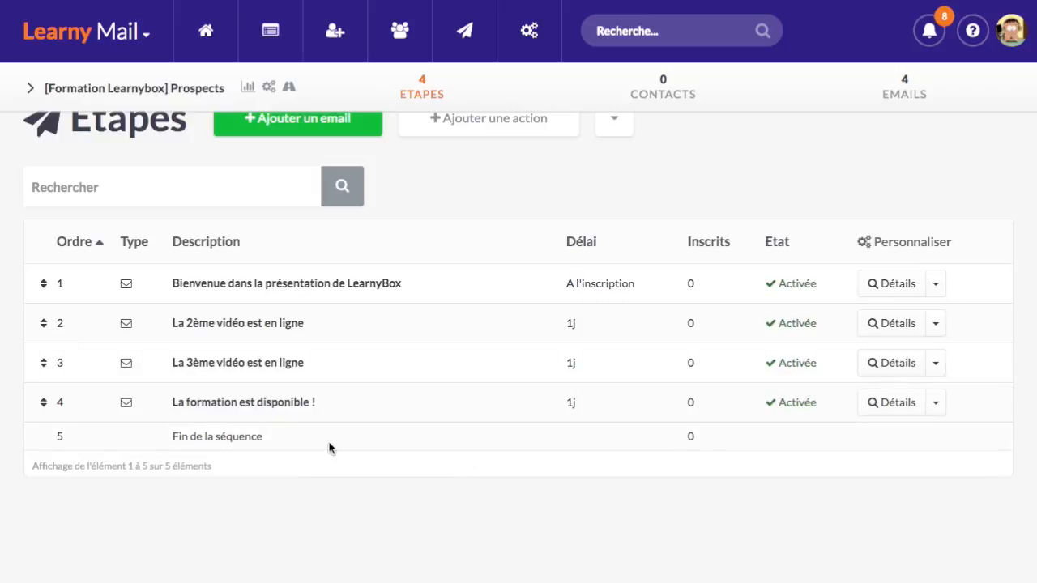
{"action": "scroll", "coordinate": [329, 447], "scroll_direction": "down", "scroll_amount": 1}
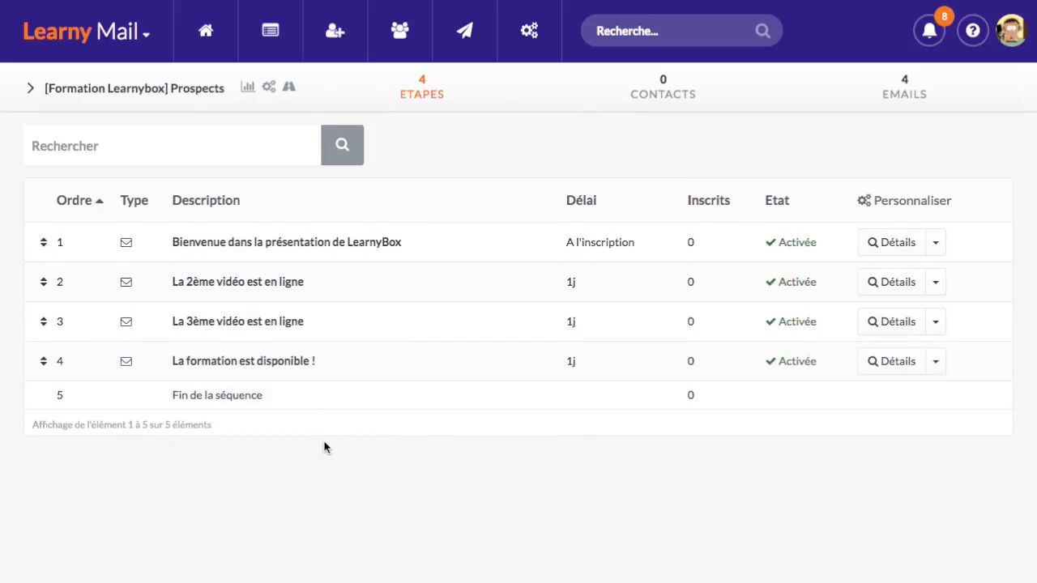
{"action": "scroll", "coordinate": [325, 447], "scroll_direction": "up", "scroll_amount": 1}
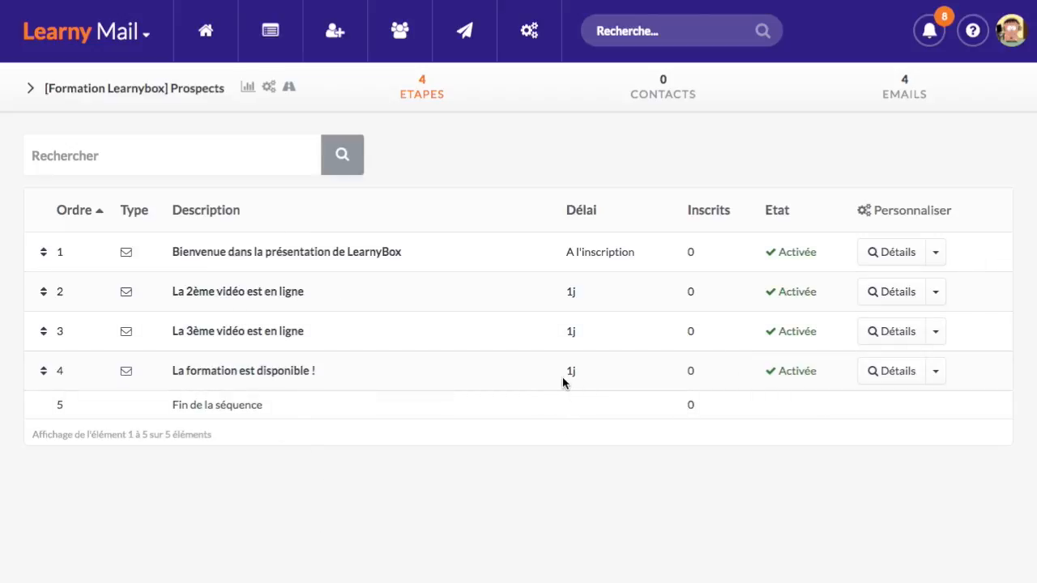
{"action": "left_click", "coordinate": [936, 371]}
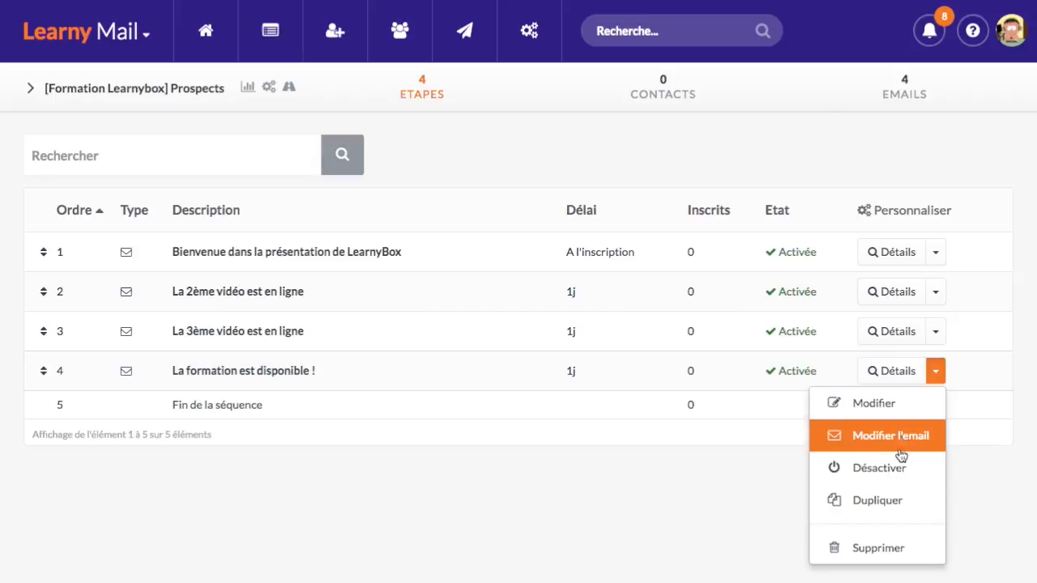
Duplicate step 4 and retitle the copy 'Ne tardez pas, il ne reste plus beaucoup de places !'
{"action": "left_click", "coordinate": [888, 501]}
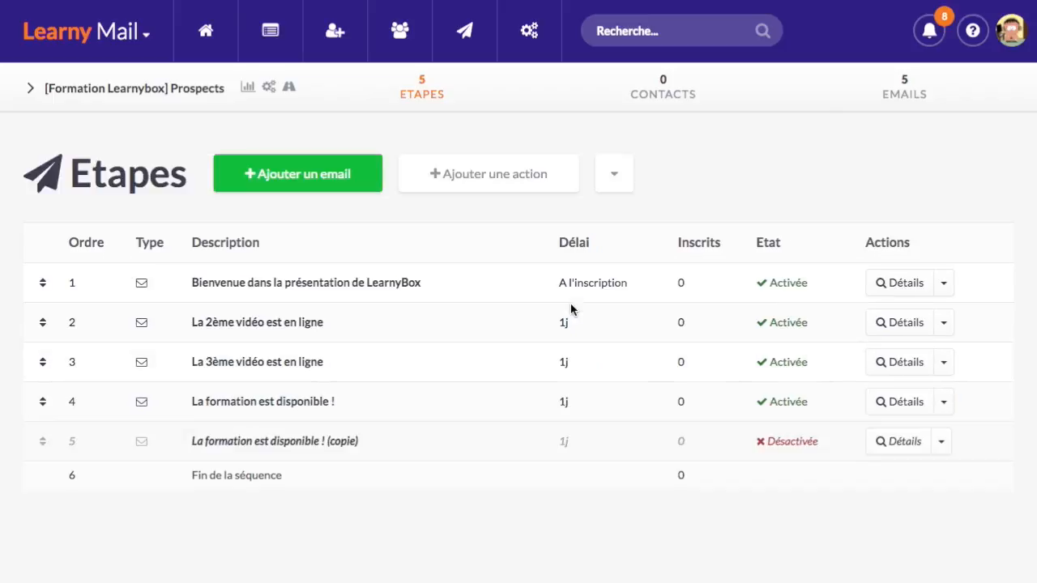
{"action": "scroll", "coordinate": [331, 345], "scroll_direction": "down", "scroll_amount": 3}
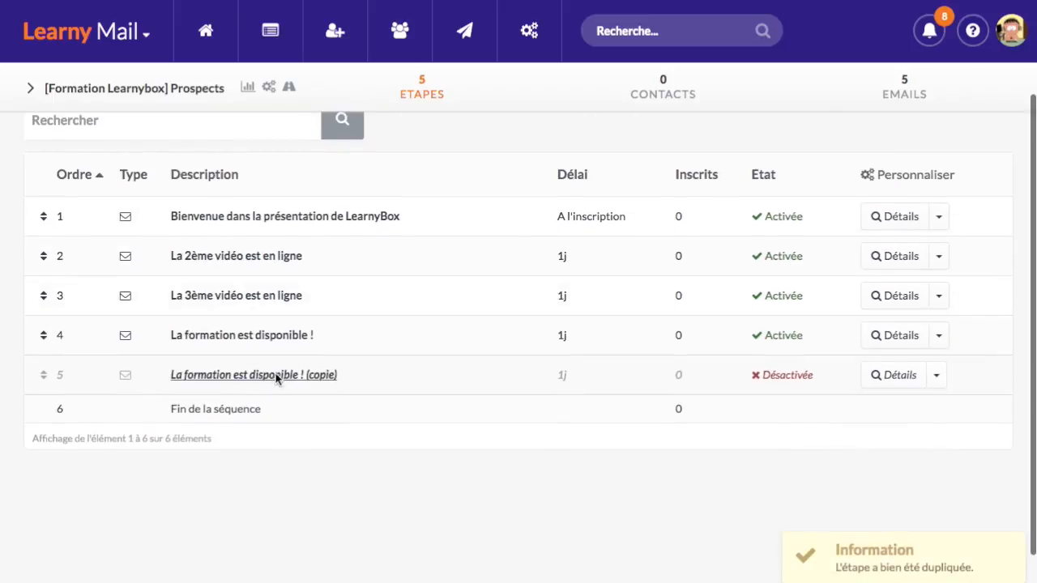
{"action": "left_click", "coordinate": [278, 375]}
{"action": "triple_click", "coordinate": [462, 132]}
{"action": "type", "text": "N"}
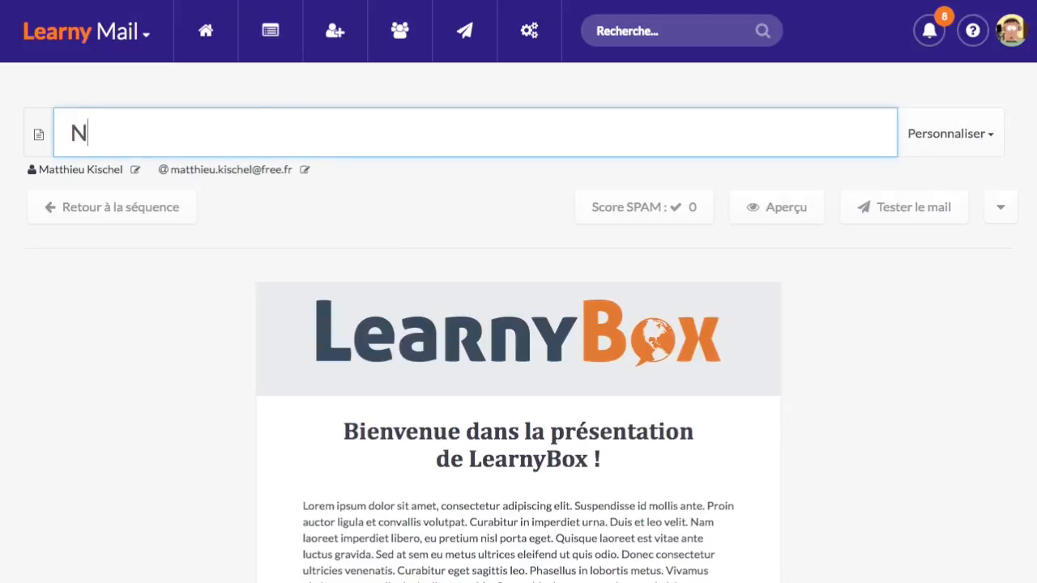
{"action": "type", "text": "e tardez pas, il "}
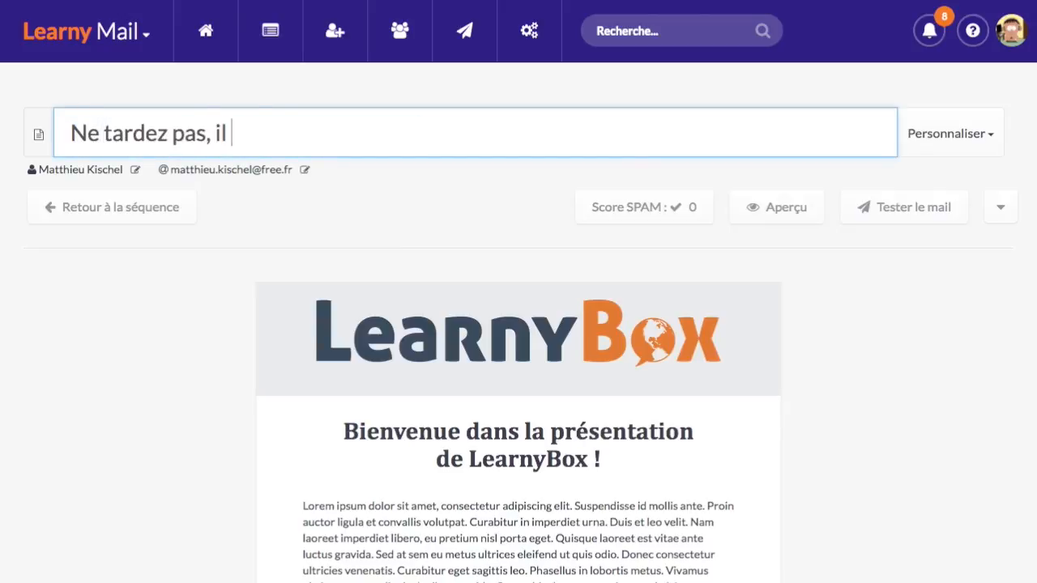
{"action": "type", "text": "ne reste plus"}
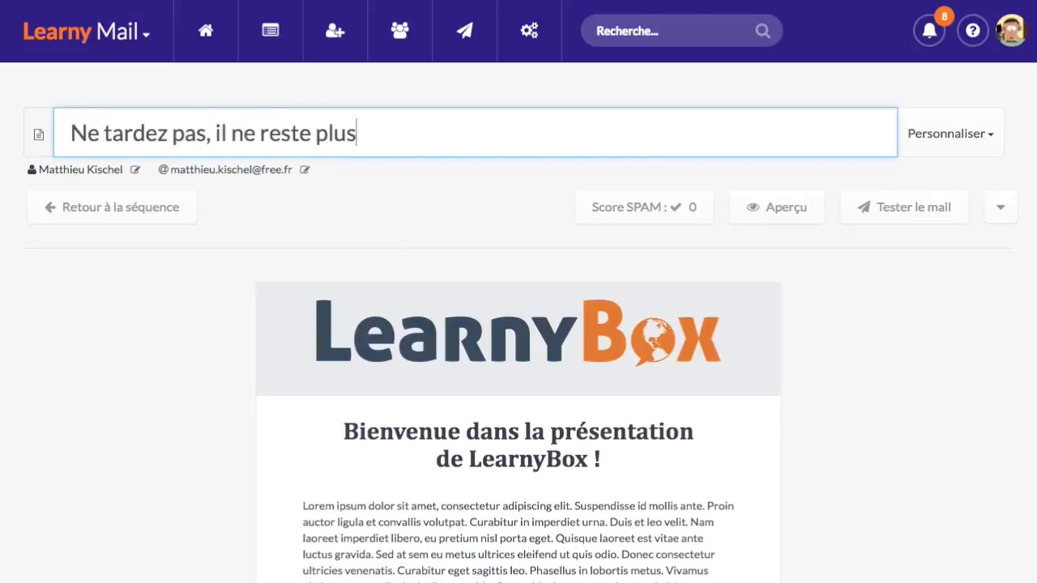
{"action": "type", "text": " beaucoup depla"}
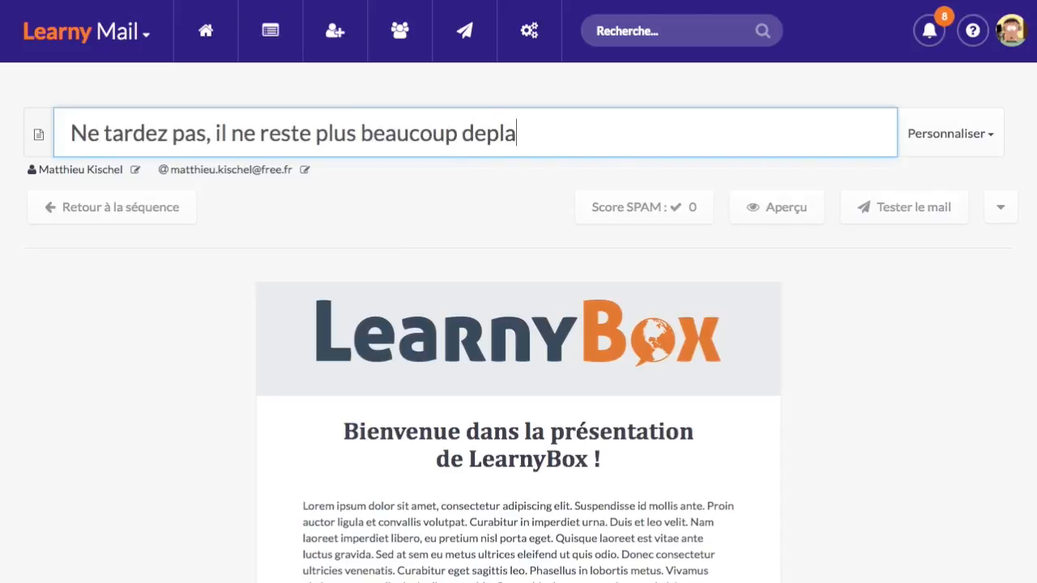
{"action": "key", "text": "BackSpace"}
{"action": "key", "text": "BackSpace"}
{"action": "type", "text": "places !"}
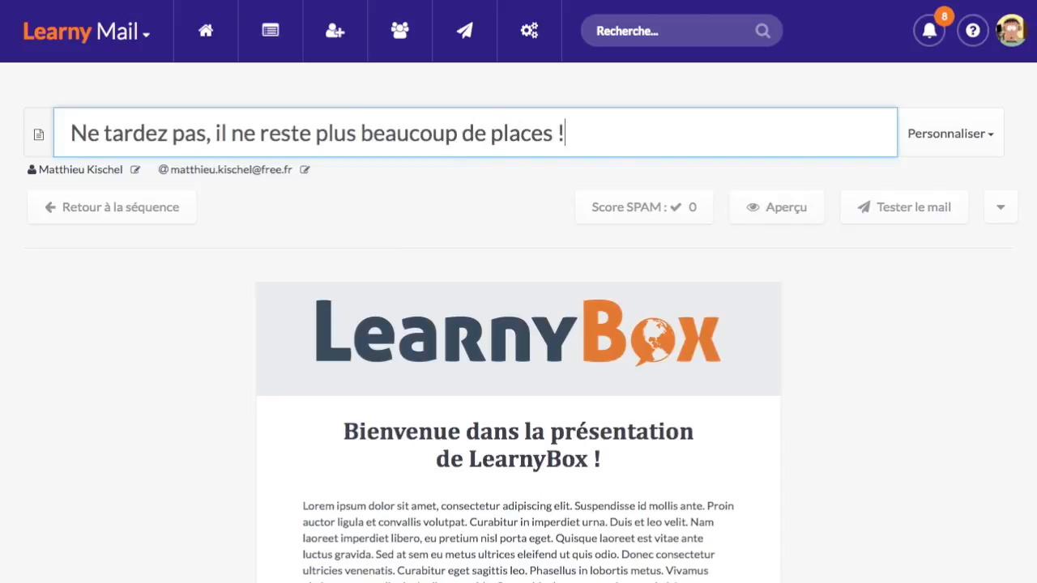
{"action": "left_click", "coordinate": [198, 351]}
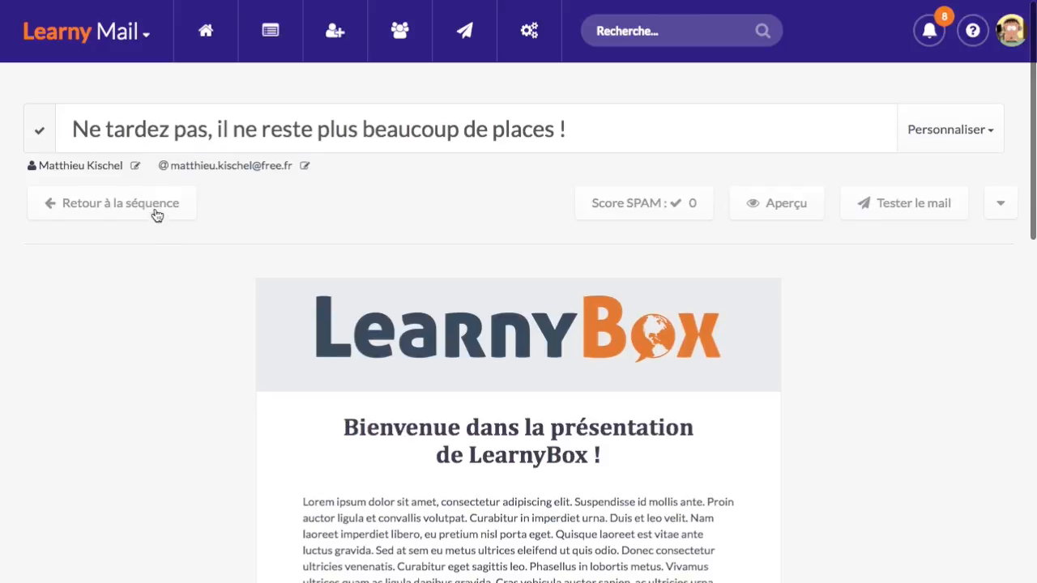
Back in the Prospects steps list, activate the new fifth email step
{"action": "mouse_move", "coordinate": [530, 309]}
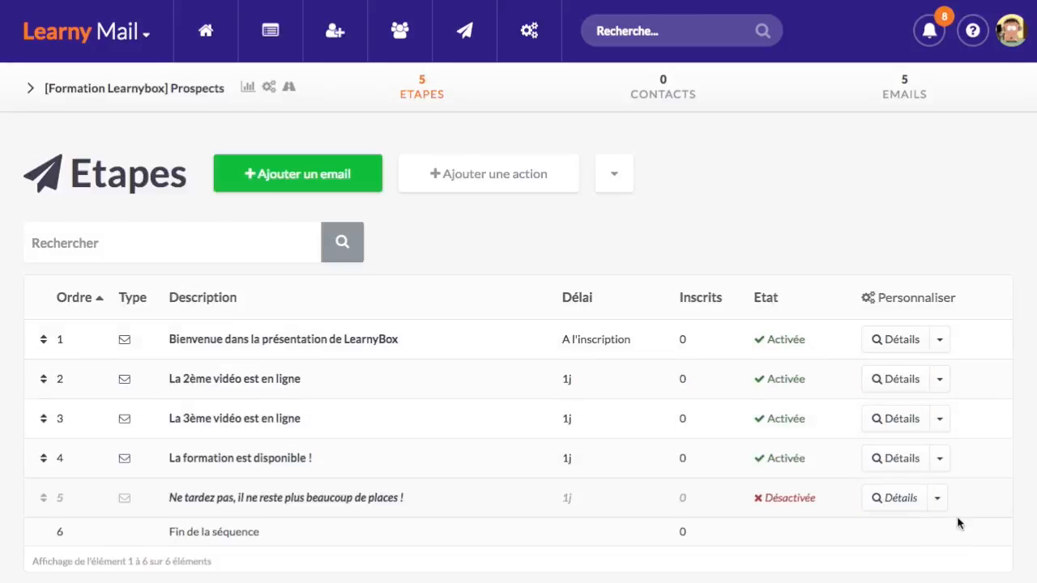
{"action": "left_click", "coordinate": [937, 494]}
{"action": "scroll", "coordinate": [924, 505], "scroll_direction": "down", "scroll_amount": 2}
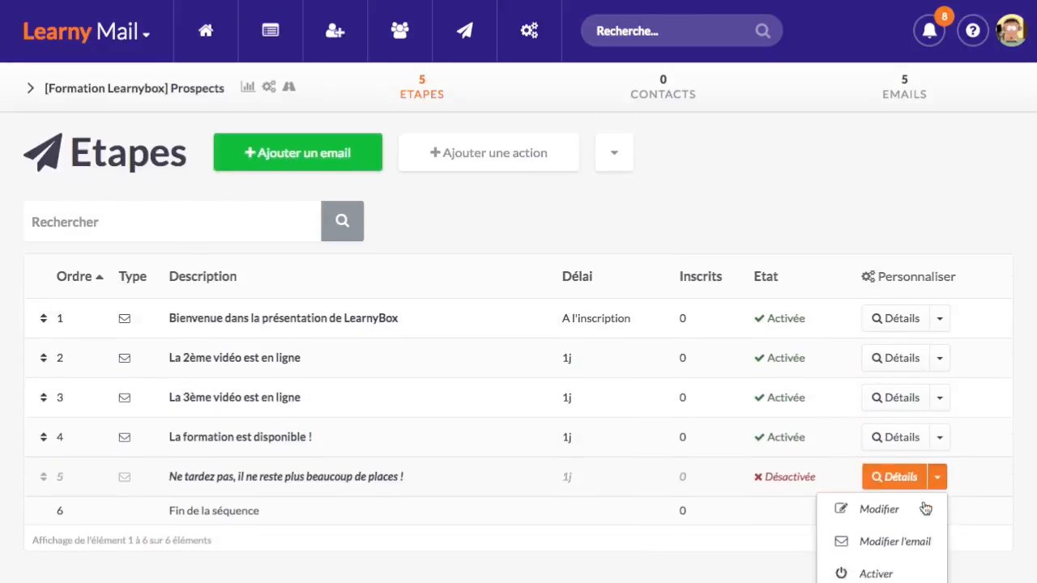
{"action": "left_click", "coordinate": [903, 505]}
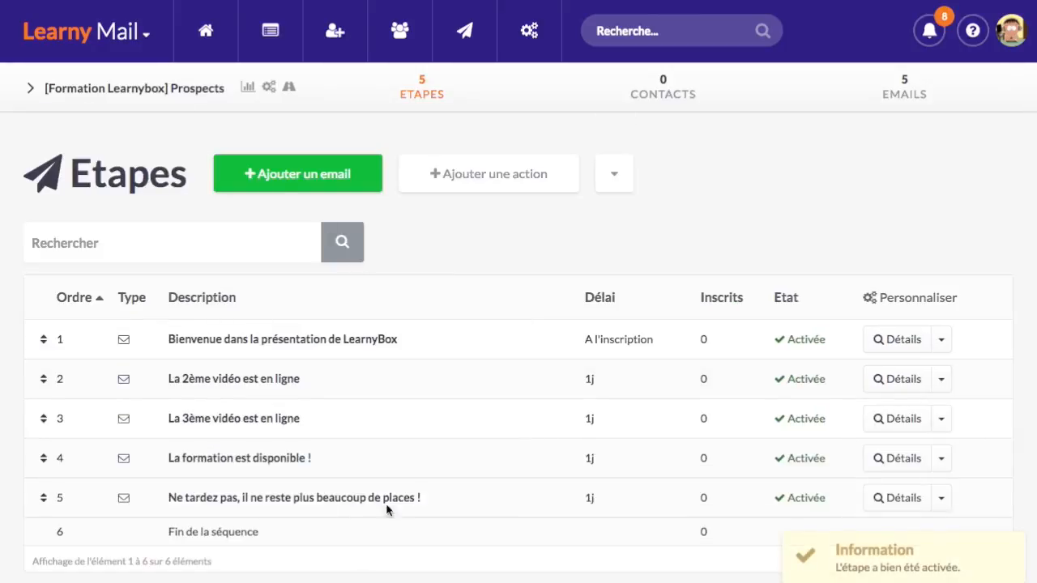
{"action": "scroll", "coordinate": [383, 502], "scroll_direction": "down", "scroll_amount": 1}
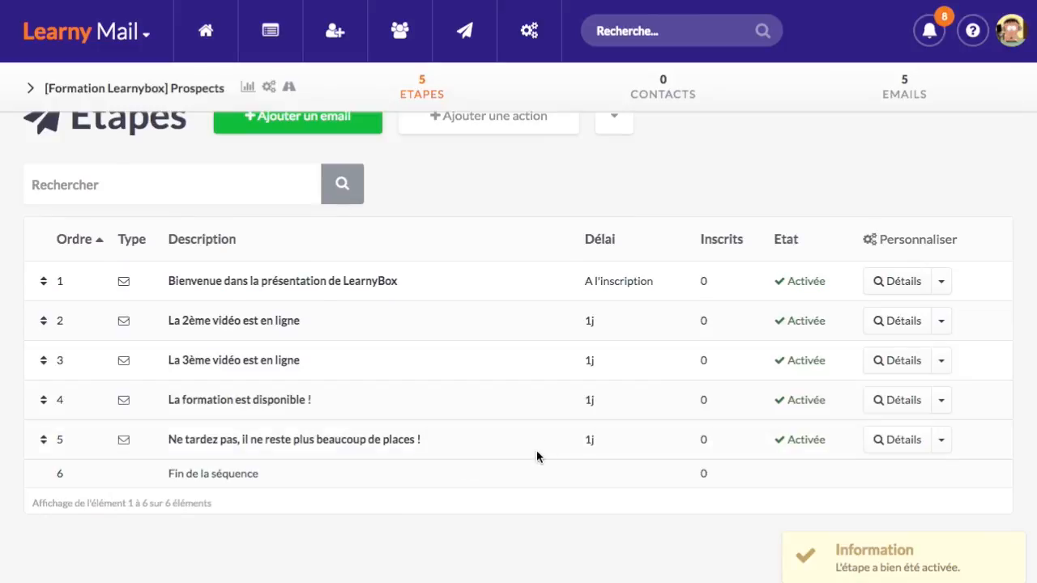
{"action": "scroll", "coordinate": [507, 454], "scroll_direction": "up", "scroll_amount": 1}
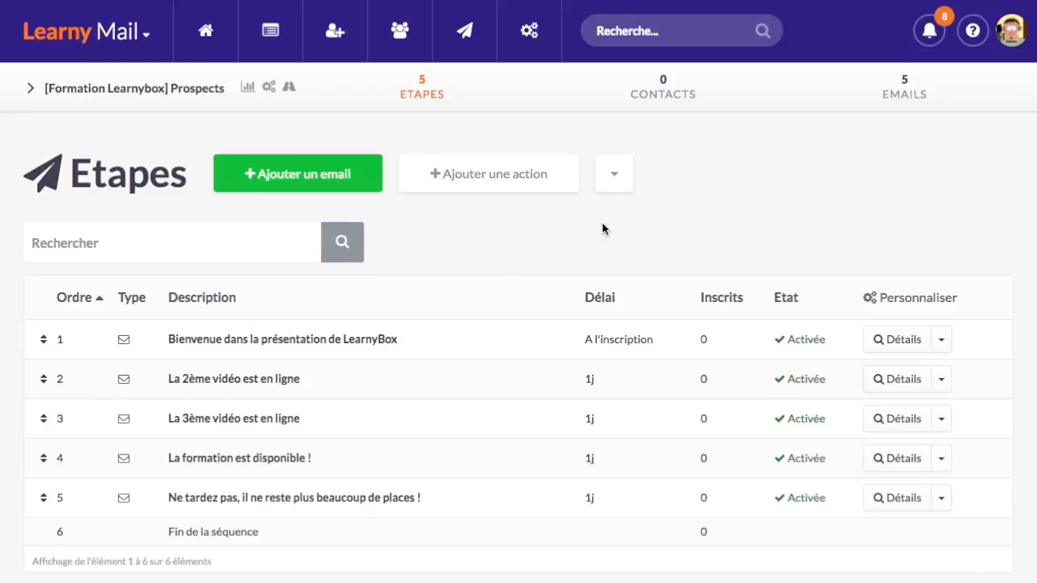
{"action": "left_click_drag", "start_coordinate": [428, 497], "coordinate": [177, 502]}
{"action": "left_click", "coordinate": [485, 383]}
Start a new sequence named '[Formation Learnybox] Abandons de panier', reusing the Prospects name
{"action": "left_click", "coordinate": [278, 33]}
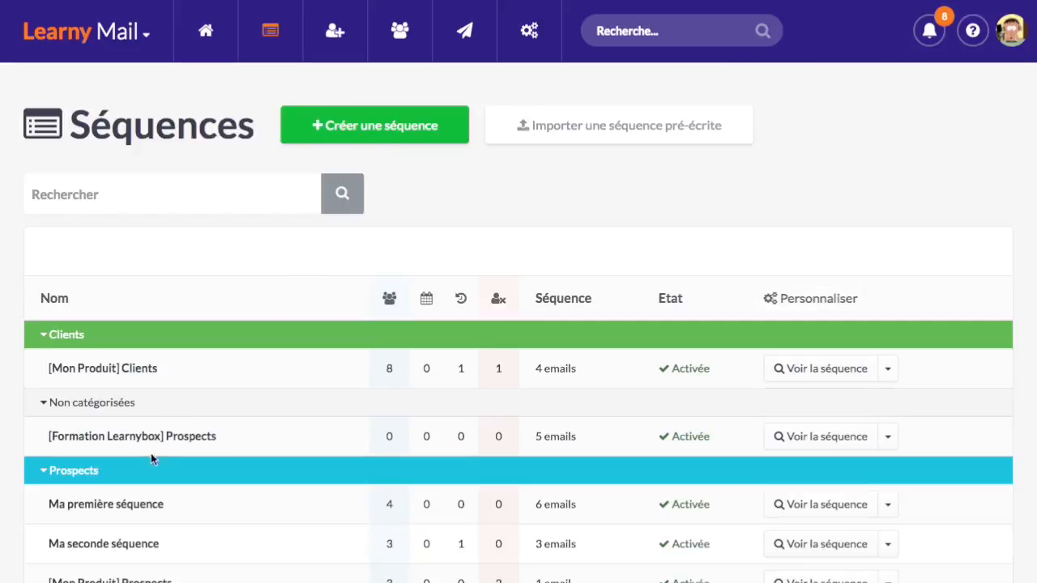
{"action": "left_click_drag", "start_coordinate": [233, 440], "coordinate": [46, 440]}
{"action": "key", "text": "ctrl+c"}
{"action": "left_click", "coordinate": [511, 195]}
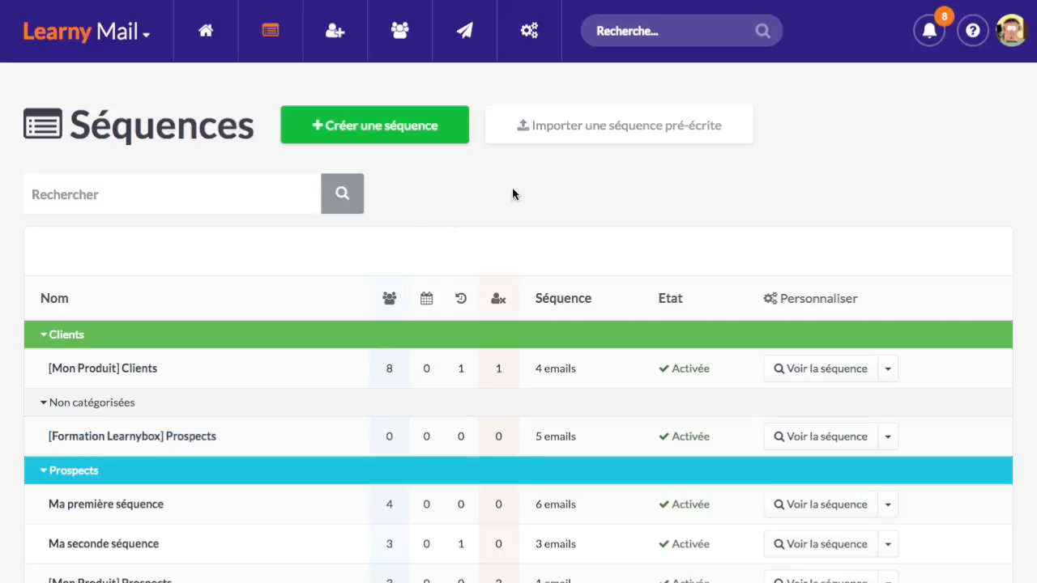
{"action": "left_click", "coordinate": [397, 127]}
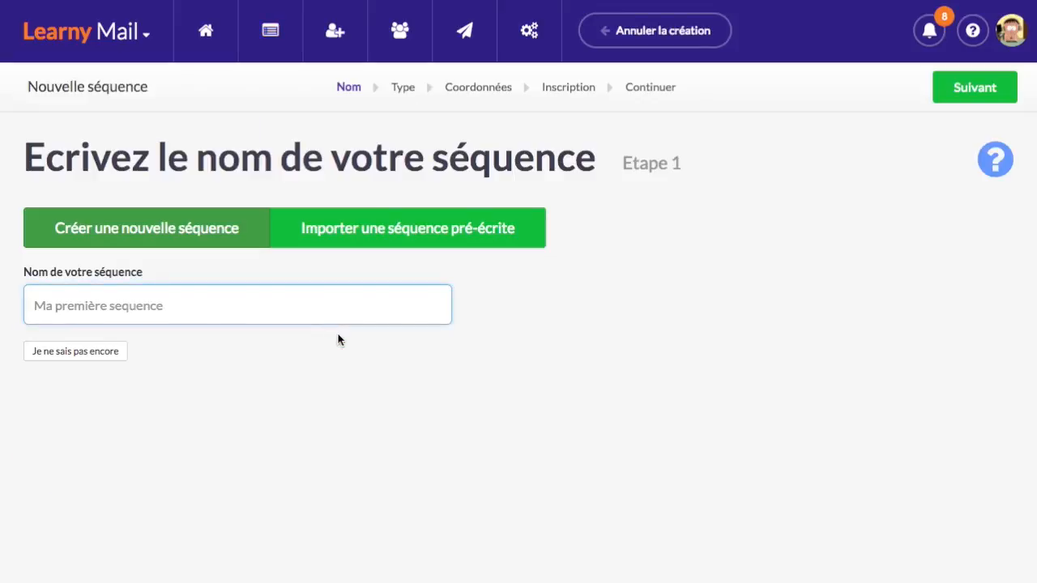
{"action": "key", "text": "ctrl+v"}
{"action": "left_click_drag", "start_coordinate": [166, 306], "coordinate": [240, 306]}
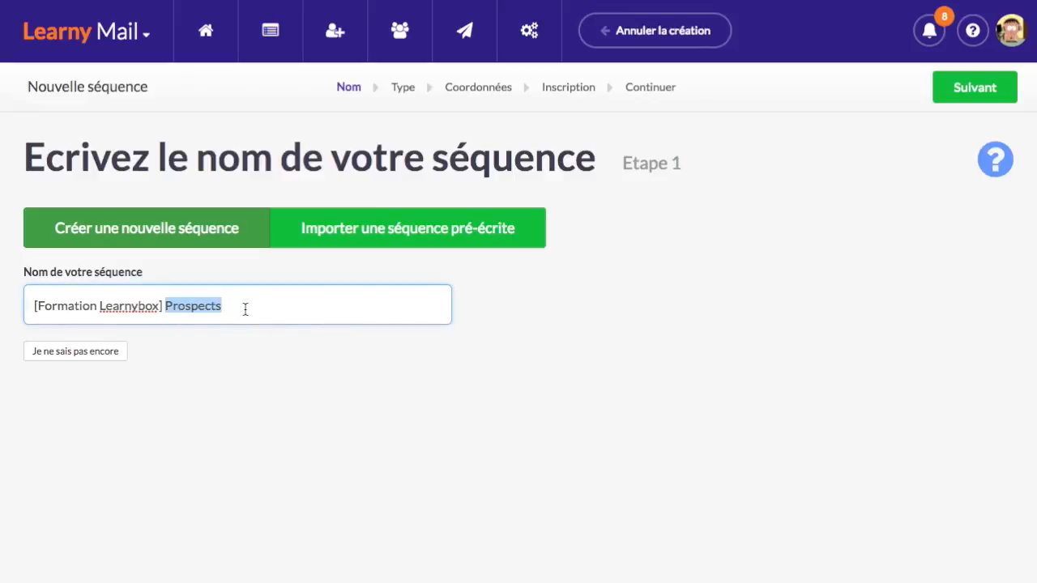
{"action": "type", "text": "Abandones"}
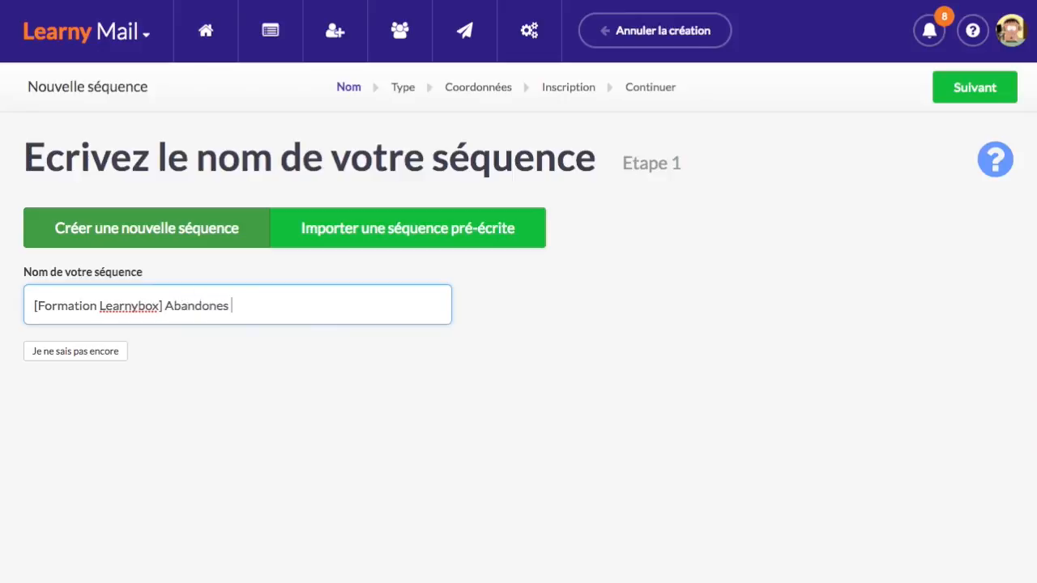
{"action": "key", "text": "BackSpace"}
{"action": "key", "text": "BackSpace"}
{"action": "key", "text": "BackSpace"}
{"action": "type", "text": "s de panier"}
{"action": "left_click", "coordinate": [615, 401]}
Choose single opt-in subscription and complete the sequence creation wizard
{"action": "left_click", "coordinate": [1014, 36]}
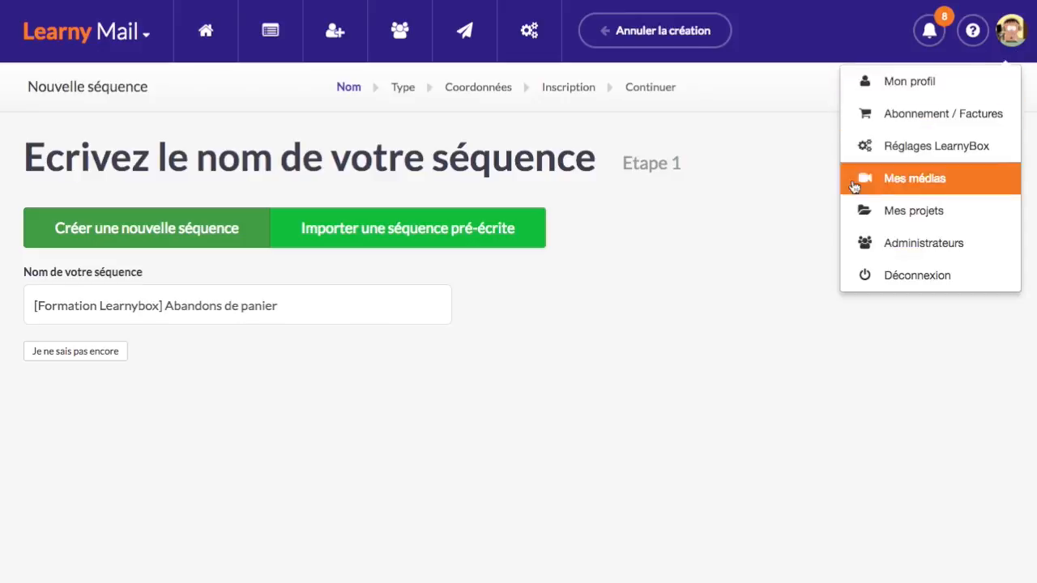
{"action": "left_click", "coordinate": [984, 99]}
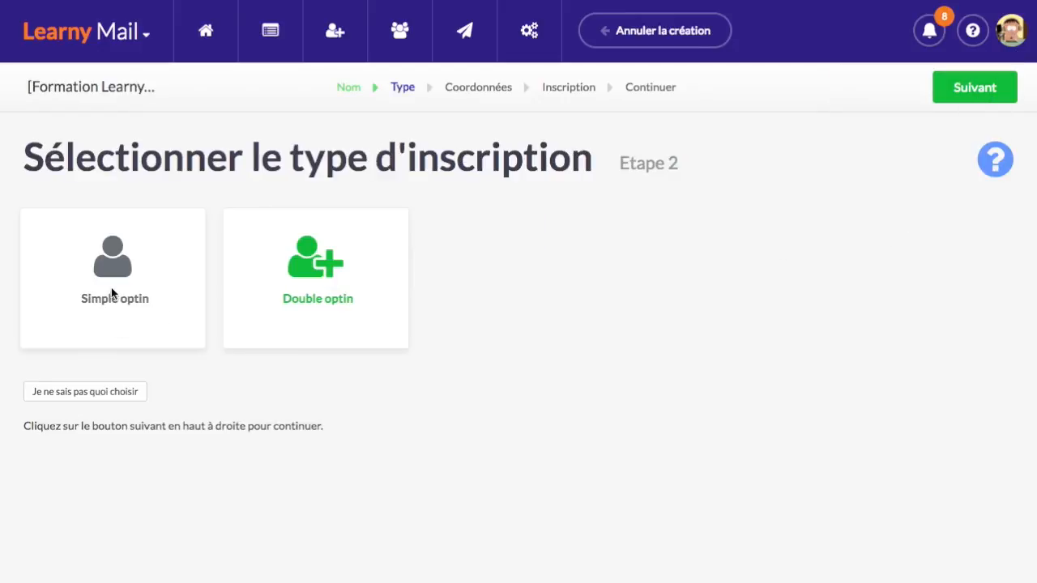
{"action": "left_click", "coordinate": [113, 293]}
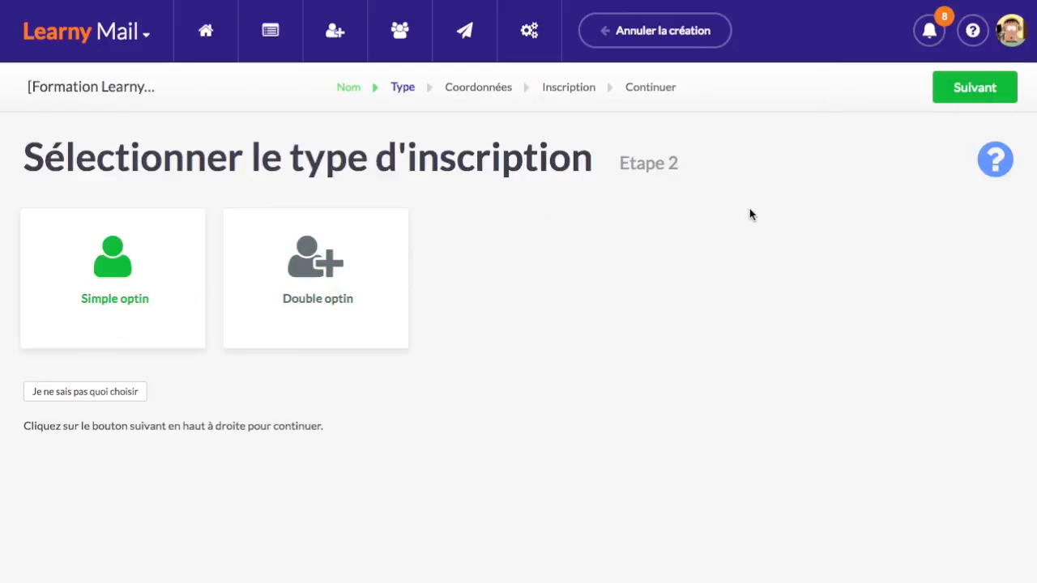
{"action": "left_click", "coordinate": [981, 96]}
{"action": "left_click", "coordinate": [980, 95]}
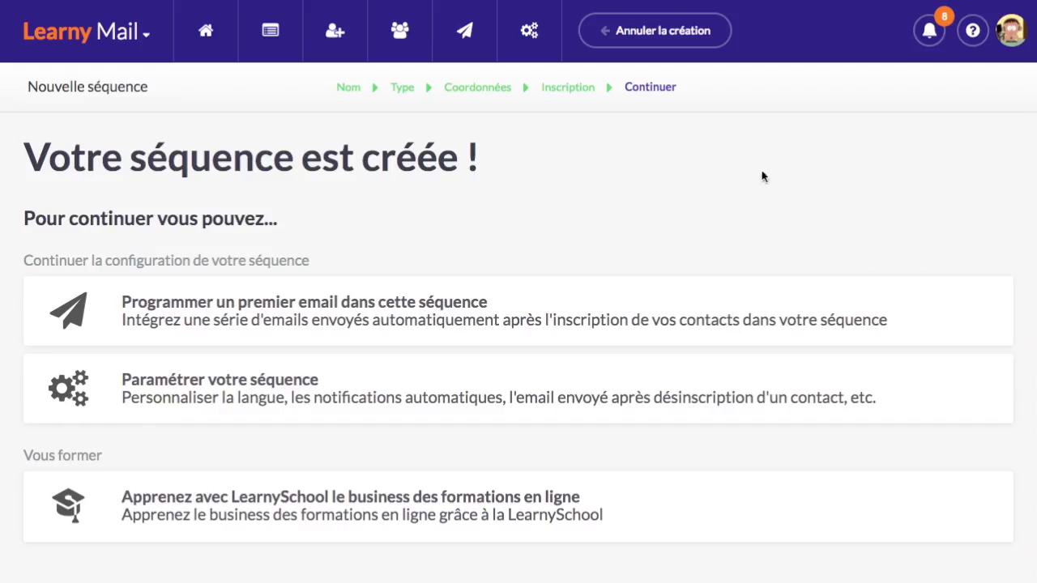
Start scheduling the first email in the new Abandons de panier sequence
{"action": "left_click", "coordinate": [451, 324]}
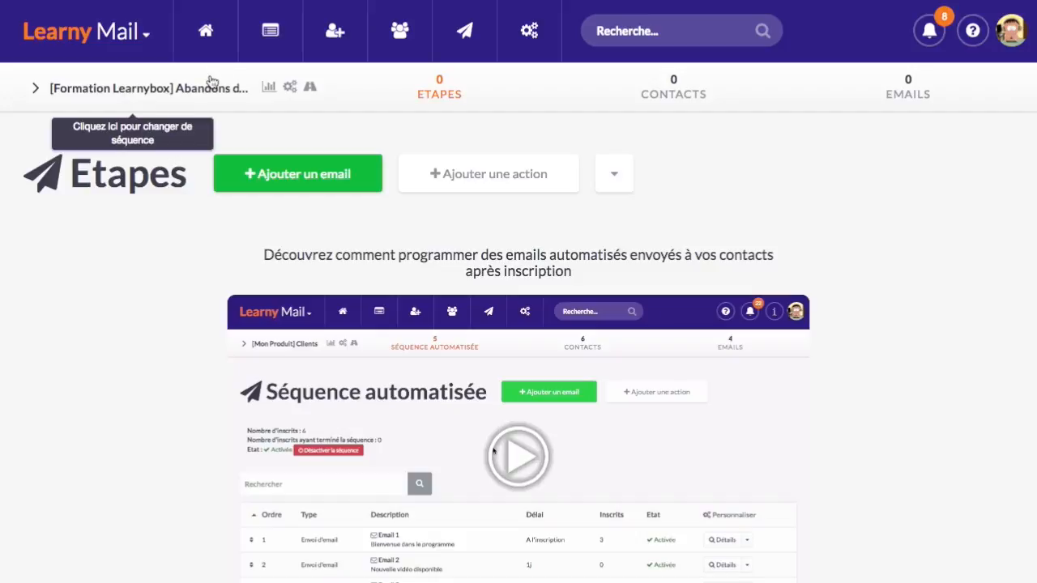
Add a new email to the sequence based on the second template
{"action": "left_click", "coordinate": [334, 184]}
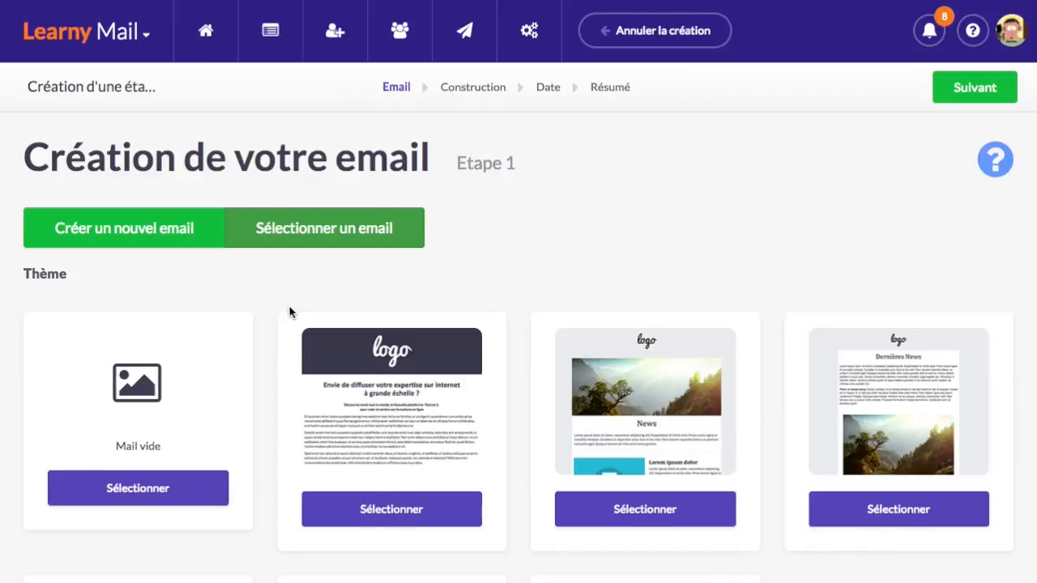
{"action": "scroll", "coordinate": [289, 306], "scroll_direction": "down", "scroll_amount": 1}
{"action": "left_click", "coordinate": [418, 485]}
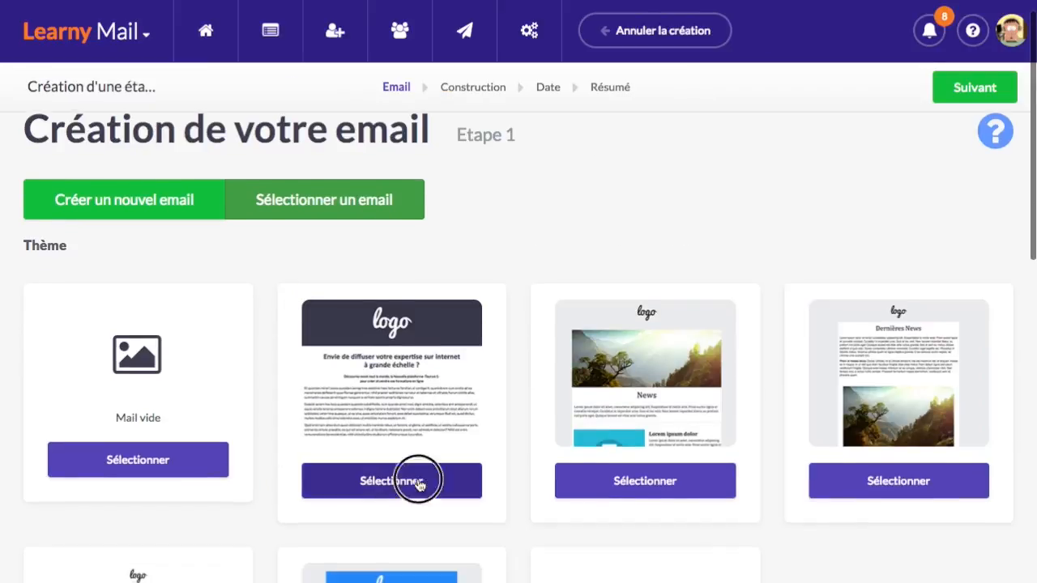
{"action": "left_click", "coordinate": [974, 89]}
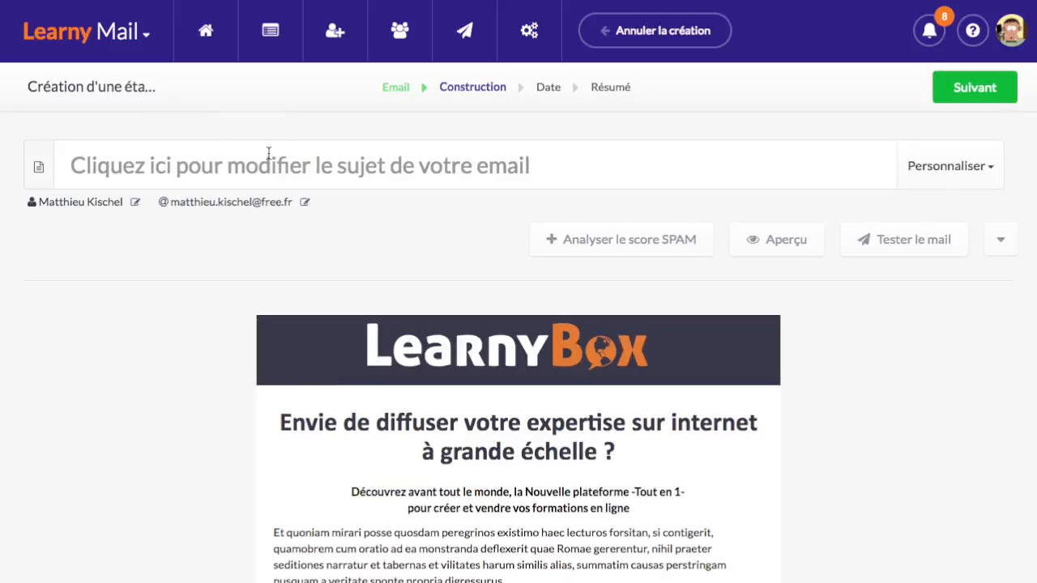
Set the email subject to 'Oups, il y a eu une erreur !' and review its body
{"action": "left_click", "coordinate": [268, 151]}
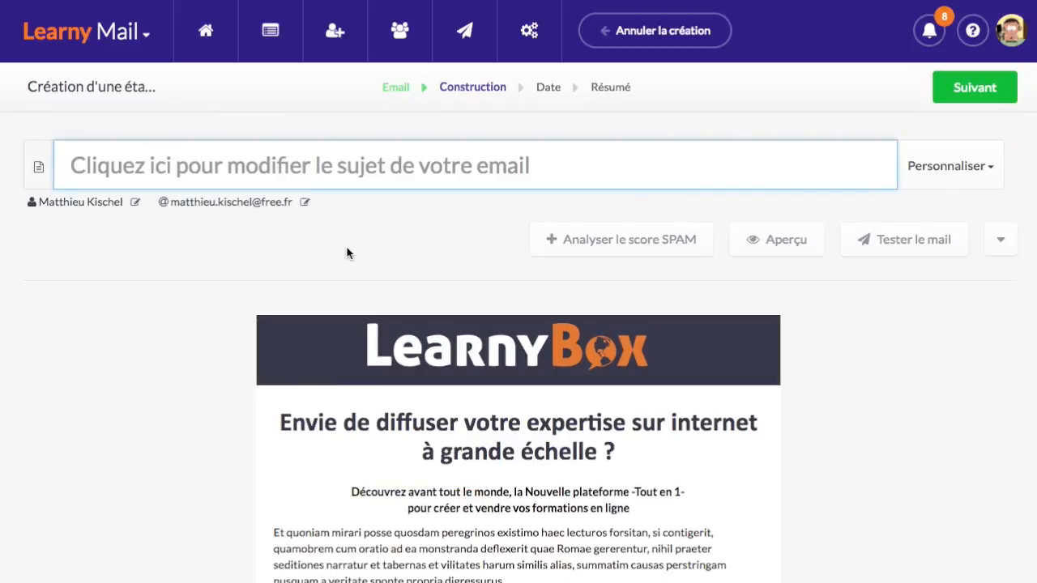
{"action": "type", "text": "Oups, il y"}
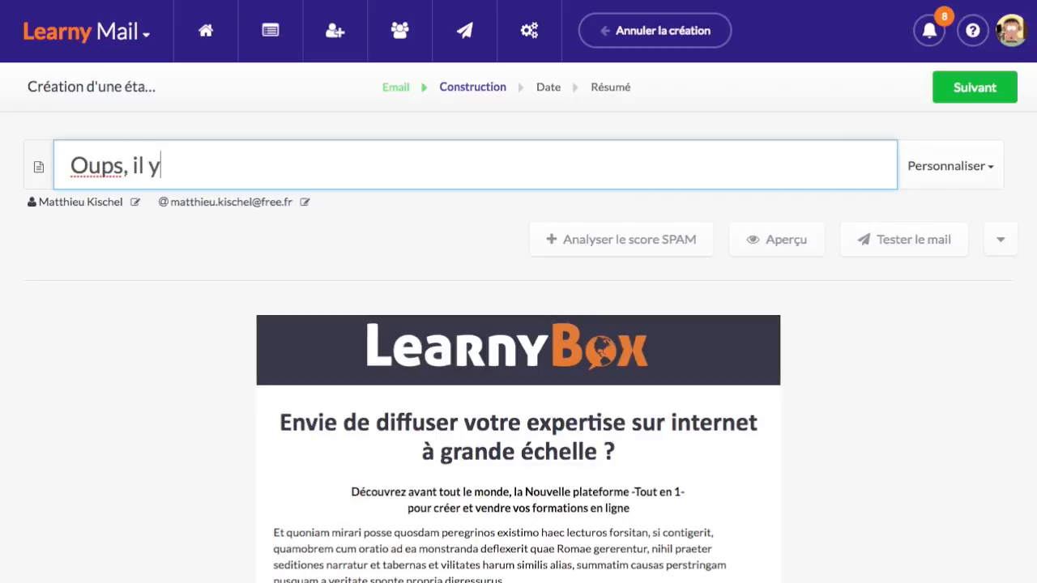
{"action": "type", "text": " a eu une erreur !"}
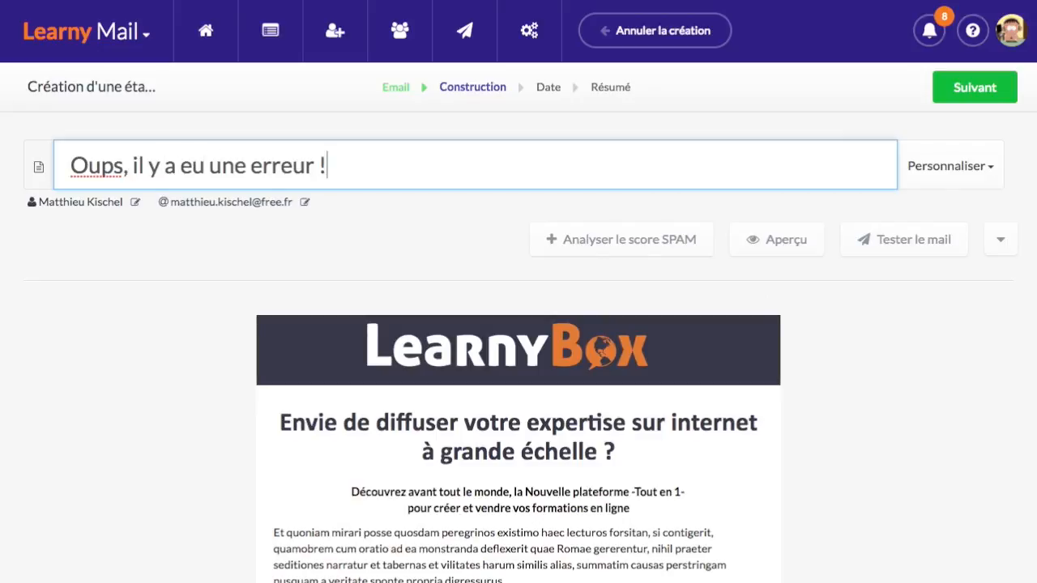
{"action": "left_click", "coordinate": [202, 361]}
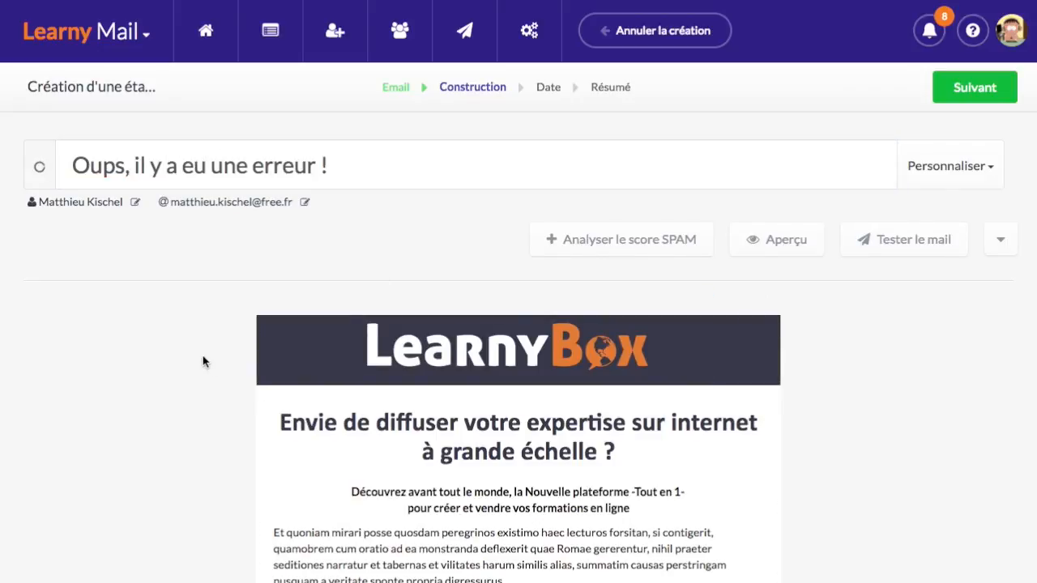
{"action": "scroll", "coordinate": [203, 361], "scroll_direction": "down", "scroll_amount": 3}
{"action": "scroll", "coordinate": [443, 384], "scroll_direction": "up", "scroll_amount": 2}
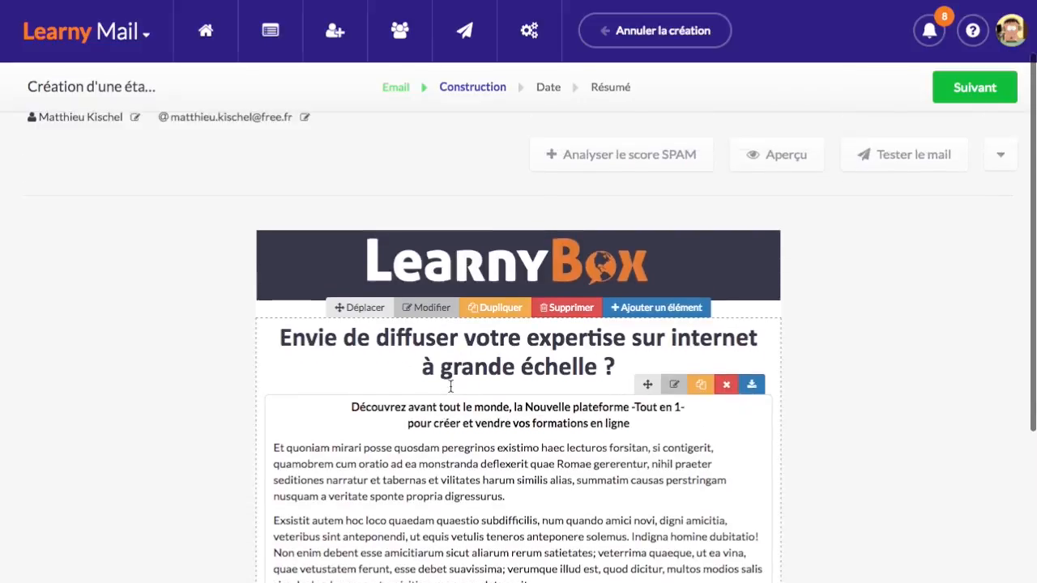
{"action": "scroll", "coordinate": [589, 415], "scroll_direction": "down", "scroll_amount": 2}
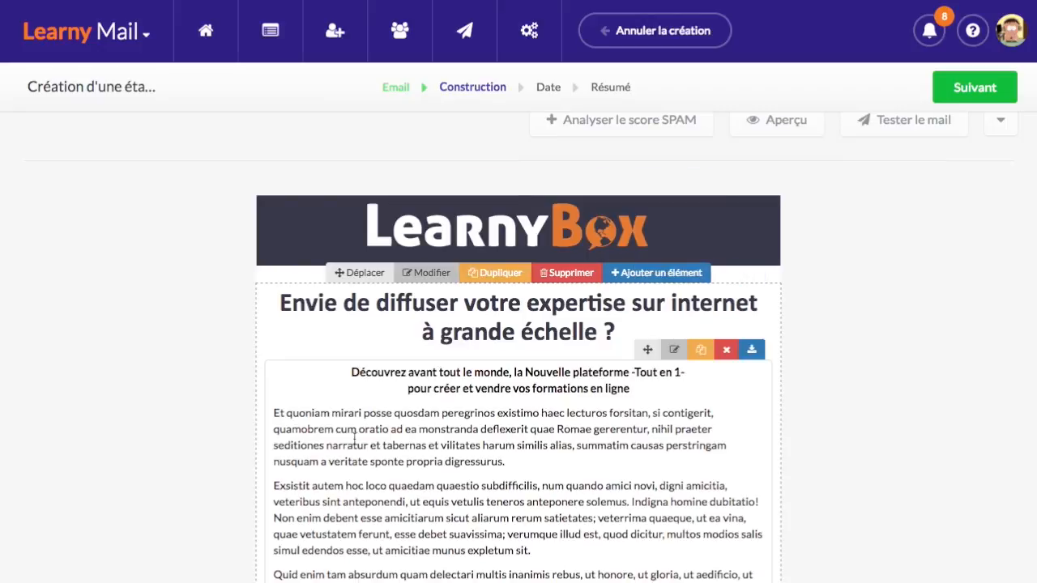
{"action": "scroll", "coordinate": [189, 354], "scroll_direction": "down", "scroll_amount": 1}
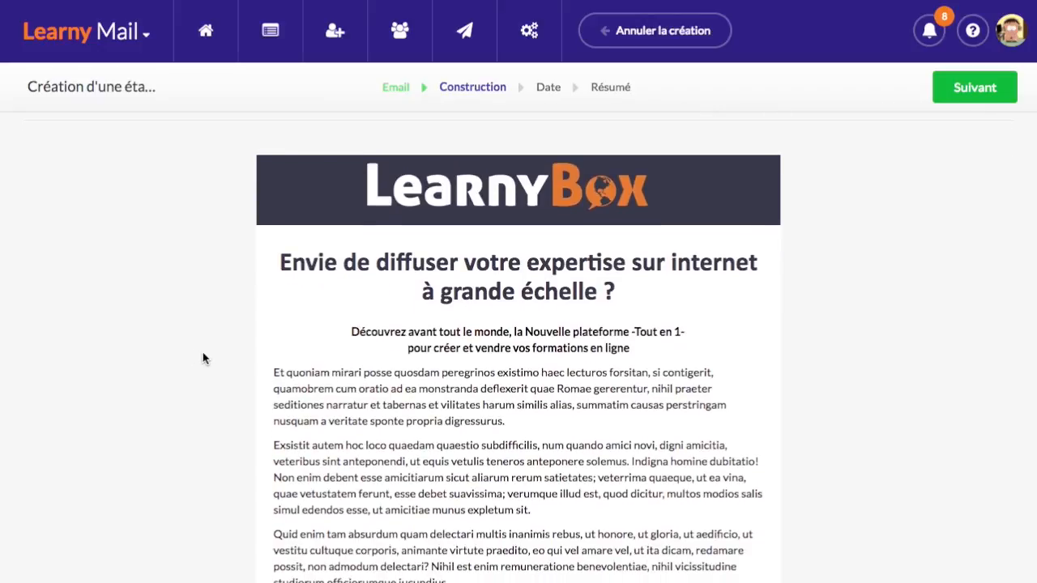
{"action": "scroll", "coordinate": [192, 354], "scroll_direction": "down", "scroll_amount": 5}
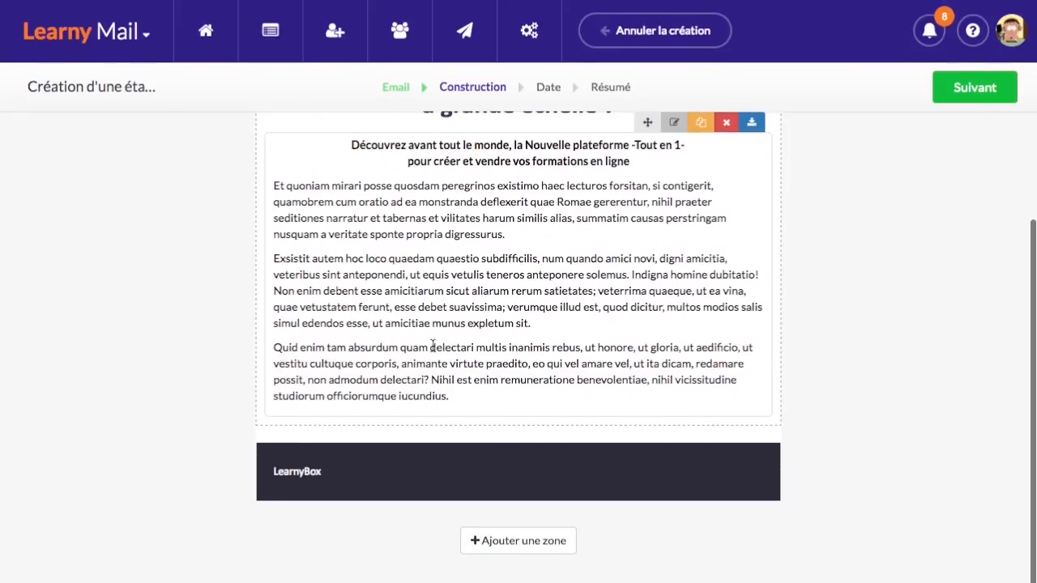
{"action": "scroll", "coordinate": [526, 335], "scroll_direction": "up", "scroll_amount": 8}
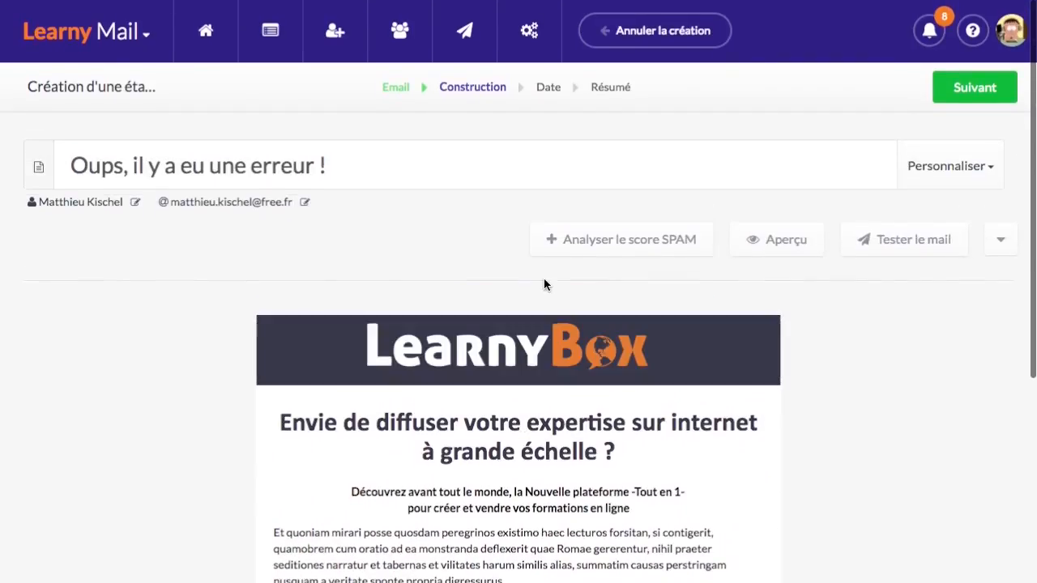
Schedule the email to send after sign-up with a delay of 0 days and 15 minutes
{"action": "left_click", "coordinate": [971, 90]}
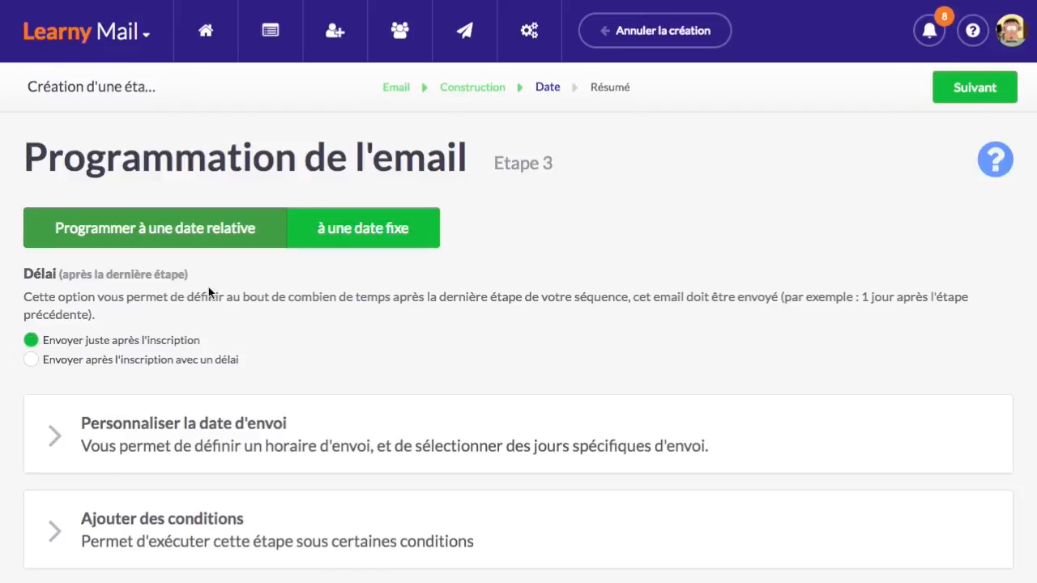
{"action": "scroll", "coordinate": [209, 286], "scroll_direction": "down", "scroll_amount": 1}
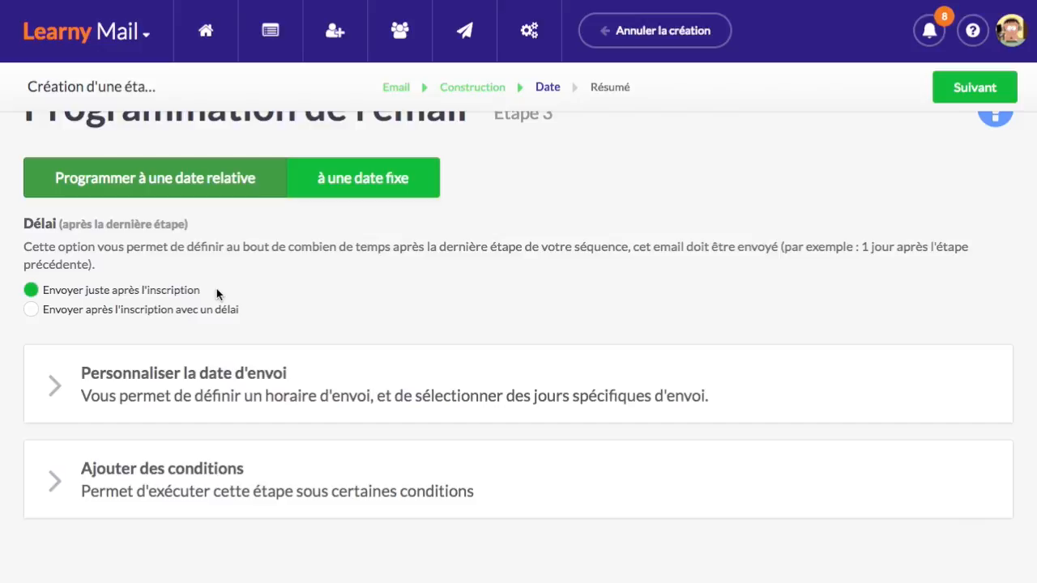
{"action": "left_click", "coordinate": [157, 314]}
{"action": "double_click", "coordinate": [70, 345]}
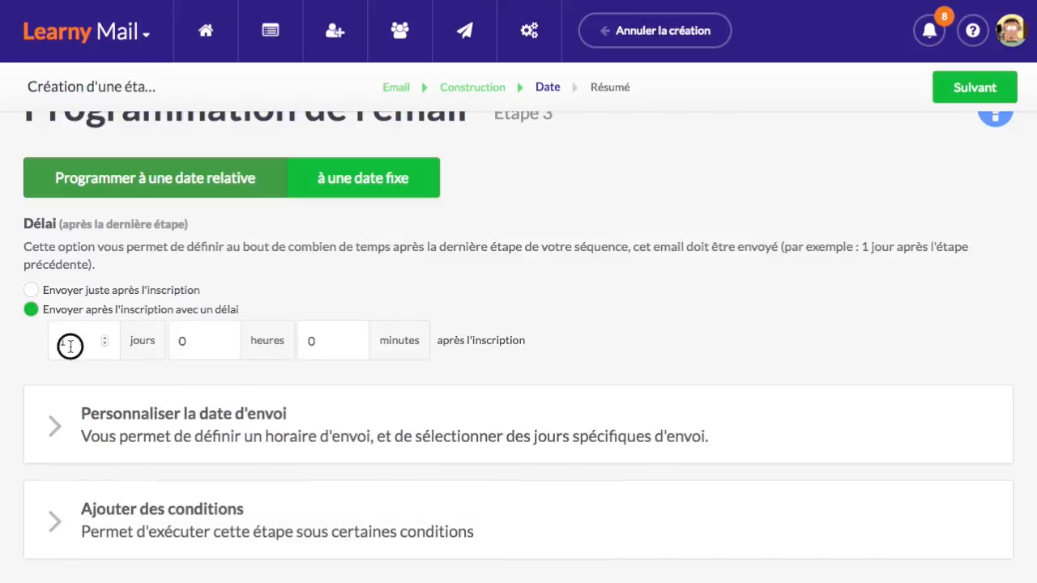
{"action": "type", "text": "0"}
{"action": "double_click", "coordinate": [324, 340]}
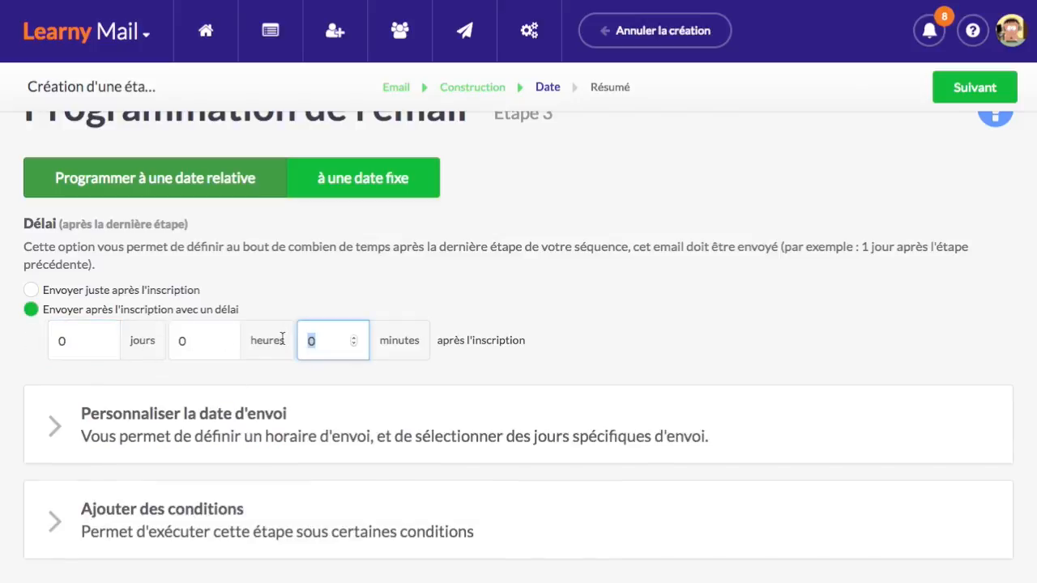
{"action": "type", "text": "15"}
{"action": "left_click", "coordinate": [685, 274]}
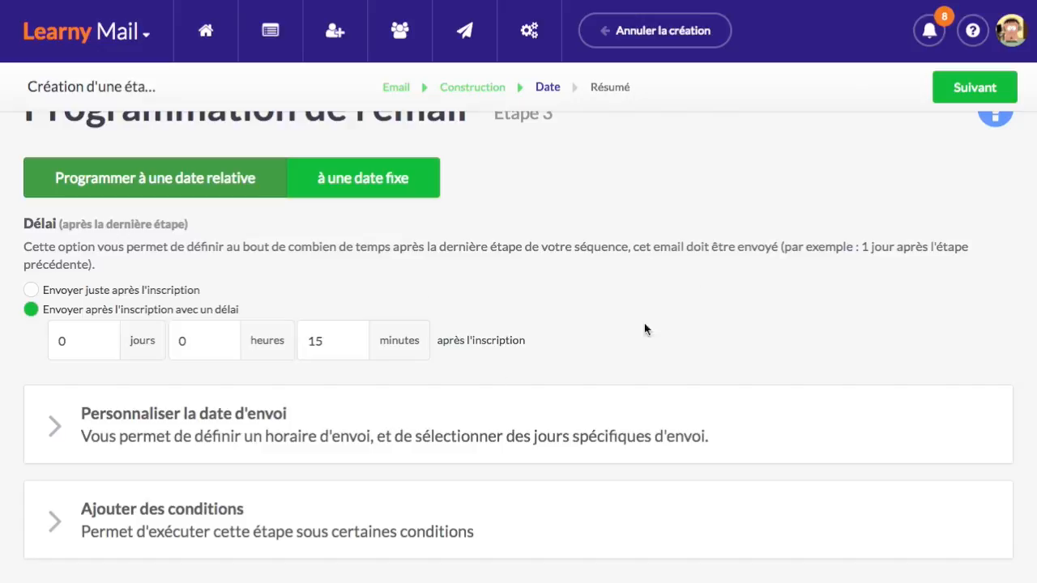
{"action": "left_click", "coordinate": [960, 91]}
Schedule the 15-minute email in the sequence and return to the sequences list
{"action": "scroll", "coordinate": [506, 280], "scroll_direction": "down", "scroll_amount": 2}
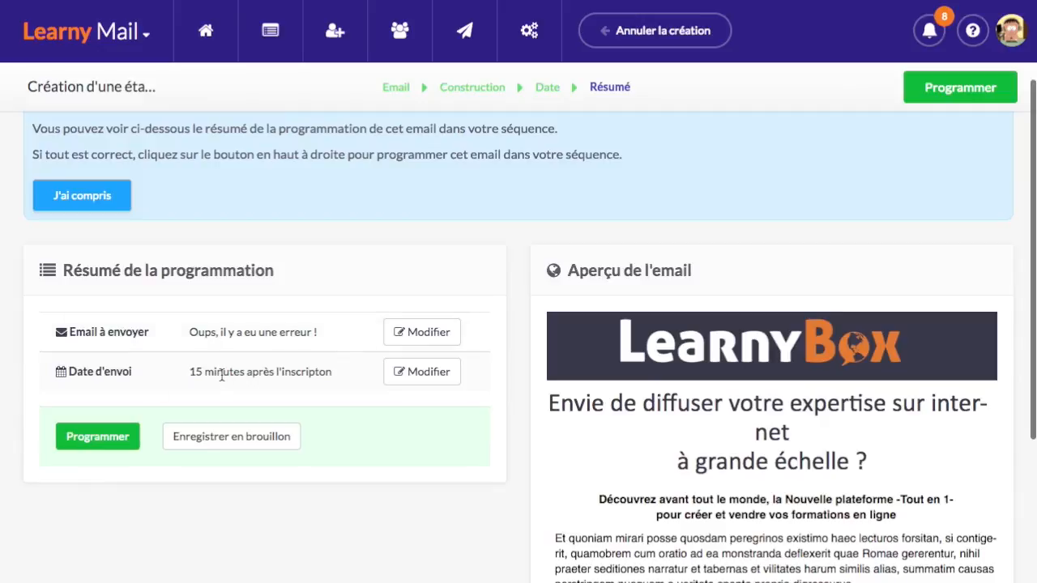
{"action": "left_click", "coordinate": [943, 97]}
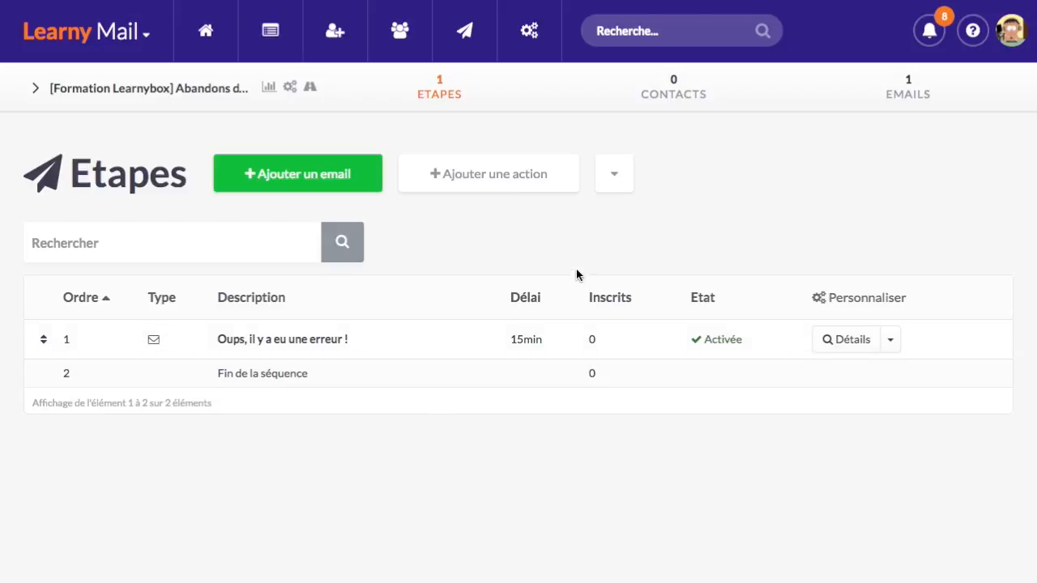
{"action": "left_click", "coordinate": [273, 27]}
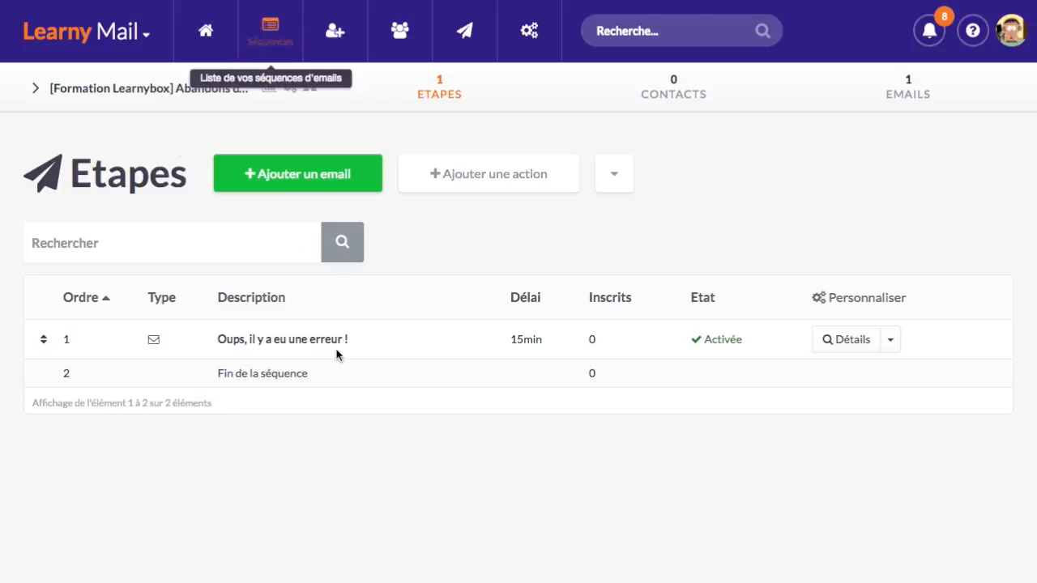
Copy the '[Formation Learnybox] Prospects' name and begin creating a new sequence
{"action": "scroll", "coordinate": [291, 405], "scroll_direction": "down", "scroll_amount": 2}
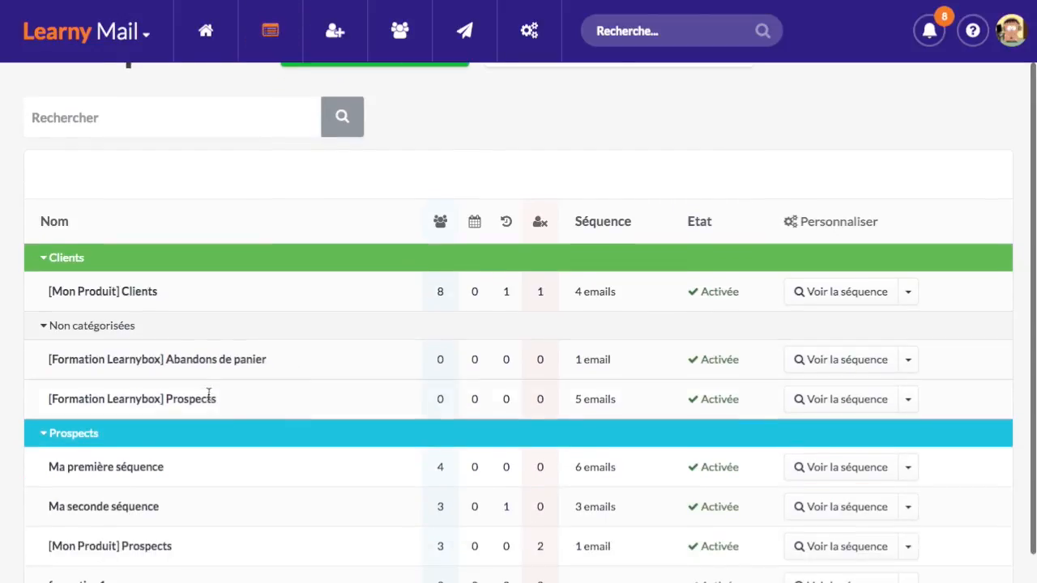
{"action": "left_click_drag", "start_coordinate": [219, 398], "coordinate": [40, 398]}
{"action": "scroll", "coordinate": [383, 275], "scroll_direction": "up", "scroll_amount": 2}
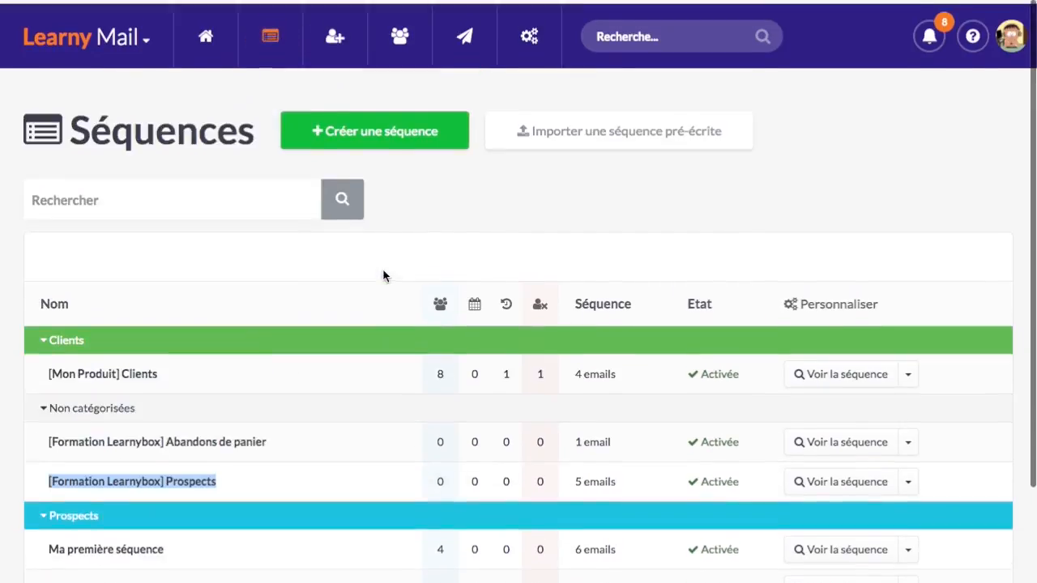
{"action": "left_click", "coordinate": [394, 127]}
Name the new sequence '[Formation Learnybox] Clients' by swapping Prospects for Clients in the pasted name
{"action": "type", "text": "[Formation Learnybox] Prospects"}
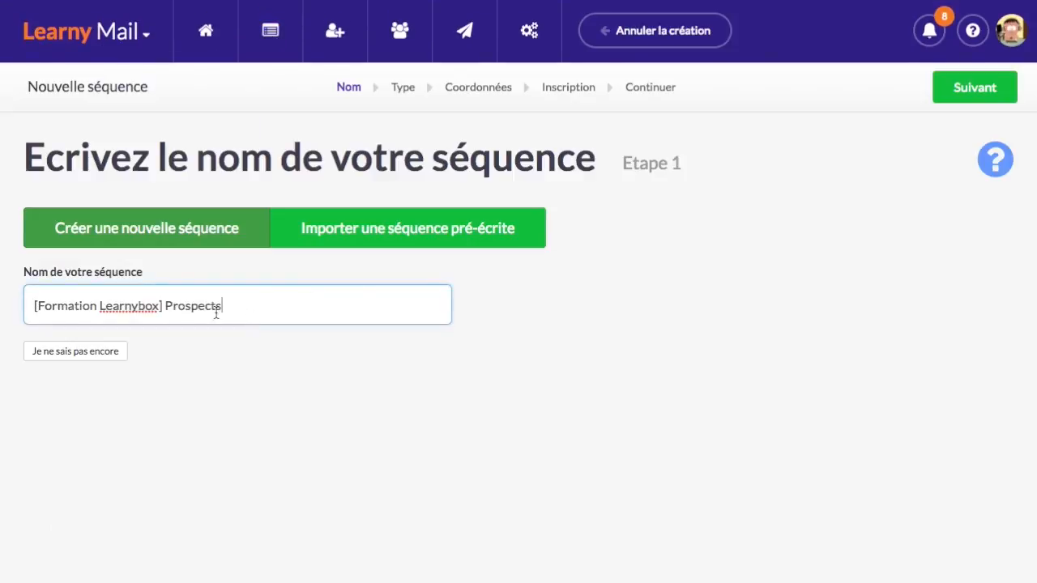
{"action": "left_click_drag", "start_coordinate": [168, 306], "coordinate": [266, 303]}
{"action": "type", "text": "Clients"}
{"action": "left_click", "coordinate": [963, 94]}
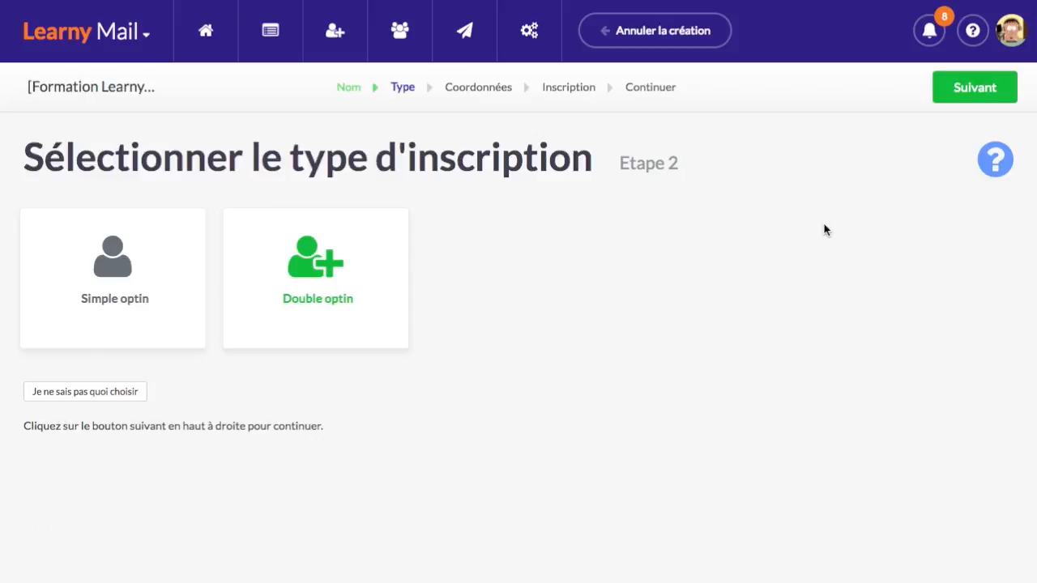
Choose Simple optin, finish creating the sequence, and open its empty steps page
{"action": "left_click", "coordinate": [122, 284]}
{"action": "left_click", "coordinate": [981, 89]}
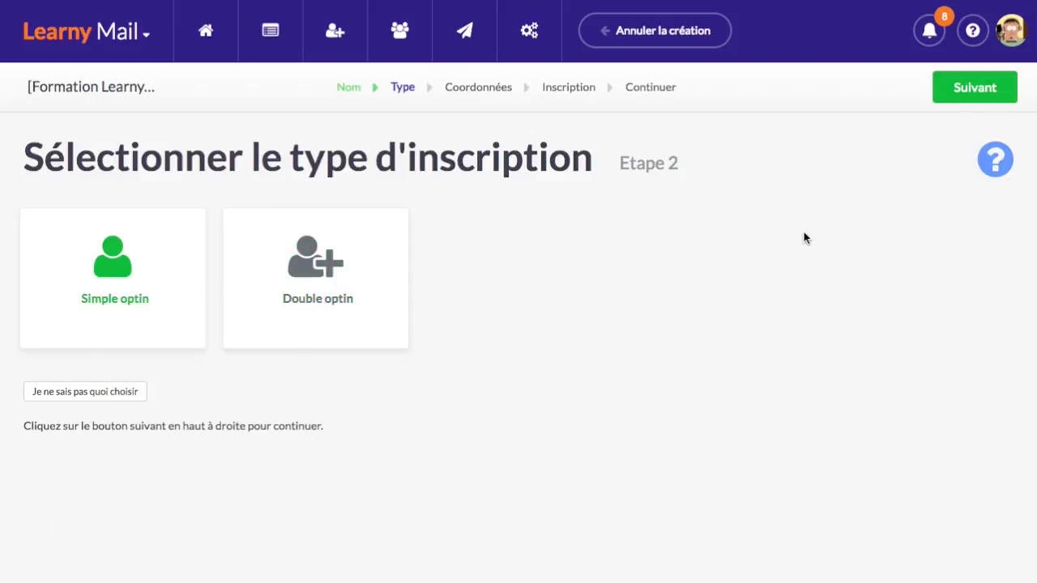
{"action": "left_click", "coordinate": [990, 92]}
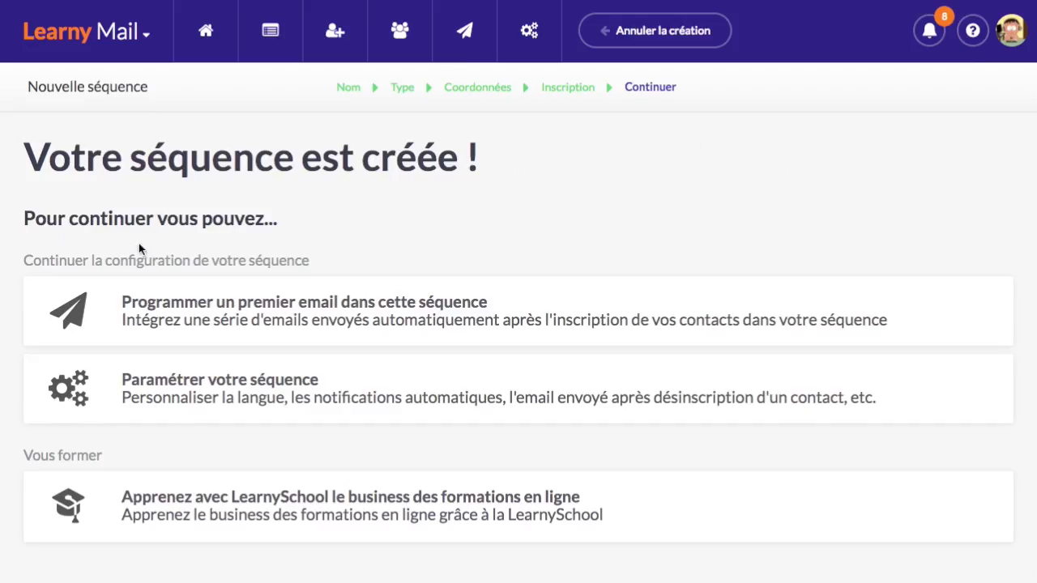
{"action": "left_click", "coordinate": [366, 307]}
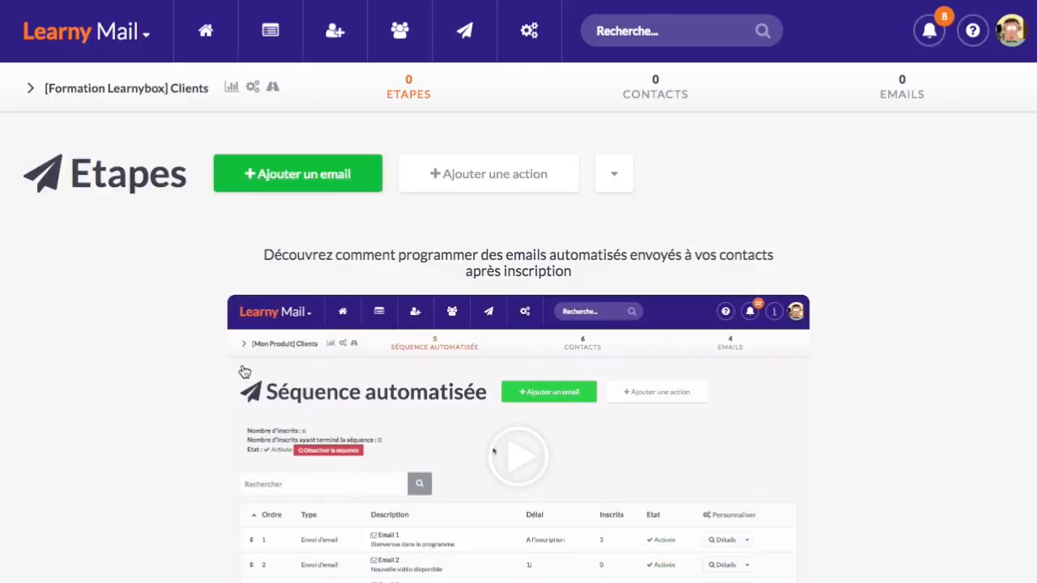
Return to the Séquences list, where [Formation Learnybox] Clients sits beside Abandons de panier and Prospects
{"action": "scroll", "coordinate": [202, 371], "scroll_direction": "down", "scroll_amount": 1}
{"action": "scroll", "coordinate": [159, 373], "scroll_direction": "up", "scroll_amount": 1}
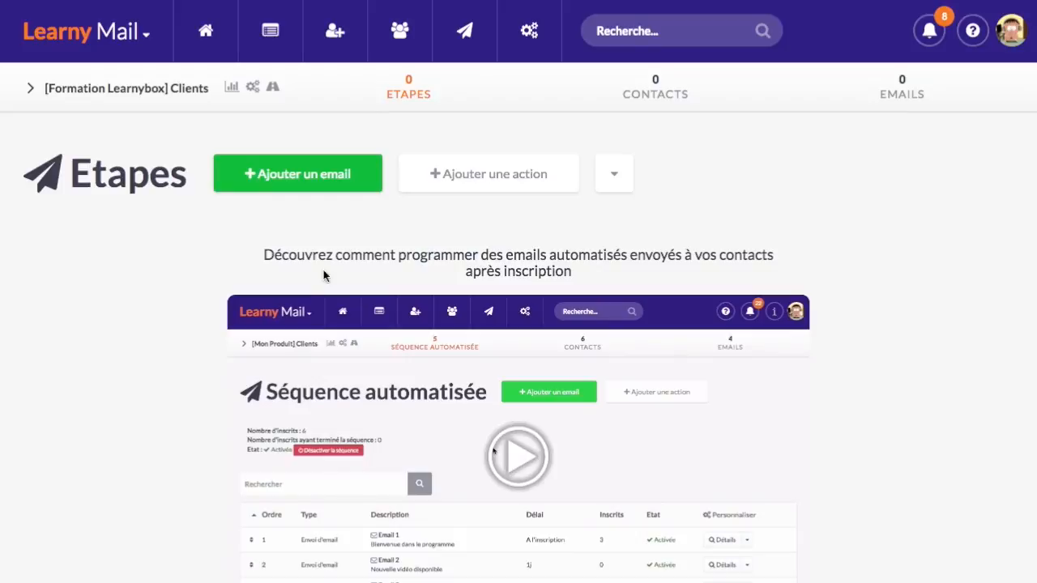
{"action": "scroll", "coordinate": [158, 320], "scroll_direction": "down", "scroll_amount": 2}
{"action": "scroll", "coordinate": [159, 316], "scroll_direction": "up", "scroll_amount": 2}
{"action": "left_click", "coordinate": [271, 30]}
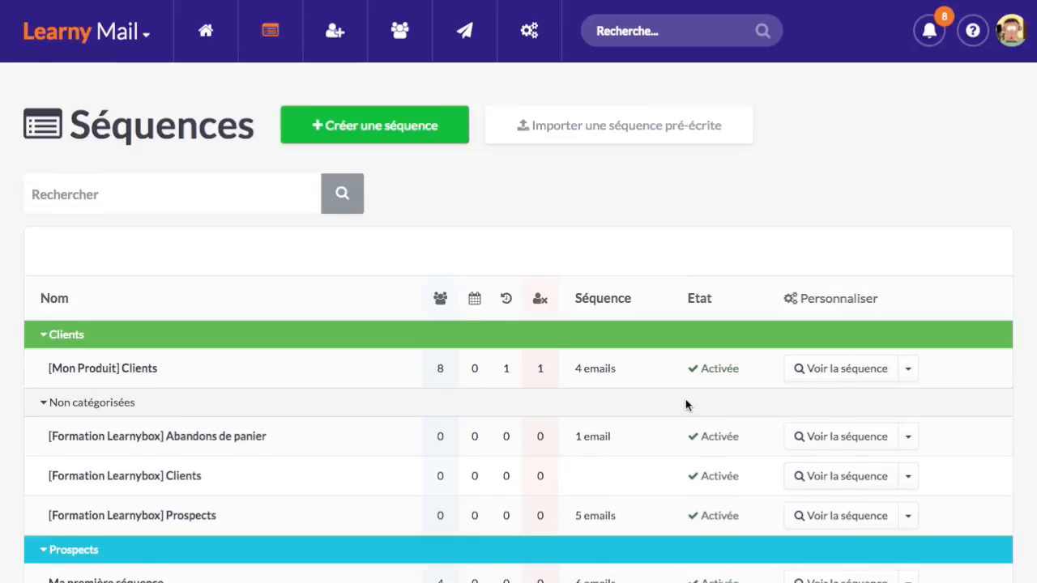
Review the list: Abandons de panier with 1 email, Prospects with 5 emails, and the new Clients sequence
{"action": "scroll", "coordinate": [685, 405], "scroll_direction": "down", "scroll_amount": 3}
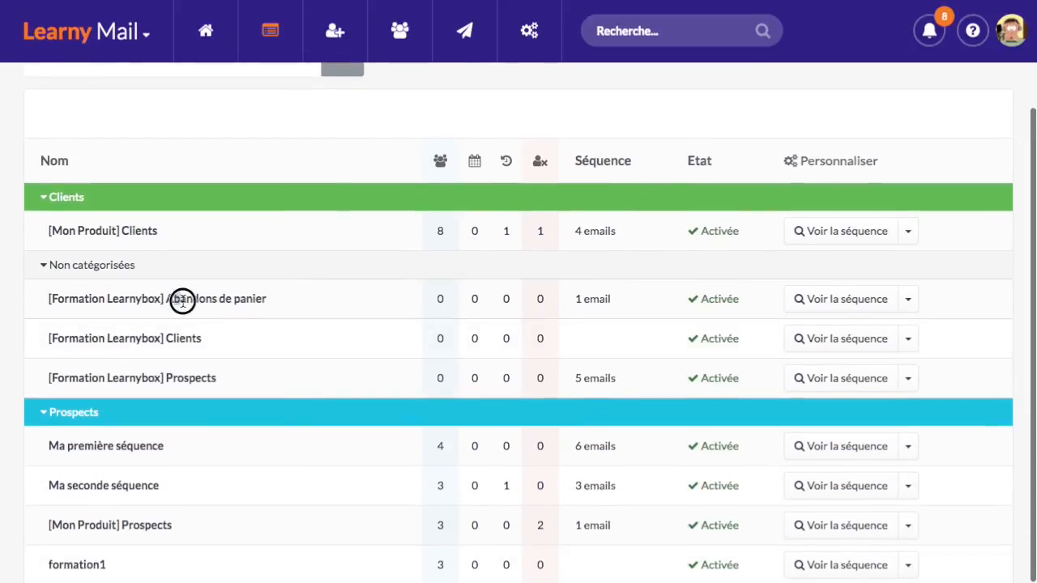
{"action": "left_click_drag", "start_coordinate": [183, 300], "coordinate": [275, 300]}
{"action": "left_click_drag", "start_coordinate": [572, 300], "coordinate": [615, 300]}
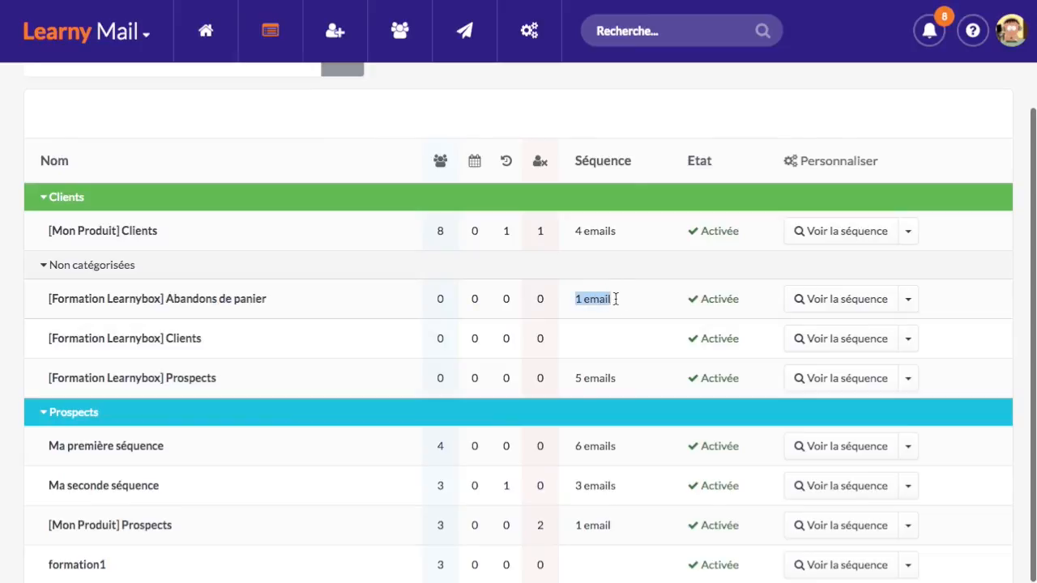
{"action": "left_click_drag", "start_coordinate": [570, 378], "coordinate": [620, 378]}
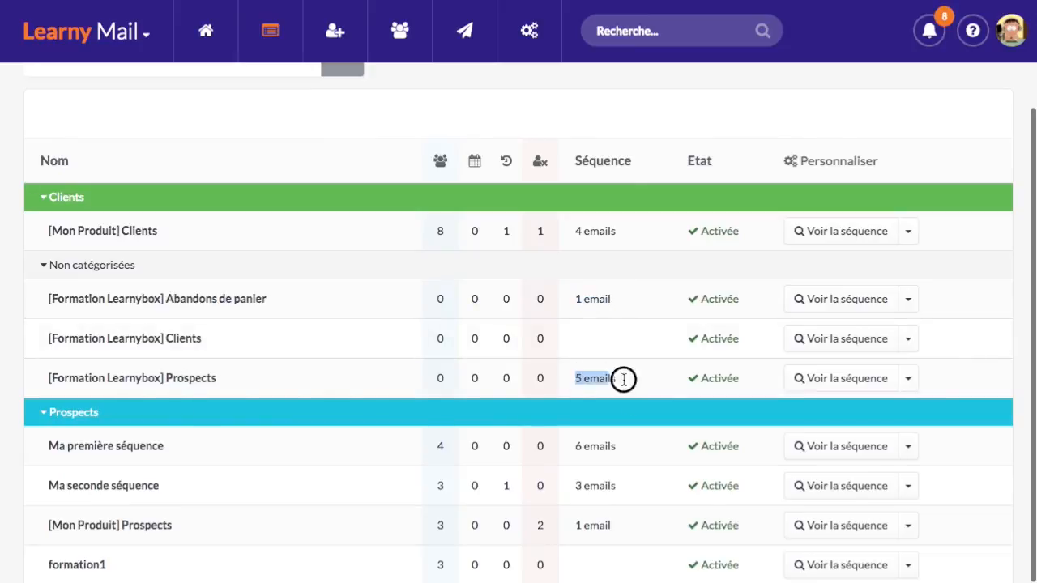
{"action": "left_click_drag", "start_coordinate": [166, 338], "coordinate": [232, 337]}
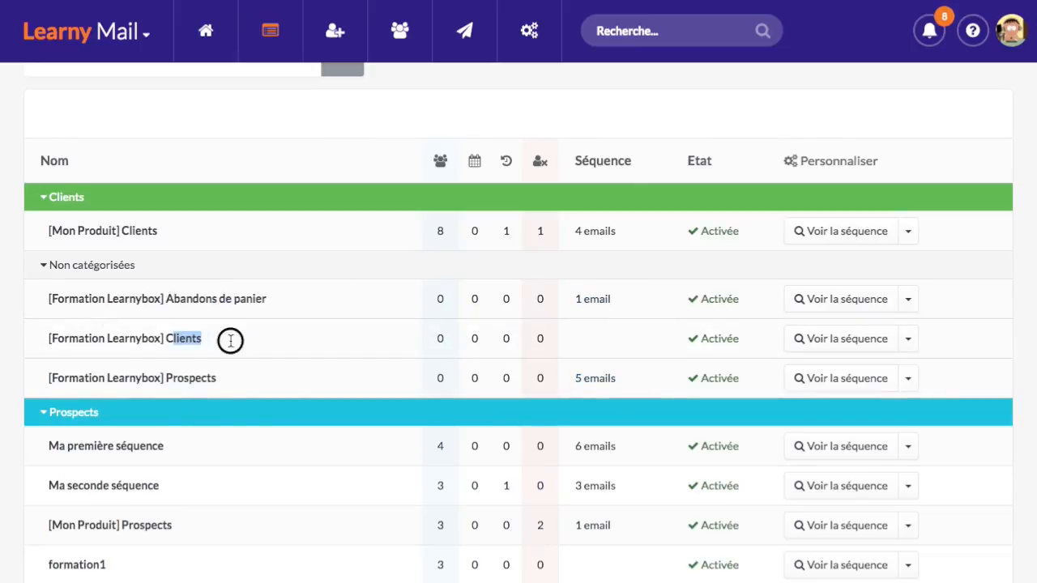
{"action": "left_click", "coordinate": [594, 337]}
Collapse and re-expand the Clients, Prospects and Non catégorisées groups to show their sequences
{"action": "scroll", "coordinate": [238, 347], "scroll_direction": "down", "scroll_amount": 1}
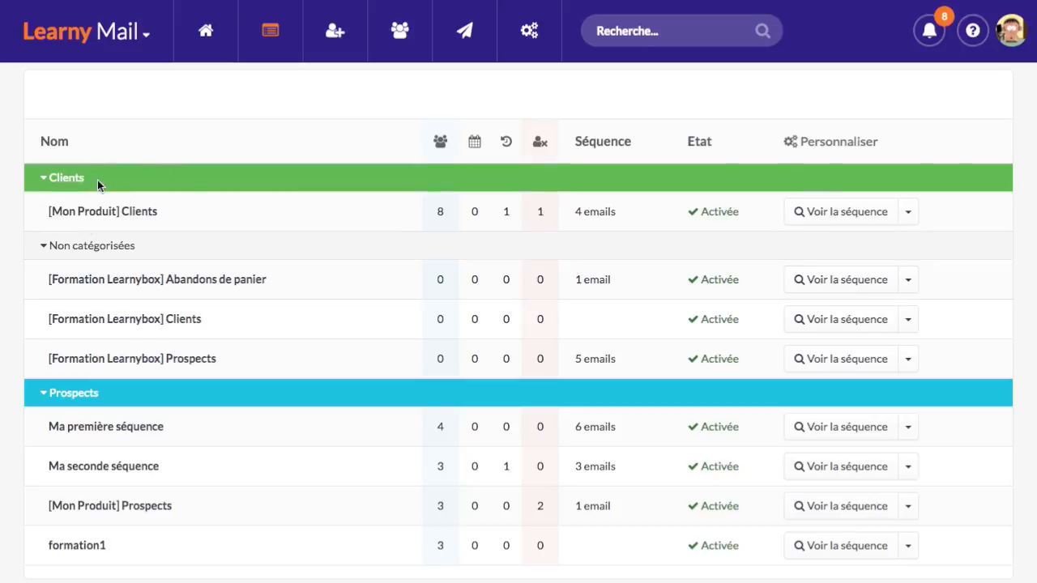
{"action": "left_click", "coordinate": [130, 179]}
{"action": "left_click", "coordinate": [125, 209]}
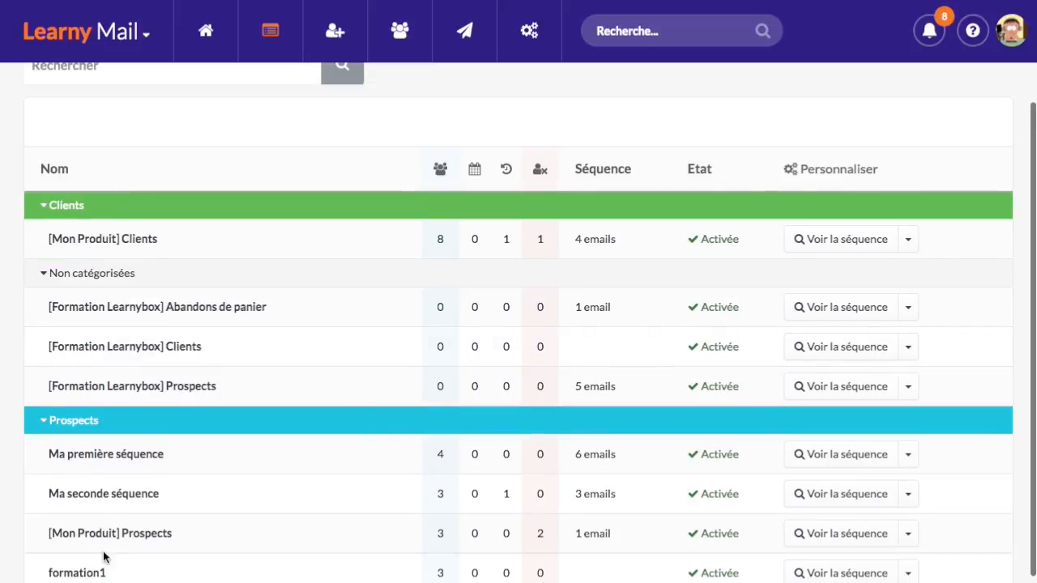
{"action": "left_click", "coordinate": [142, 423]}
{"action": "left_click", "coordinate": [157, 425]}
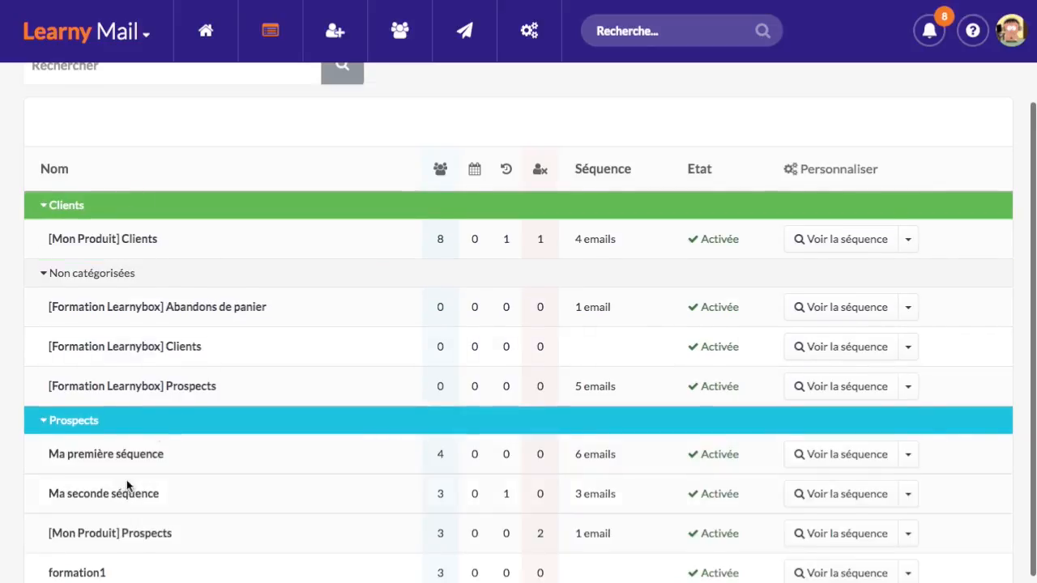
{"action": "scroll", "coordinate": [126, 479], "scroll_direction": "down", "scroll_amount": 1}
{"action": "left_click", "coordinate": [132, 389]}
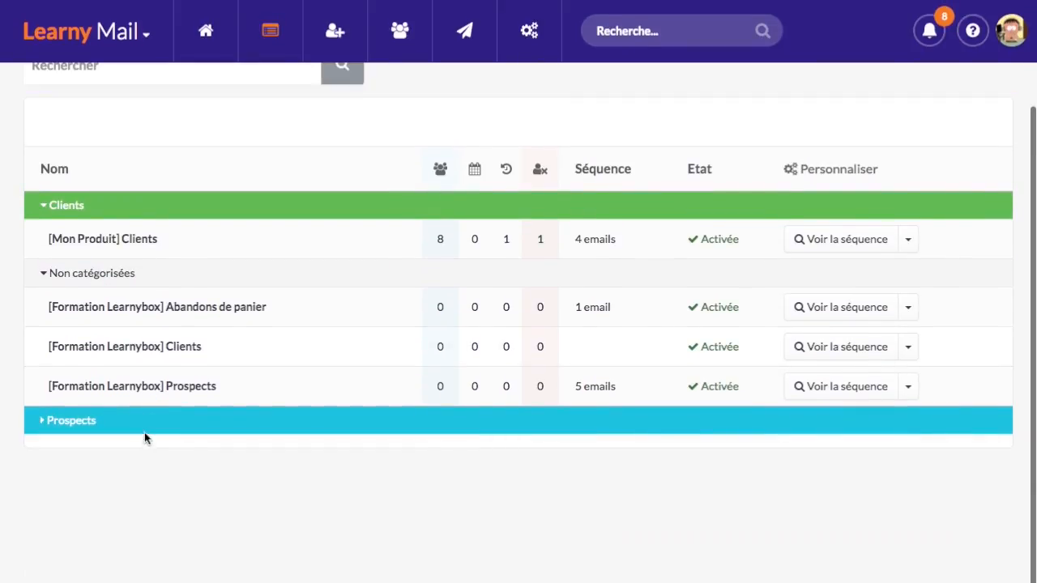
{"action": "left_click", "coordinate": [145, 428]}
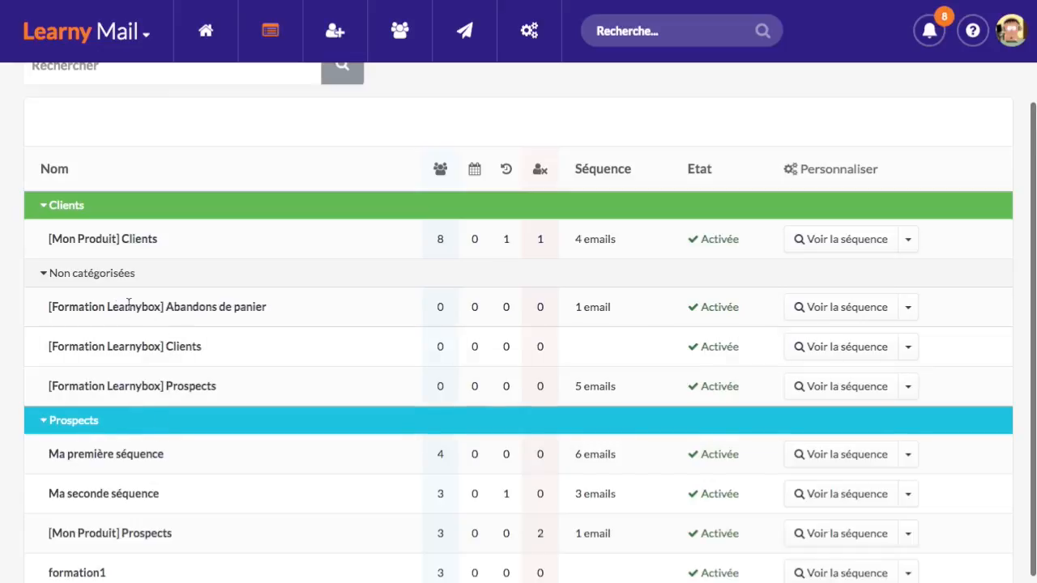
{"action": "left_click_drag", "start_coordinate": [79, 303], "coordinate": [204, 372]}
{"action": "left_click", "coordinate": [236, 394]}
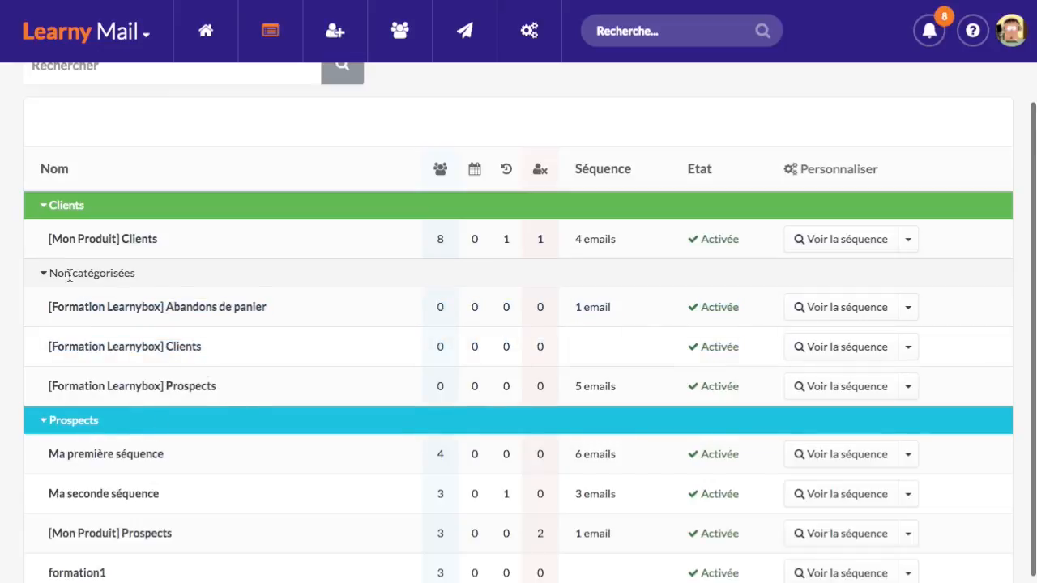
{"action": "left_click_drag", "start_coordinate": [55, 276], "coordinate": [134, 275]}
{"action": "left_click", "coordinate": [133, 272]}
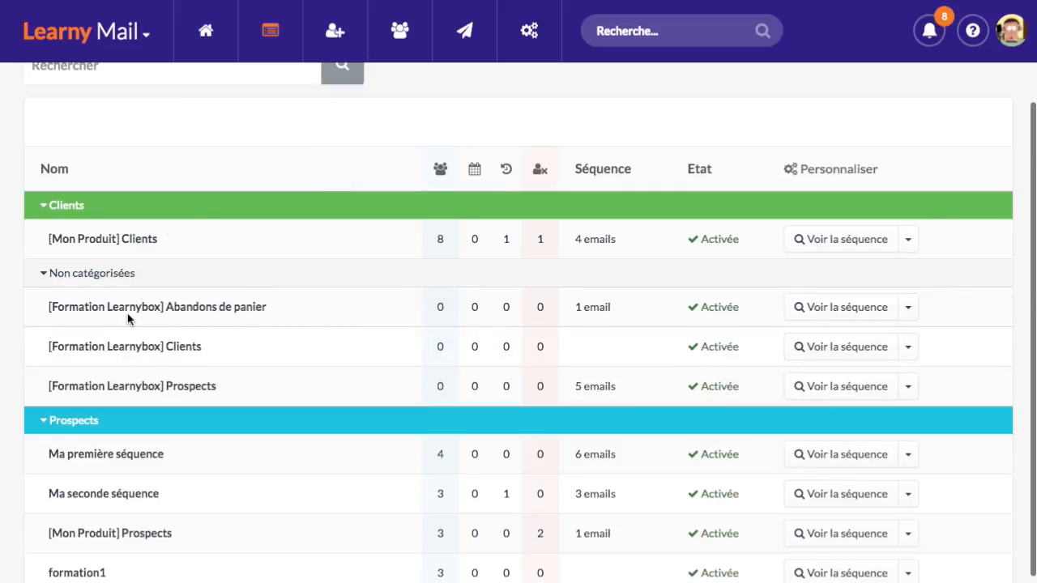
Go to the LearnyMail Catégories settings and start adding a new category
{"action": "scroll", "coordinate": [216, 314], "scroll_direction": "up", "scroll_amount": 2}
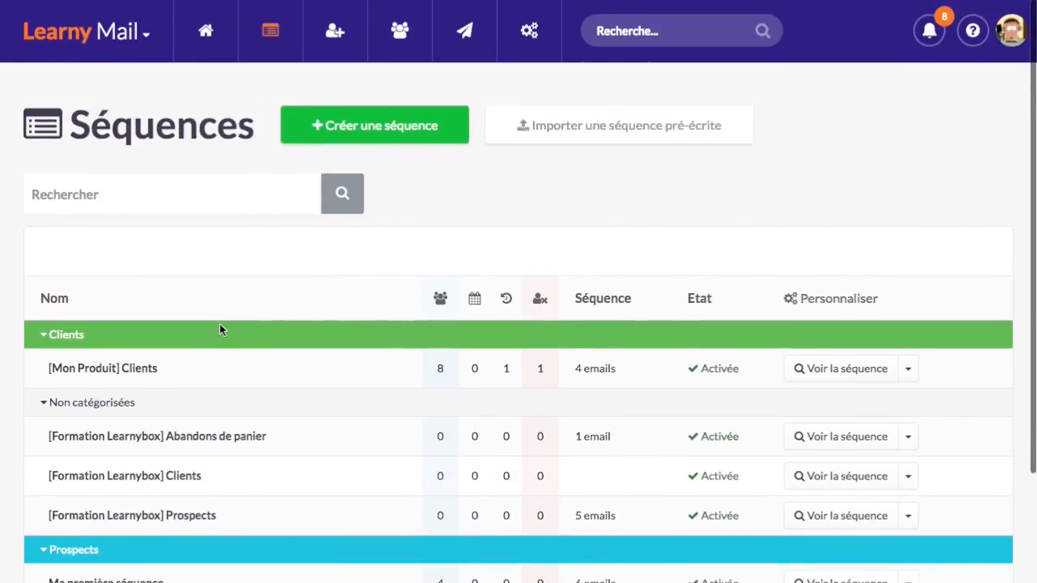
{"action": "scroll", "coordinate": [220, 324], "scroll_direction": "down", "scroll_amount": 2}
{"action": "scroll", "coordinate": [235, 322], "scroll_direction": "up", "scroll_amount": 2}
{"action": "left_click", "coordinate": [536, 36]}
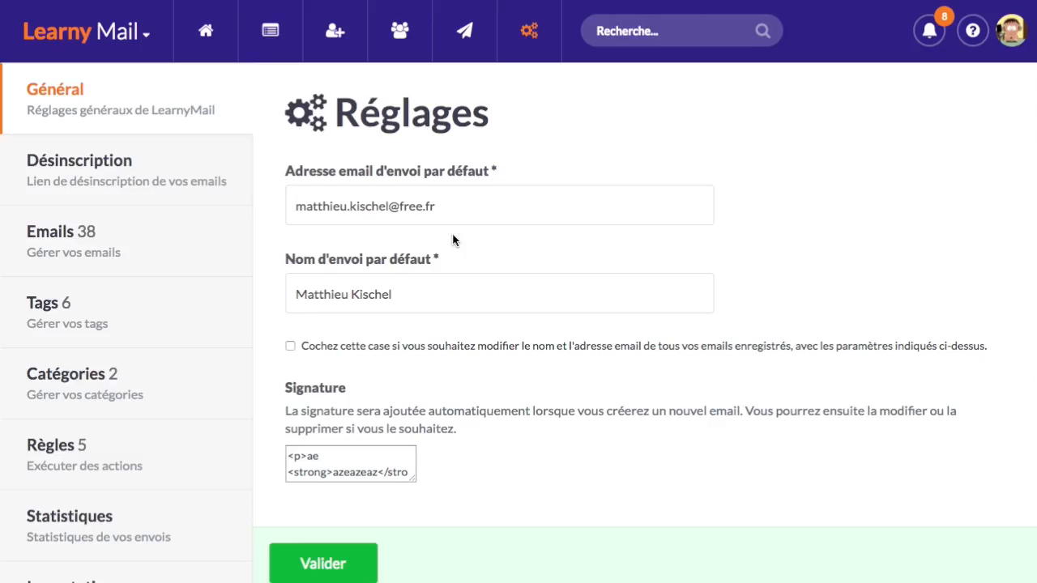
{"action": "left_click", "coordinate": [226, 398]}
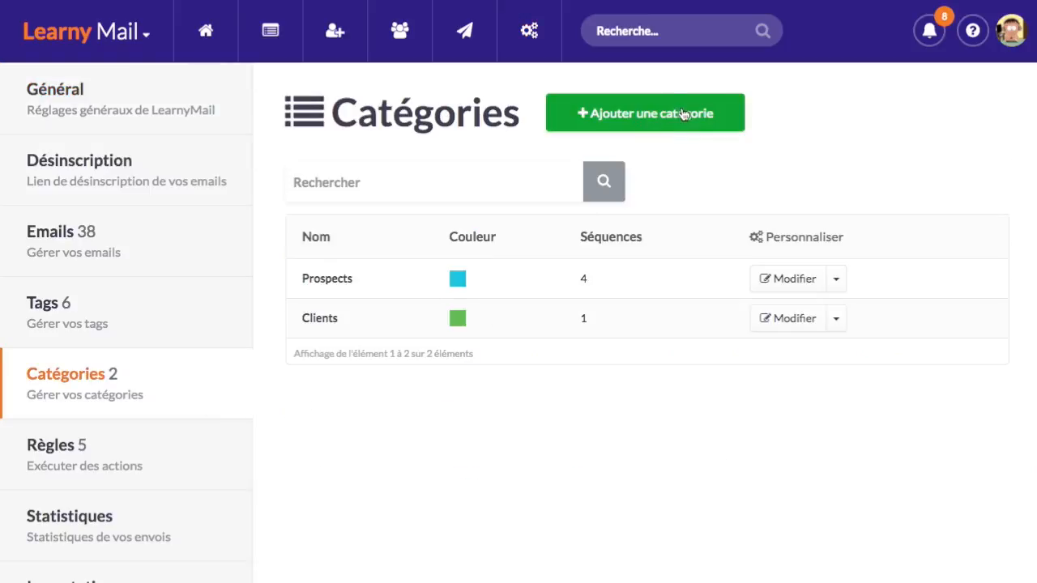
{"action": "left_click", "coordinate": [684, 115]}
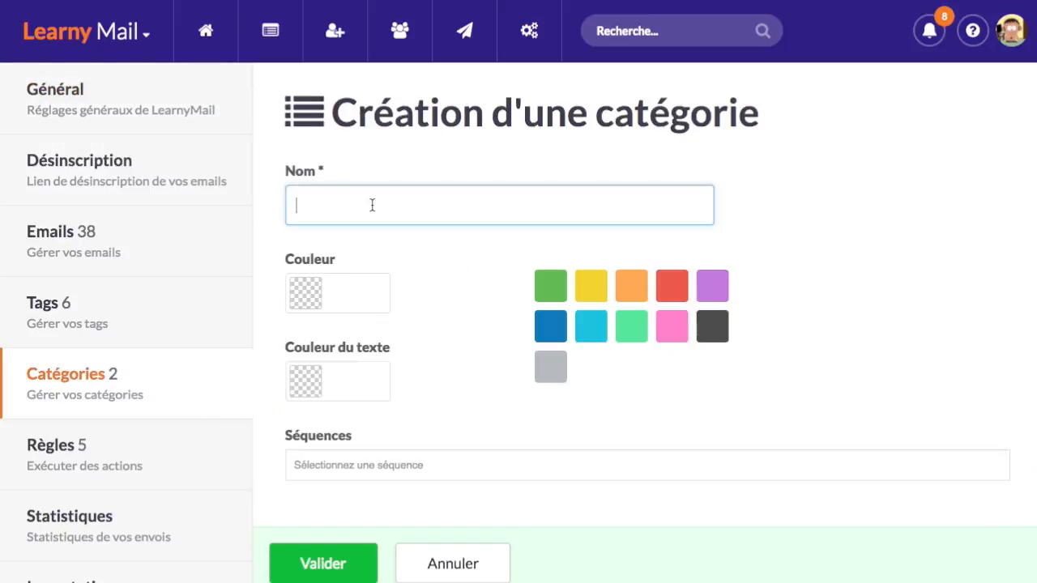
Name the category Formation LearnyBox and give it the dark grey colour with white text
{"action": "type", "text": "Formation LearnyBx"}
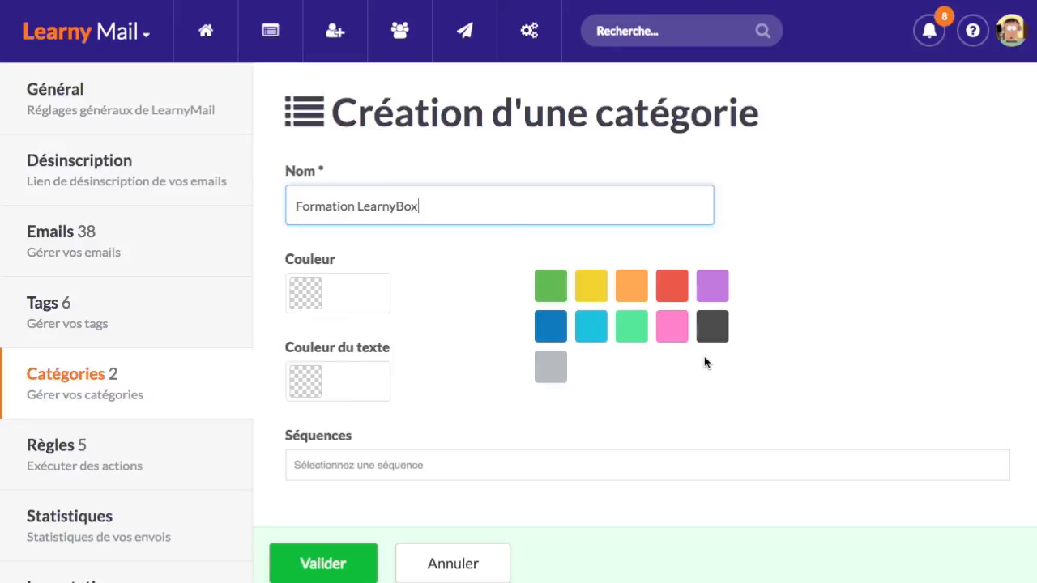
{"action": "left_click", "coordinate": [716, 331]}
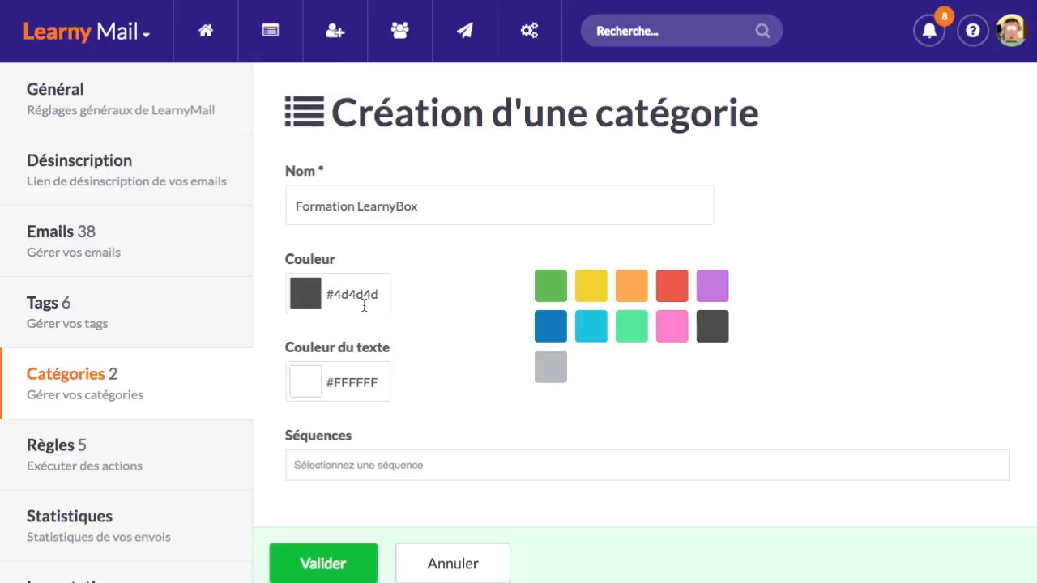
{"action": "scroll", "coordinate": [444, 366], "scroll_direction": "down", "scroll_amount": 3}
Assign the Prospects, Abandons de panier and Clients [Formation Learnybox] sequences, then save the category
{"action": "left_click", "coordinate": [407, 303]}
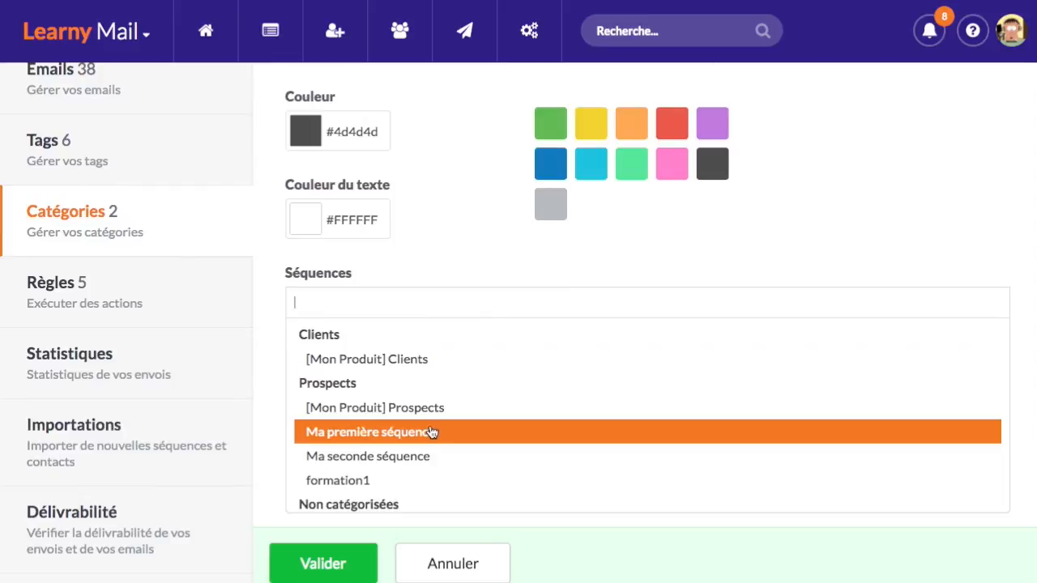
{"action": "scroll", "coordinate": [431, 433], "scroll_direction": "down", "scroll_amount": 2}
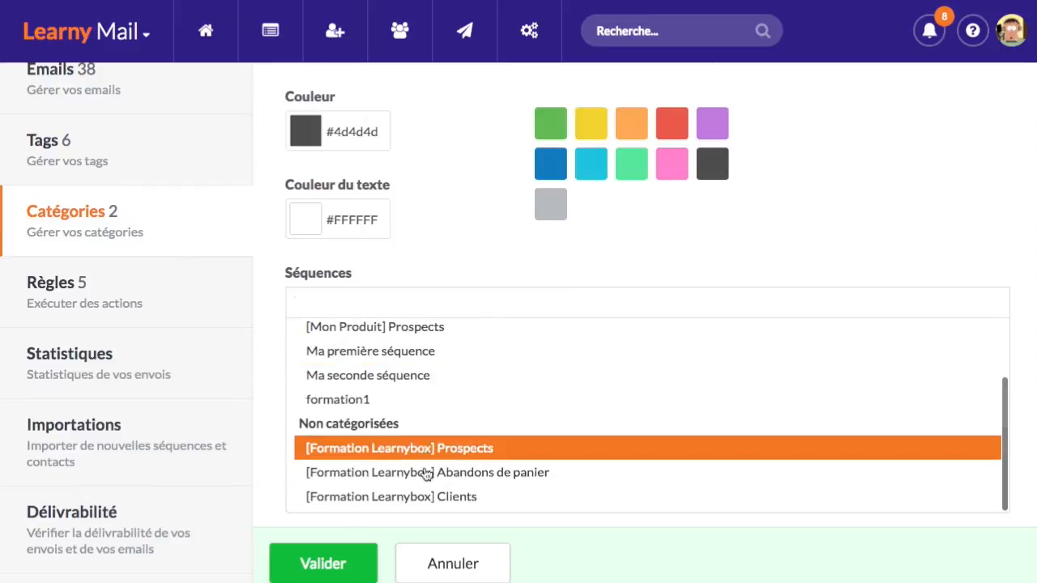
{"action": "left_click", "coordinate": [453, 451]}
{"action": "left_click", "coordinate": [500, 307]}
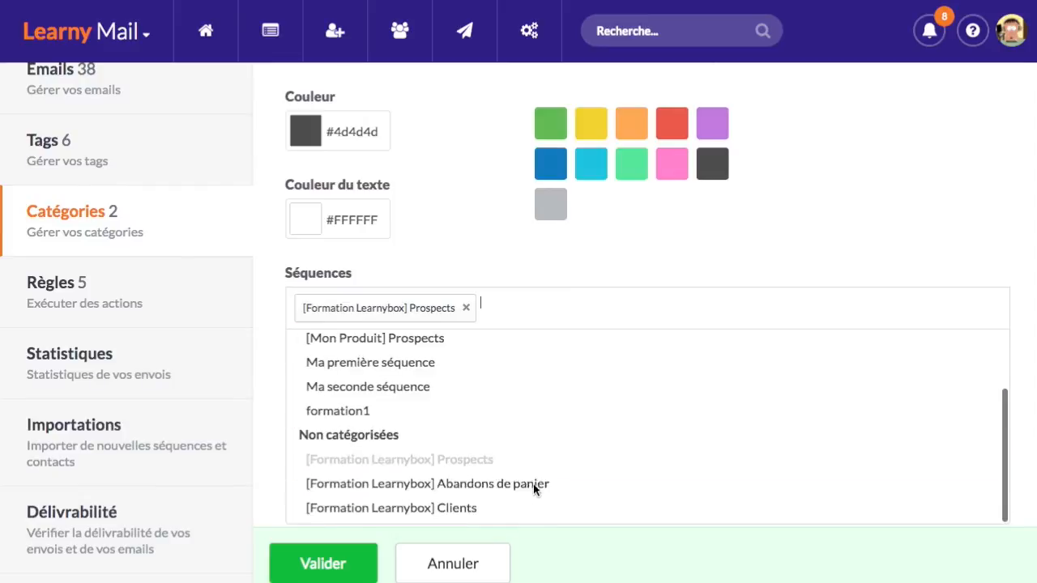
{"action": "left_click", "coordinate": [533, 483]}
{"action": "left_click", "coordinate": [834, 298]}
{"action": "scroll", "coordinate": [468, 510], "scroll_direction": "down", "scroll_amount": 1}
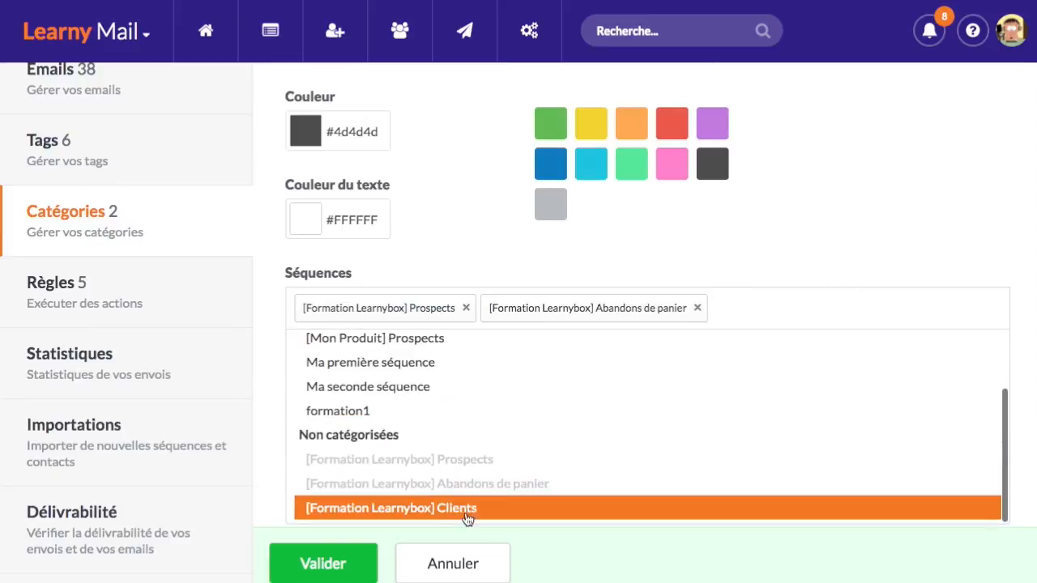
{"action": "left_click", "coordinate": [467, 510]}
{"action": "scroll", "coordinate": [629, 416], "scroll_direction": "up", "scroll_amount": 2}
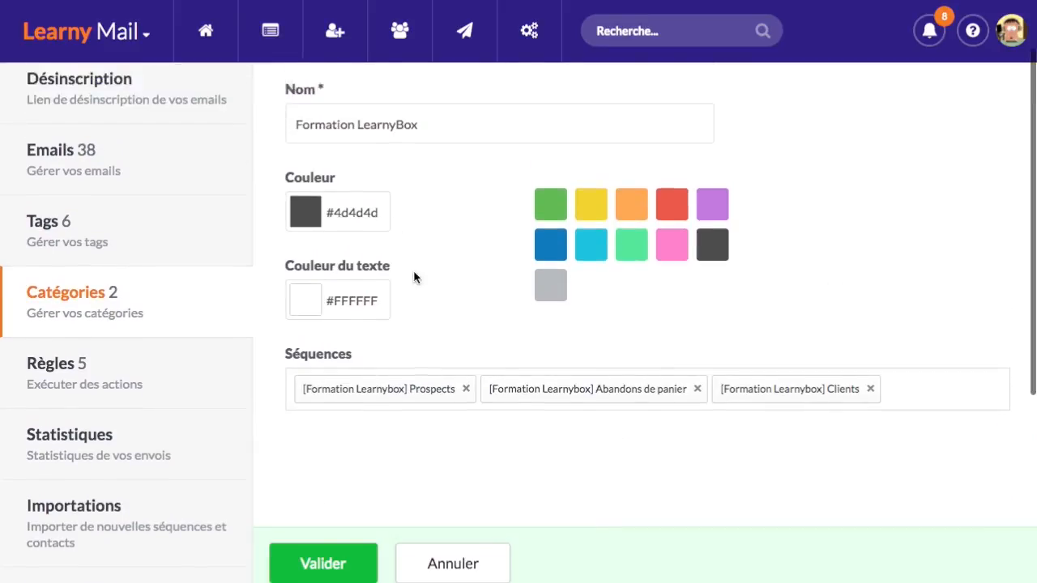
{"action": "left_click", "coordinate": [350, 560]}
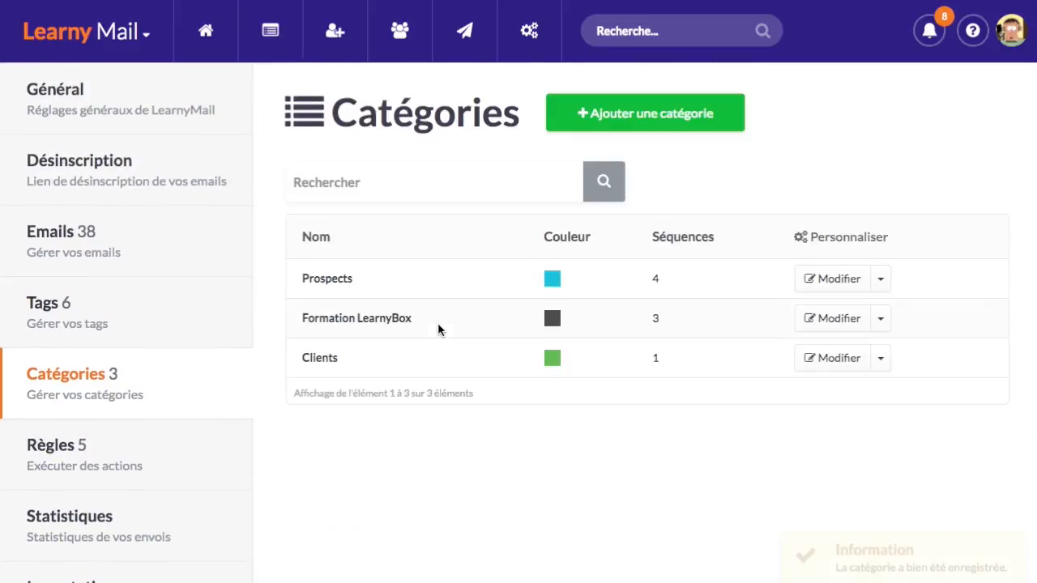
Check the Séquences list, where the dark Formation LearnyBox group now sits between Clients and Prospects
{"action": "left_click", "coordinate": [270, 31]}
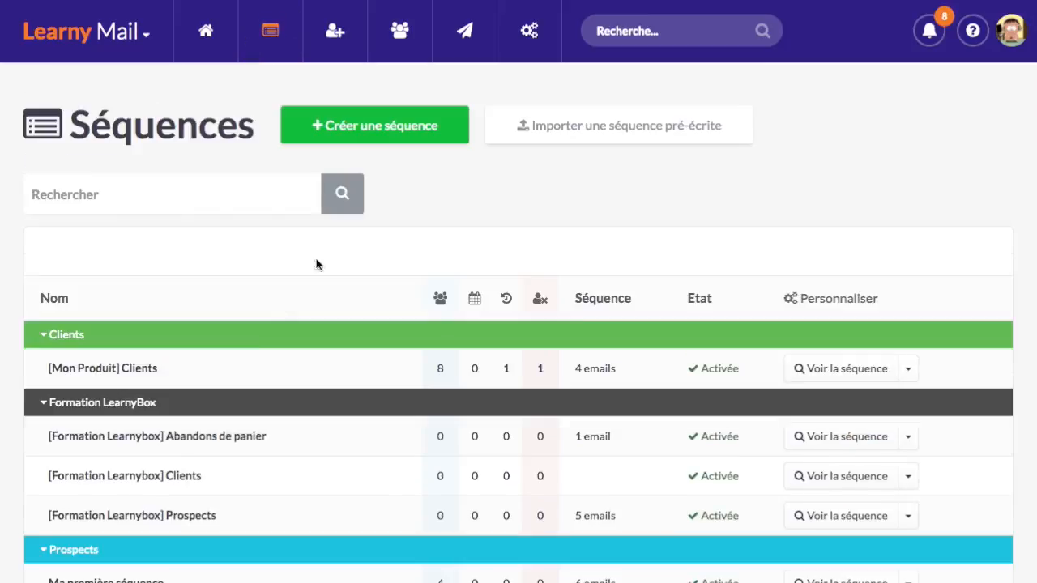
{"action": "scroll", "coordinate": [266, 354], "scroll_direction": "down", "scroll_amount": 3}
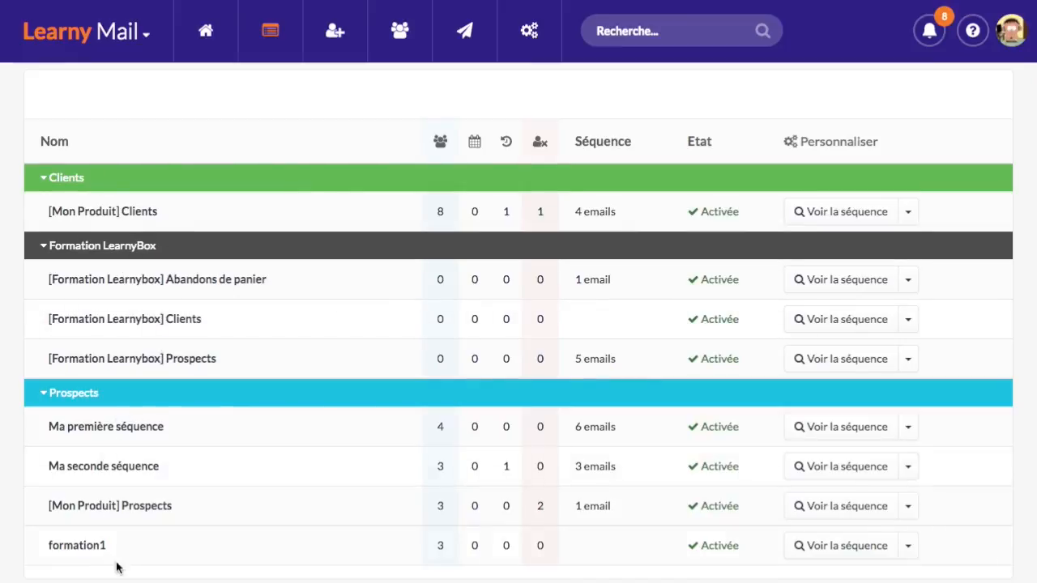
{"action": "scroll", "coordinate": [216, 388], "scroll_direction": "up", "scroll_amount": 2}
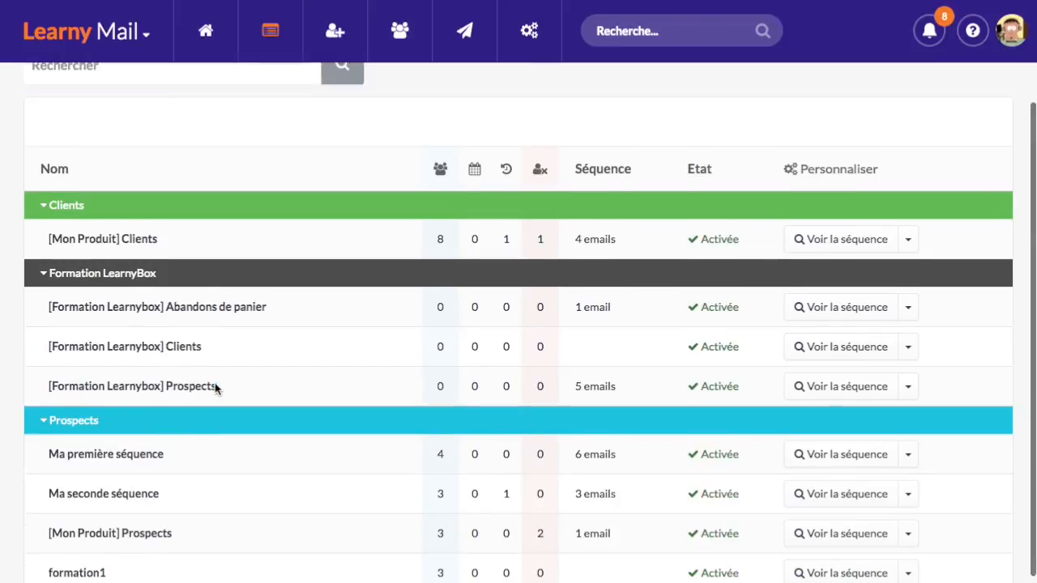
{"action": "scroll", "coordinate": [215, 312], "scroll_direction": "down", "scroll_amount": 1}
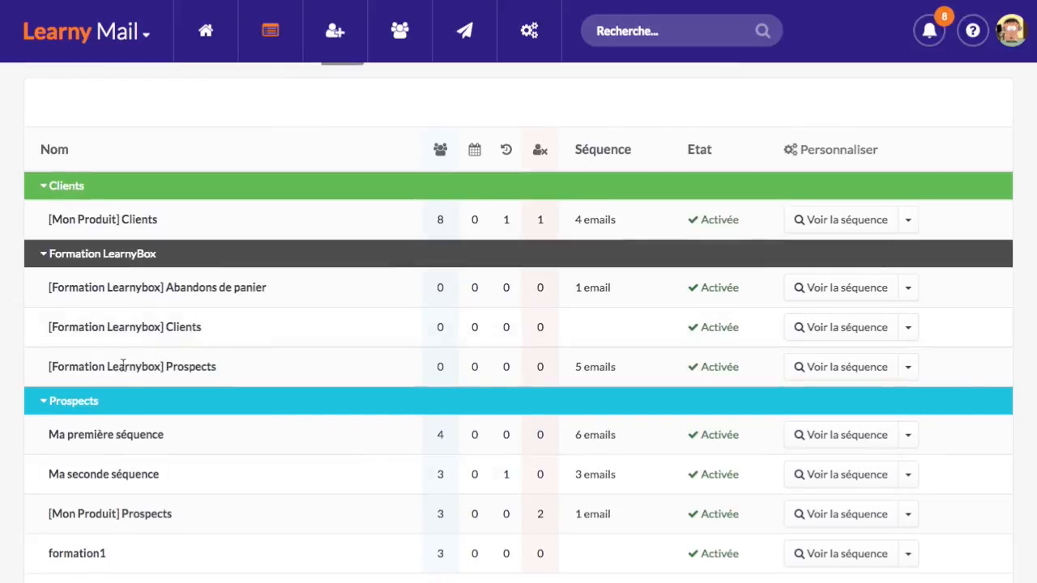
{"action": "left_click_drag", "start_coordinate": [119, 366], "coordinate": [207, 365]}
{"action": "left_click_drag", "start_coordinate": [142, 327], "coordinate": [180, 327]}
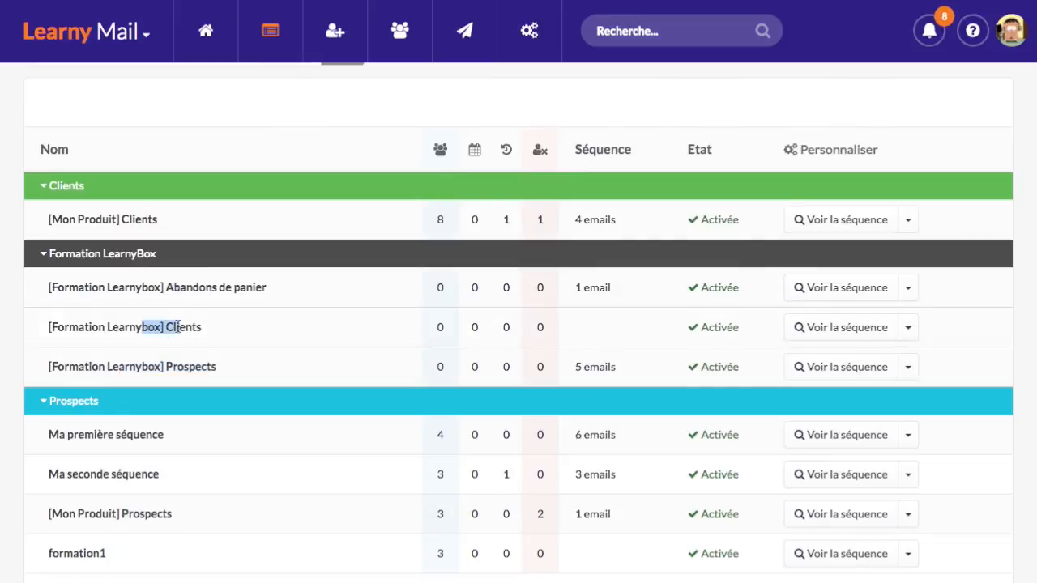
{"action": "left_click", "coordinate": [226, 274]}
{"action": "scroll", "coordinate": [375, 324], "scroll_direction": "up", "scroll_amount": 2}
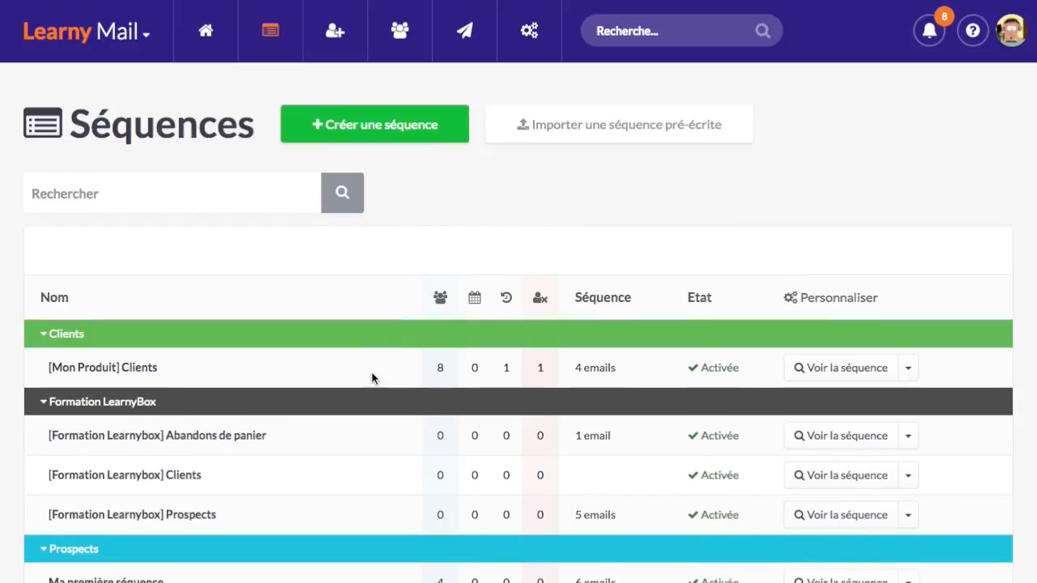
{"action": "scroll", "coordinate": [371, 373], "scroll_direction": "down", "scroll_amount": 1}
{"action": "scroll", "coordinate": [336, 416], "scroll_direction": "up", "scroll_amount": 1}
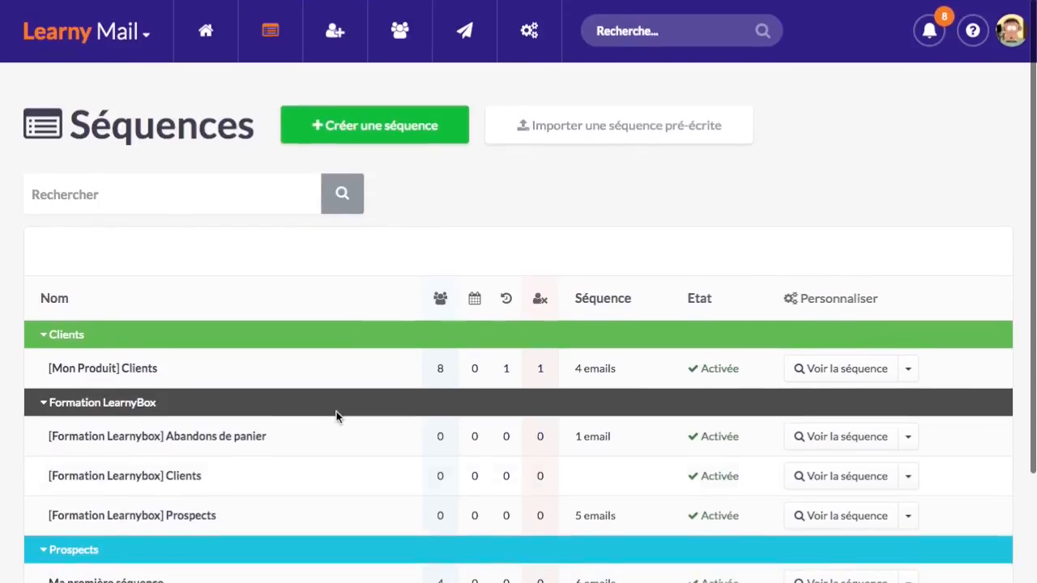
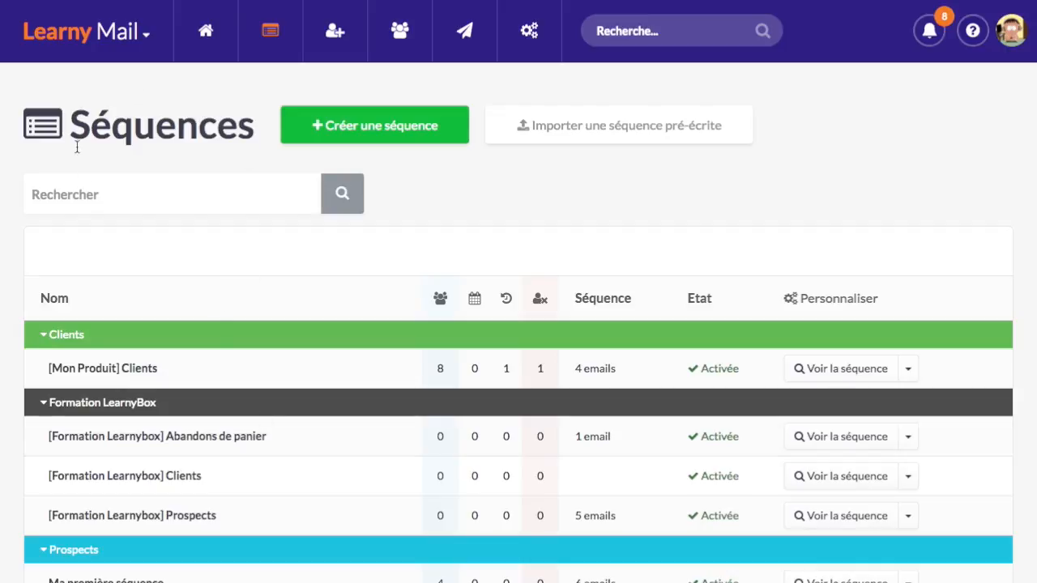
Go through Tunnels de vente to the Formation LearnyBox funnel and build its Inscription Formation LearnyBox capture page
{"action": "left_click", "coordinate": [112, 31]}
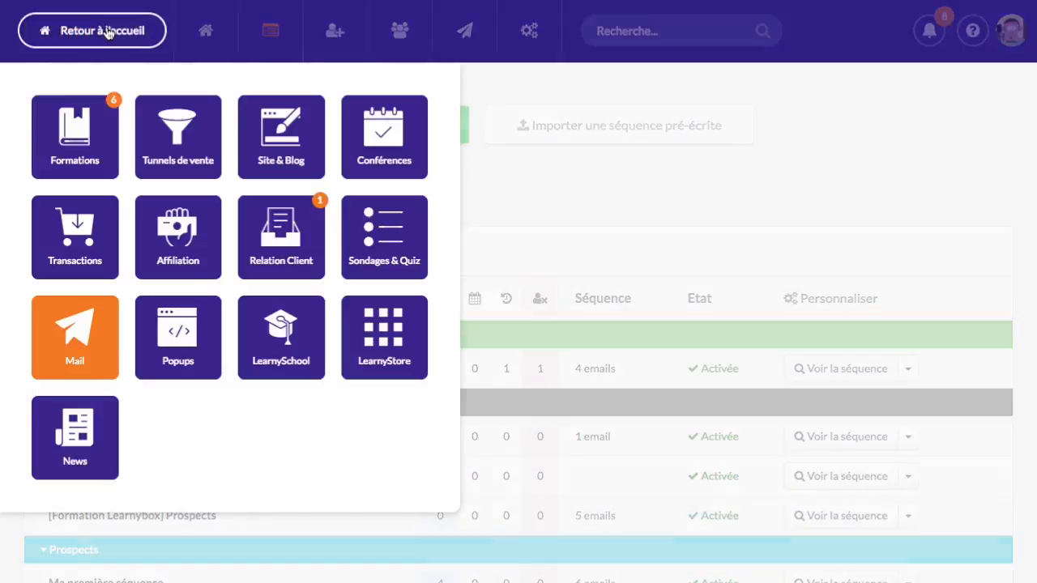
{"action": "left_click", "coordinate": [179, 153]}
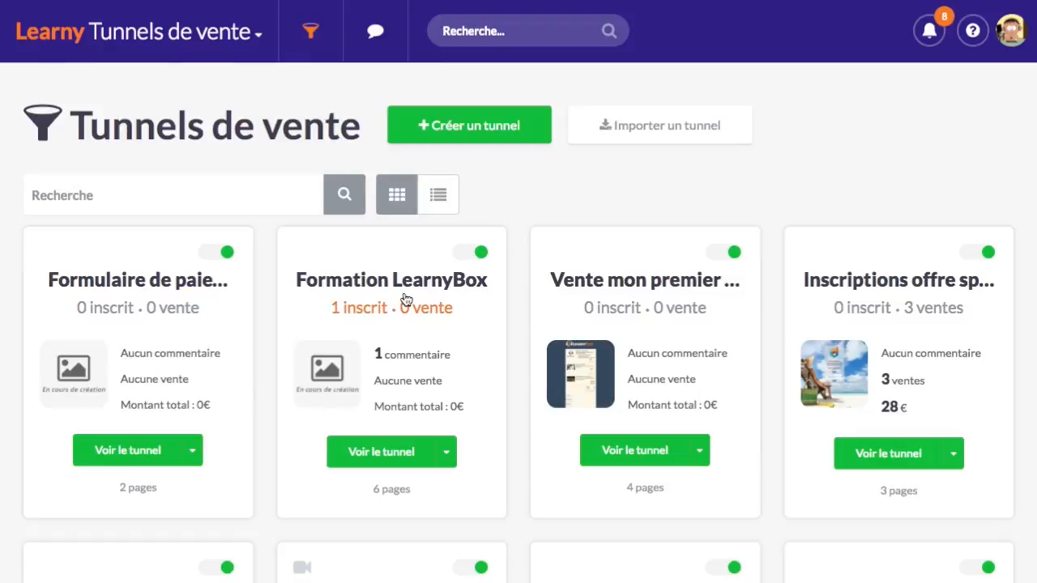
{"action": "left_click", "coordinate": [387, 453]}
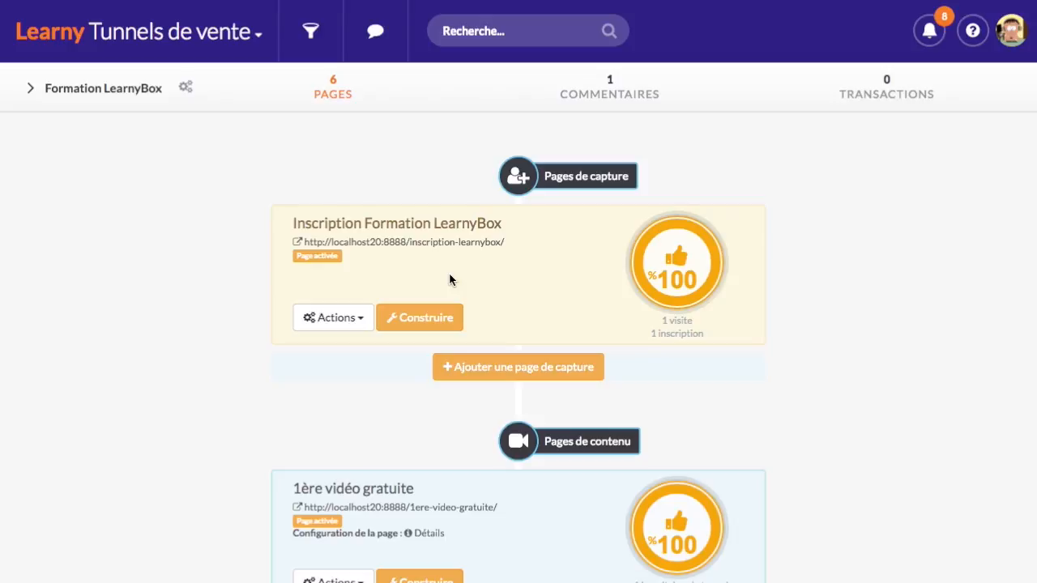
{"action": "left_click", "coordinate": [441, 318]}
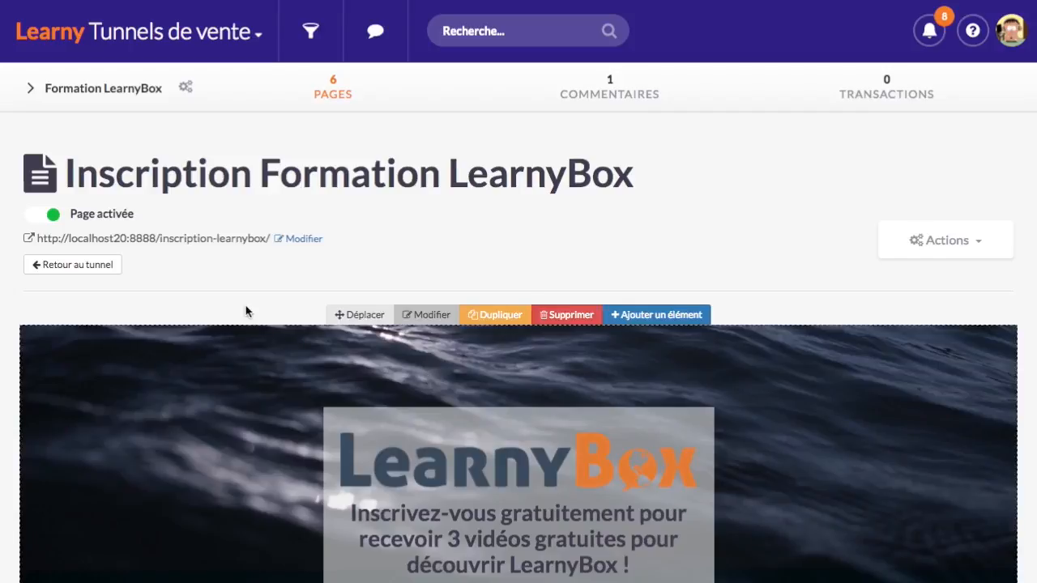
{"action": "scroll", "coordinate": [245, 305], "scroll_direction": "down", "scroll_amount": 4}
{"action": "mouse_move", "coordinate": [371, 368]}
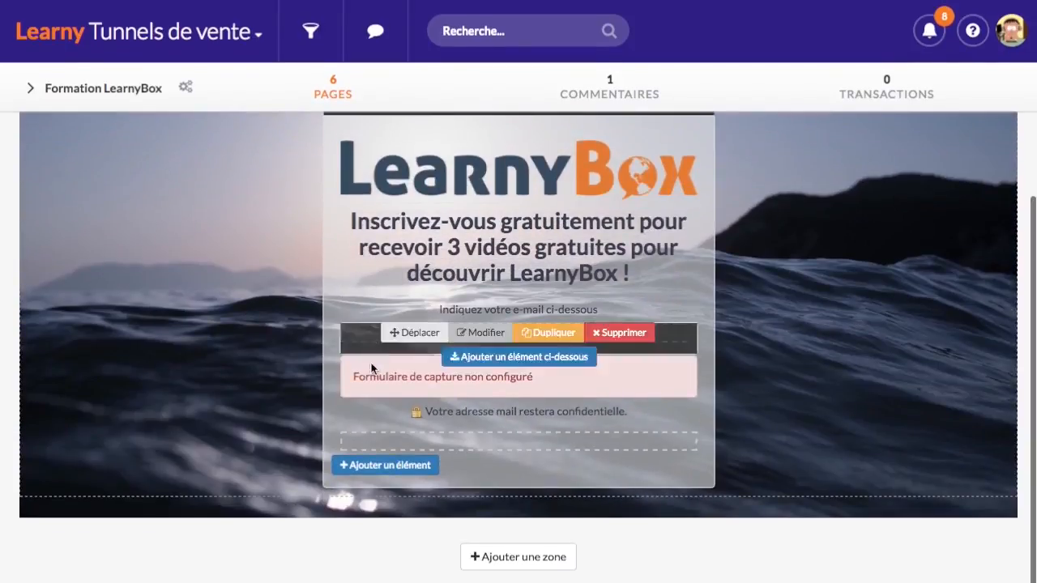
{"action": "mouse_move", "coordinate": [409, 382]}
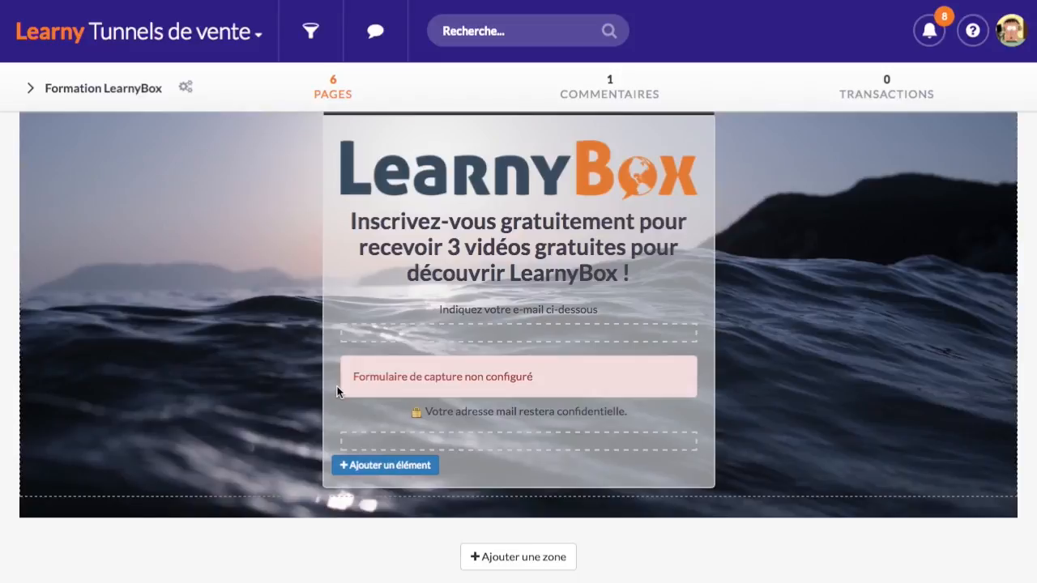
Create a new capture form named 'Inscriptions prospects pour la formation LearnyBox' rather than reusing an existing one
{"action": "mouse_move", "coordinate": [459, 396]}
{"action": "left_click", "coordinate": [486, 372]}
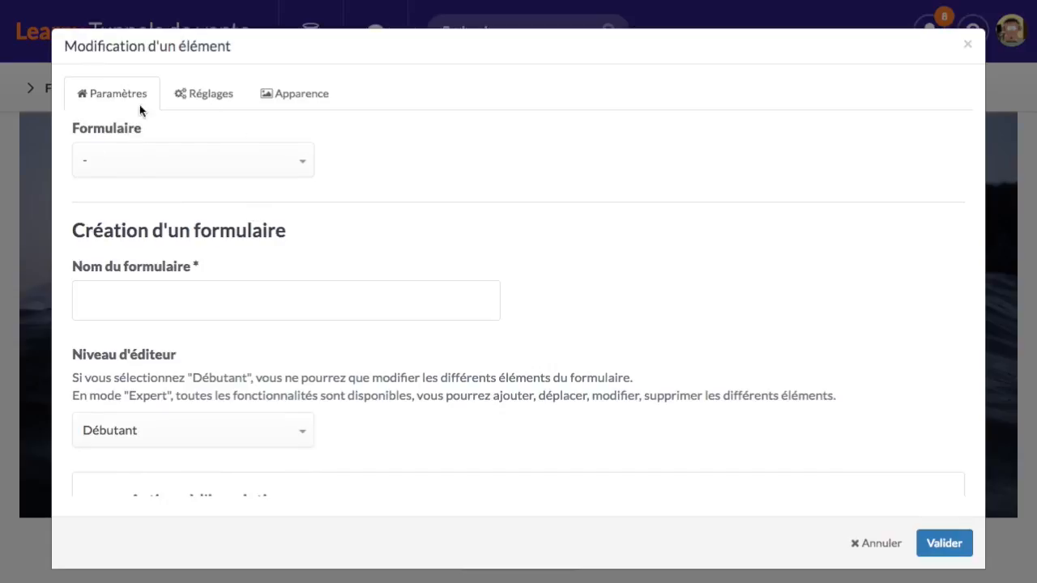
{"action": "left_click", "coordinate": [282, 168]}
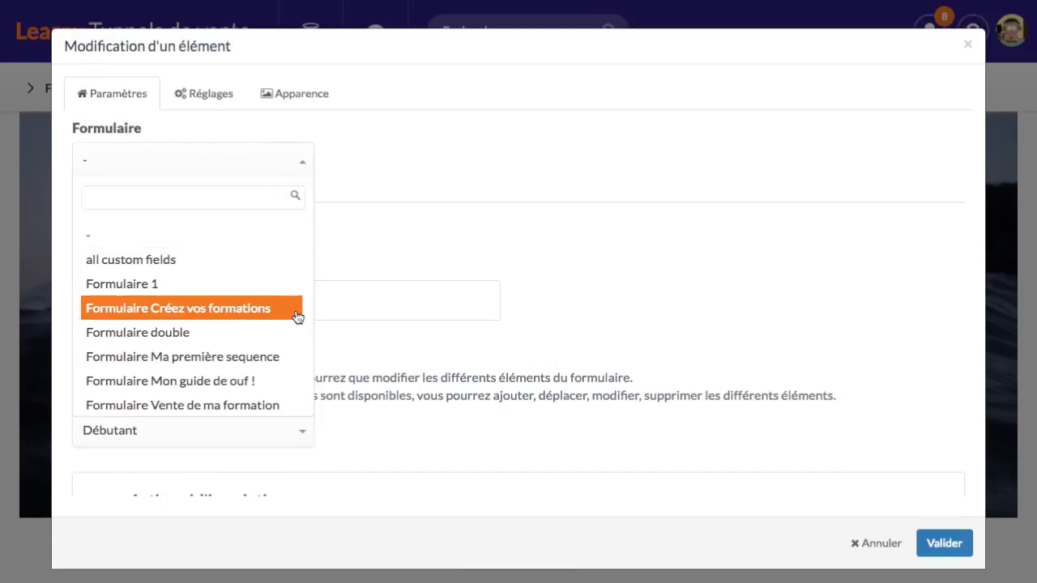
{"action": "scroll", "coordinate": [254, 350], "scroll_direction": "down", "scroll_amount": 1}
{"action": "scroll", "coordinate": [254, 341], "scroll_direction": "up", "scroll_amount": 1}
{"action": "left_click", "coordinate": [407, 210]}
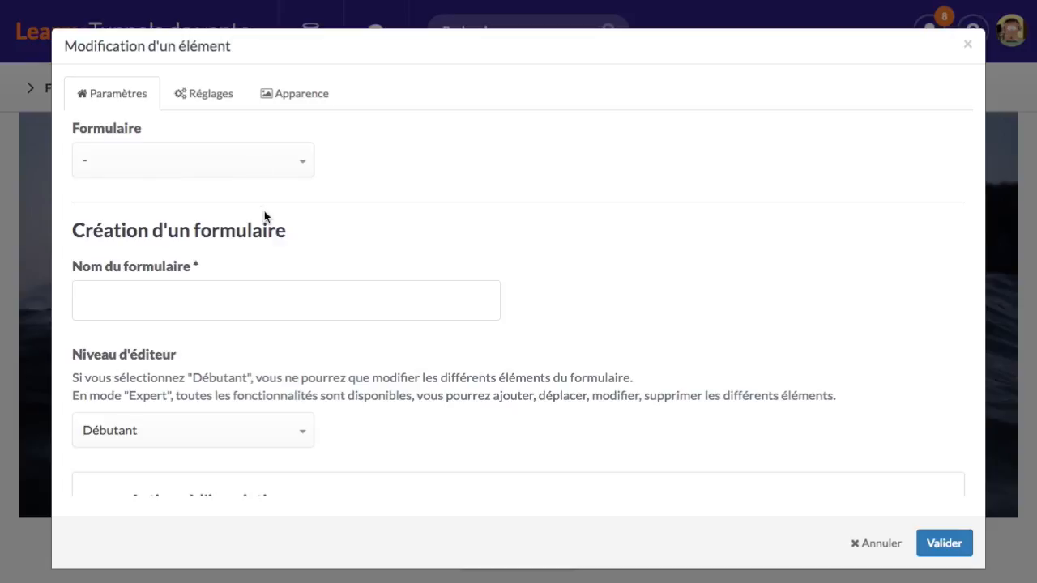
{"action": "left_click", "coordinate": [287, 162]}
{"action": "left_click", "coordinate": [451, 195]}
{"action": "scroll", "coordinate": [202, 280], "scroll_direction": "down", "scroll_amount": 2}
{"action": "scroll", "coordinate": [236, 243], "scroll_direction": "down", "scroll_amount": 3}
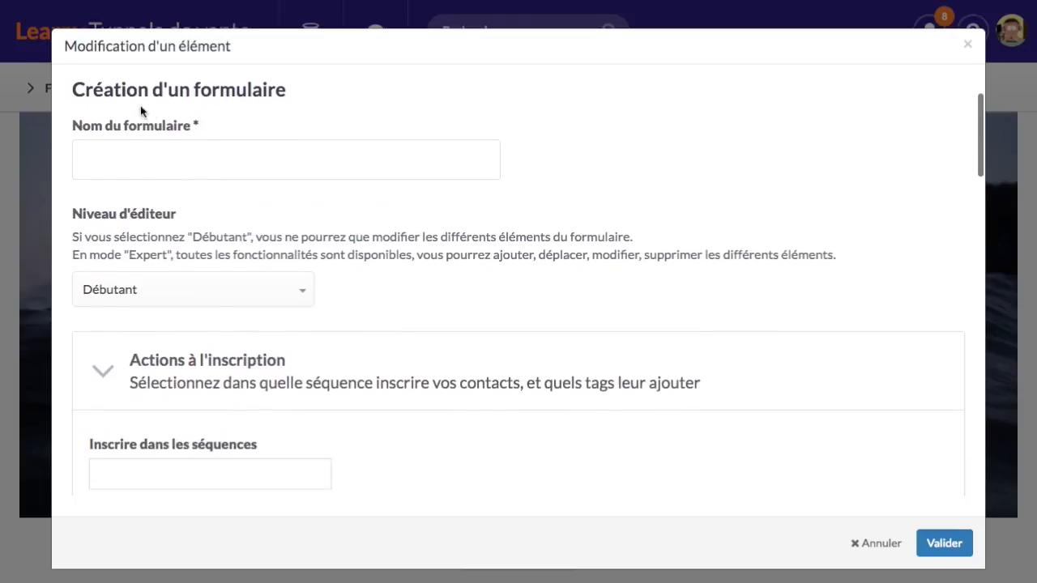
{"action": "left_click", "coordinate": [160, 163]}
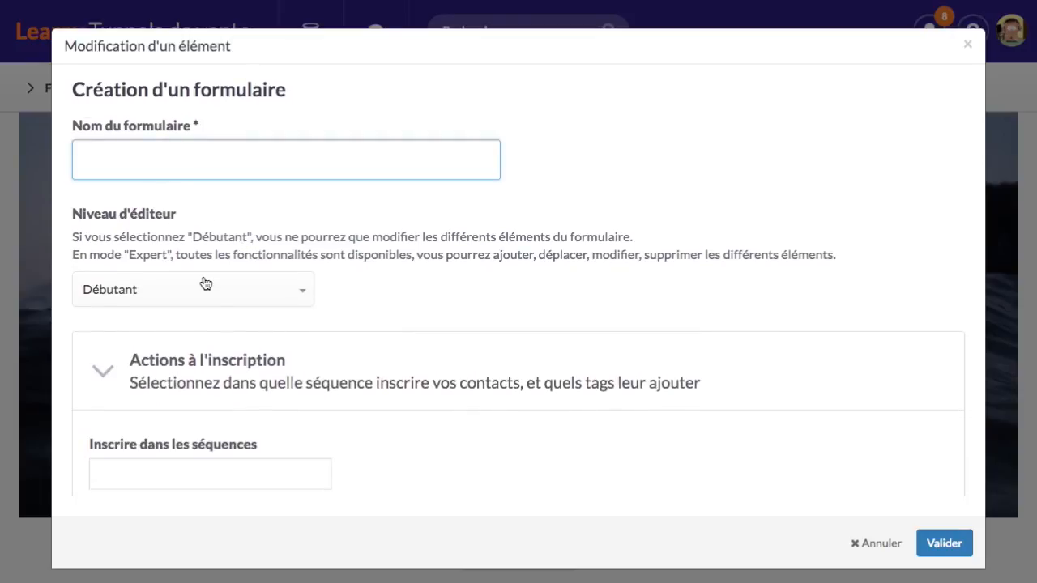
{"action": "type", "text": "I"}
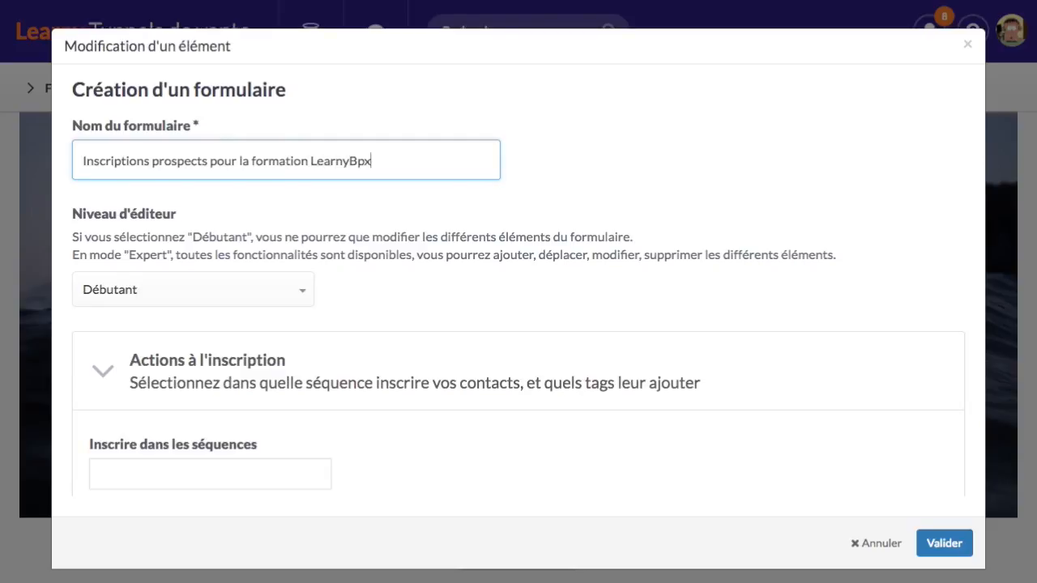
Enrol the form's signups in the [Formation Learnybox] Prospects sequence
{"action": "scroll", "coordinate": [224, 310], "scroll_direction": "down", "scroll_amount": 5}
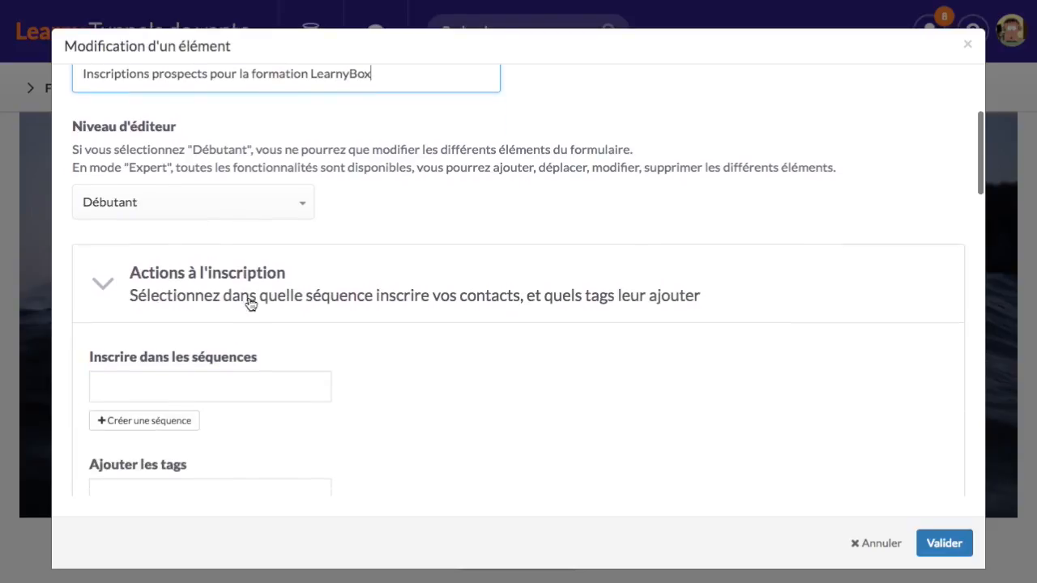
{"action": "scroll", "coordinate": [237, 294], "scroll_direction": "down", "scroll_amount": 2}
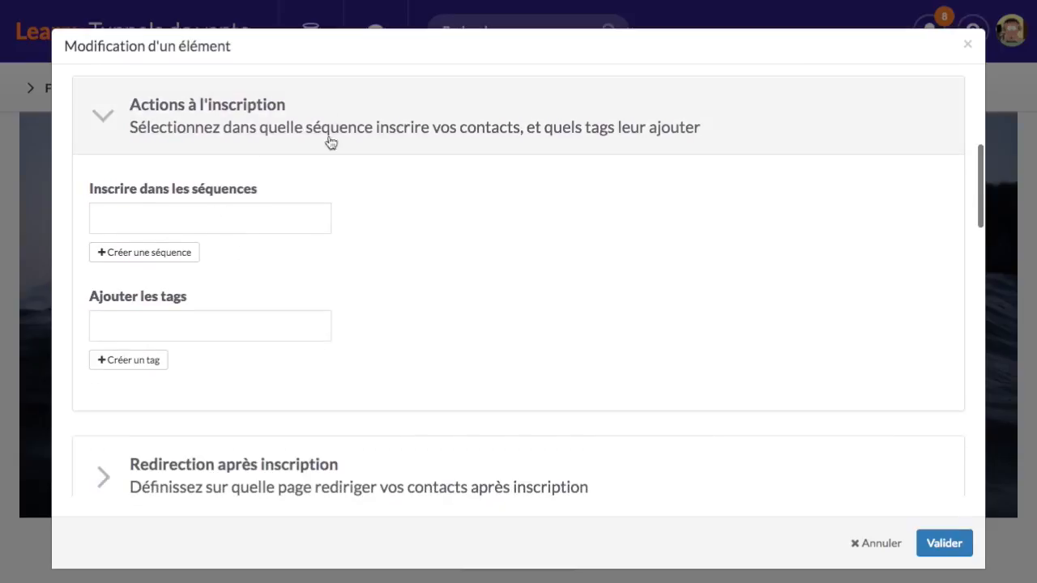
{"action": "left_click", "coordinate": [208, 222]}
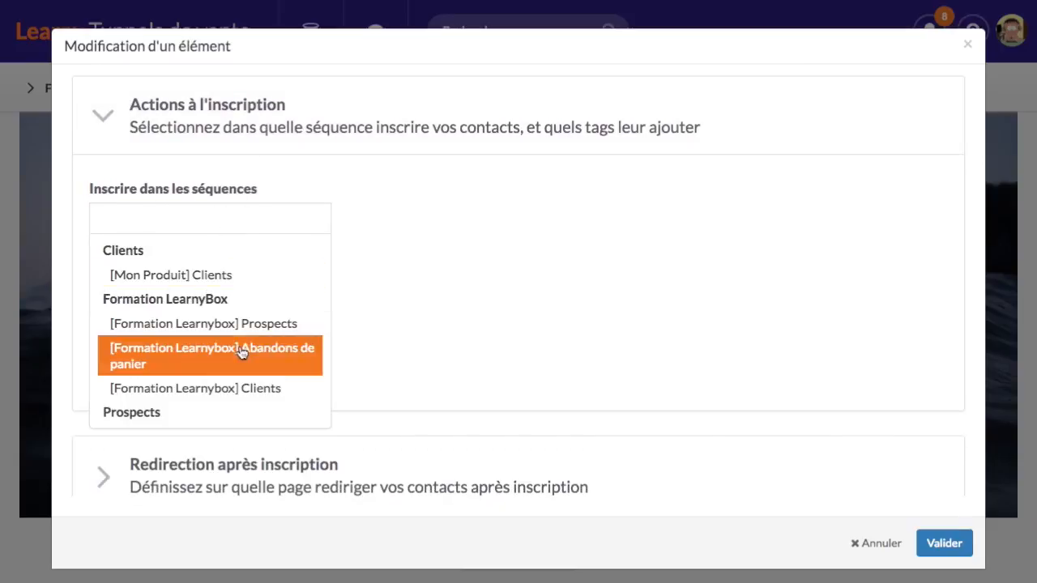
{"action": "scroll", "coordinate": [243, 348], "scroll_direction": "down", "scroll_amount": 2}
{"action": "scroll", "coordinate": [237, 338], "scroll_direction": "up", "scroll_amount": 1}
{"action": "scroll", "coordinate": [211, 324], "scroll_direction": "up", "scroll_amount": 1}
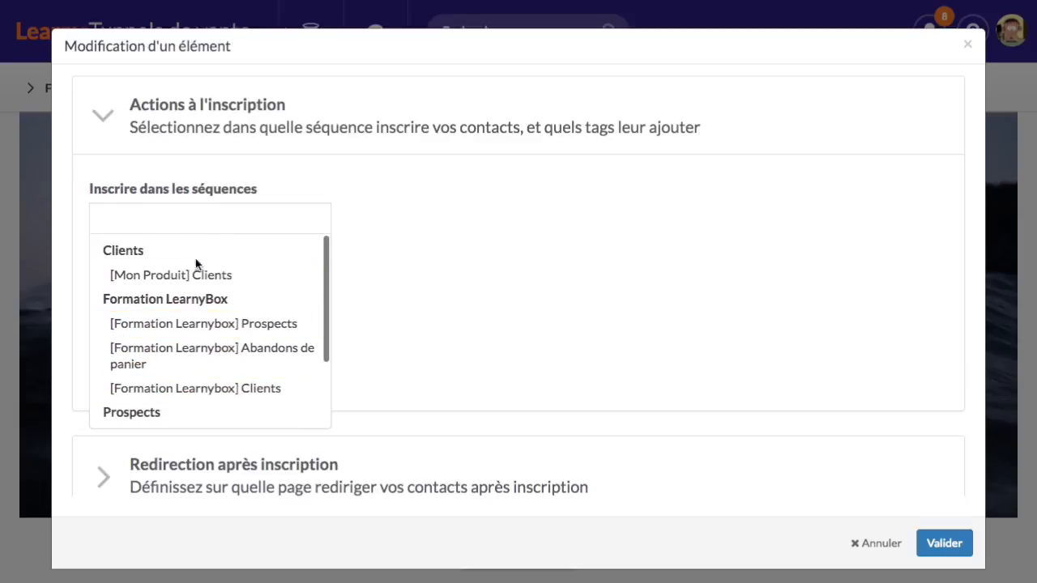
{"action": "scroll", "coordinate": [208, 371], "scroll_direction": "down", "scroll_amount": 3}
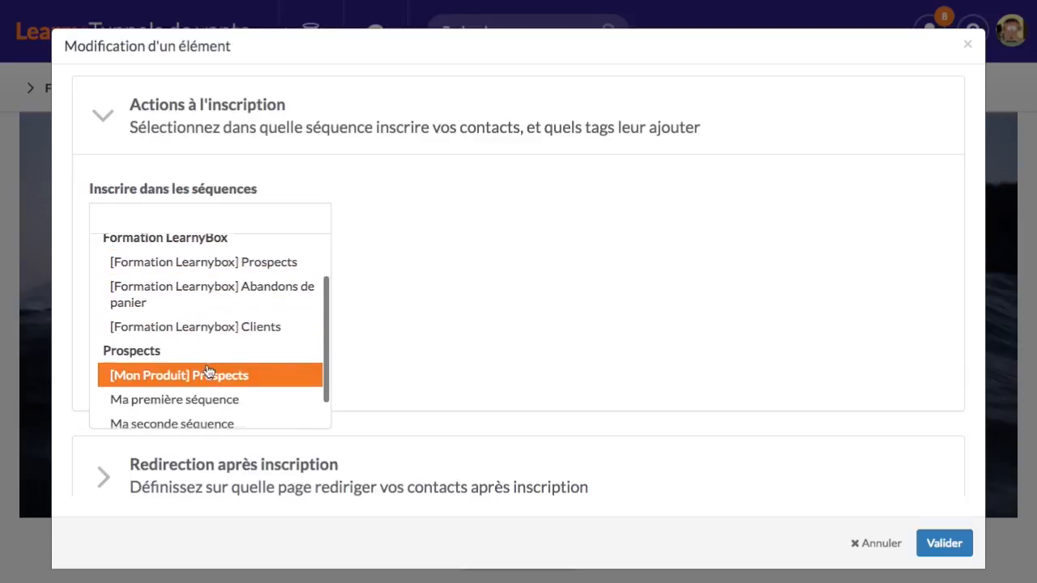
{"action": "scroll", "coordinate": [194, 324], "scroll_direction": "up", "scroll_amount": 3}
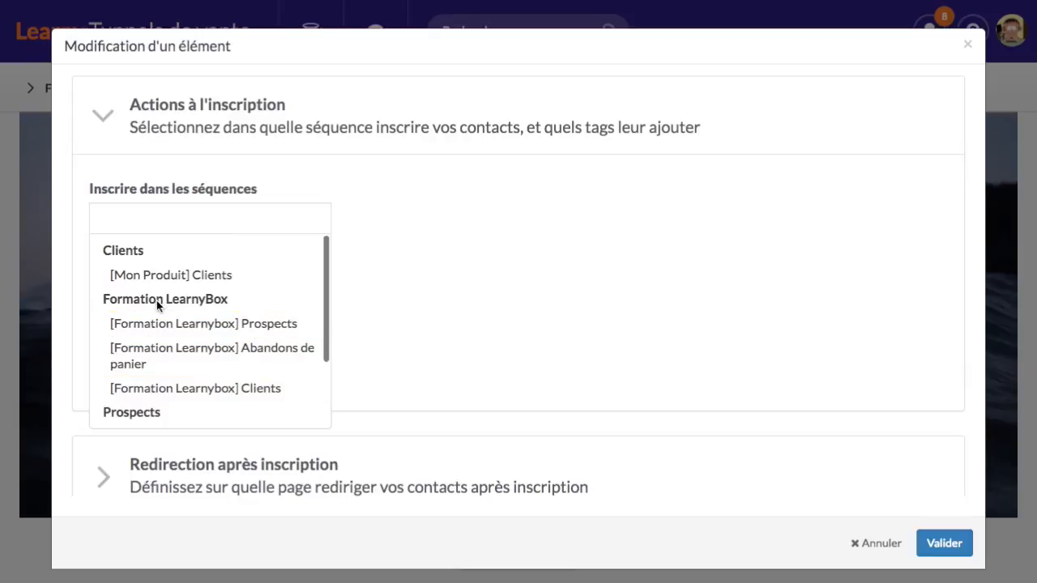
{"action": "left_click", "coordinate": [268, 324]}
{"action": "scroll", "coordinate": [406, 266], "scroll_direction": "down", "scroll_amount": 5}
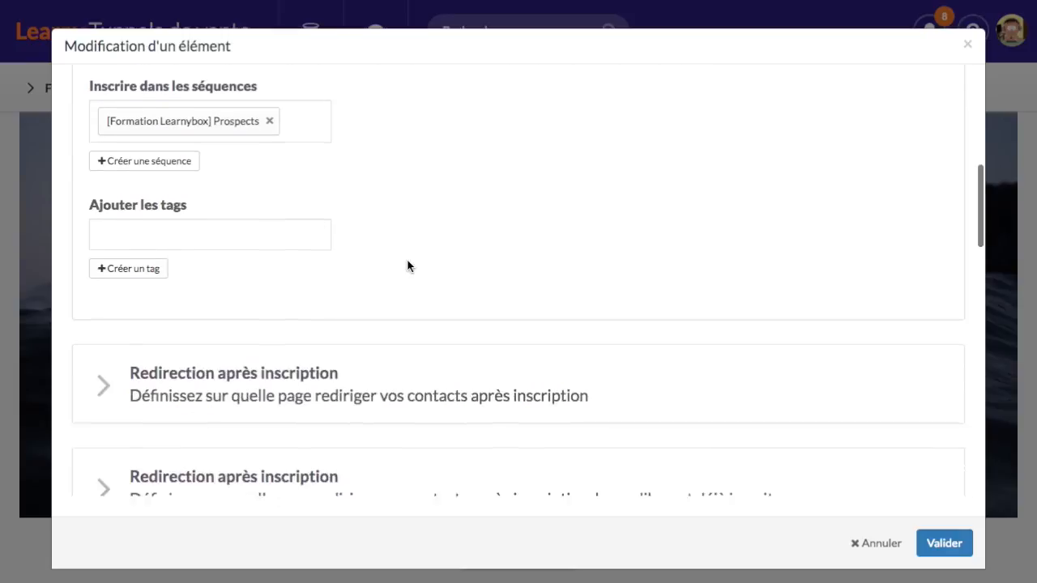
Redirect signups to the 1ère vidéo gratuite page after they subscribe
{"action": "left_click", "coordinate": [312, 268]}
{"action": "scroll", "coordinate": [312, 284], "scroll_direction": "up", "scroll_amount": 2}
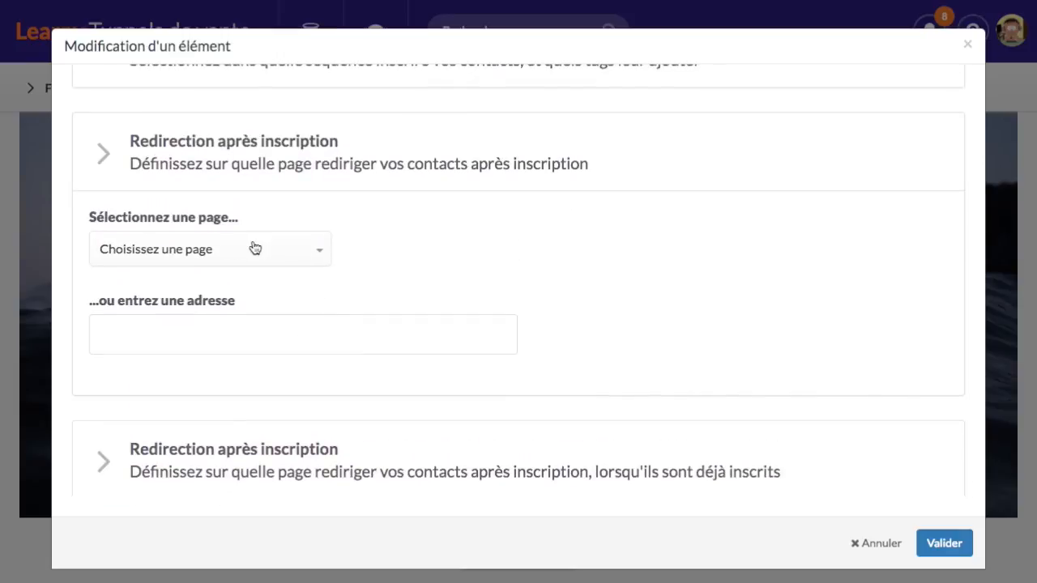
{"action": "left_click", "coordinate": [261, 250]}
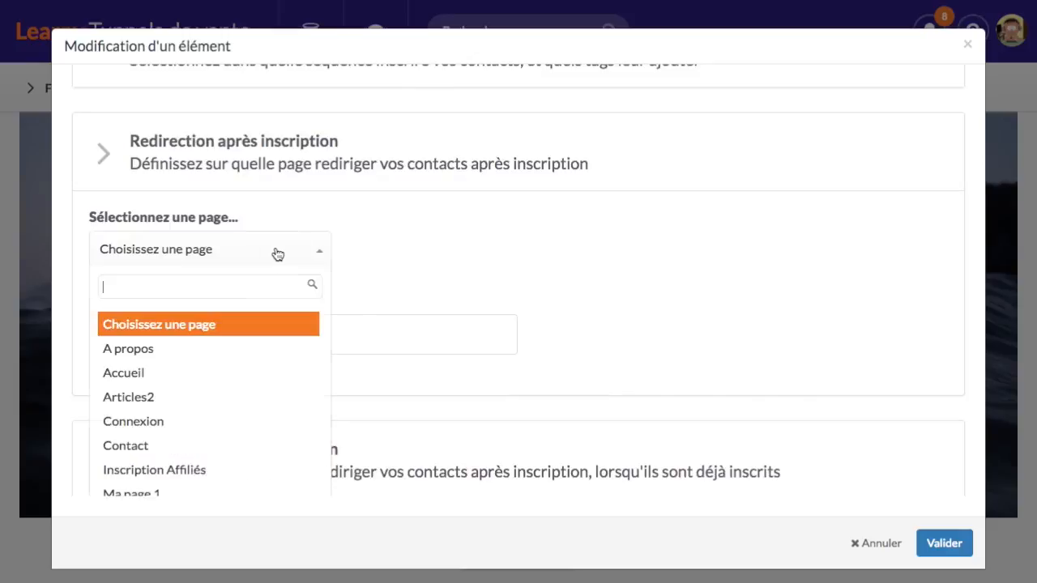
{"action": "scroll", "coordinate": [273, 384], "scroll_direction": "down", "scroll_amount": 2}
{"action": "scroll", "coordinate": [267, 385], "scroll_direction": "down", "scroll_amount": 5}
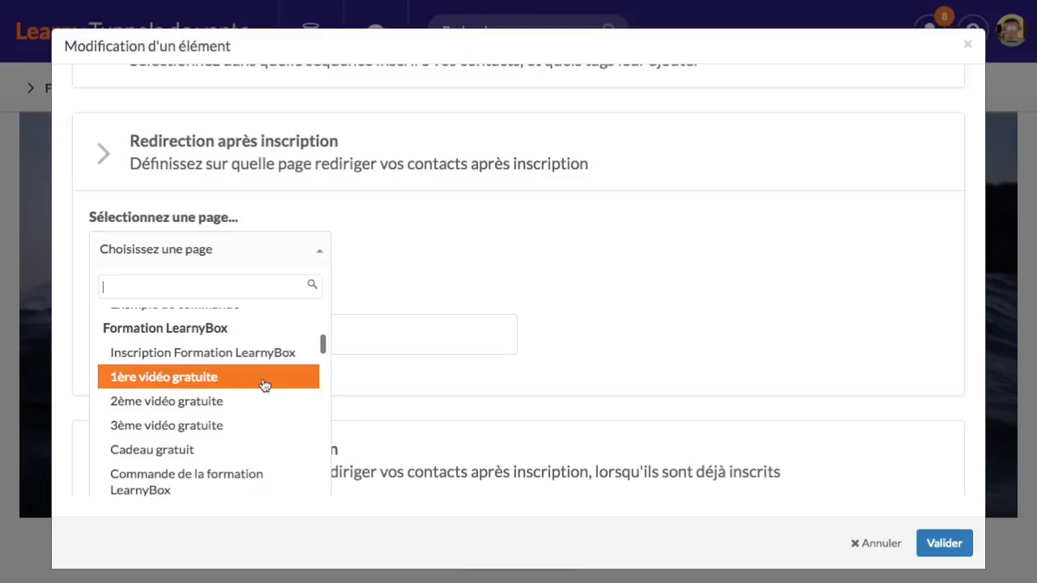
{"action": "scroll", "coordinate": [264, 385], "scroll_direction": "down", "scroll_amount": 1}
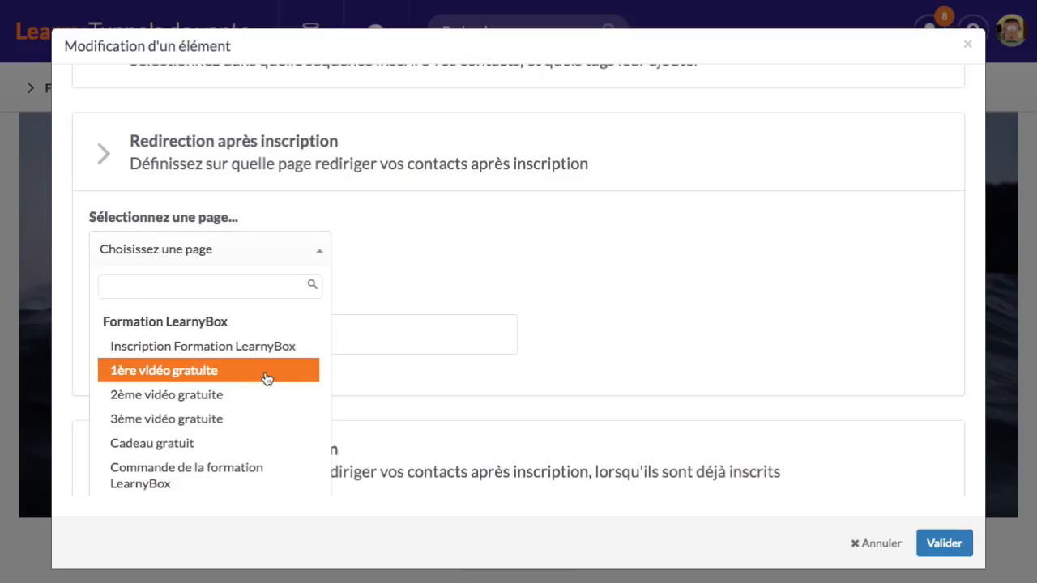
{"action": "left_click", "coordinate": [266, 372]}
{"action": "scroll", "coordinate": [497, 231], "scroll_direction": "down", "scroll_amount": 5}
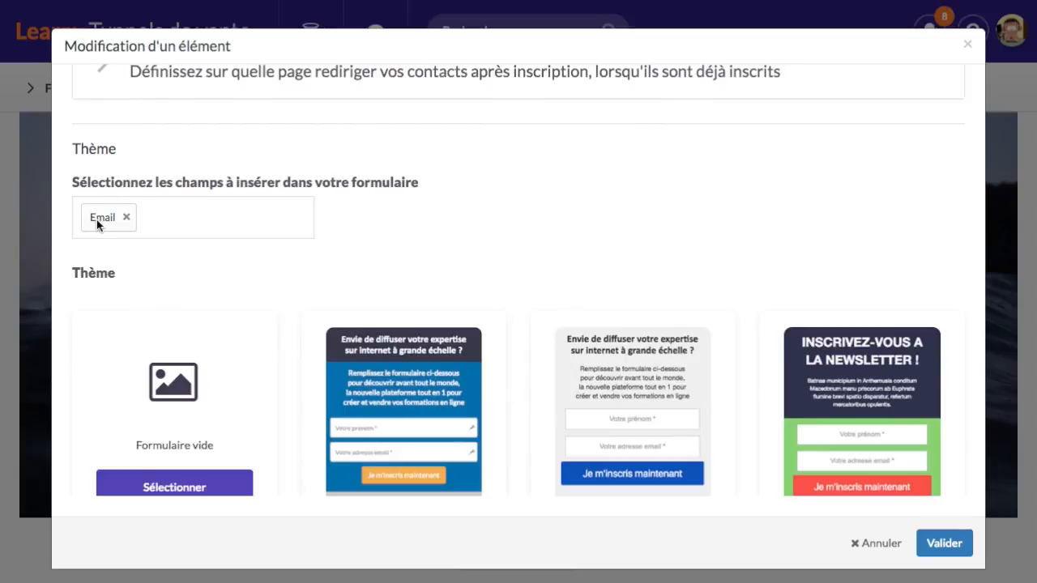
Add a Prénom field to the form alongside Email
{"action": "left_click", "coordinate": [200, 221]}
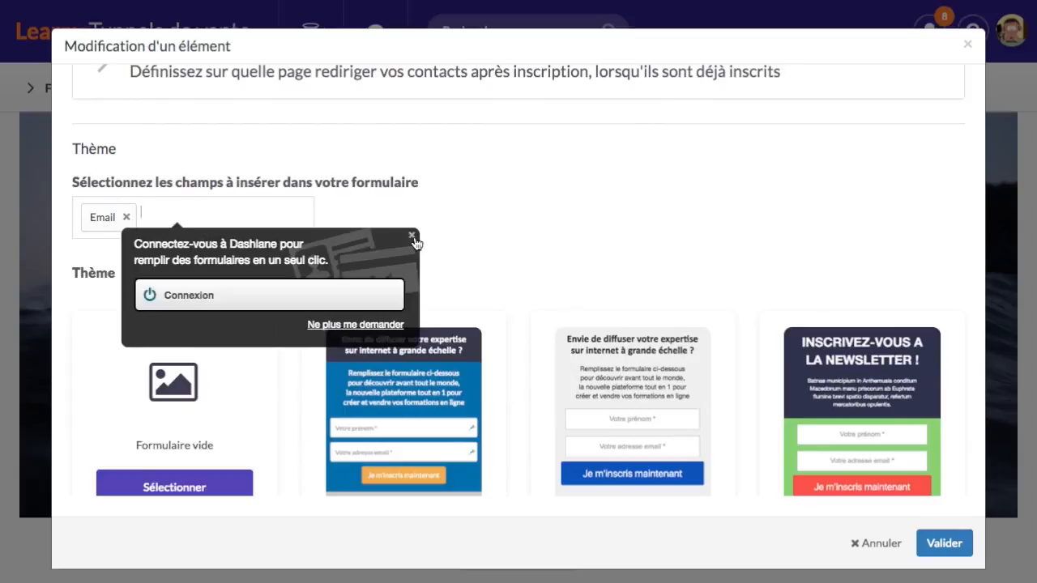
{"action": "left_click", "coordinate": [411, 236]}
{"action": "left_click", "coordinate": [164, 213]}
{"action": "left_click", "coordinate": [203, 256]}
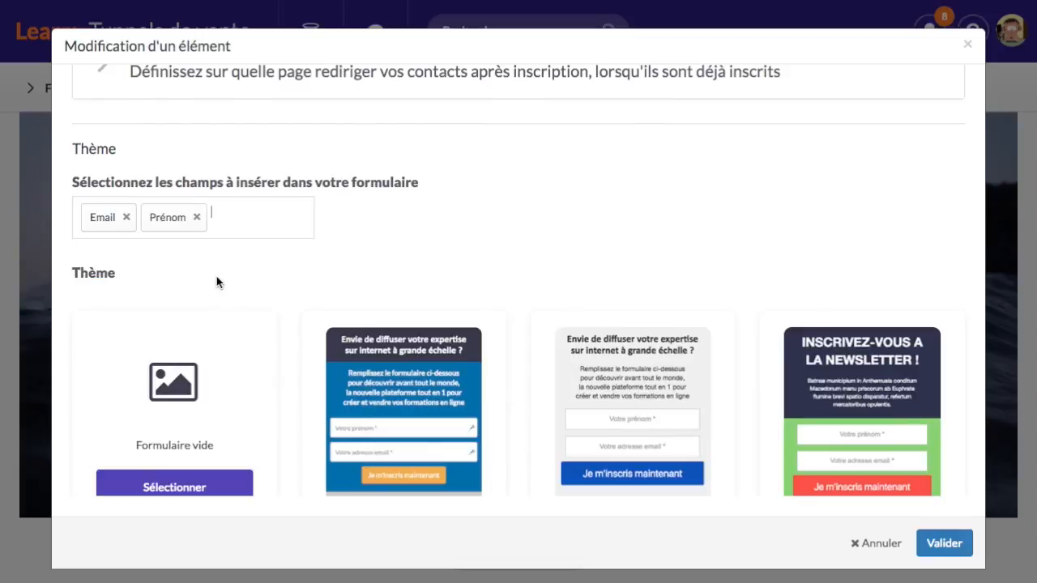
Apply the grey 'Envie de diffuser votre expertise' form template with Valider
{"action": "scroll", "coordinate": [328, 262], "scroll_direction": "down", "scroll_amount": 3}
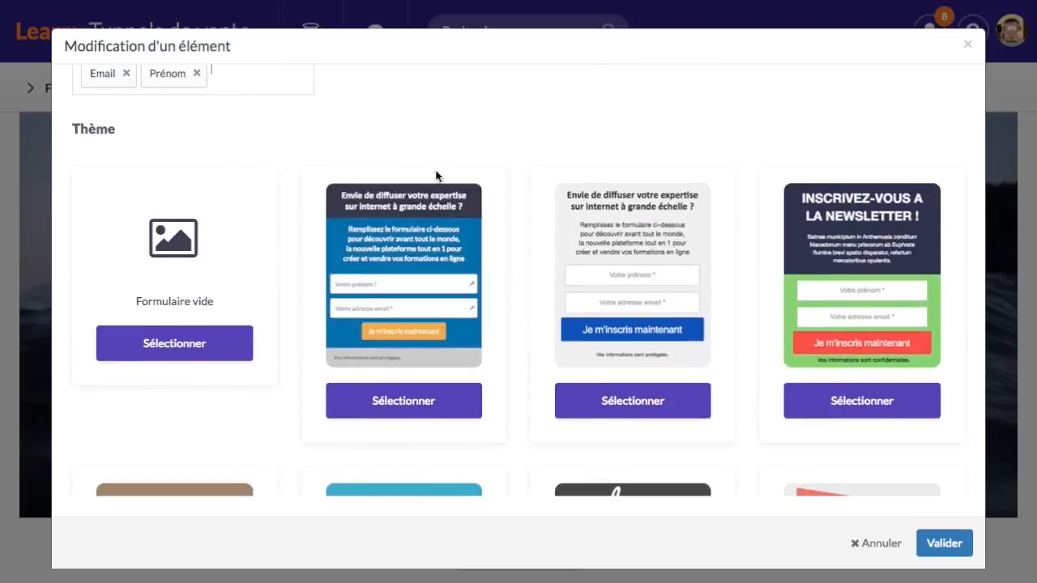
{"action": "scroll", "coordinate": [704, 222], "scroll_direction": "down", "scroll_amount": 5}
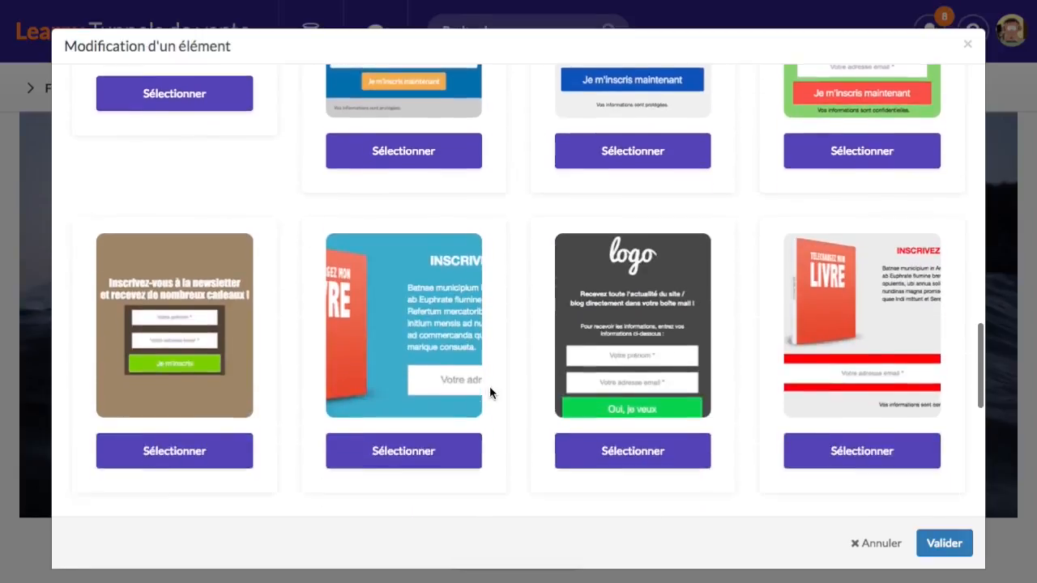
{"action": "scroll", "coordinate": [715, 331], "scroll_direction": "up", "scroll_amount": 4}
{"action": "scroll", "coordinate": [713, 325], "scroll_direction": "down", "scroll_amount": 1}
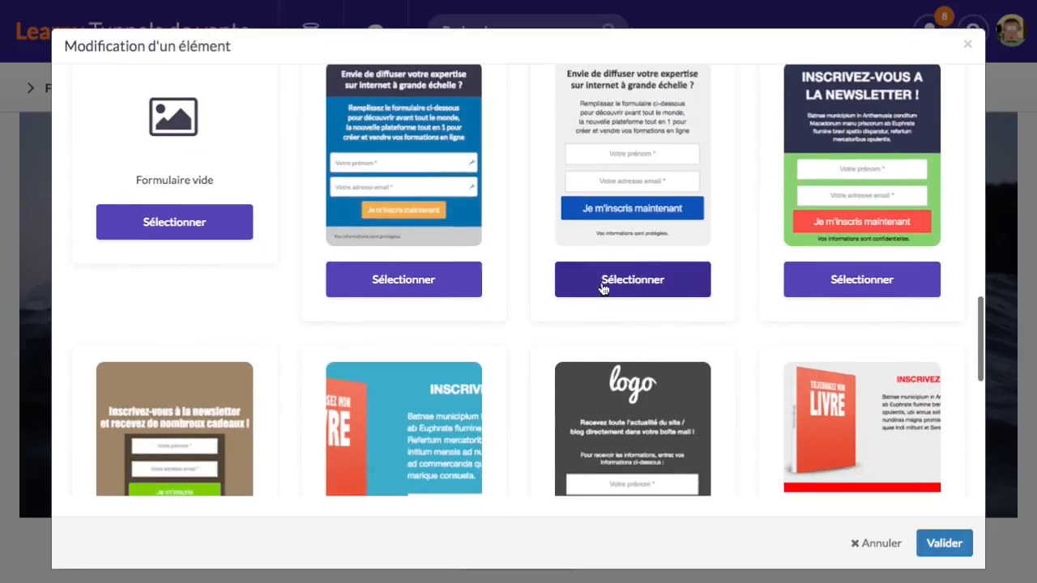
{"action": "left_click", "coordinate": [603, 283]}
{"action": "scroll", "coordinate": [610, 293], "scroll_direction": "up", "scroll_amount": 1}
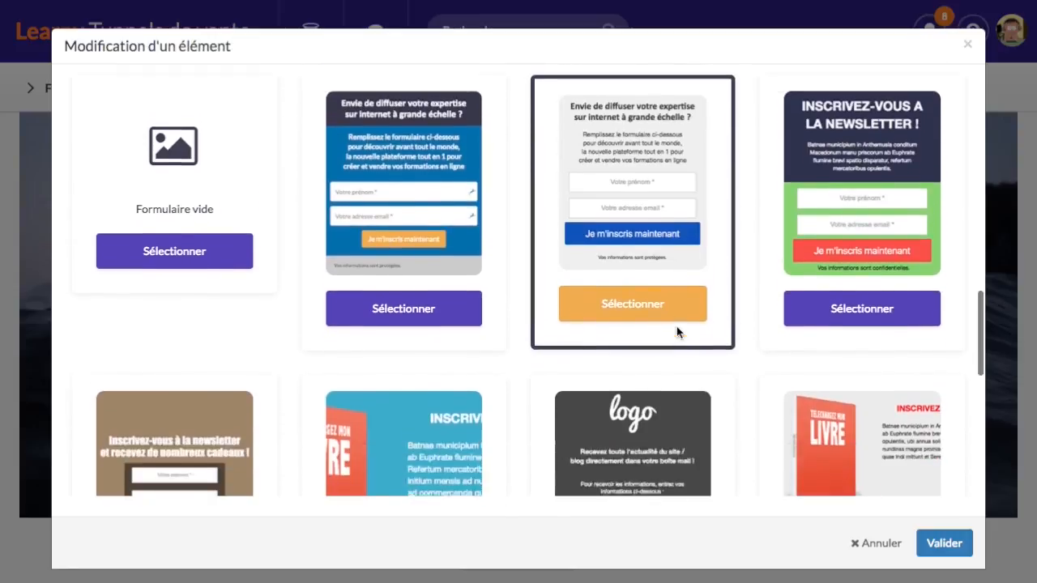
{"action": "scroll", "coordinate": [688, 243], "scroll_direction": "down", "scroll_amount": 7}
{"action": "scroll", "coordinate": [687, 243], "scroll_direction": "down", "scroll_amount": 1}
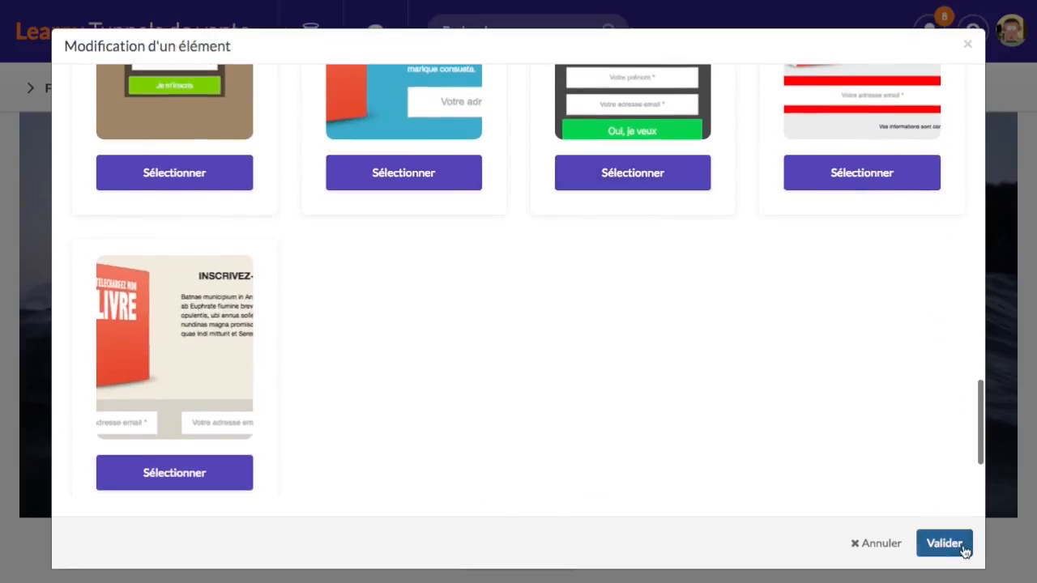
{"action": "left_click", "coordinate": [964, 549]}
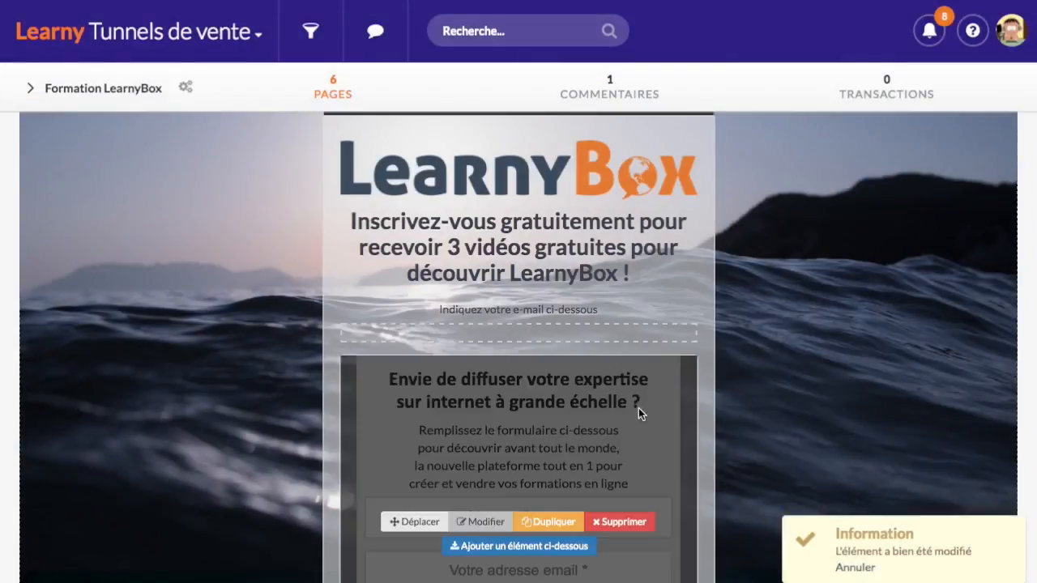
{"action": "scroll", "coordinate": [505, 332], "scroll_direction": "down", "scroll_amount": 3}
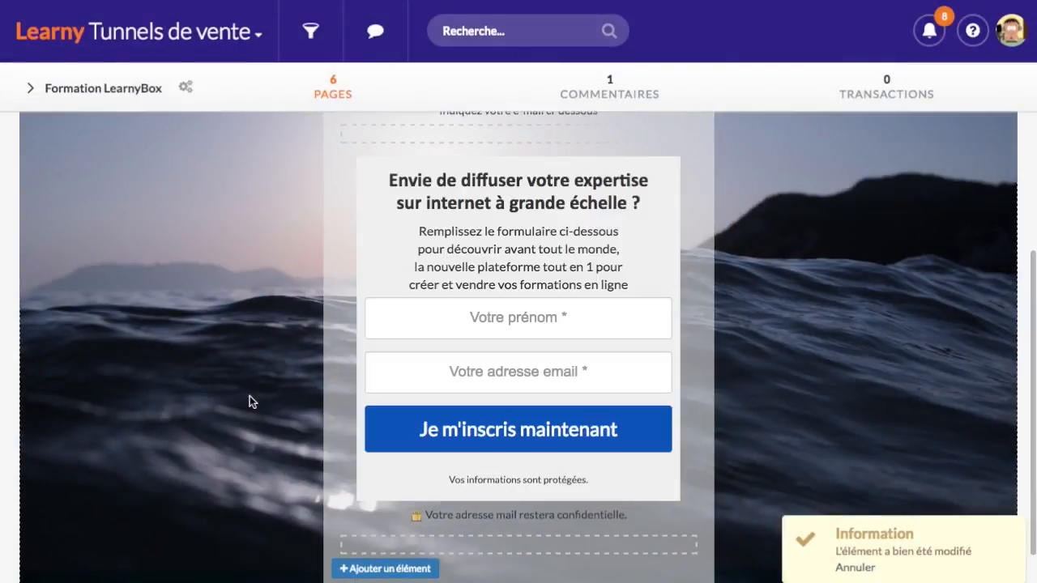
{"action": "scroll", "coordinate": [250, 398], "scroll_direction": "up", "scroll_amount": 2}
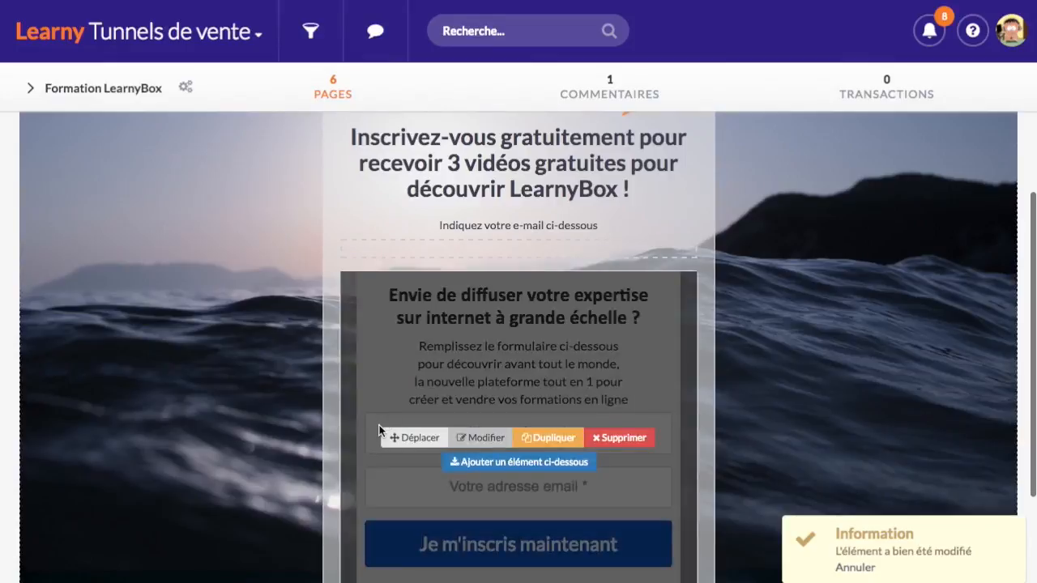
{"action": "scroll", "coordinate": [478, 243], "scroll_direction": "down", "scroll_amount": 2}
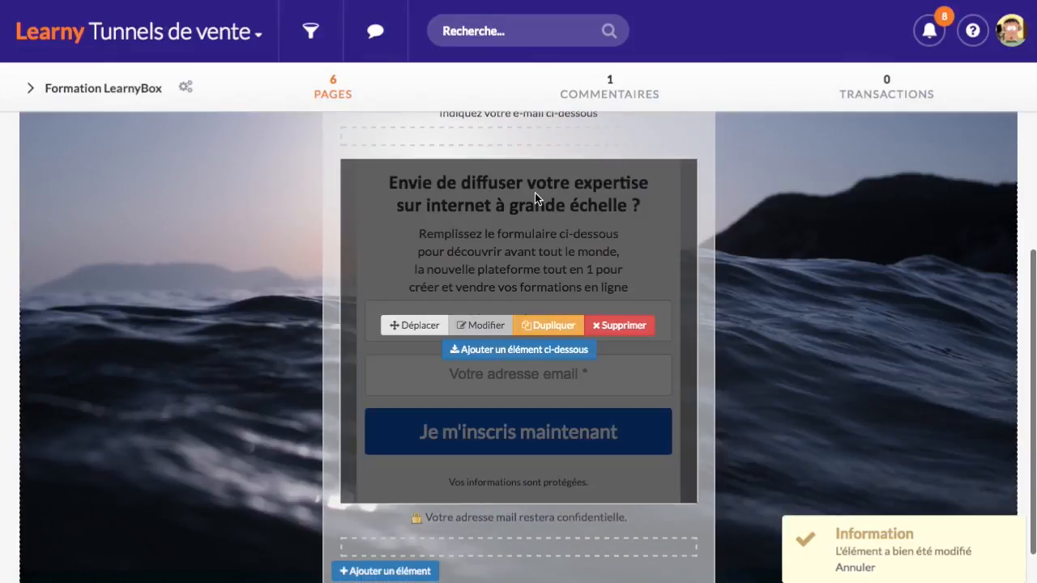
{"action": "scroll", "coordinate": [324, 331], "scroll_direction": "up", "scroll_amount": 3}
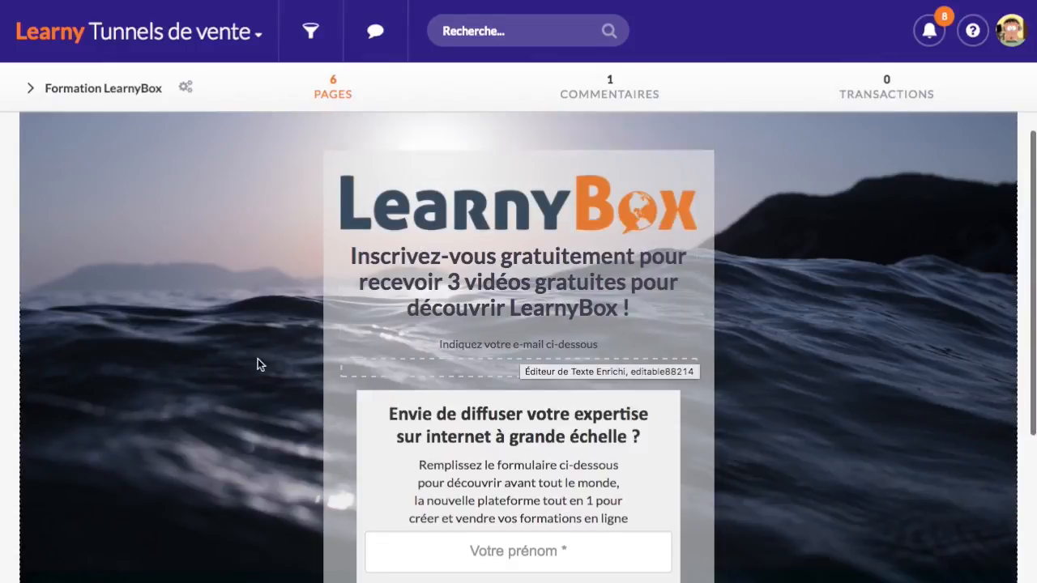
{"action": "scroll", "coordinate": [258, 359], "scroll_direction": "down", "scroll_amount": 2}
{"action": "scroll", "coordinate": [440, 289], "scroll_direction": "down", "scroll_amount": 1}
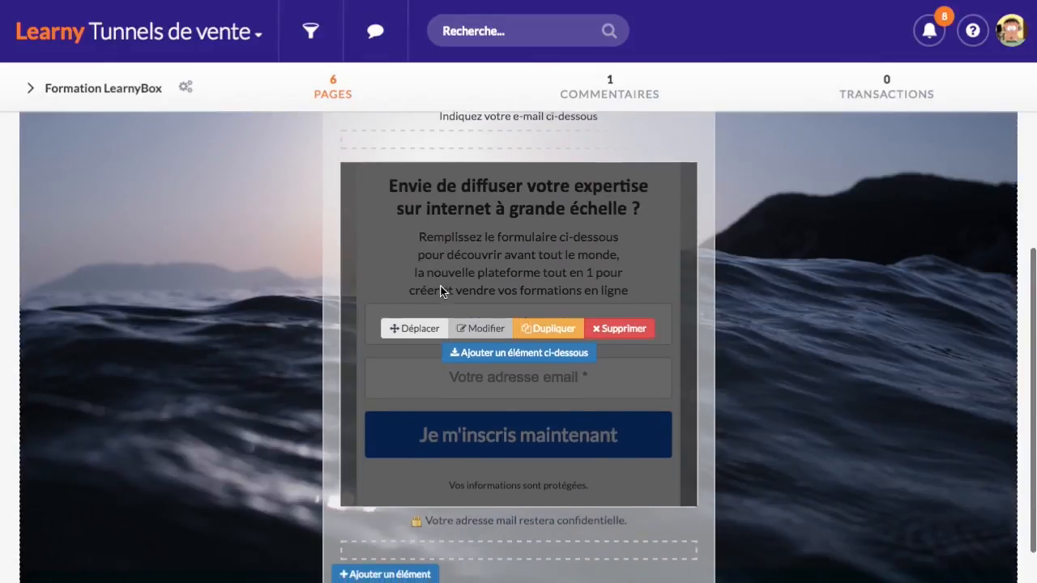
{"action": "scroll", "coordinate": [526, 423], "scroll_direction": "down", "scroll_amount": 1}
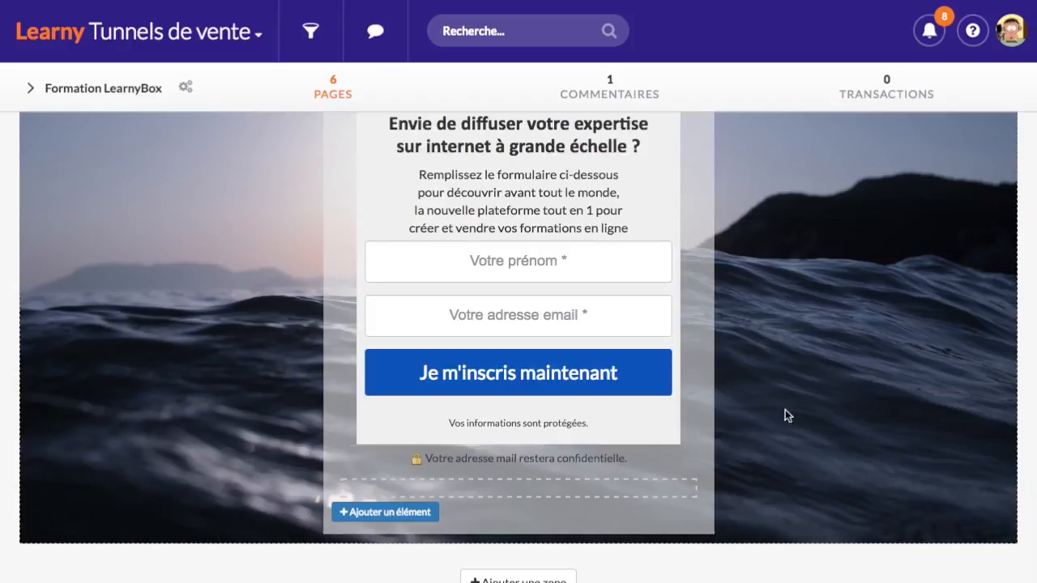
{"action": "scroll", "coordinate": [457, 437], "scroll_direction": "up", "scroll_amount": 2}
{"action": "scroll", "coordinate": [474, 392], "scroll_direction": "down", "scroll_amount": 1}
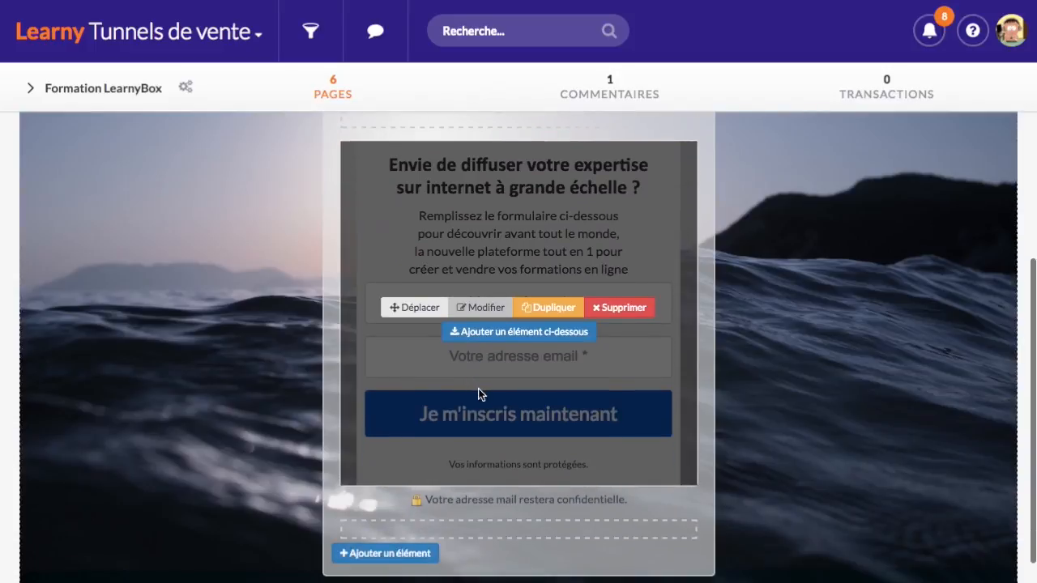
Reopen the sign-up form's settings and point out its 0.00% conversion rate and 0 views / 0 signups
{"action": "left_click", "coordinate": [497, 308]}
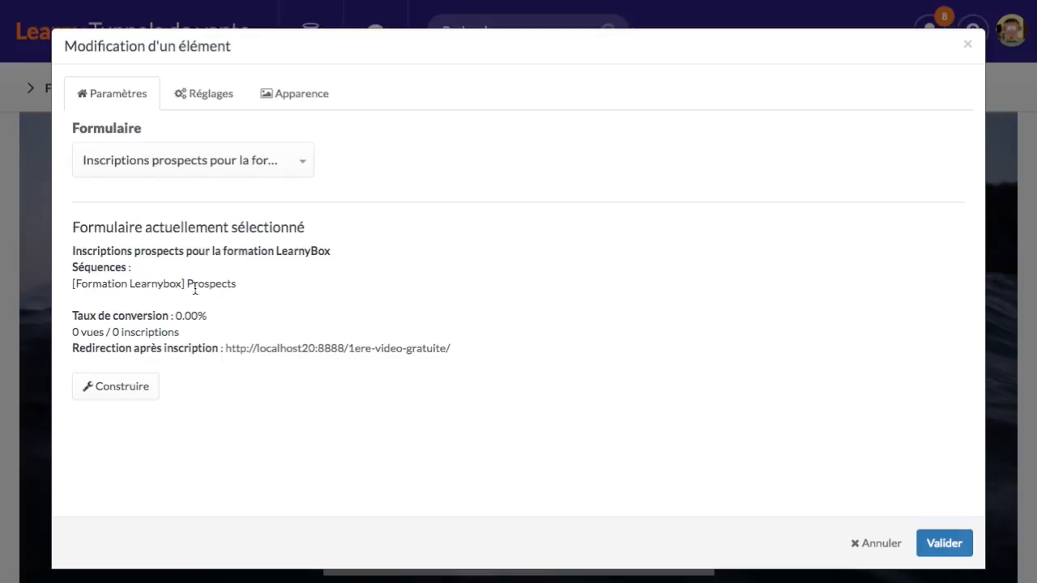
{"action": "left_click_drag", "start_coordinate": [177, 318], "coordinate": [215, 317]}
{"action": "left_click", "coordinate": [216, 326]}
{"action": "left_click_drag", "start_coordinate": [77, 335], "coordinate": [126, 335]}
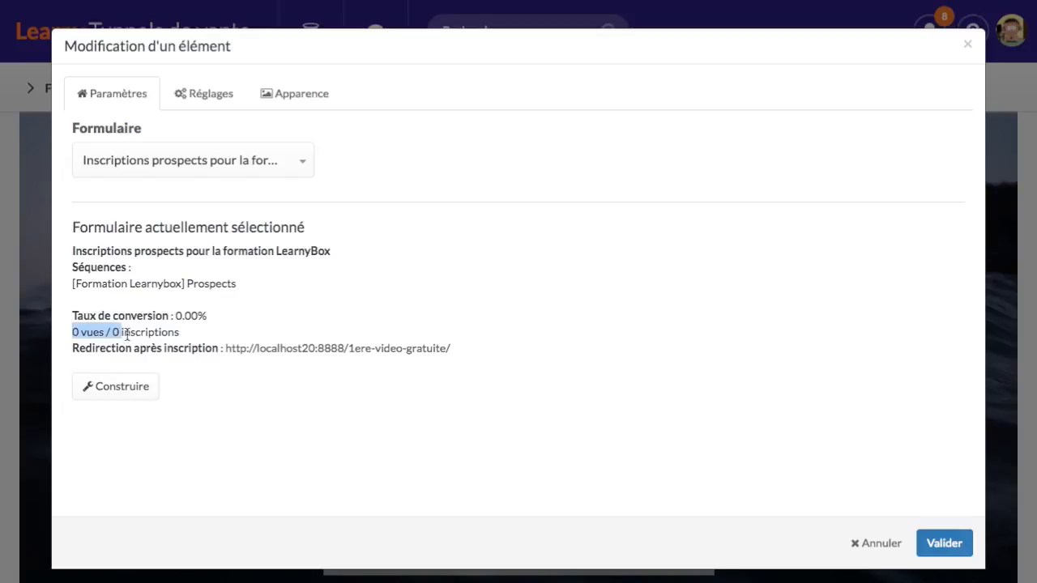
{"action": "left_click", "coordinate": [138, 337]}
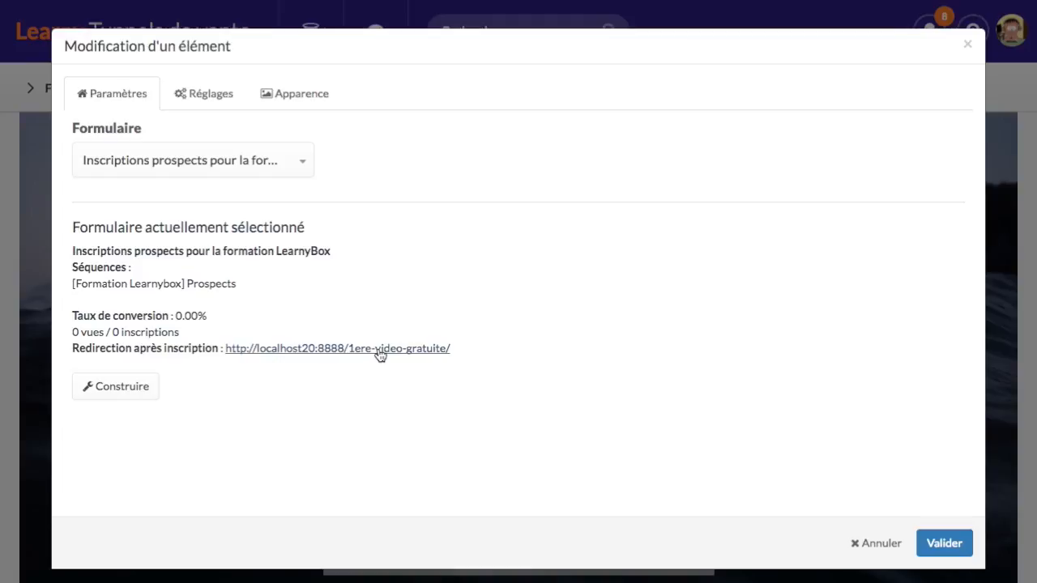
Open the linked prospects form and switch it to the expert editor
{"action": "left_click", "coordinate": [140, 391]}
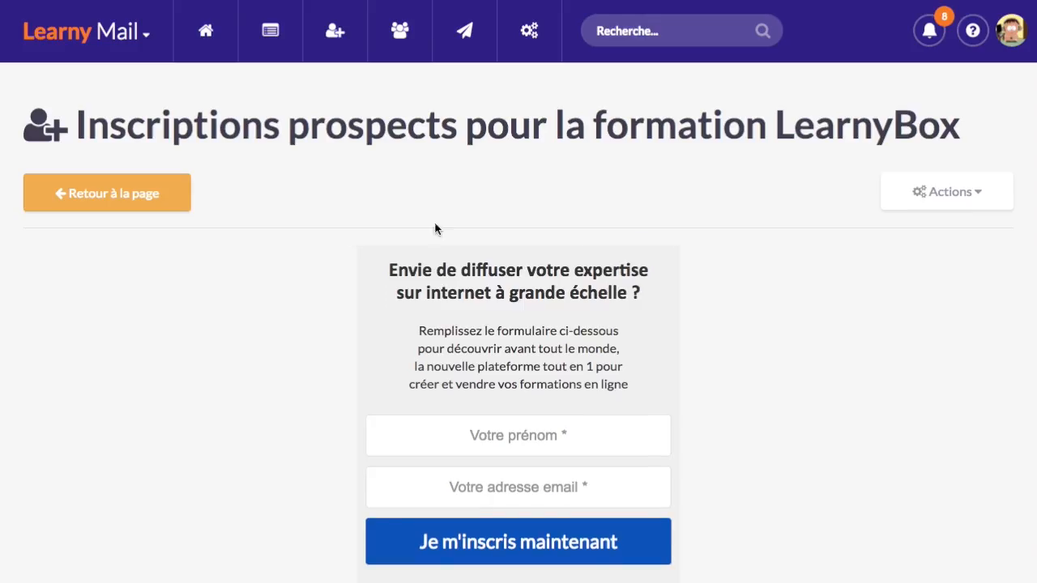
{"action": "scroll", "coordinate": [441, 243], "scroll_direction": "down", "scroll_amount": 1}
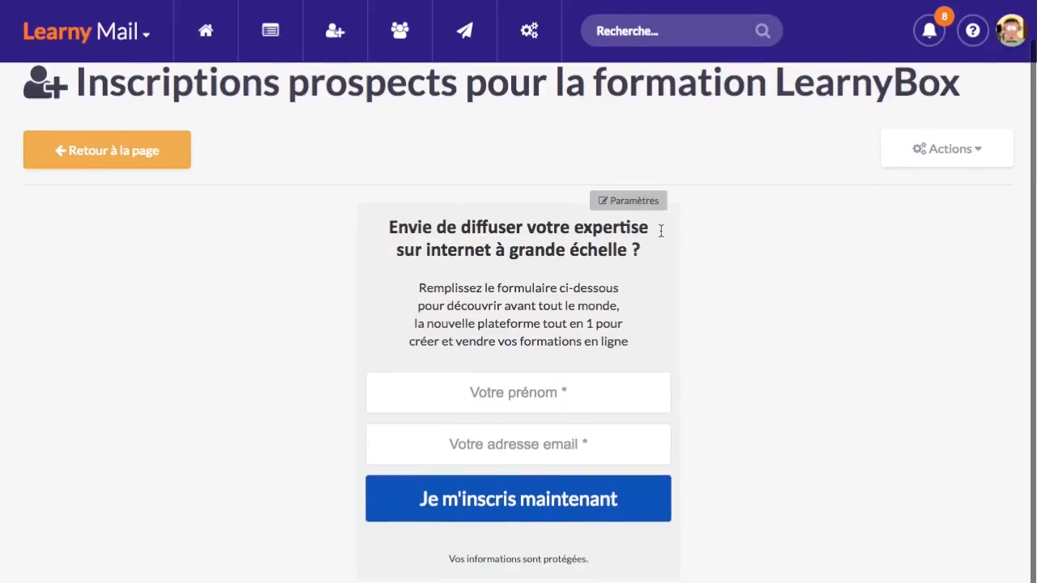
{"action": "left_click", "coordinate": [976, 149]}
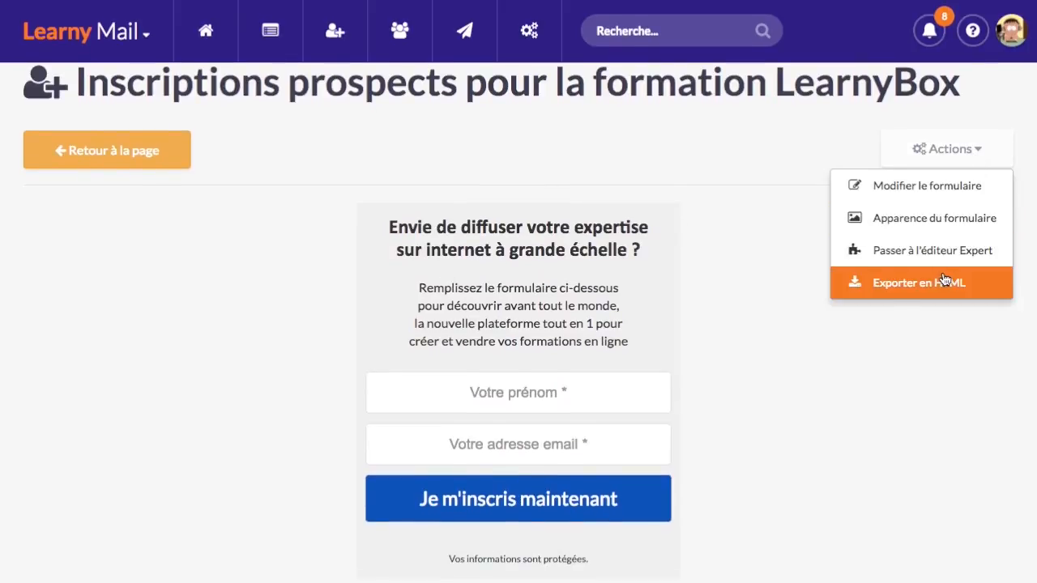
{"action": "left_click", "coordinate": [765, 272]}
{"action": "mouse_move", "coordinate": [527, 397]}
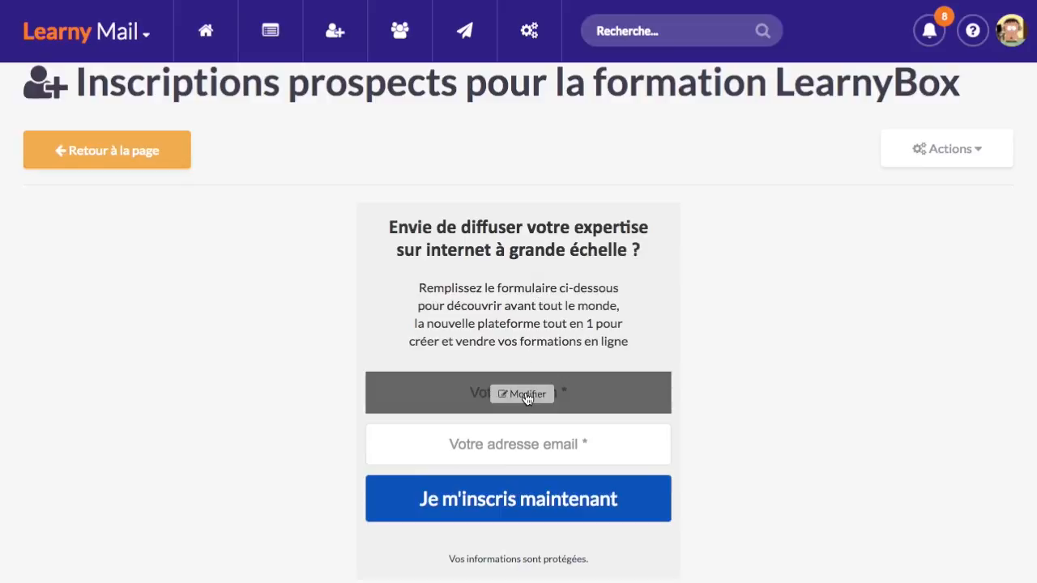
{"action": "left_click", "coordinate": [918, 138]}
{"action": "left_click", "coordinate": [872, 253]}
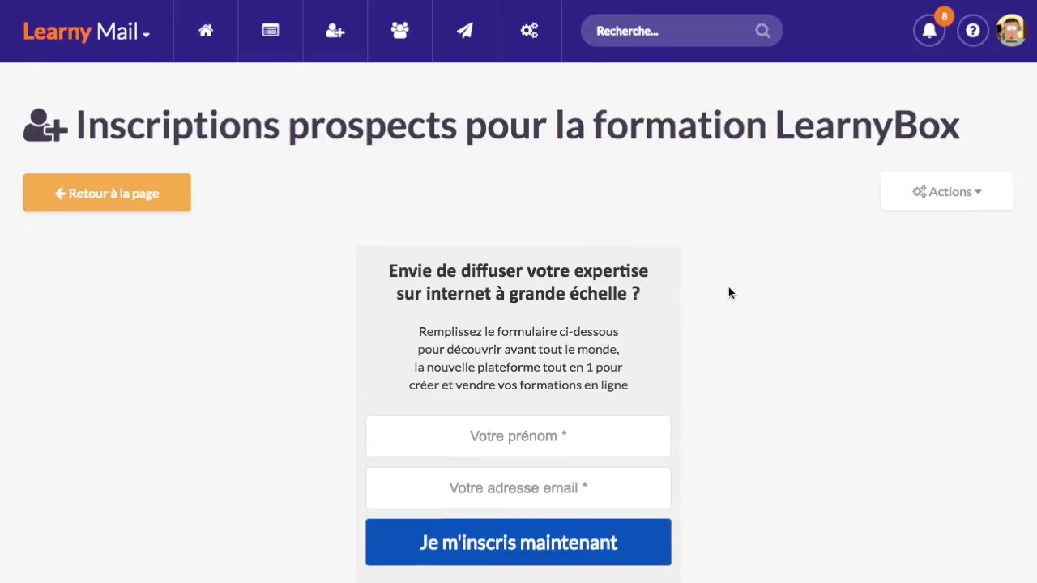
{"action": "scroll", "coordinate": [521, 259], "scroll_direction": "down", "scroll_amount": 1}
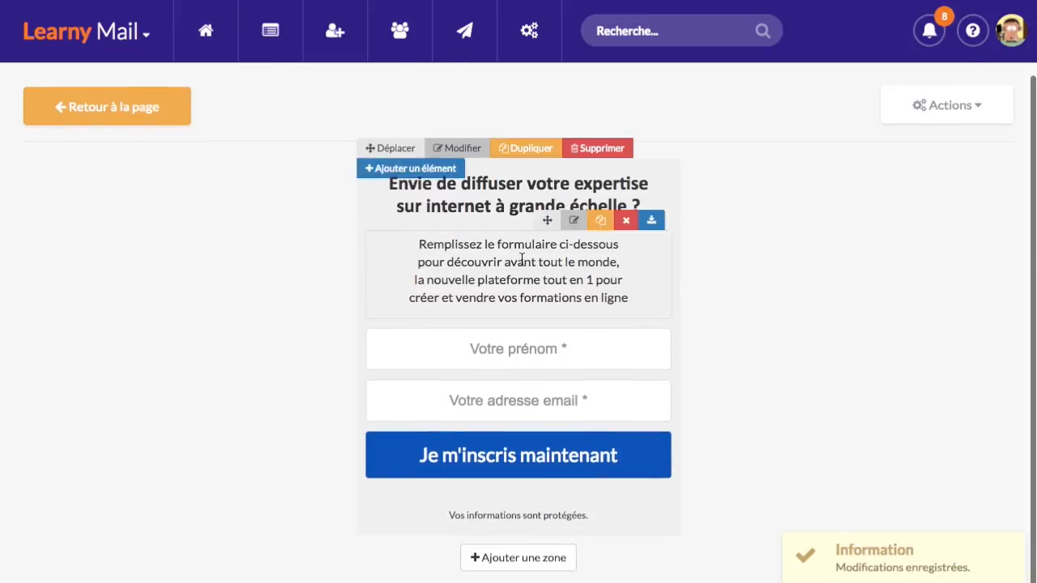
{"action": "scroll", "coordinate": [521, 259], "scroll_direction": "up", "scroll_amount": 1}
Delete the heading, the Remplissez le formulaire paragraph, the Vos informations sont protégées note and the bottom area
{"action": "left_click", "coordinate": [630, 213]}
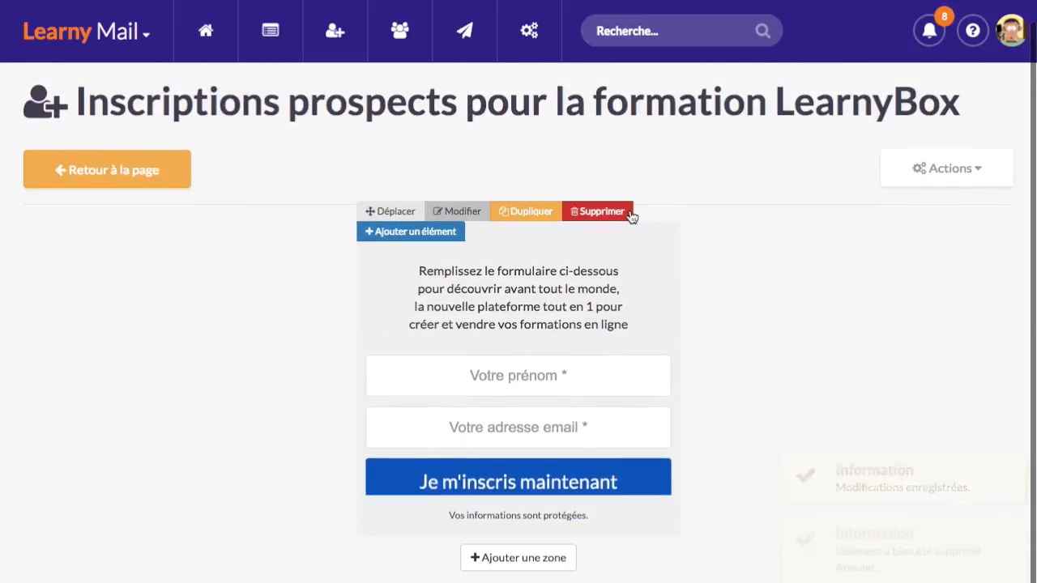
{"action": "left_click", "coordinate": [625, 216]}
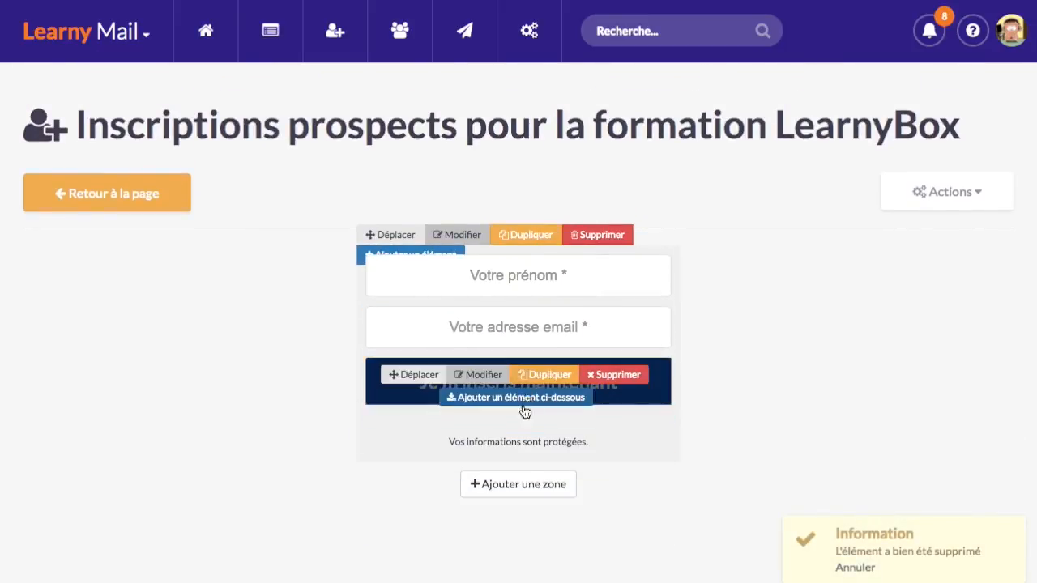
{"action": "left_click", "coordinate": [626, 420]}
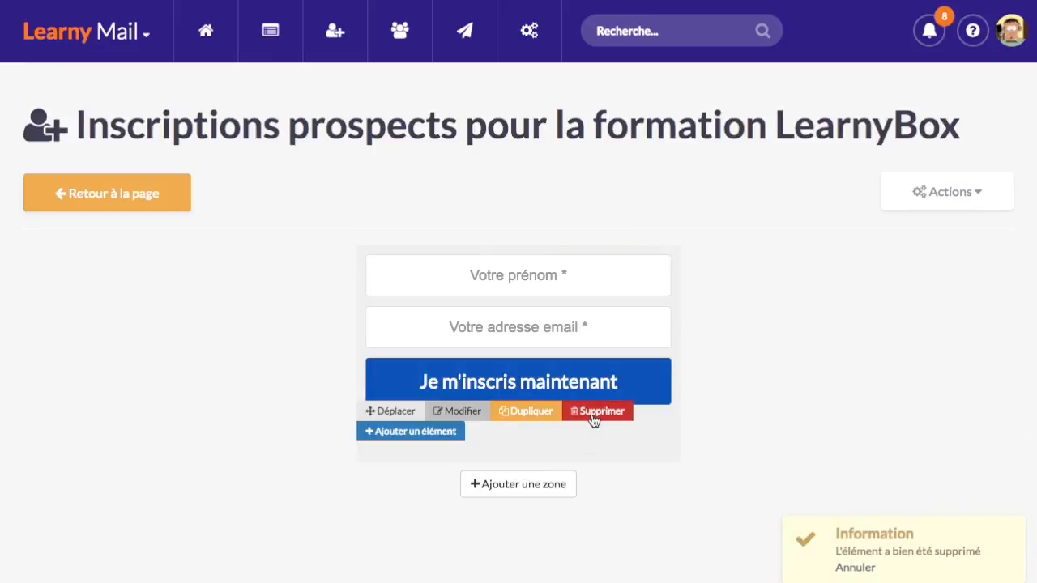
{"action": "left_click", "coordinate": [594, 414]}
{"action": "left_click", "coordinate": [707, 158]}
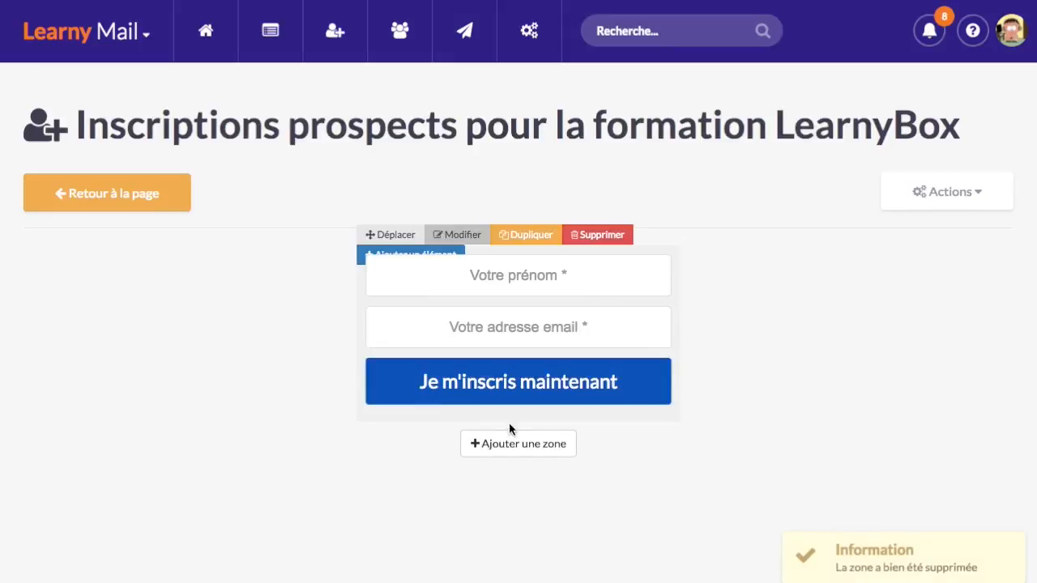
Shorten the button text to 'Je m'inscris' by removing 'maintenant', and save
{"action": "left_click", "coordinate": [489, 383]}
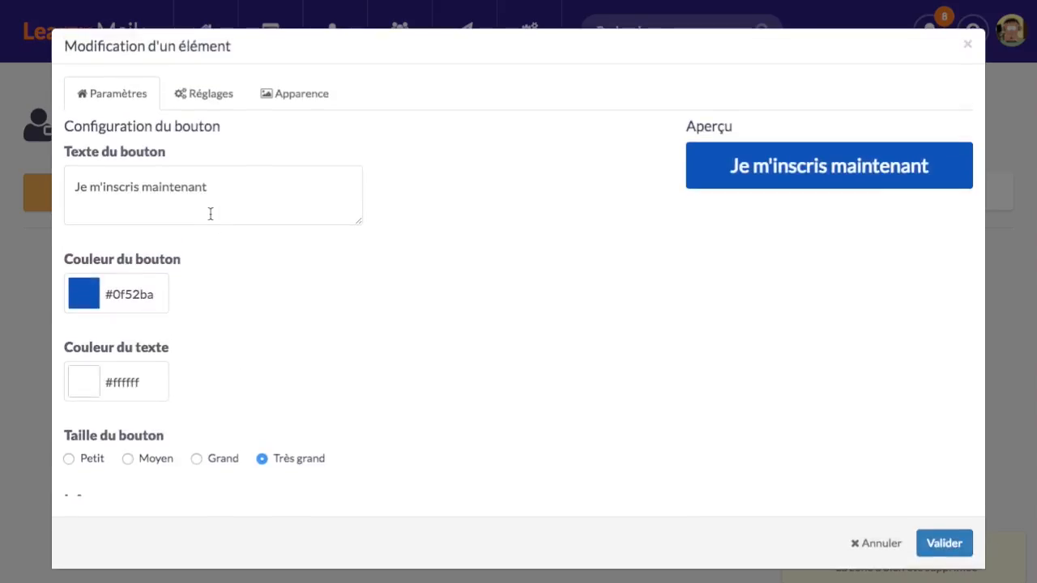
{"action": "left_click_drag", "start_coordinate": [144, 187], "coordinate": [239, 194]}
{"action": "key", "text": "BackSpace"}
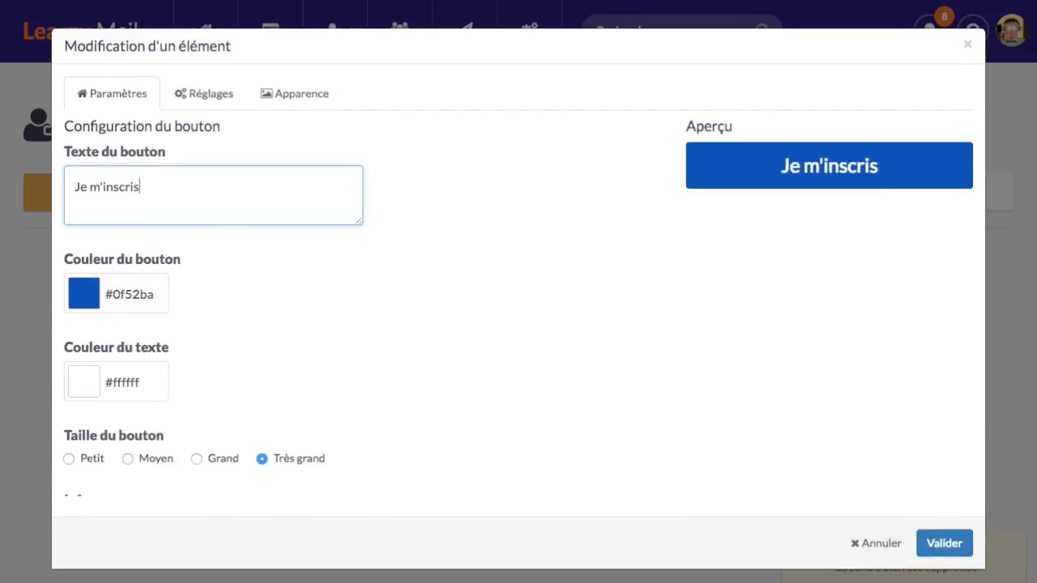
{"action": "left_click", "coordinate": [942, 549]}
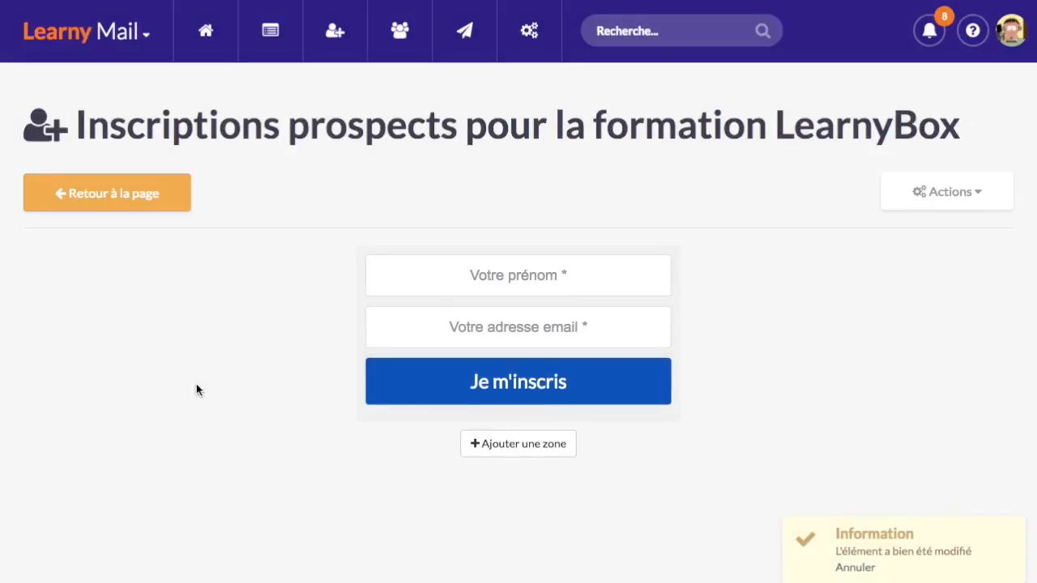
Return to the capture page, check the trimmed form, then go back to the Formation LearnyBox funnel overview
{"action": "left_click", "coordinate": [144, 193]}
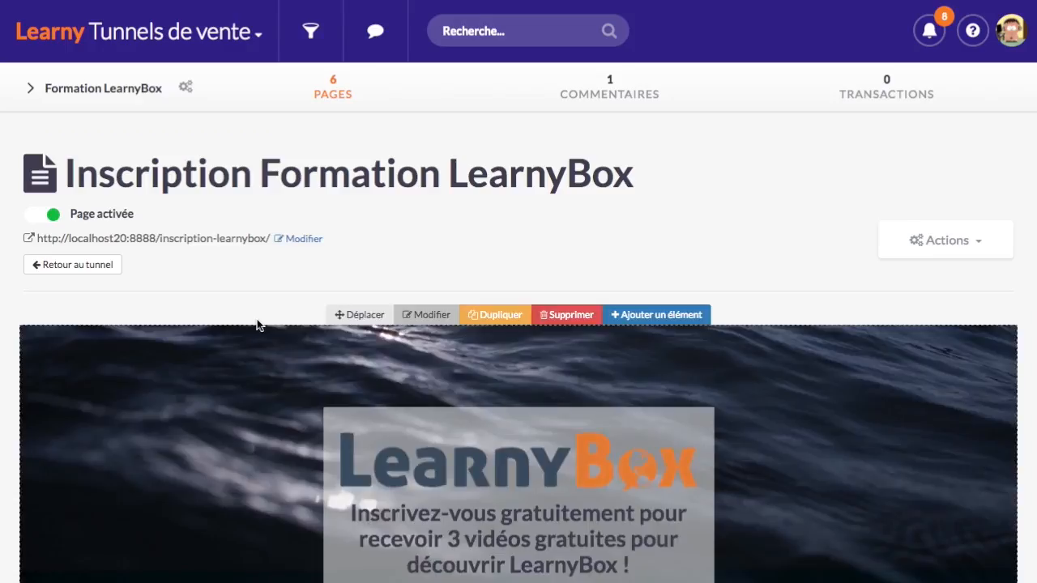
{"action": "scroll", "coordinate": [240, 327], "scroll_direction": "down", "scroll_amount": 5}
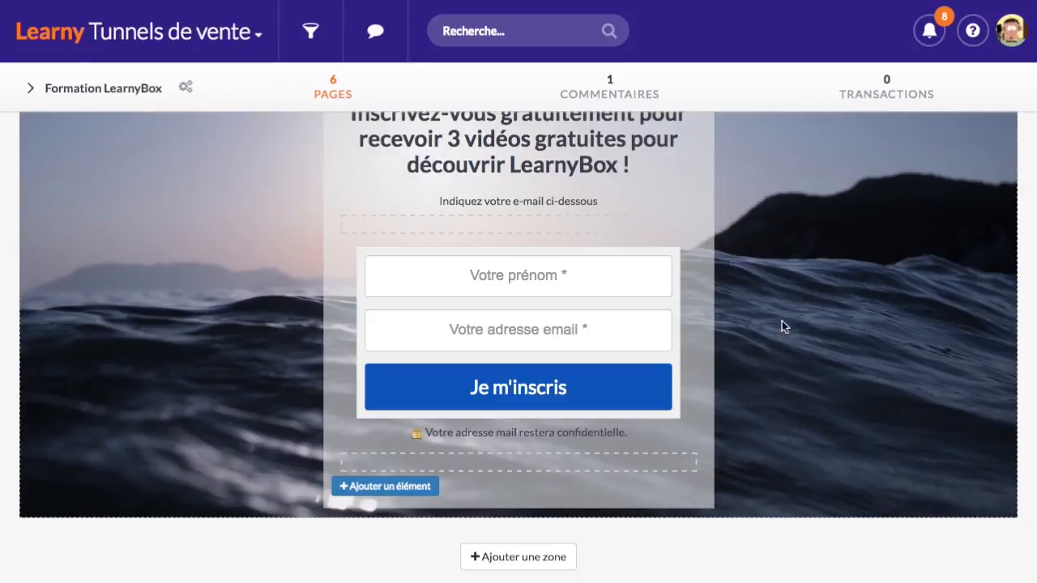
{"action": "mouse_move", "coordinate": [673, 318]}
{"action": "scroll", "coordinate": [245, 384], "scroll_direction": "up", "scroll_amount": 1}
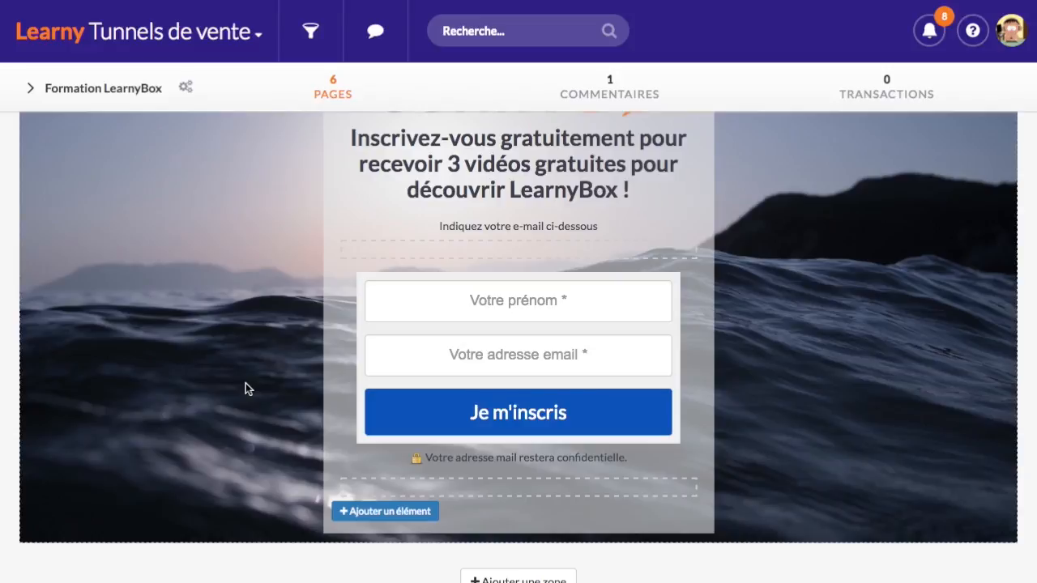
{"action": "scroll", "coordinate": [247, 388], "scroll_direction": "up", "scroll_amount": 8}
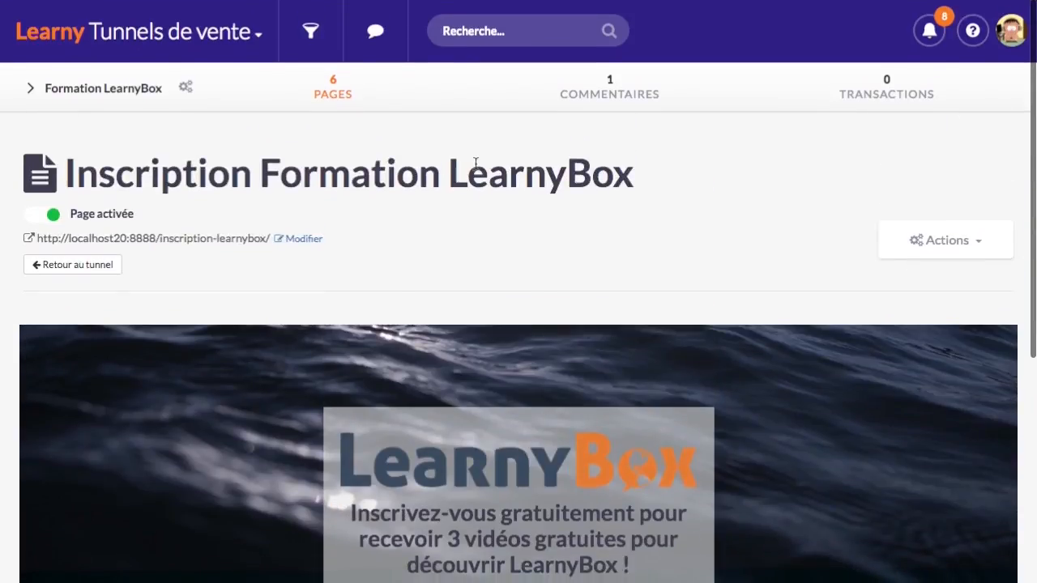
{"action": "left_click", "coordinate": [73, 264]}
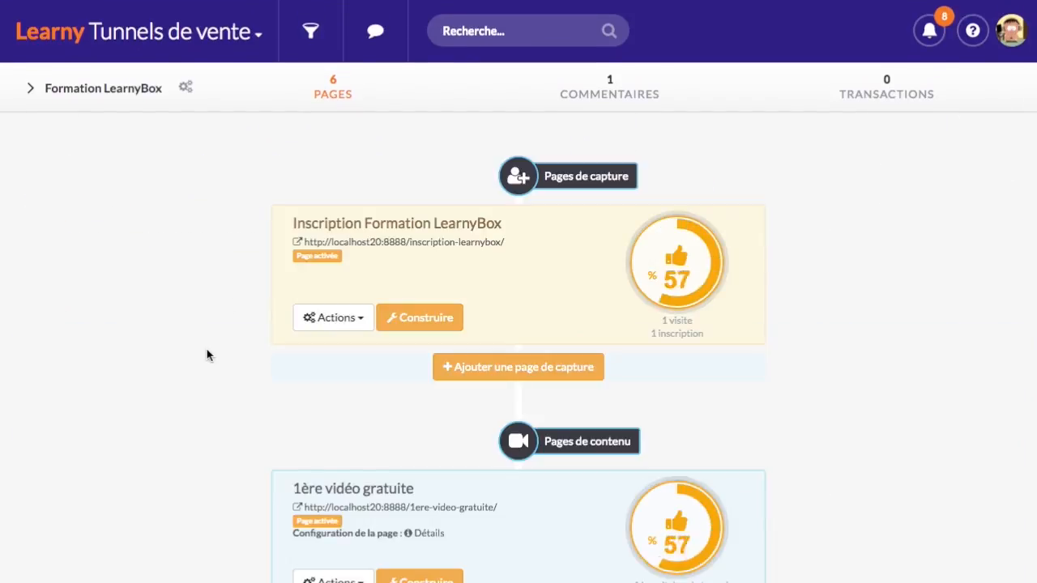
Copy the 1ère vidéo gratuite page's link address and bring up the LearnyBox apps grid
{"action": "scroll", "coordinate": [206, 349], "scroll_direction": "down", "scroll_amount": 1}
{"action": "scroll", "coordinate": [206, 349], "scroll_direction": "up", "scroll_amount": 1}
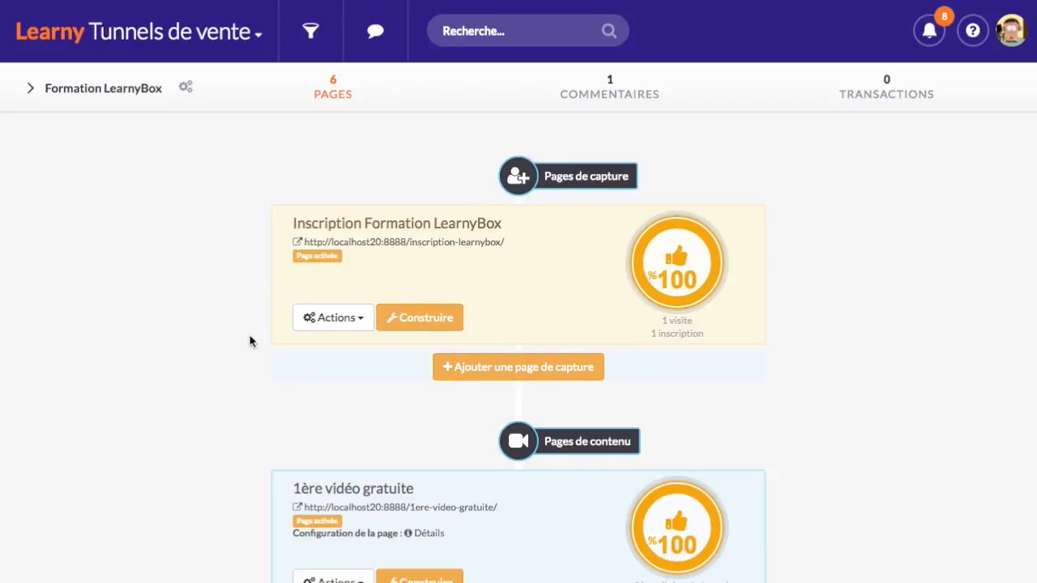
{"action": "scroll", "coordinate": [250, 341], "scroll_direction": "down", "scroll_amount": 5}
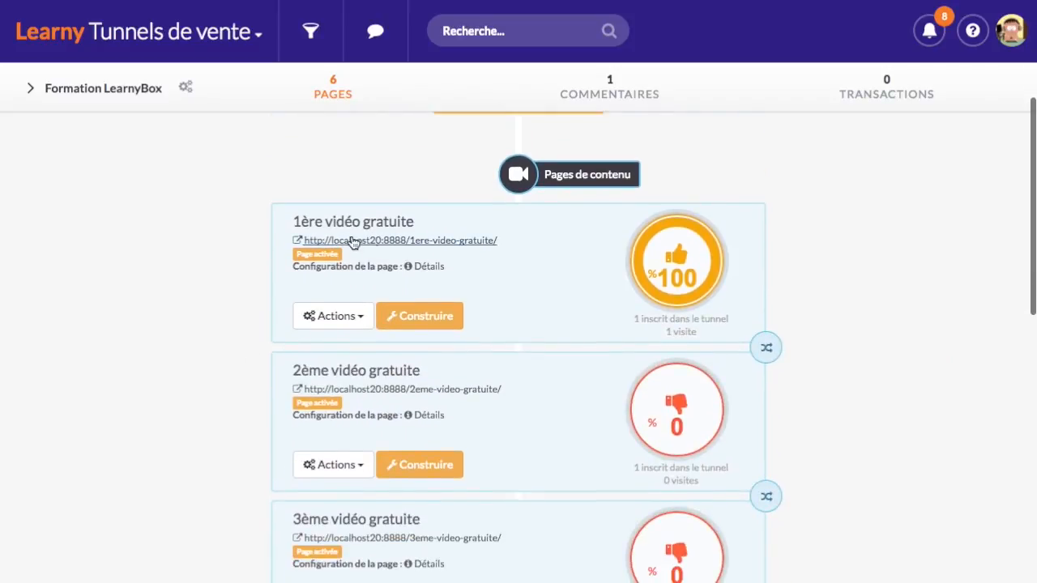
{"action": "scroll", "coordinate": [292, 440], "scroll_direction": "down", "scroll_amount": 6}
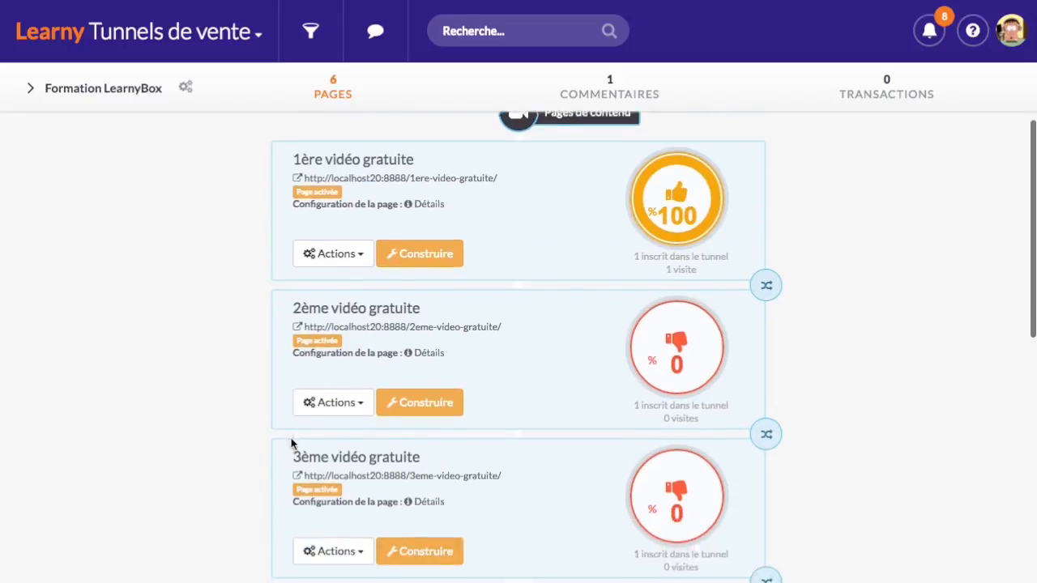
{"action": "scroll", "coordinate": [259, 400], "scroll_direction": "up", "scroll_amount": 2}
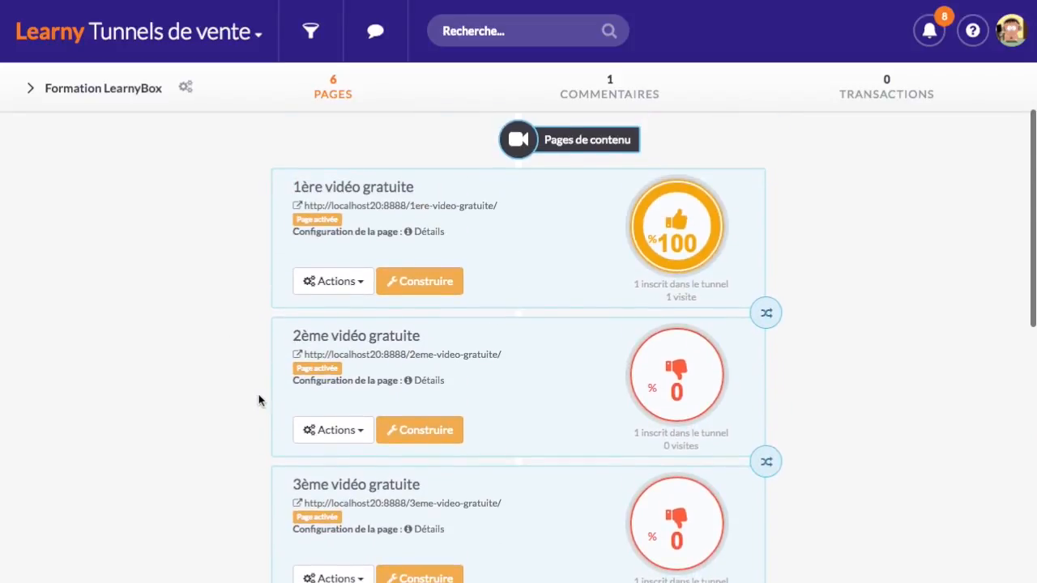
{"action": "right_click", "coordinate": [465, 210]}
{"action": "left_click", "coordinate": [561, 285]}
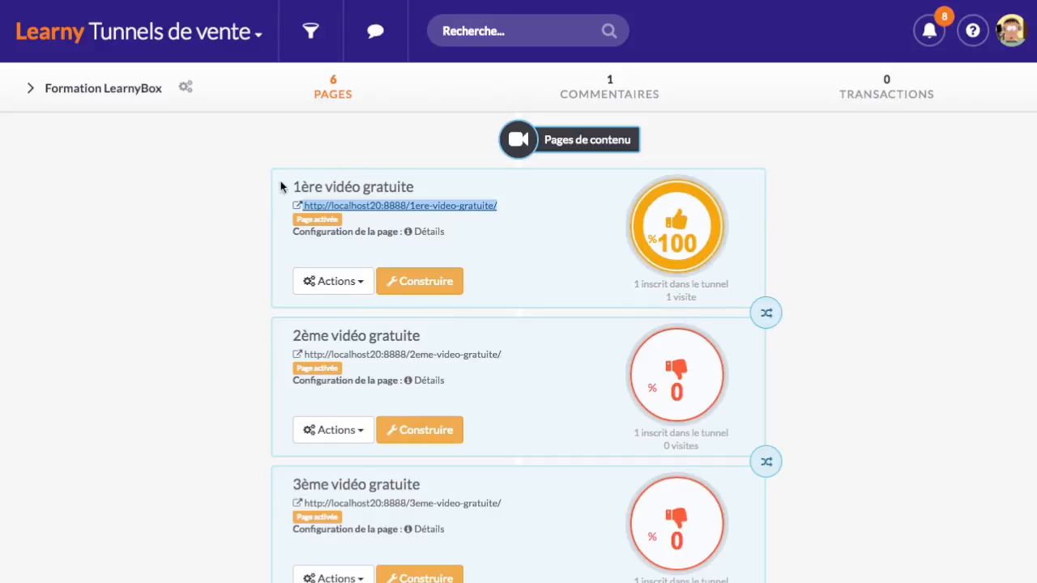
{"action": "left_click", "coordinate": [202, 33]}
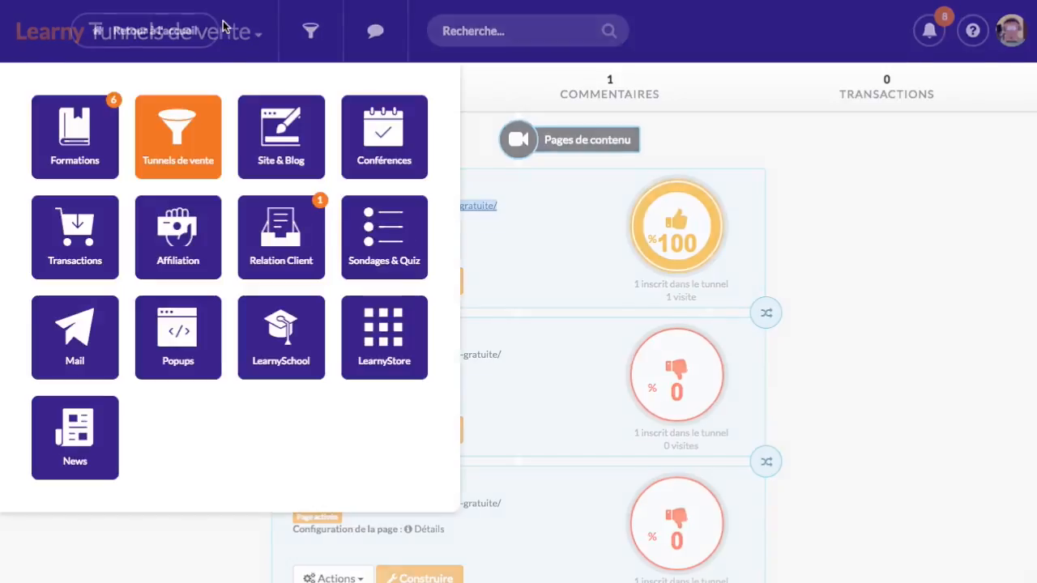
Open the welcome email of the [Formation Learnybox] Prospects sequence in LearnyMail
{"action": "left_click", "coordinate": [95, 348]}
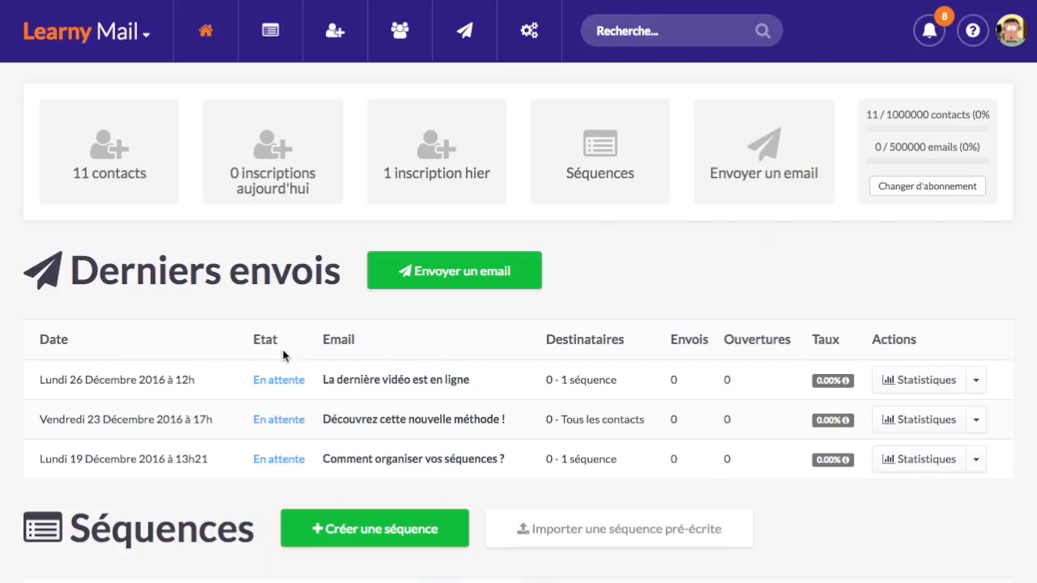
{"action": "left_click", "coordinate": [271, 30]}
{"action": "scroll", "coordinate": [288, 454], "scroll_direction": "down", "scroll_amount": 3}
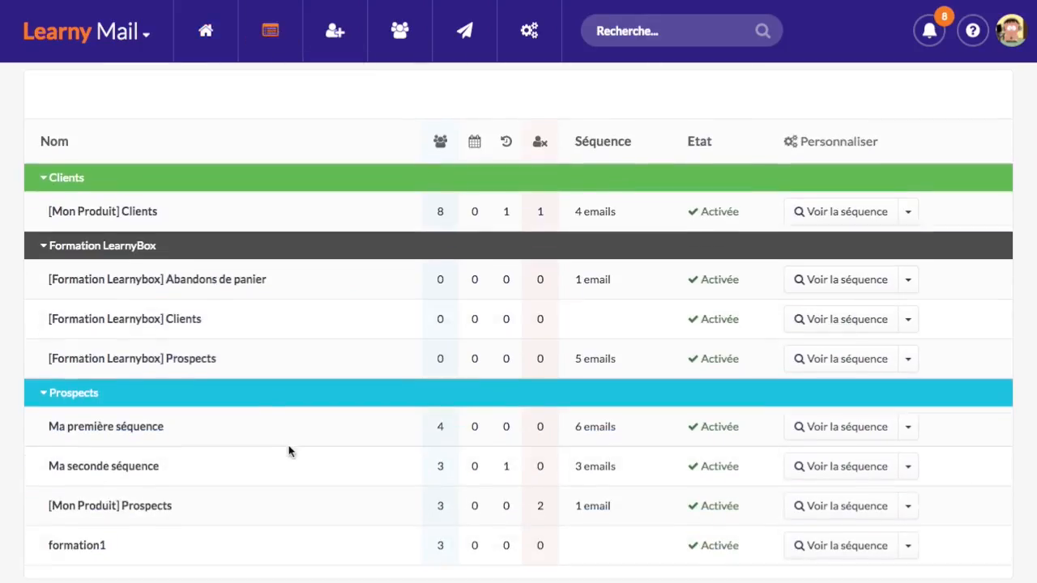
{"action": "left_click", "coordinate": [857, 361]}
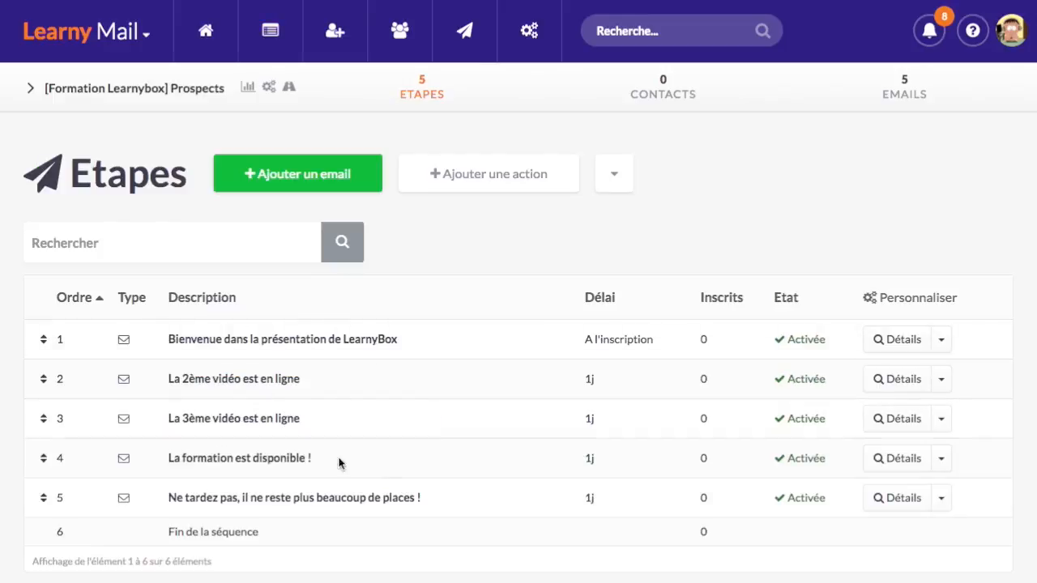
{"action": "left_click", "coordinate": [354, 339]}
Link the email's Lire l'article button to the copied 1ère vidéo gratuite address
{"action": "scroll", "coordinate": [287, 353], "scroll_direction": "down", "scroll_amount": 10}
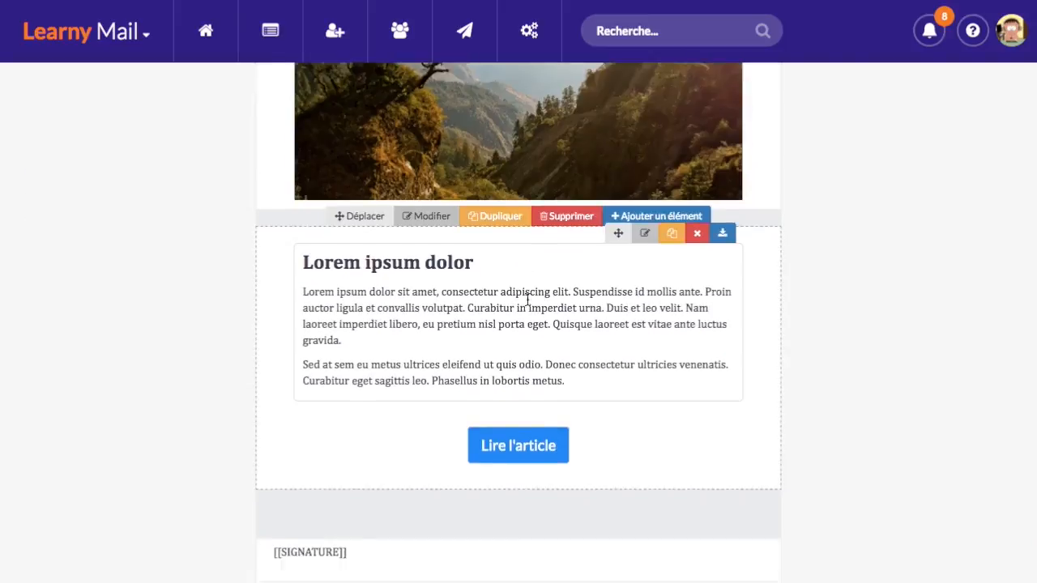
{"action": "scroll", "coordinate": [528, 300], "scroll_direction": "down", "scroll_amount": 1}
{"action": "mouse_move", "coordinate": [500, 400]}
{"action": "left_click", "coordinate": [484, 367]}
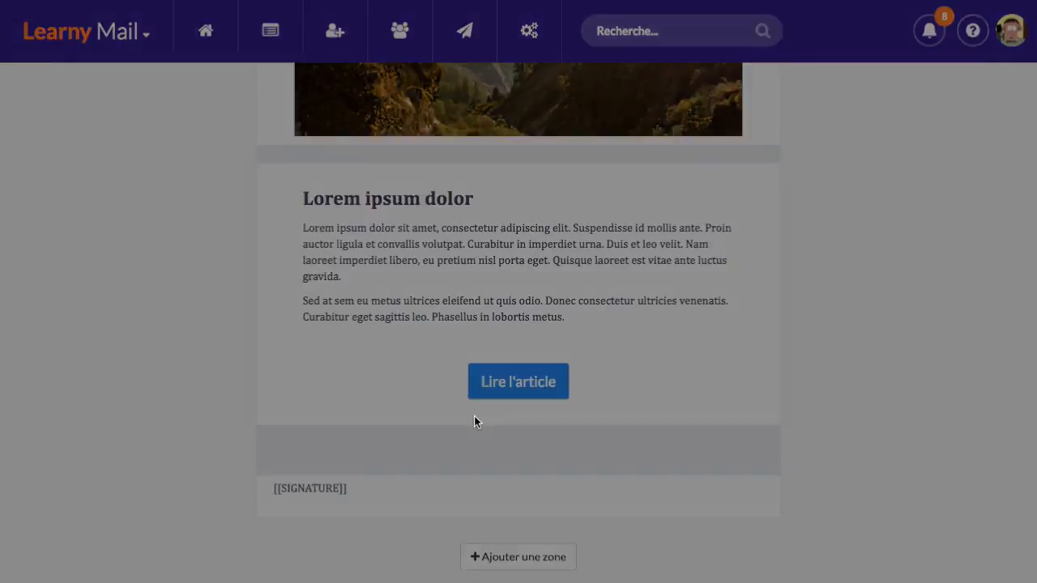
{"action": "left_click", "coordinate": [307, 159]}
{"action": "type", "text": "http://localhost20:8888/1ere-video-gratuite/"}
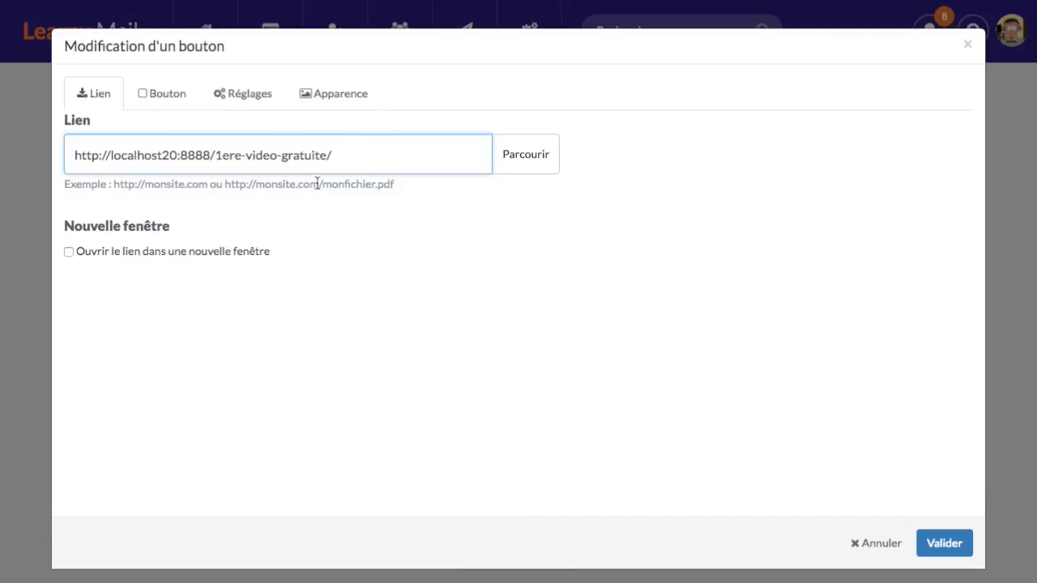
Relabel the button 'Je veux revoir la vidéo', make it Très grand, and validate
{"action": "left_click", "coordinate": [173, 101]}
{"action": "left_click", "coordinate": [120, 187]}
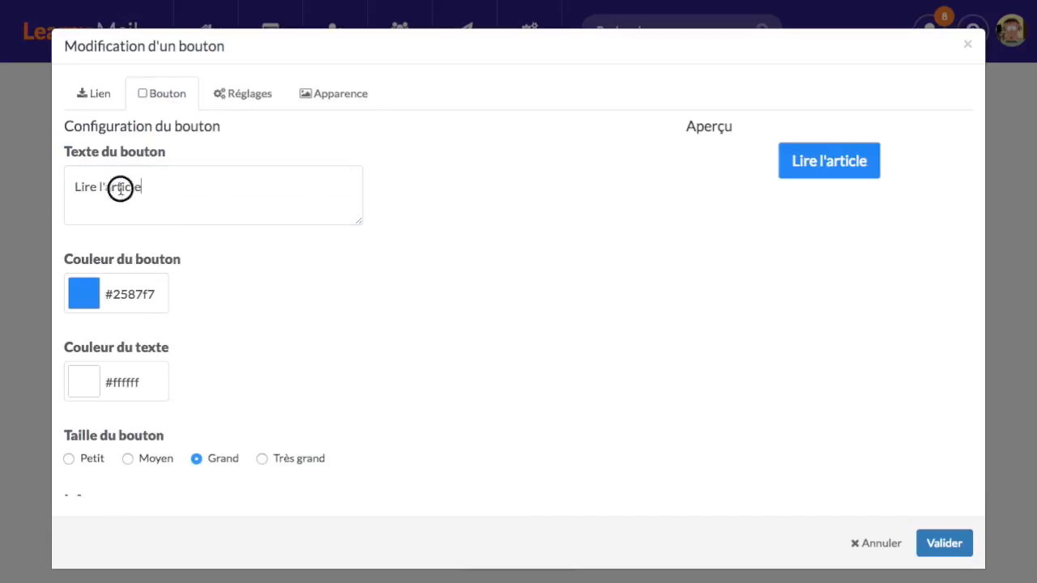
{"action": "left_click_drag", "start_coordinate": [120, 188], "coordinate": [47, 194]}
{"action": "type", "text": "Je v"}
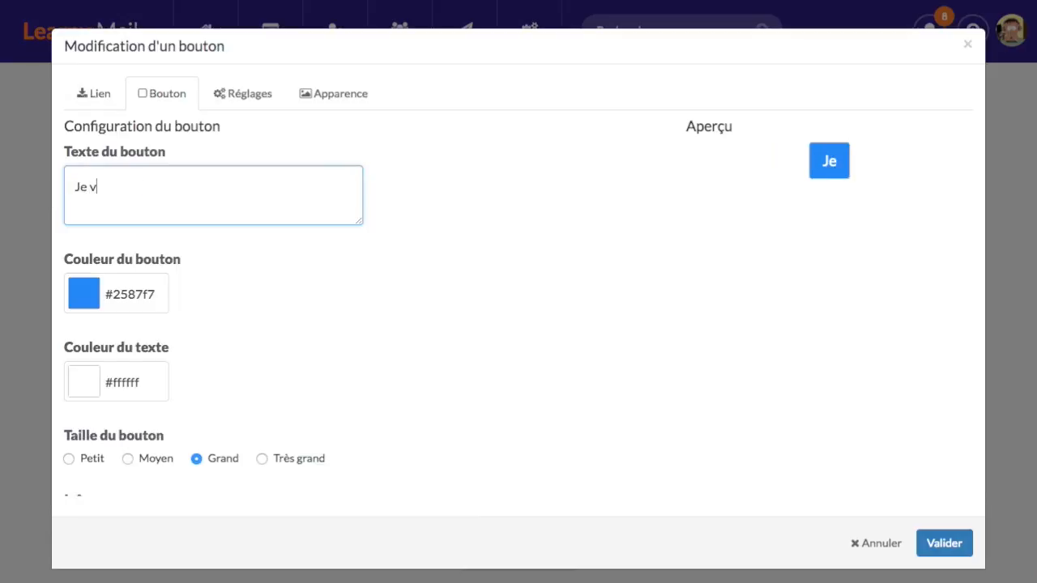
{"action": "type", "text": "eux revoir la vidéo"}
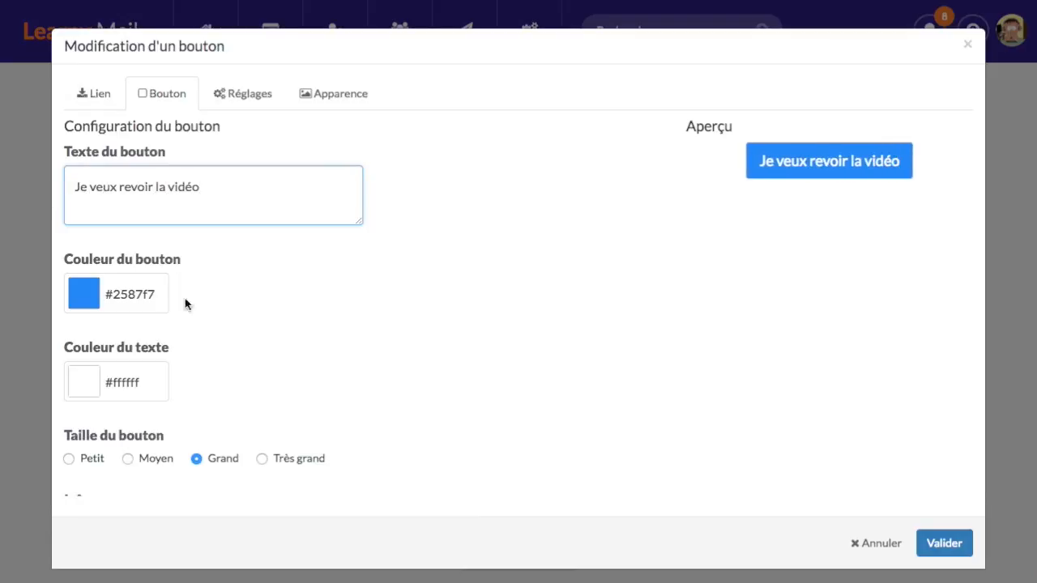
{"action": "scroll", "coordinate": [275, 349], "scroll_direction": "down", "scroll_amount": 1}
{"action": "left_click", "coordinate": [308, 419]}
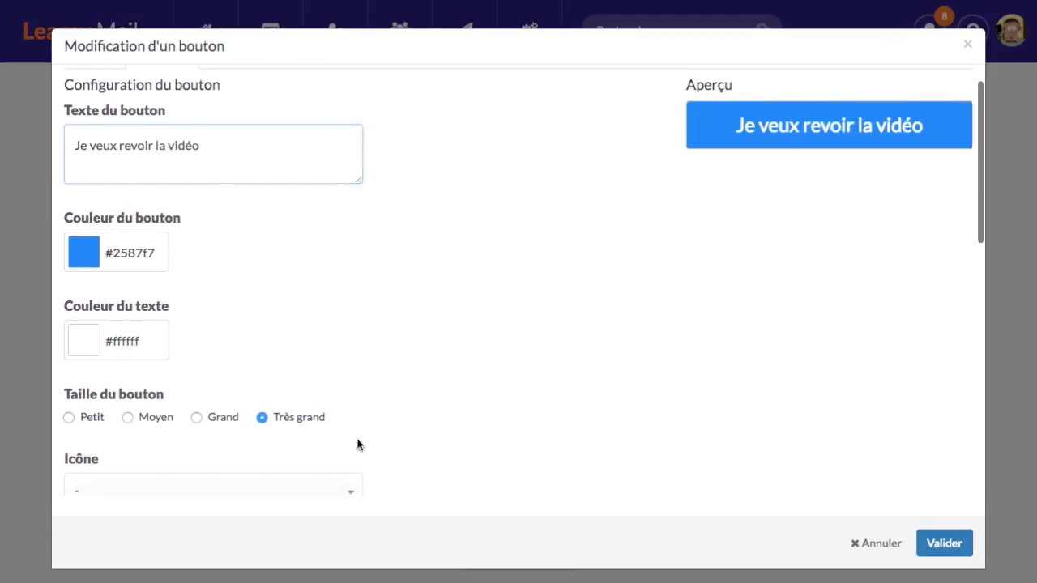
{"action": "left_click", "coordinate": [907, 545]}
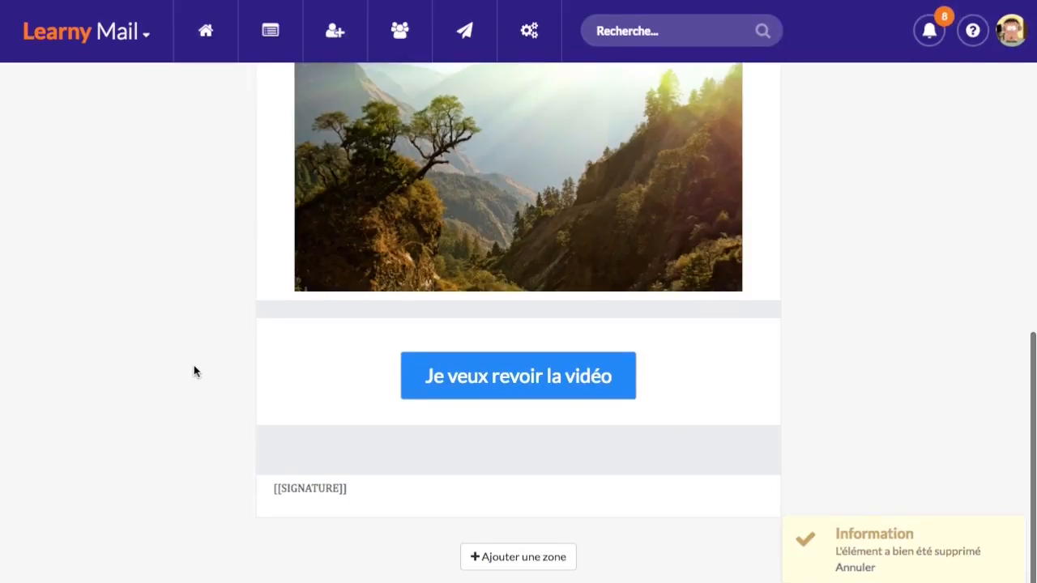
{"action": "scroll", "coordinate": [192, 372], "scroll_direction": "up", "scroll_amount": 10}
{"action": "left_click", "coordinate": [167, 221]}
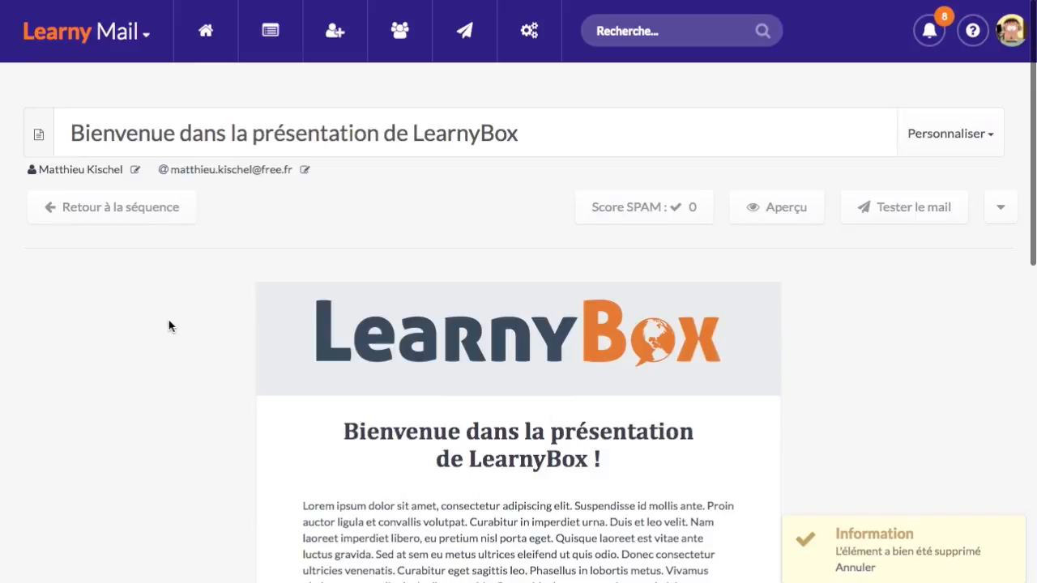
Return to the list of all mail sequences, where [Formation Learnybox] Prospects holds 5 emails
{"action": "scroll", "coordinate": [235, 340], "scroll_direction": "down", "scroll_amount": 1}
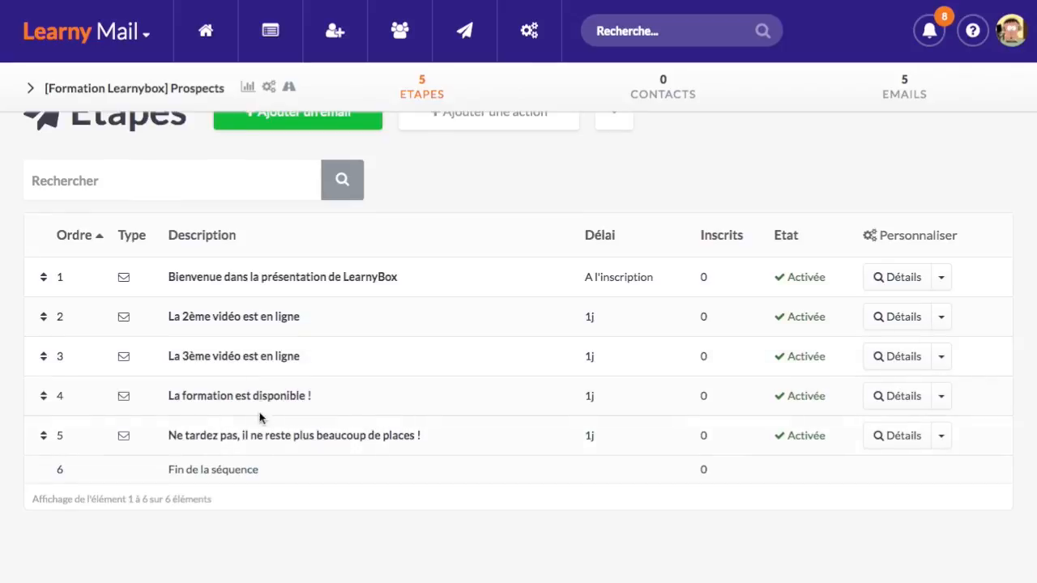
{"action": "scroll", "coordinate": [419, 311], "scroll_direction": "up", "scroll_amount": 2}
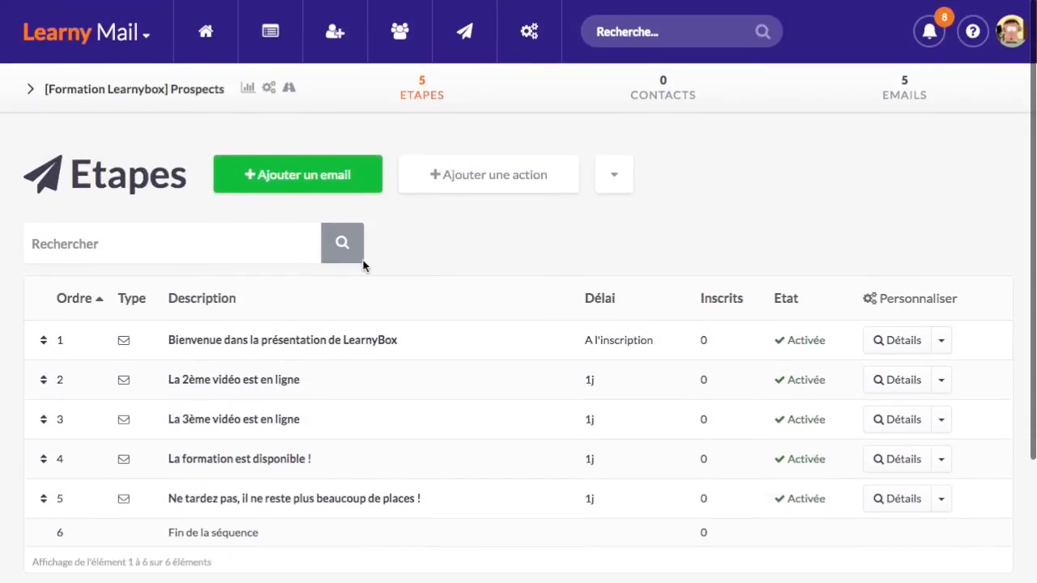
{"action": "left_click", "coordinate": [270, 30]}
{"action": "scroll", "coordinate": [328, 327], "scroll_direction": "down", "scroll_amount": 2}
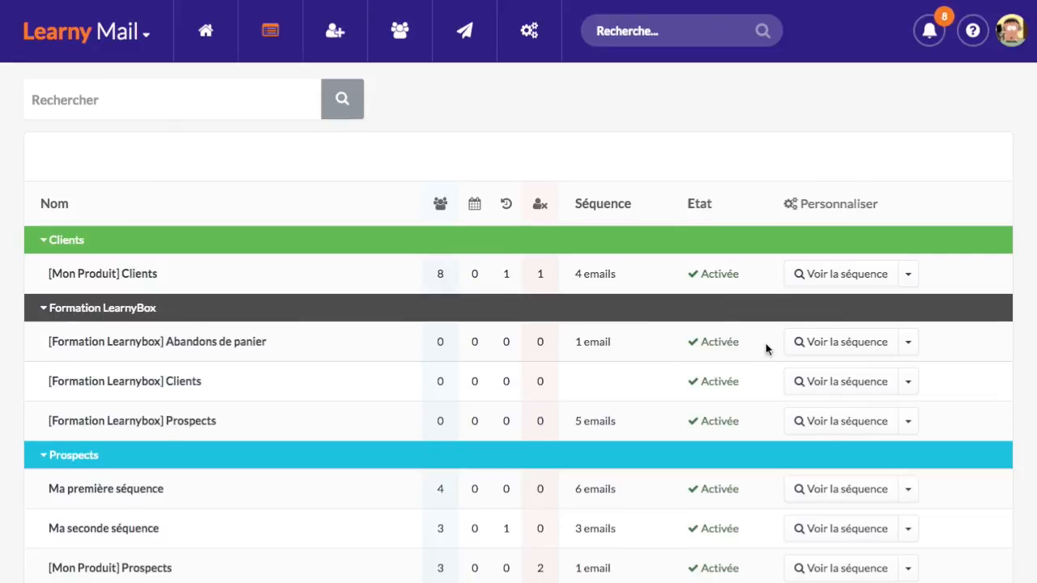
{"action": "scroll", "coordinate": [664, 384], "scroll_direction": "up", "scroll_amount": 2}
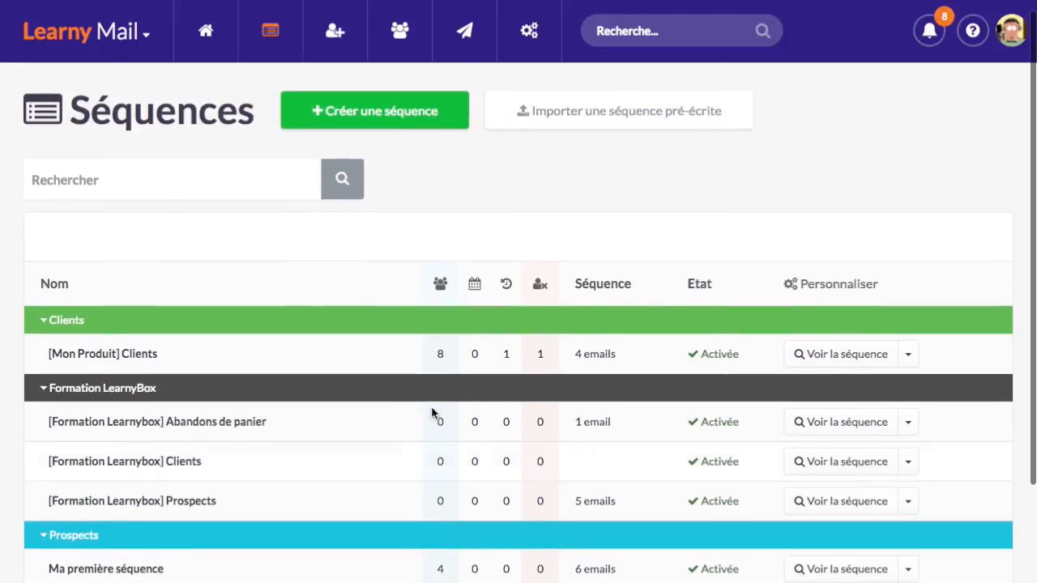
{"action": "scroll", "coordinate": [243, 429], "scroll_direction": "down", "scroll_amount": 1}
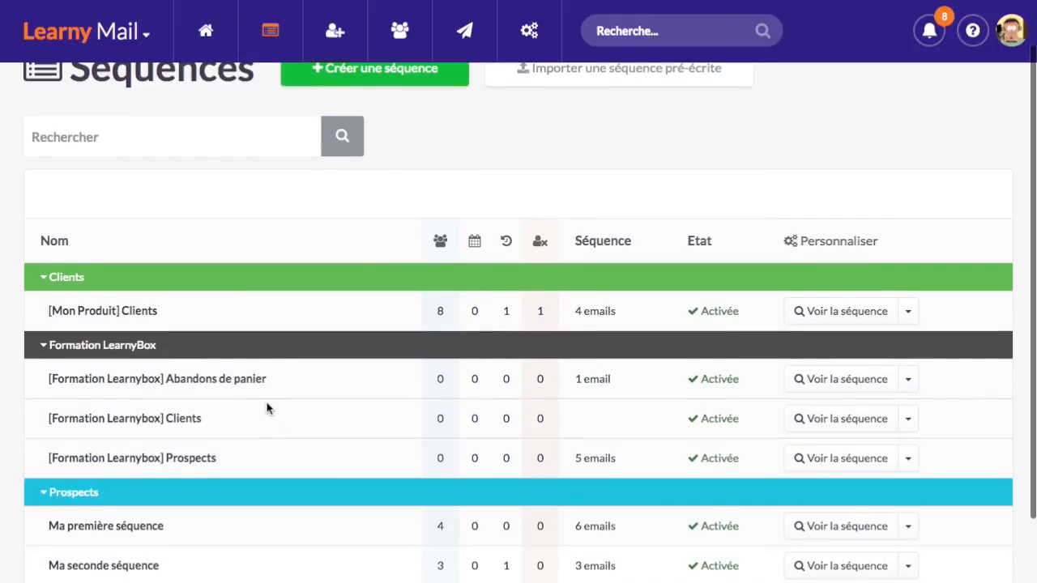
{"action": "scroll", "coordinate": [267, 408], "scroll_direction": "down", "scroll_amount": 1}
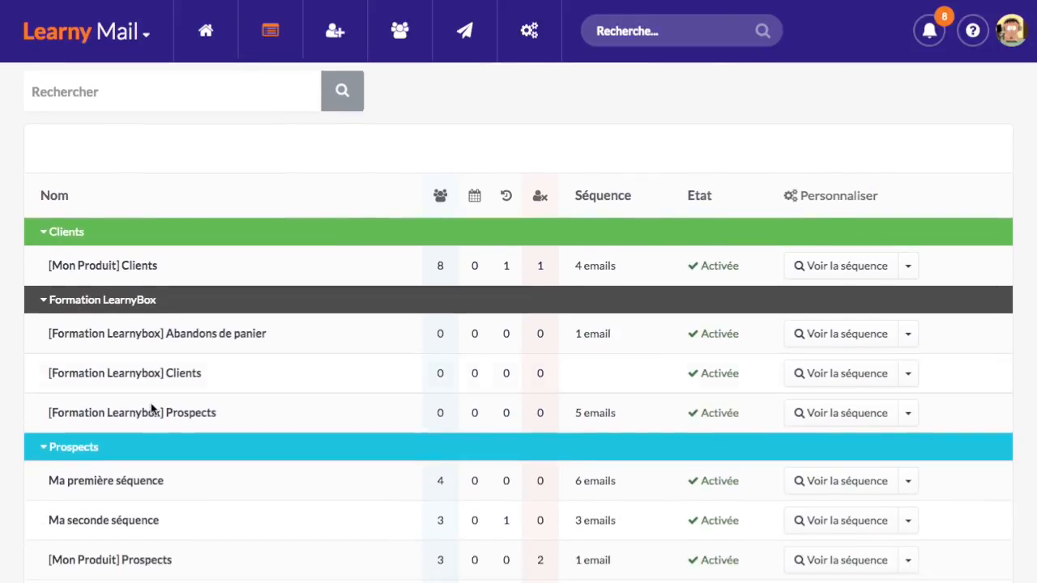
Point out the Prospects, Abandons de panier and Clients sequences, then bring up the apps grid
{"action": "left_click_drag", "start_coordinate": [47, 415], "coordinate": [228, 414]}
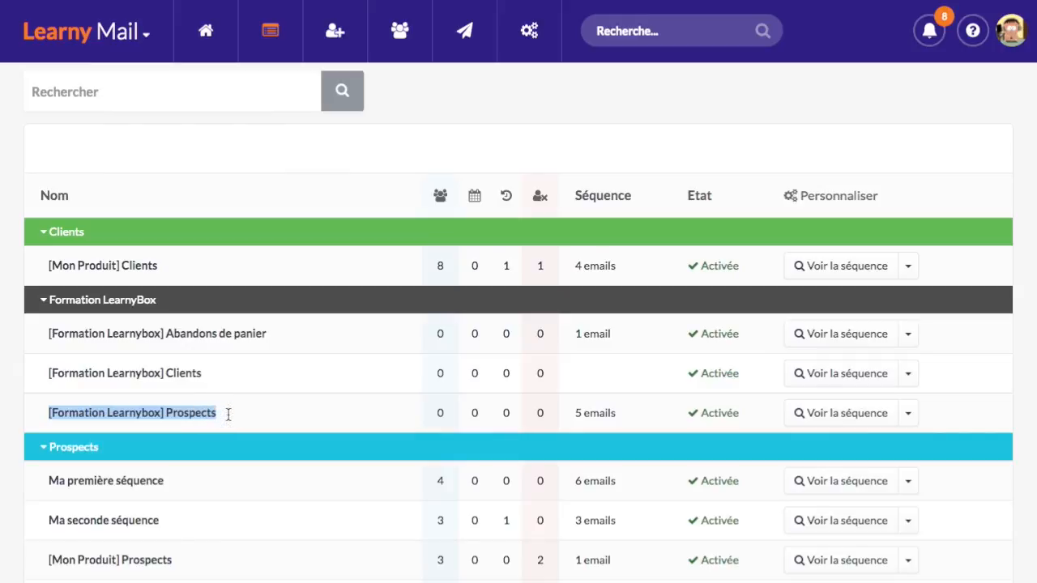
{"action": "left_click", "coordinate": [232, 415]}
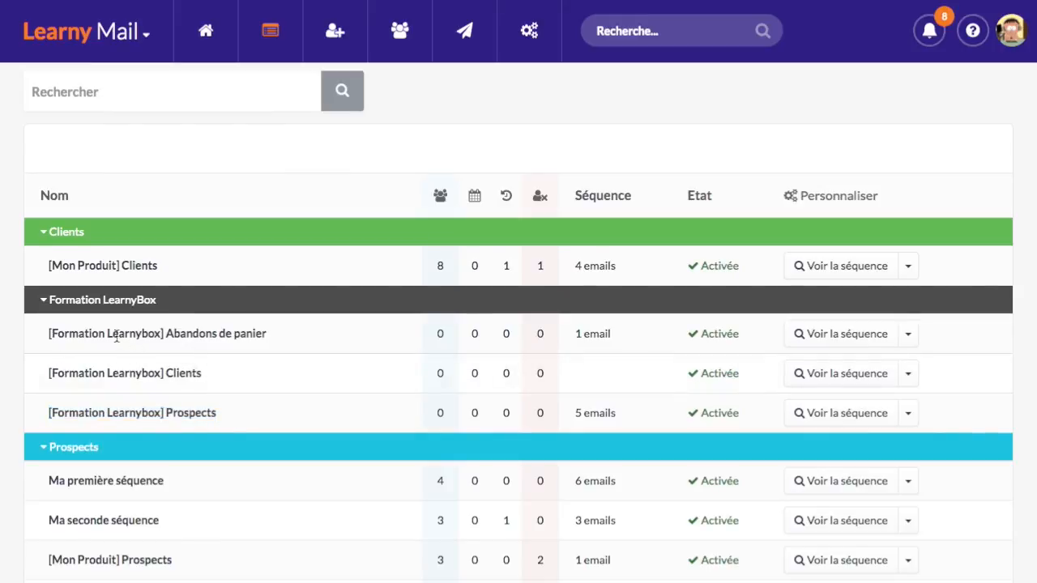
{"action": "left_click_drag", "start_coordinate": [112, 334], "coordinate": [264, 333]}
{"action": "left_click_drag", "start_coordinate": [172, 372], "coordinate": [227, 373]}
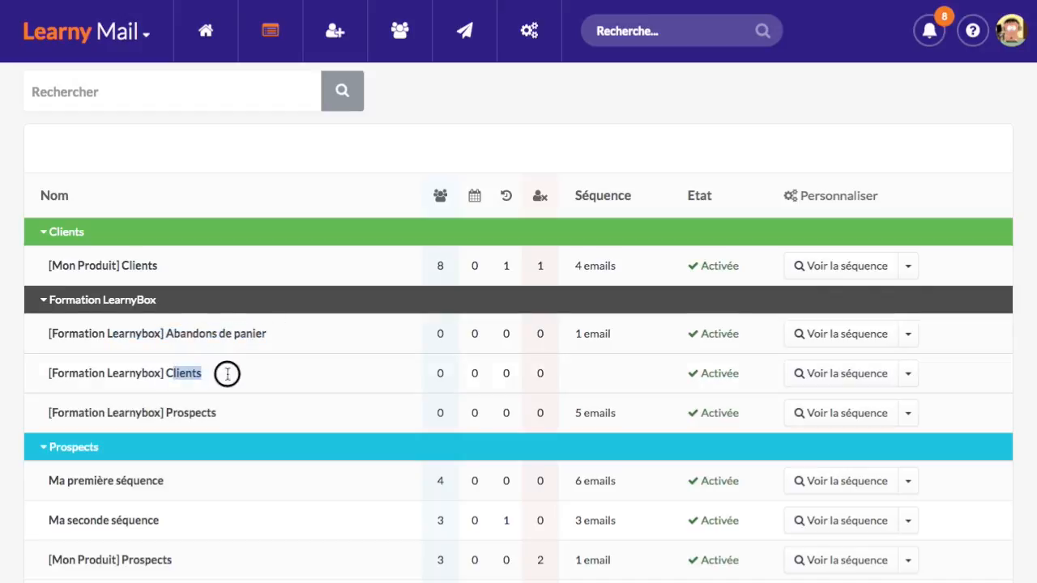
{"action": "left_click", "coordinate": [232, 384]}
{"action": "scroll", "coordinate": [239, 387], "scroll_direction": "up", "scroll_amount": 3}
Open the Formation LearnyBox funnel's Commande de la formation LearnyBox page in the page builder
{"action": "mouse_move", "coordinate": [120, 44]}
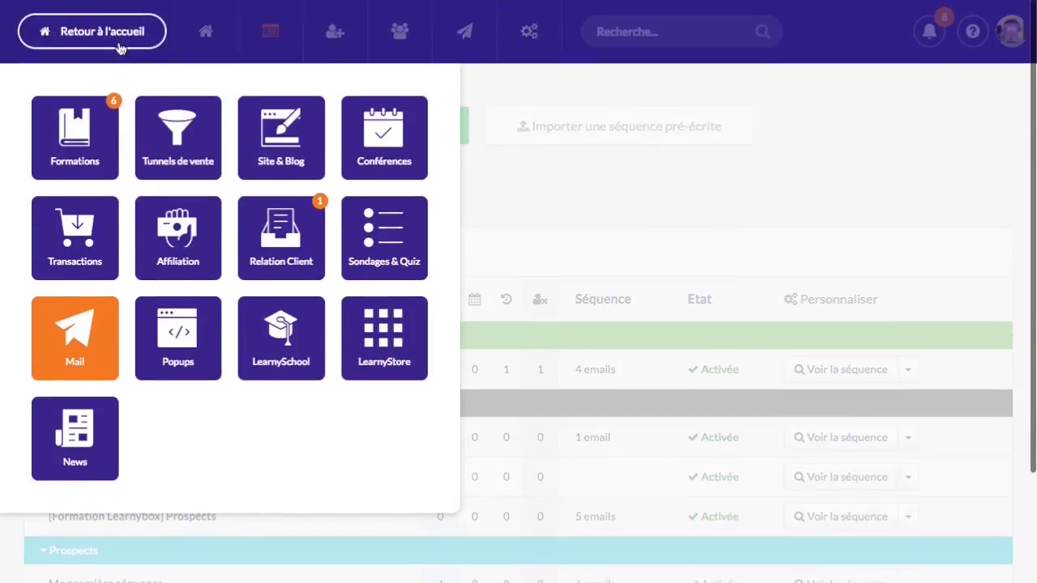
{"action": "left_click", "coordinate": [172, 146]}
{"action": "left_click", "coordinate": [403, 457]}
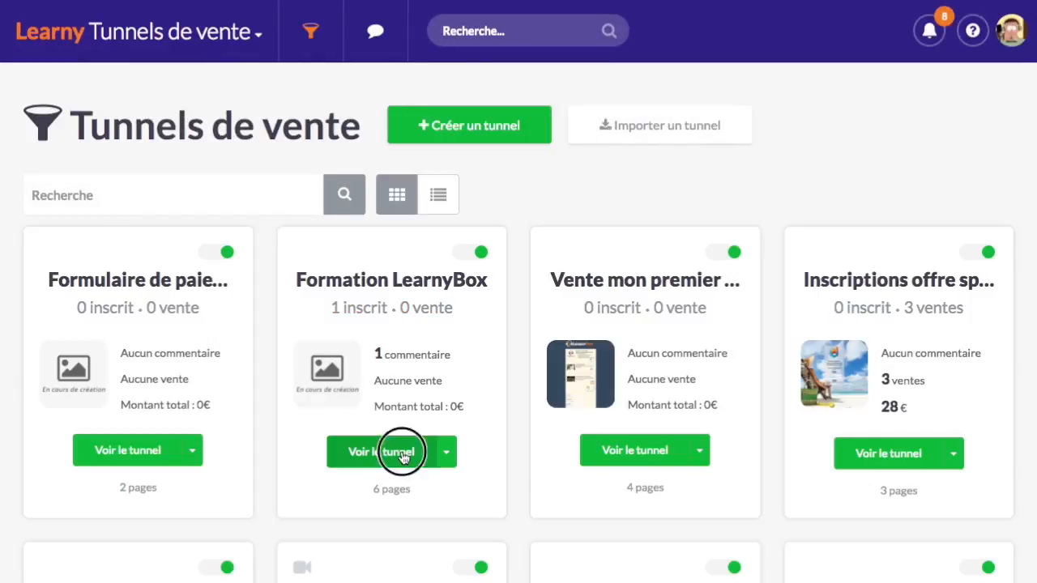
{"action": "scroll", "coordinate": [267, 308], "scroll_direction": "down", "scroll_amount": 10}
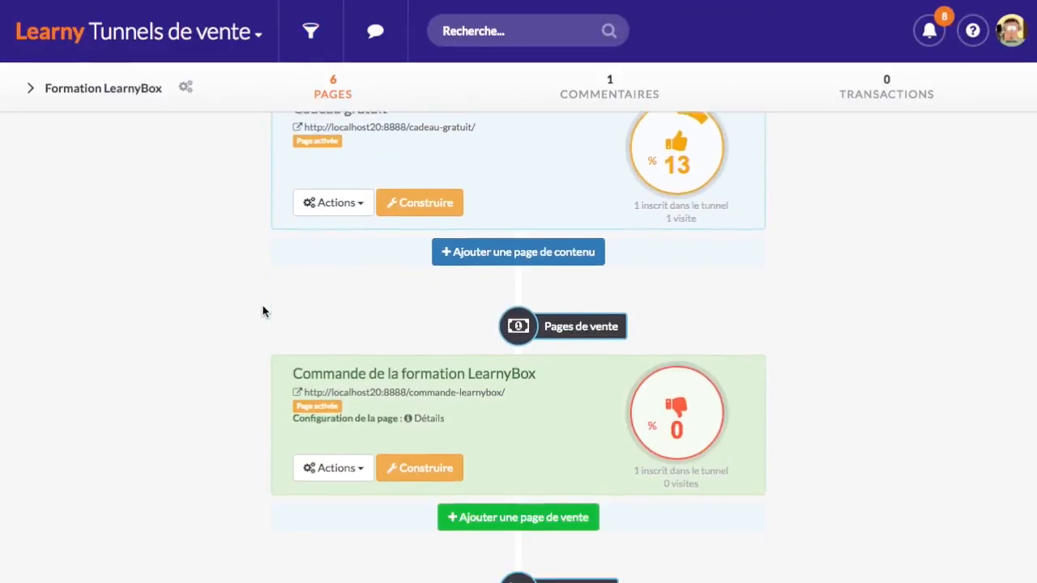
{"action": "scroll", "coordinate": [263, 311], "scroll_direction": "down", "scroll_amount": 2}
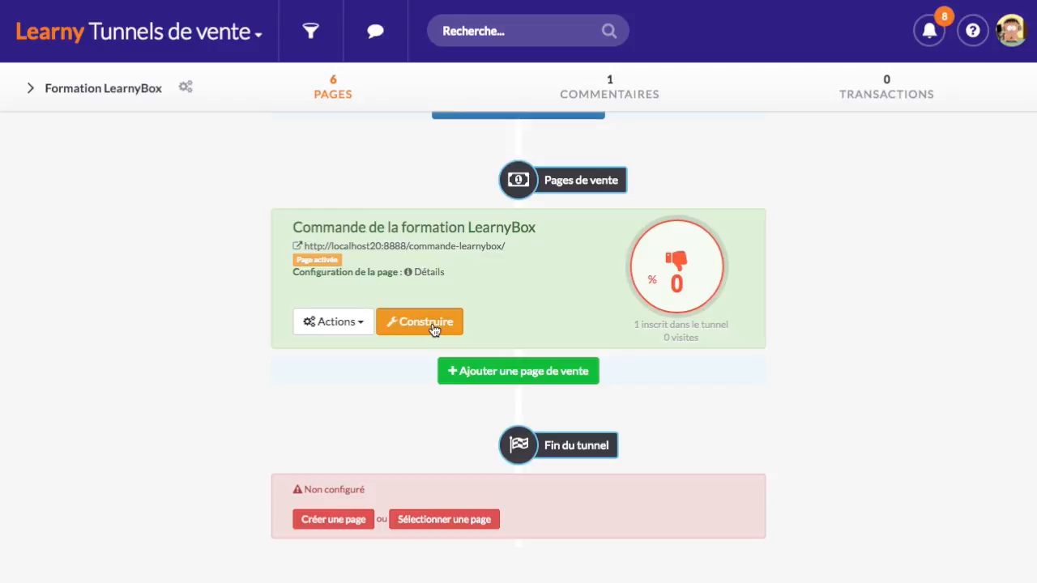
{"action": "left_click", "coordinate": [297, 328]}
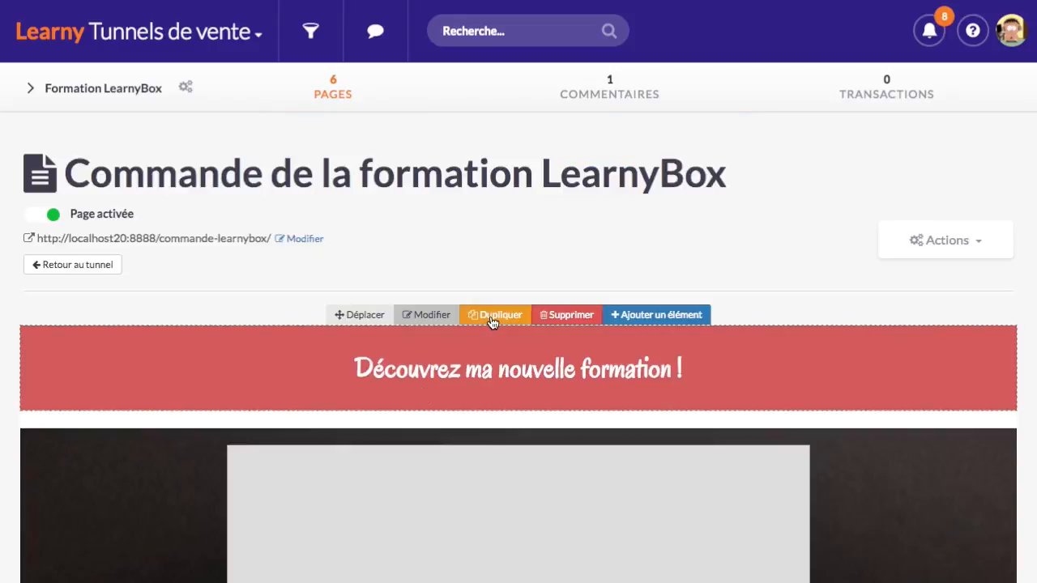
Scroll to the payment form: 97.00 € total with PayPal, 3-instalment PayPal and card options
{"action": "scroll", "coordinate": [492, 323], "scroll_direction": "down", "scroll_amount": 5}
{"action": "scroll", "coordinate": [493, 323], "scroll_direction": "up", "scroll_amount": 3}
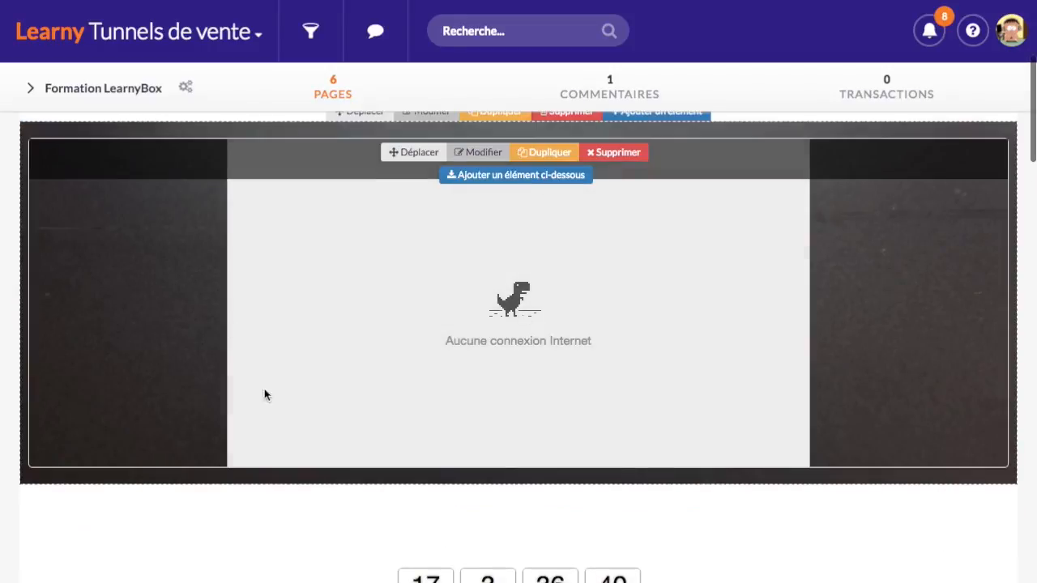
{"action": "scroll", "coordinate": [380, 370], "scroll_direction": "down", "scroll_amount": 7}
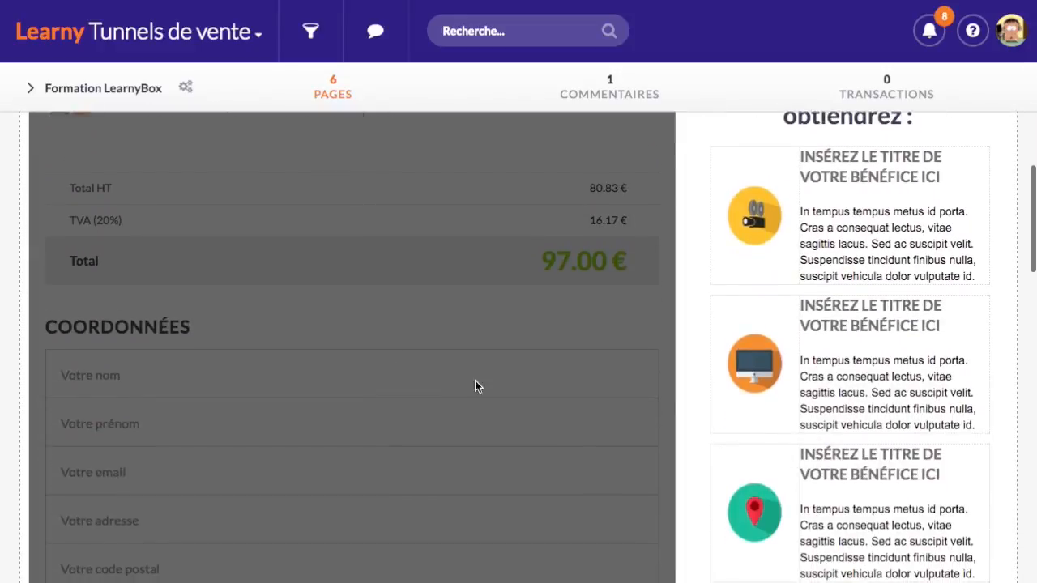
{"action": "scroll", "coordinate": [426, 329], "scroll_direction": "down", "scroll_amount": 8}
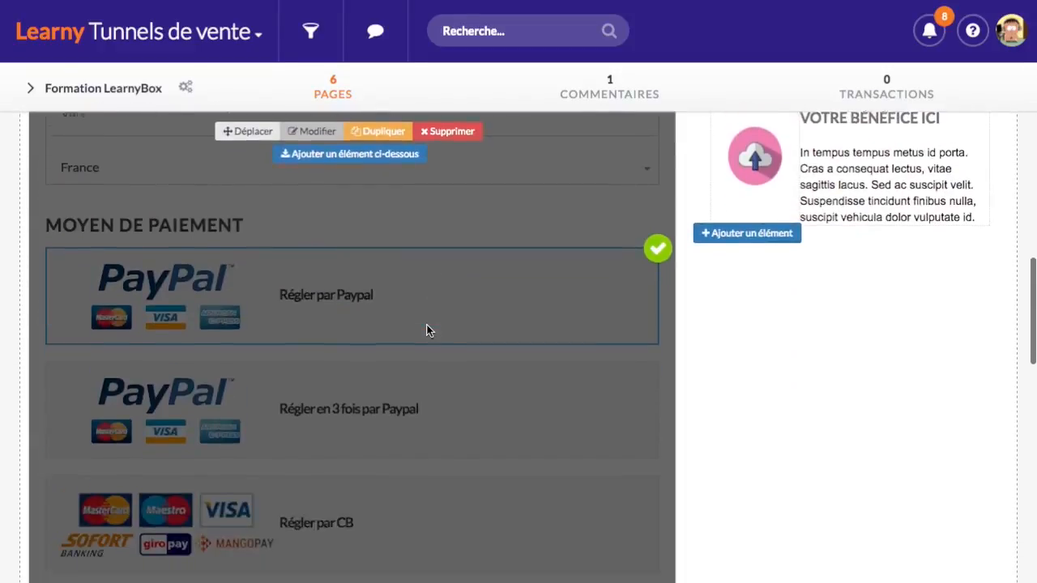
{"action": "scroll", "coordinate": [381, 456], "scroll_direction": "up", "scroll_amount": 2}
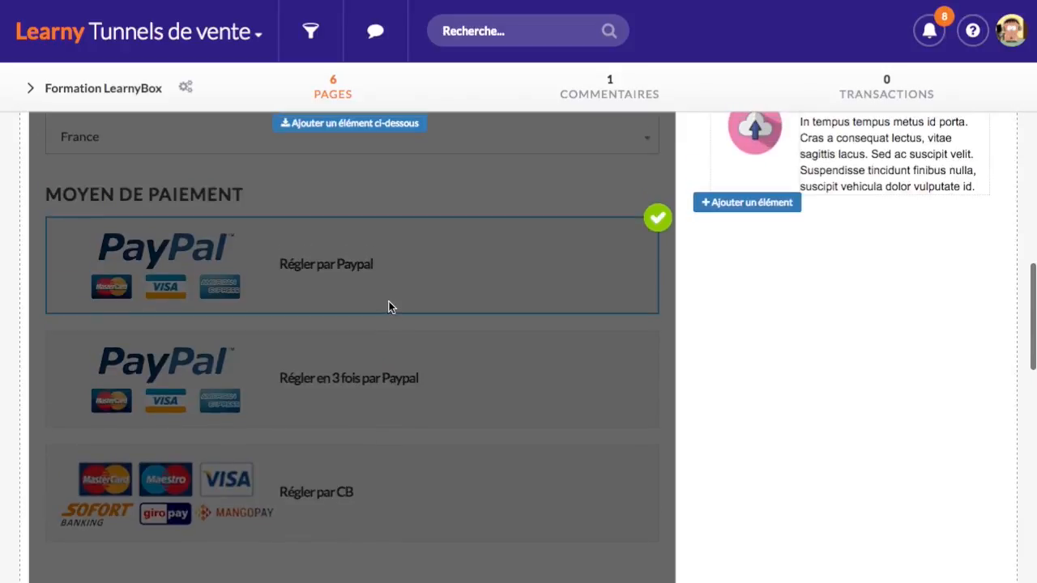
{"action": "scroll", "coordinate": [471, 335], "scroll_direction": "down", "scroll_amount": 2}
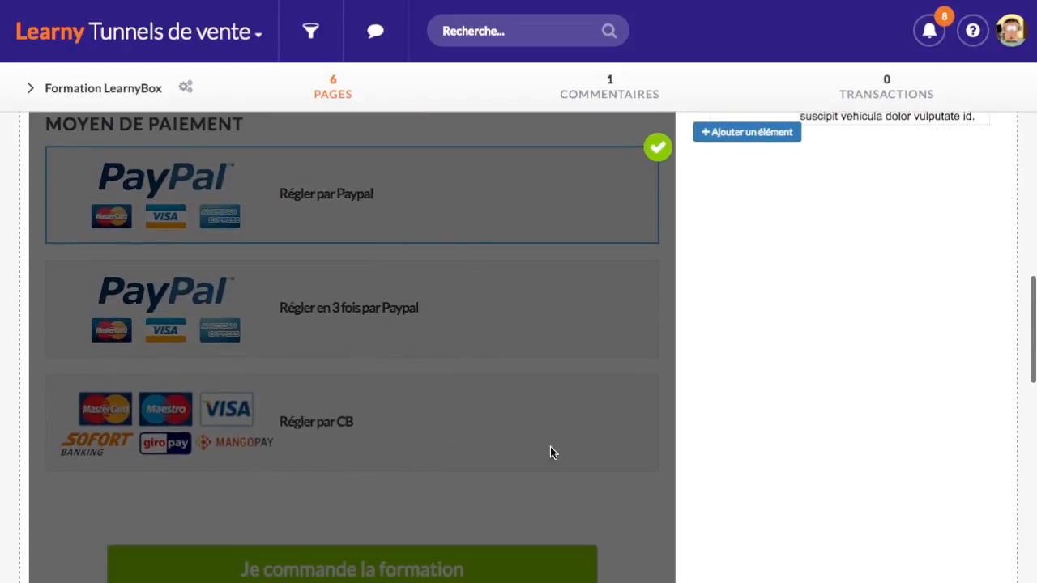
{"action": "scroll", "coordinate": [550, 452], "scroll_direction": "up", "scroll_amount": 10}
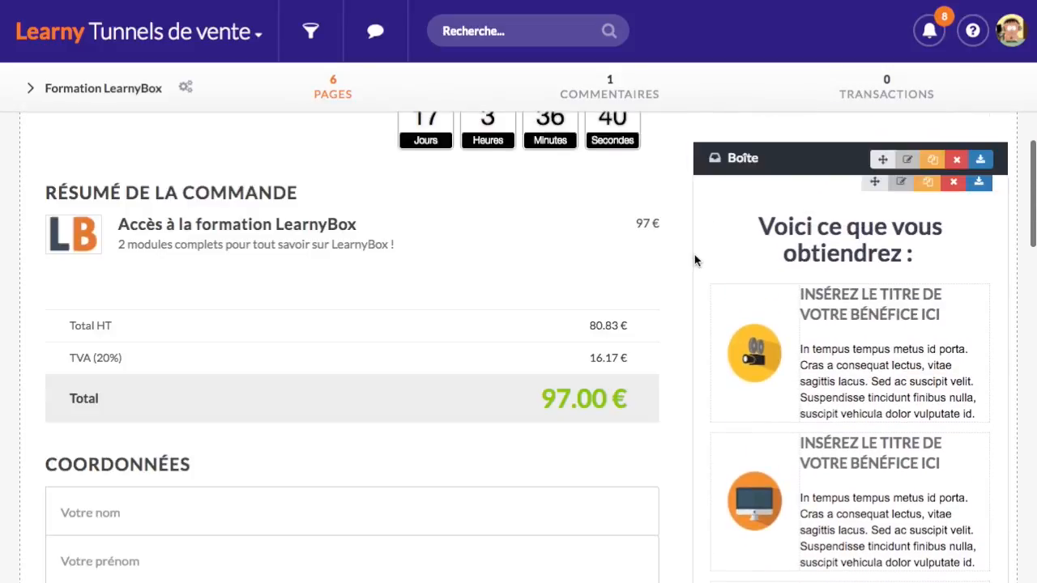
{"action": "scroll", "coordinate": [689, 317], "scroll_direction": "down", "scroll_amount": 6}
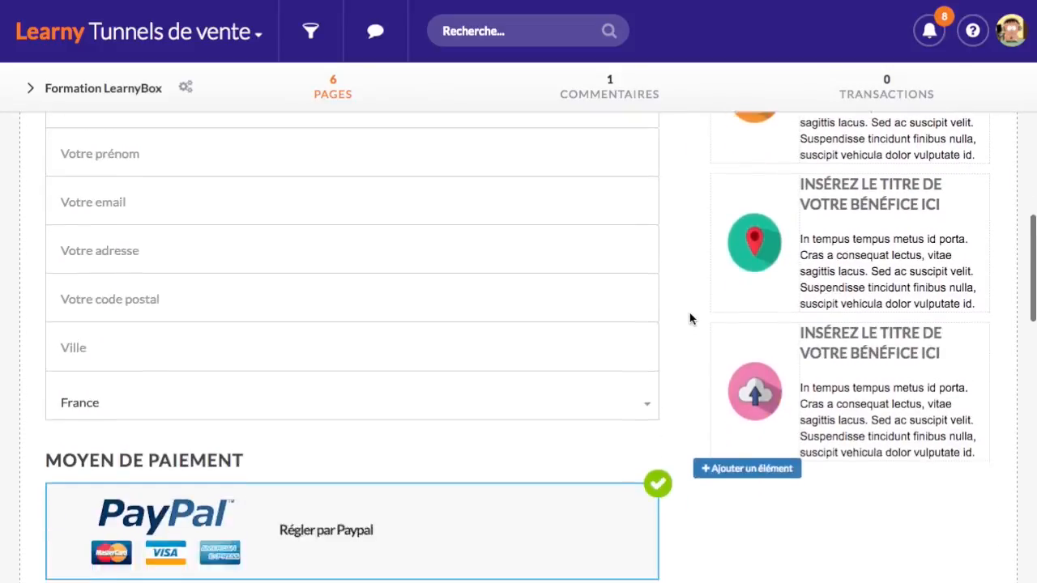
{"action": "scroll", "coordinate": [689, 317], "scroll_direction": "up", "scroll_amount": 3}
{"action": "scroll", "coordinate": [310, 374], "scroll_direction": "down", "scroll_amount": 2}
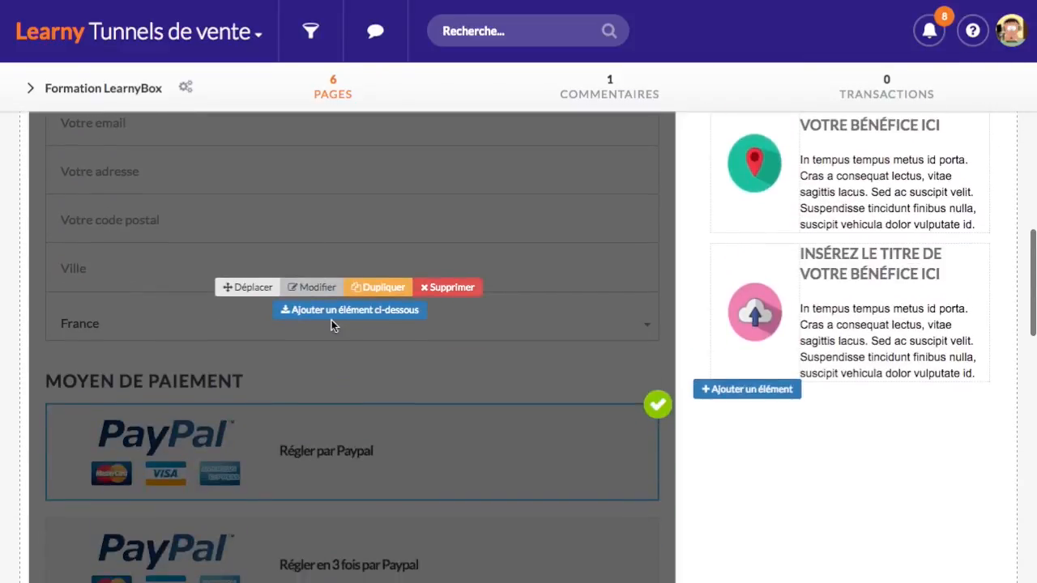
Open the order page's payment form block and highlight its 'Vente formation LearnyBox' name and 0.00 € total
{"action": "left_click", "coordinate": [323, 289]}
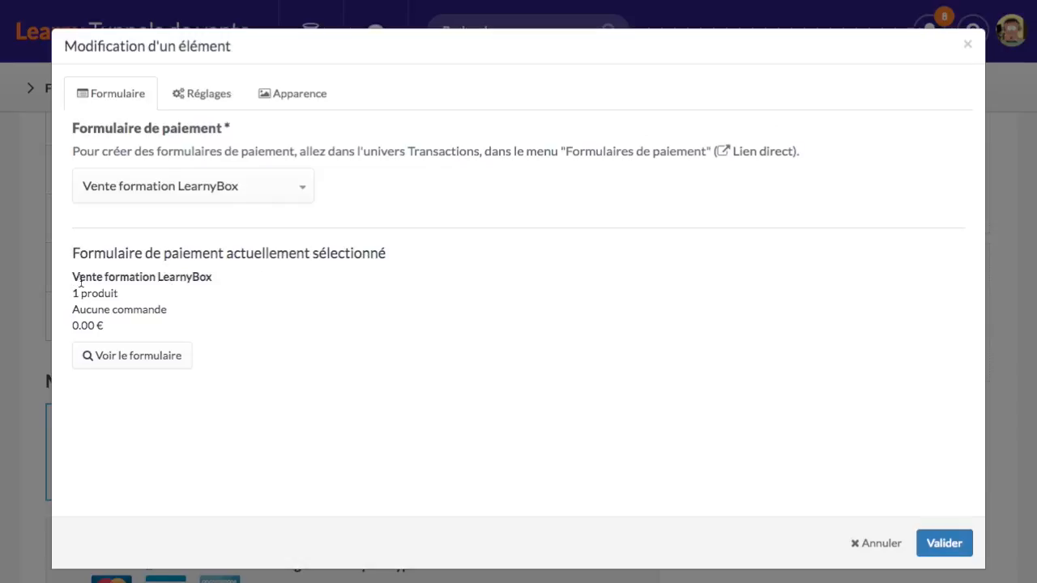
{"action": "left_click_drag", "start_coordinate": [73, 276], "coordinate": [219, 276]}
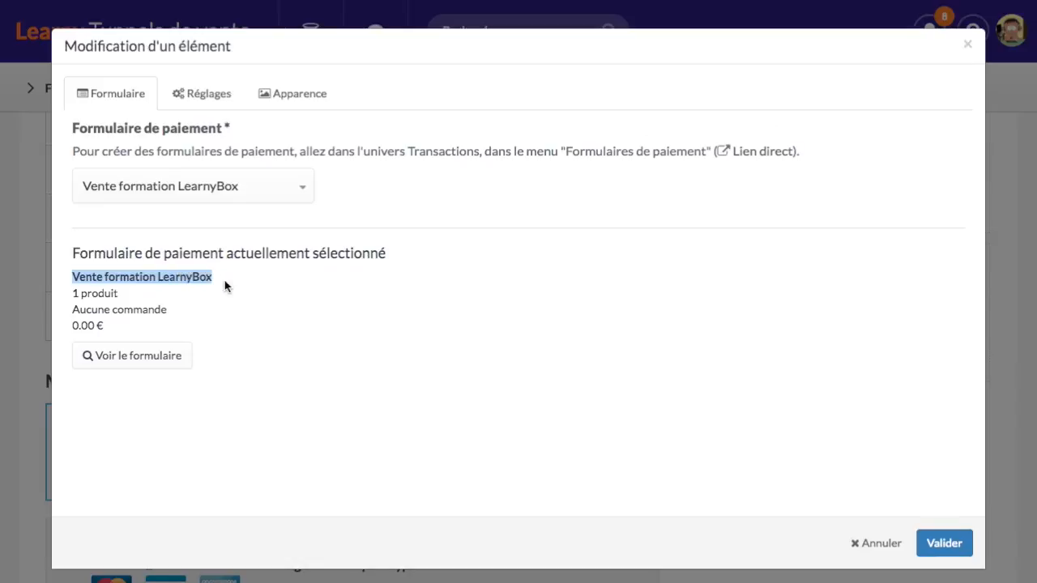
{"action": "left_click", "coordinate": [224, 280]}
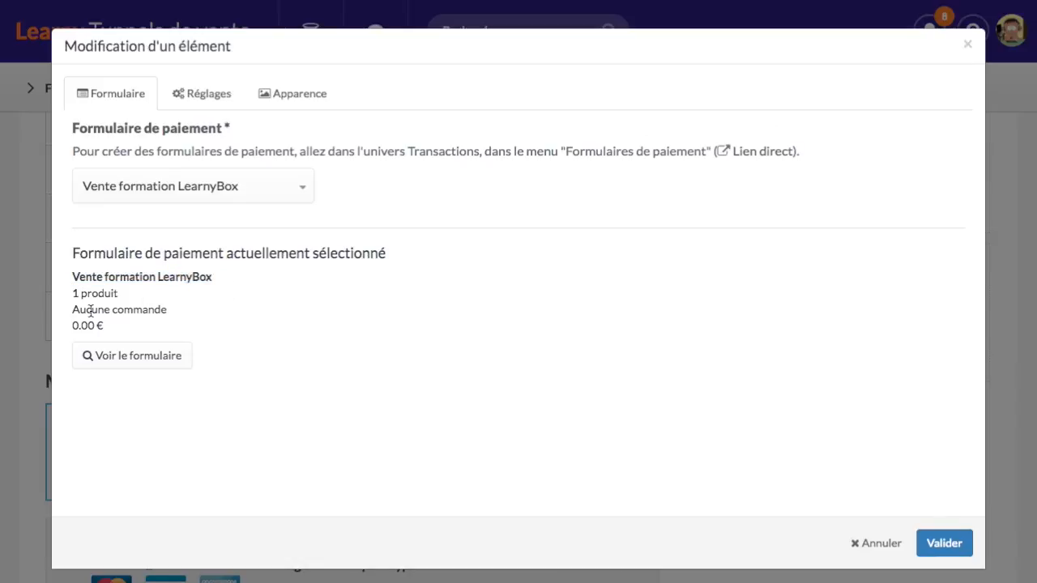
{"action": "left_click_drag", "start_coordinate": [72, 326], "coordinate": [104, 327]}
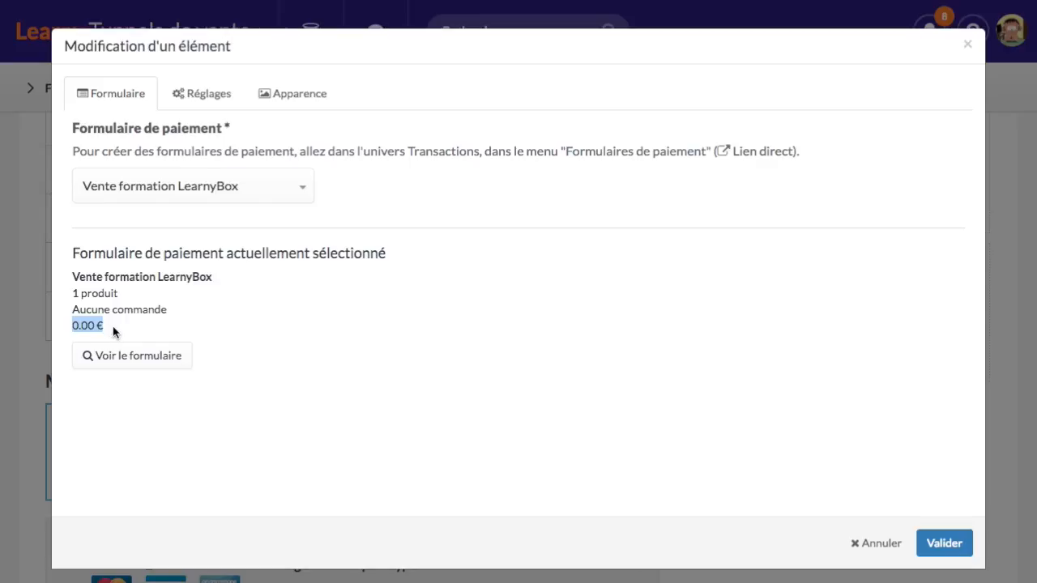
{"action": "left_click", "coordinate": [221, 305]}
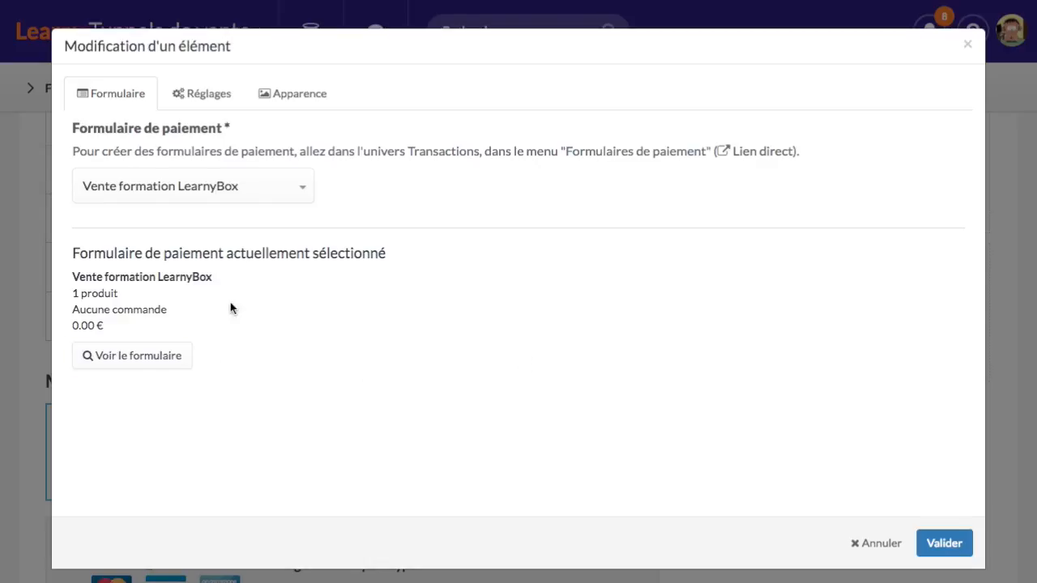
Close the edit dialog and open the 'Vente formation LearnyBox' payment form's Paramètres page under Transactions
{"action": "left_click", "coordinate": [879, 543]}
{"action": "scroll", "coordinate": [234, 220], "scroll_direction": "up", "scroll_amount": 2}
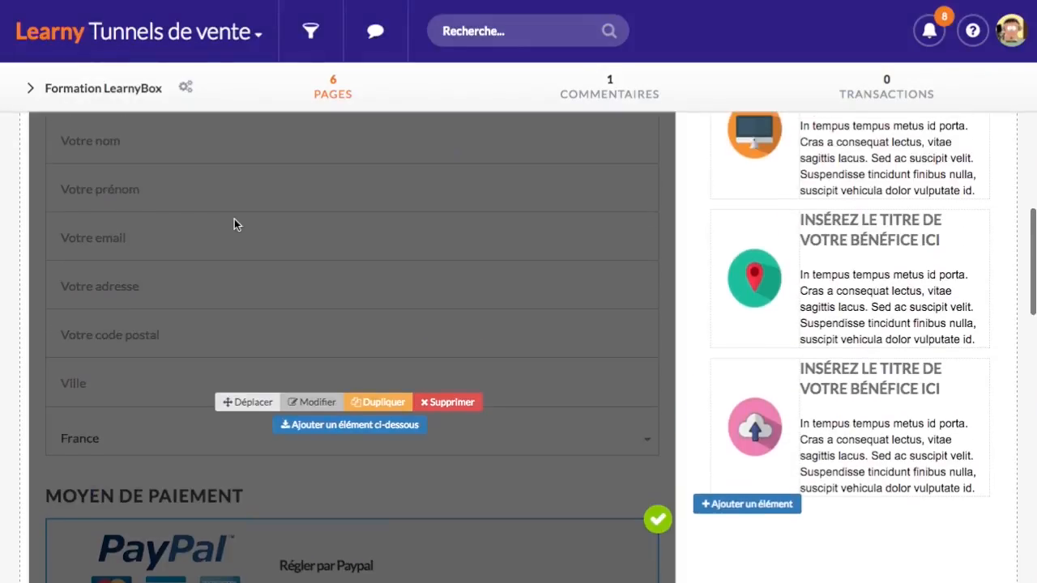
{"action": "mouse_move", "coordinate": [199, 30]}
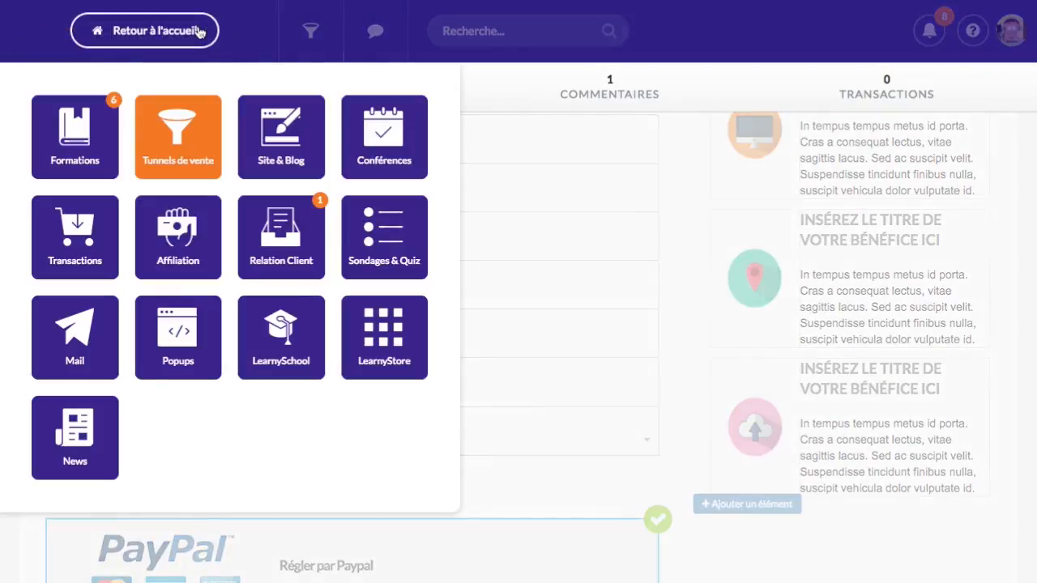
{"action": "left_click", "coordinate": [89, 240]}
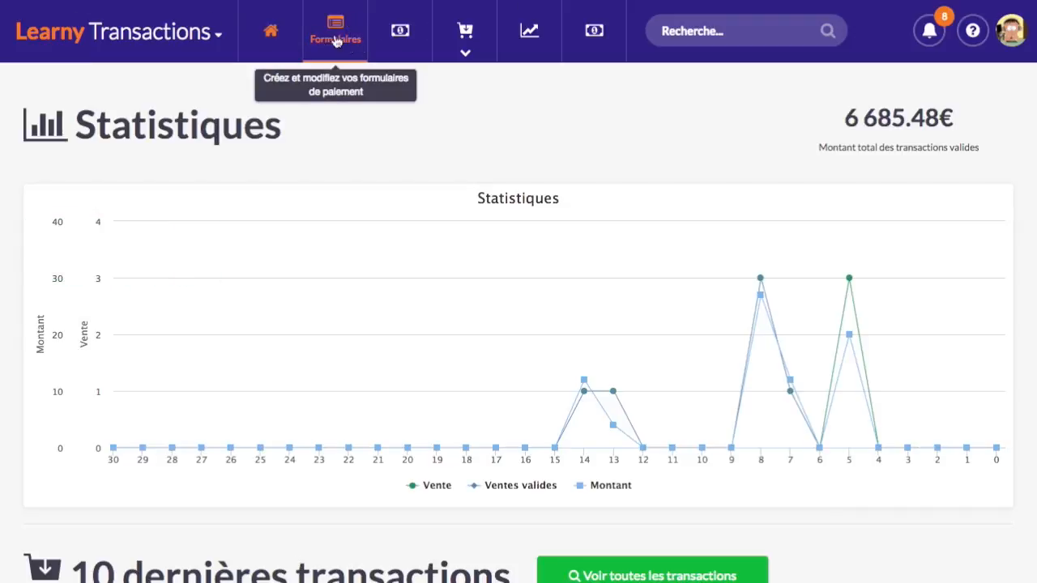
{"action": "left_click", "coordinate": [337, 29]}
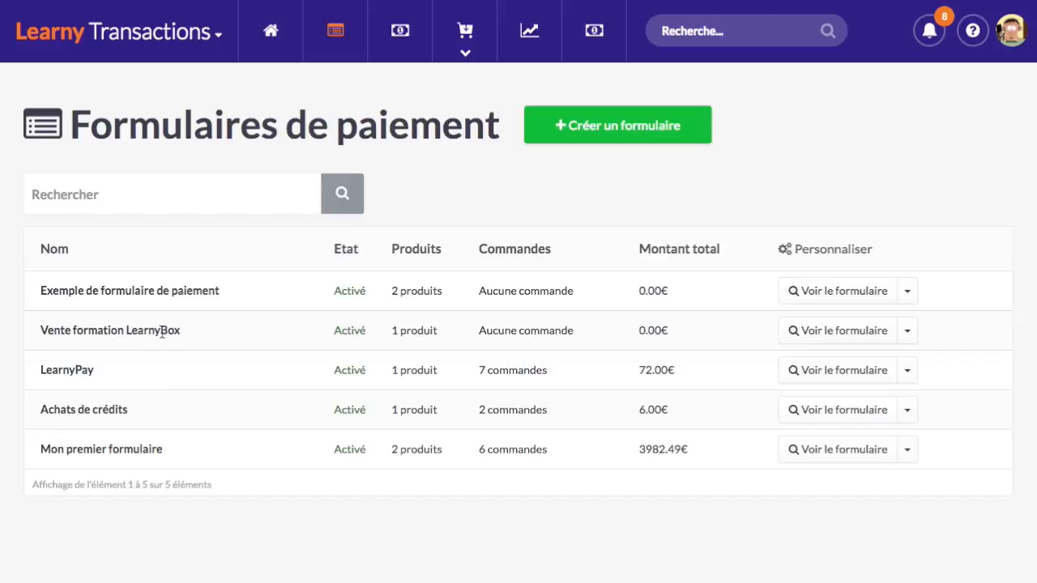
{"action": "left_click", "coordinate": [842, 338]}
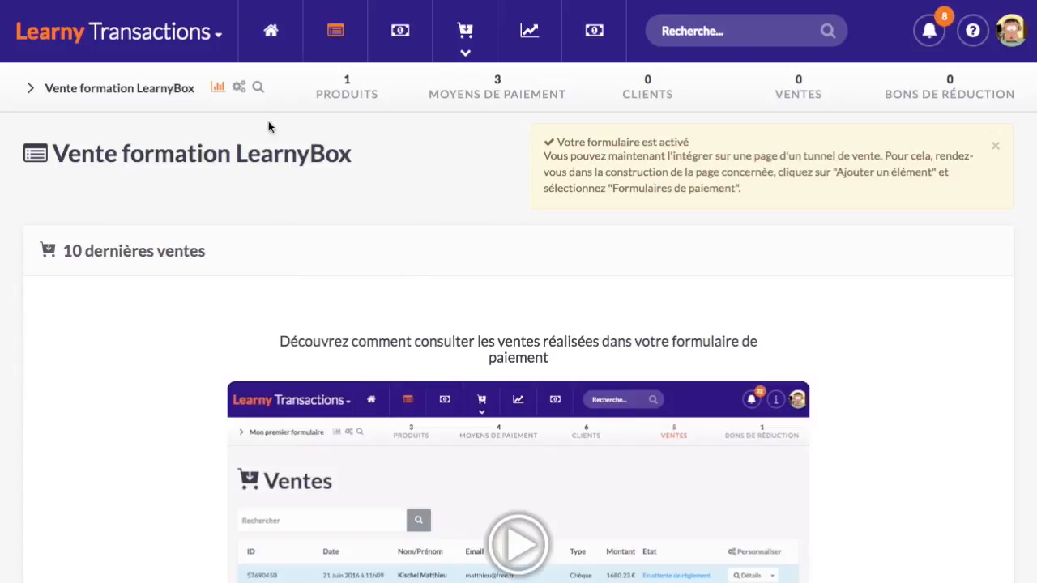
{"action": "left_click", "coordinate": [240, 89]}
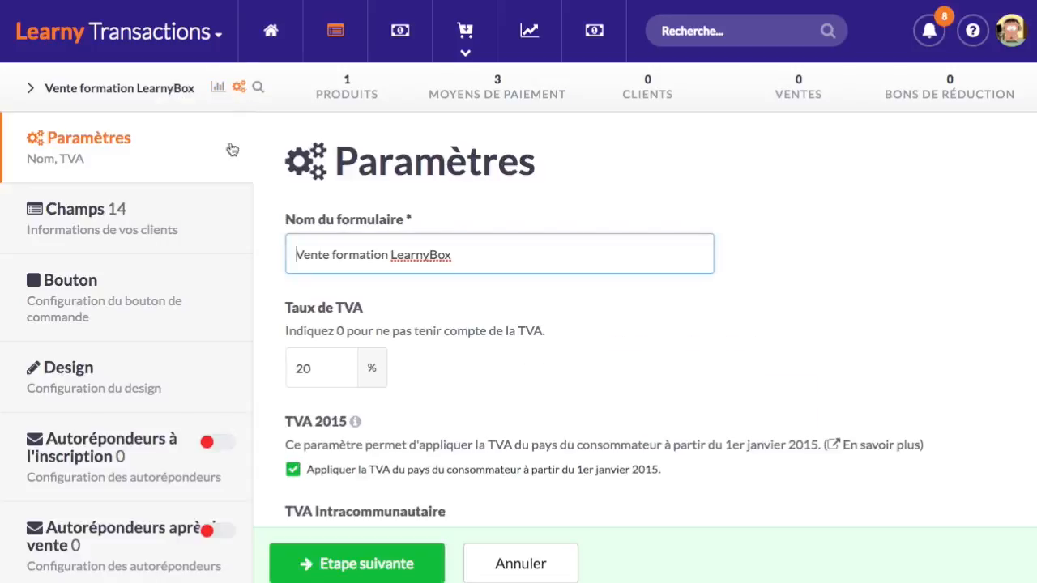
Scroll the Paramètres page and open the Autorépondeurs à l'inscription settings
{"action": "scroll", "coordinate": [297, 405], "scroll_direction": "down", "scroll_amount": 3}
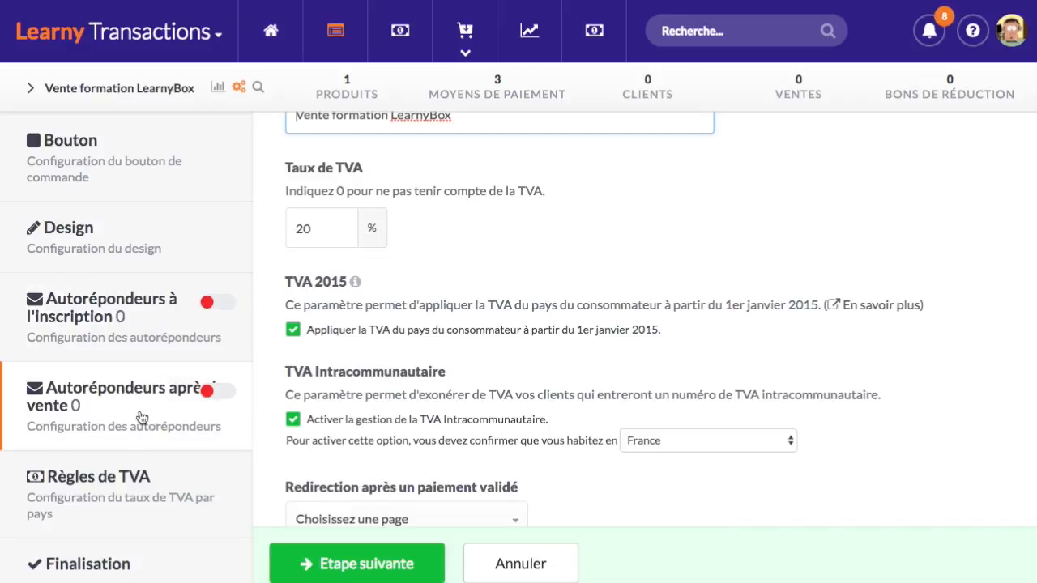
{"action": "left_click", "coordinate": [146, 322]}
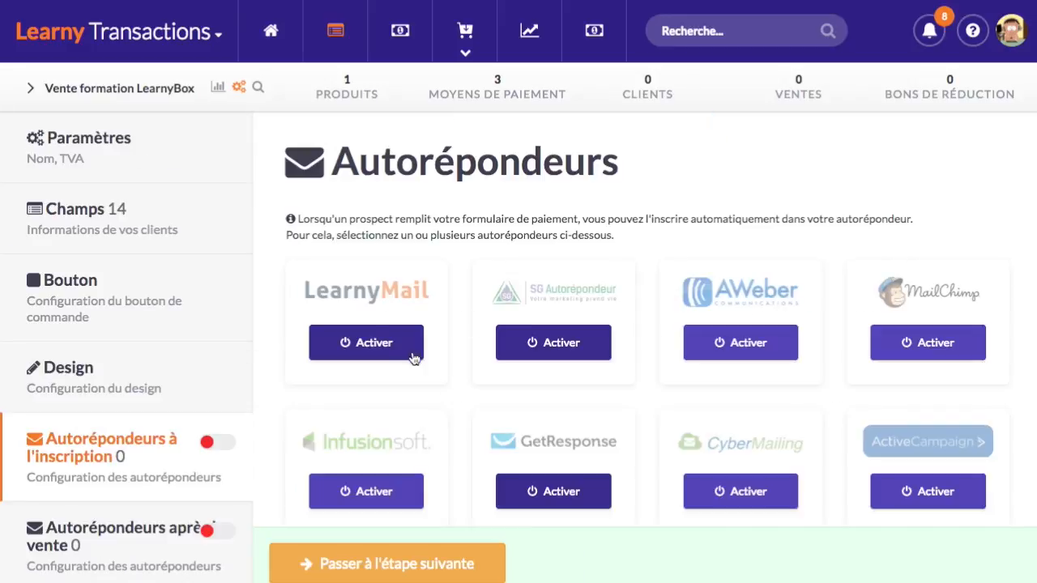
Enable LearnyMail at sign-up with the [Formation Learnybox] Abandons de panier sequence and save
{"action": "scroll", "coordinate": [394, 347], "scroll_direction": "down", "scroll_amount": 3}
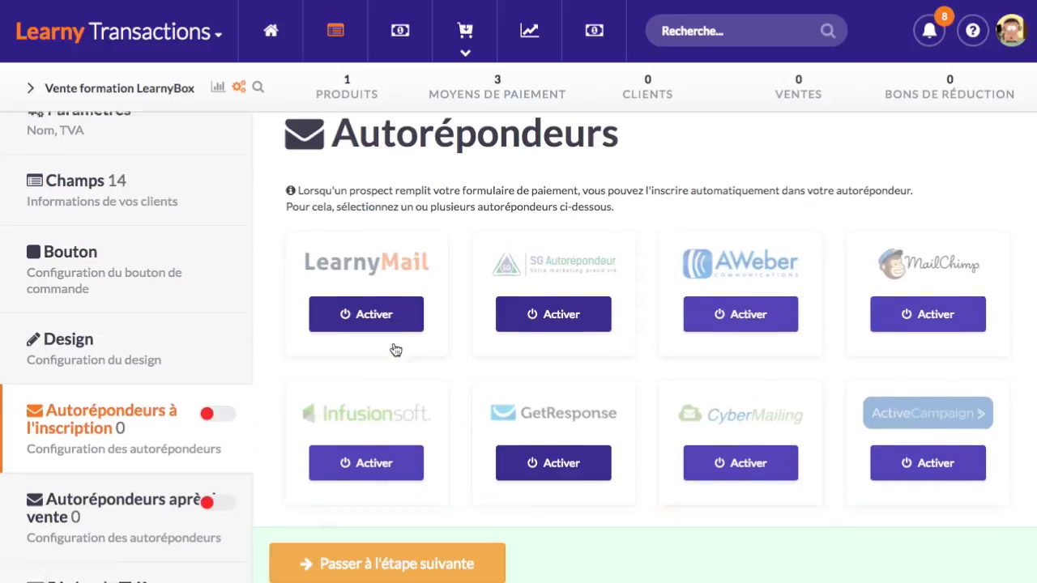
{"action": "scroll", "coordinate": [598, 345], "scroll_direction": "up", "scroll_amount": 3}
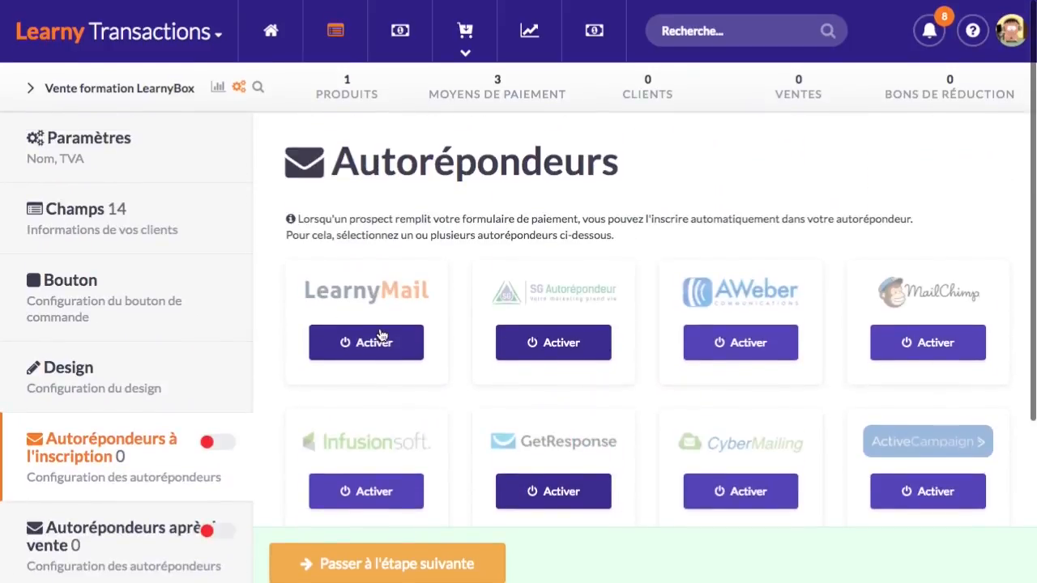
{"action": "left_click", "coordinate": [405, 349]}
{"action": "left_click", "coordinate": [503, 294]}
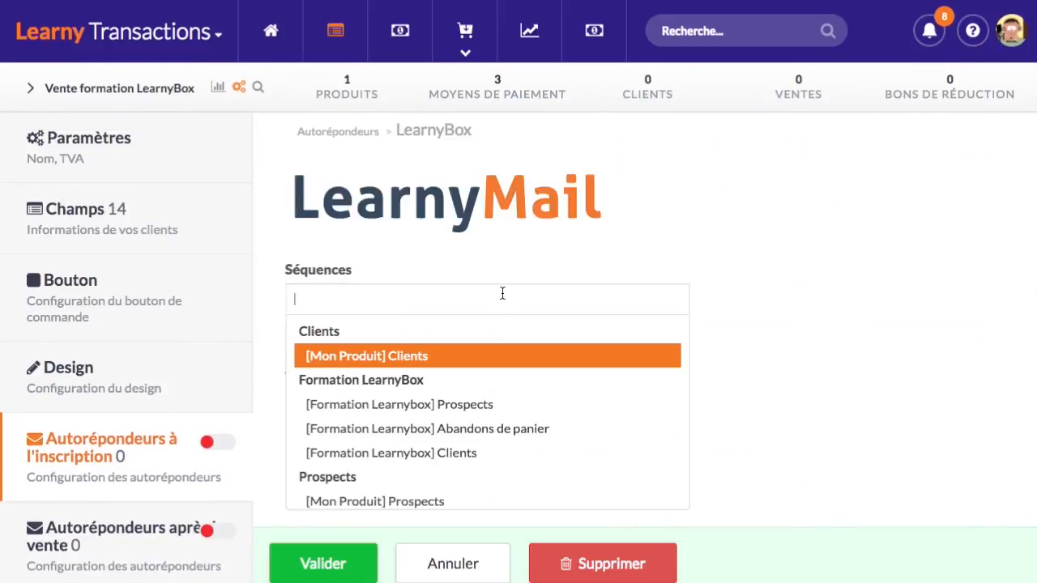
{"action": "scroll", "coordinate": [494, 397], "scroll_direction": "down", "scroll_amount": 1}
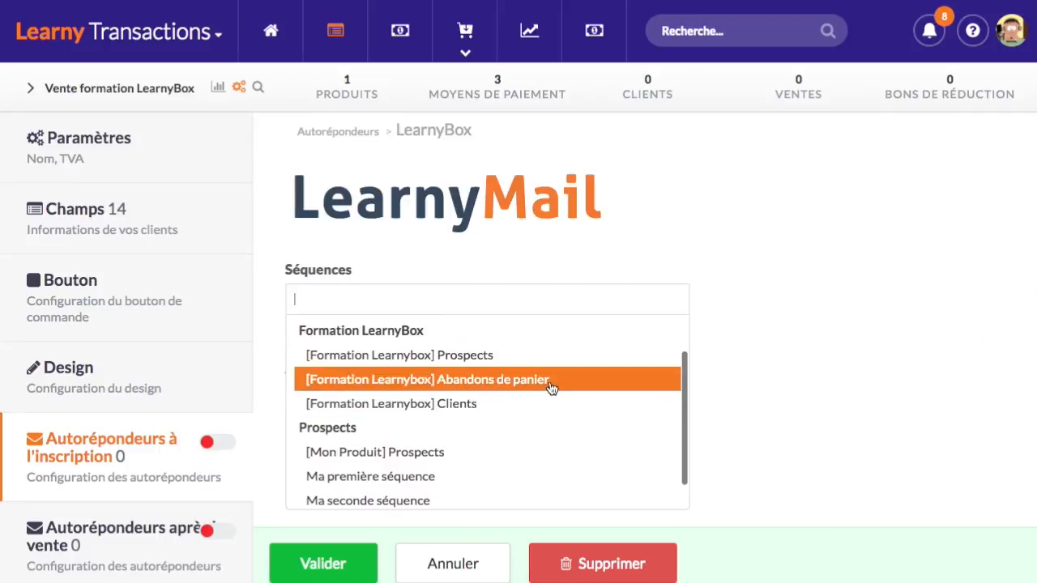
{"action": "left_click", "coordinate": [575, 387]}
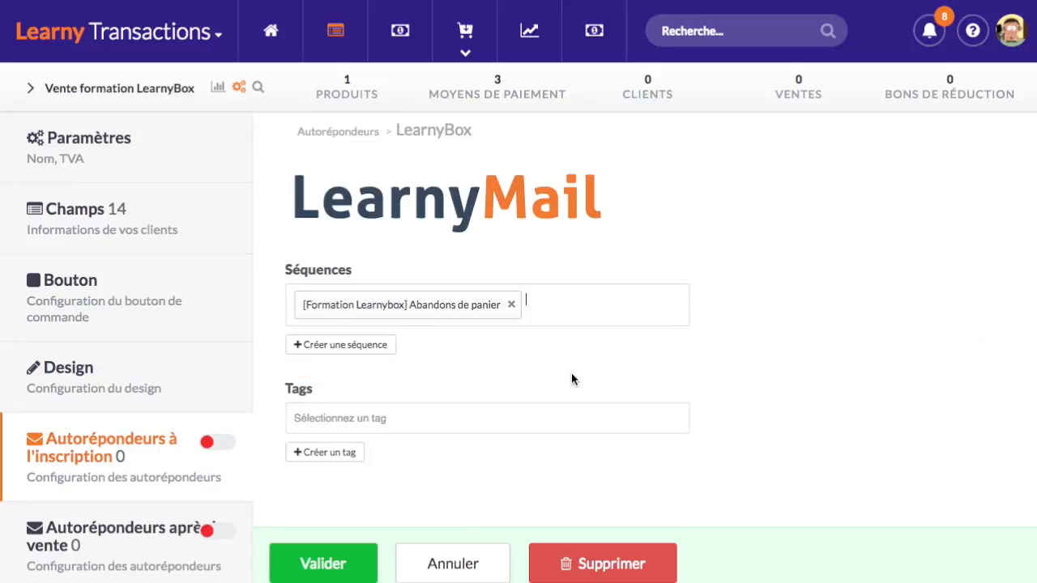
{"action": "left_click", "coordinate": [343, 564]}
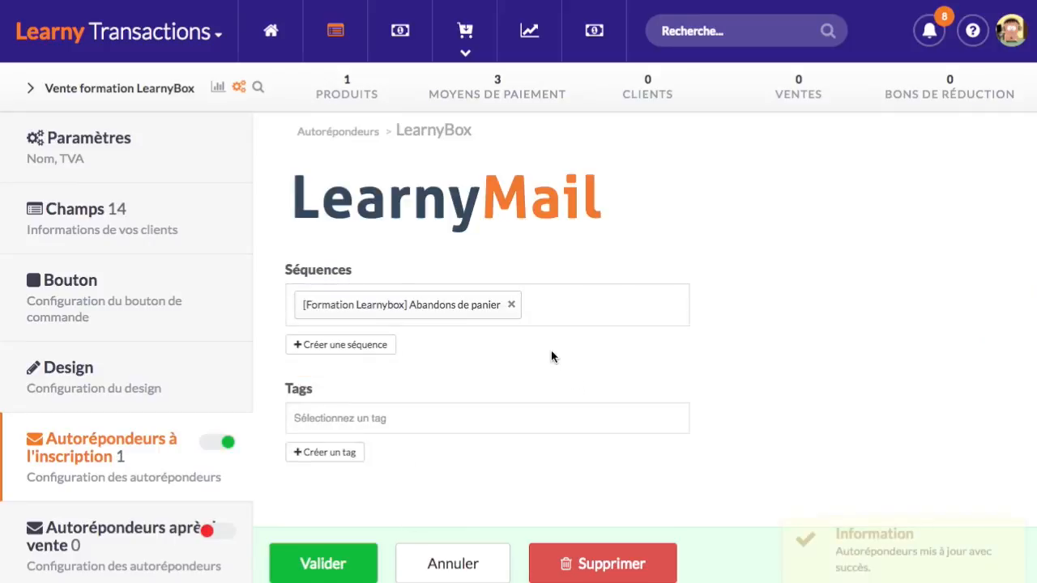
Enable LearnyMail after sale with the [Formation Learnybox] Clients sequence, save, and return to sign-up autoresponders
{"action": "scroll", "coordinate": [130, 495], "scroll_direction": "down", "scroll_amount": 2}
{"action": "left_click", "coordinate": [137, 458]}
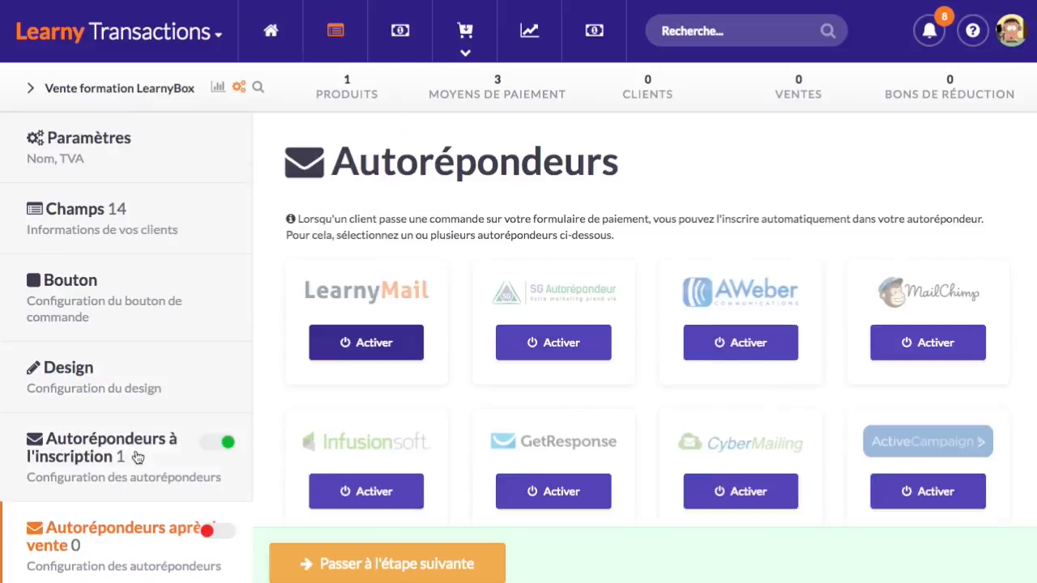
{"action": "left_click", "coordinate": [398, 349]}
{"action": "left_click", "coordinate": [461, 296]}
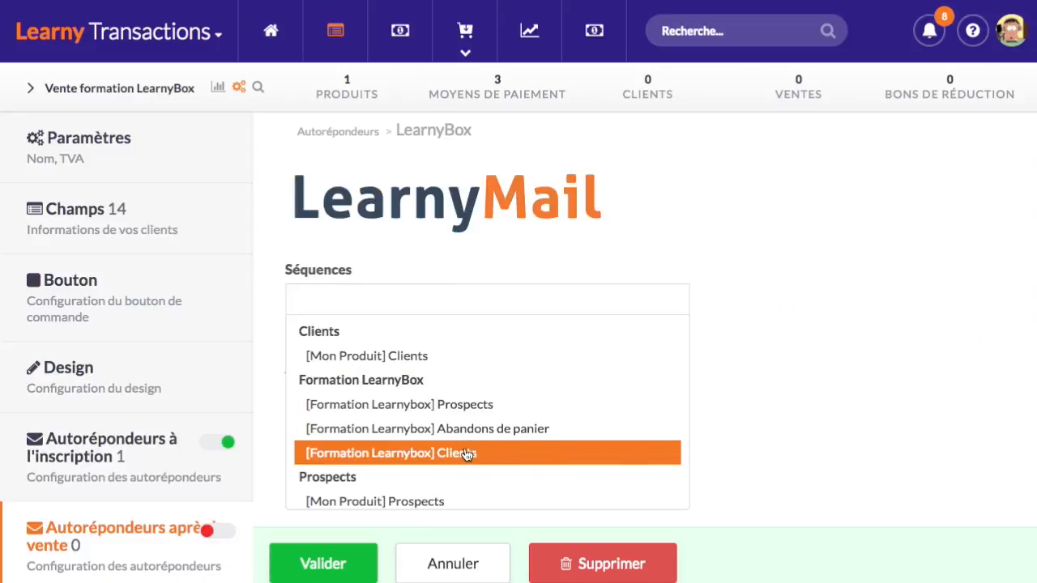
{"action": "left_click", "coordinate": [510, 456]}
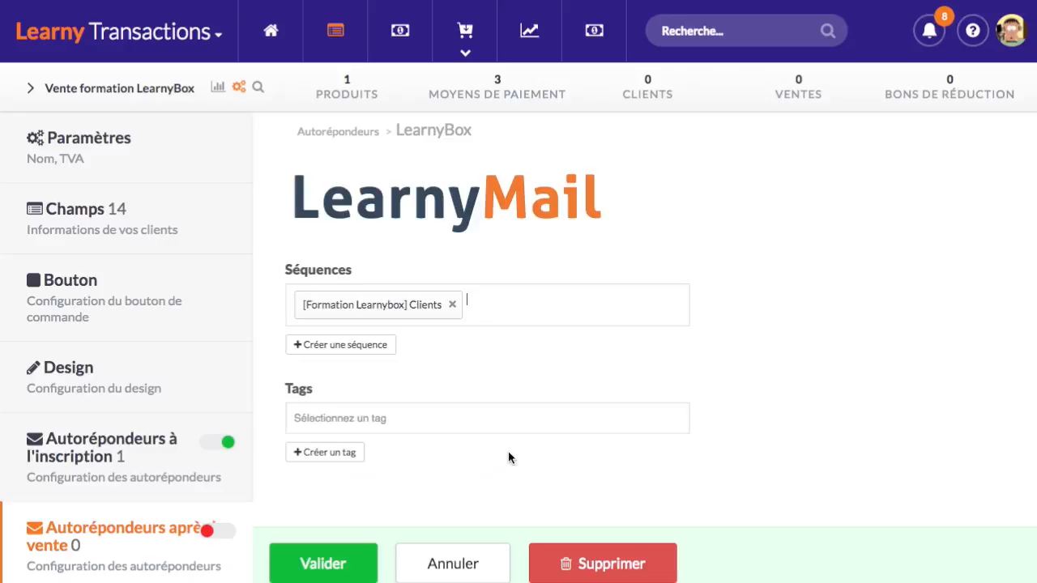
{"action": "left_click", "coordinate": [360, 567]}
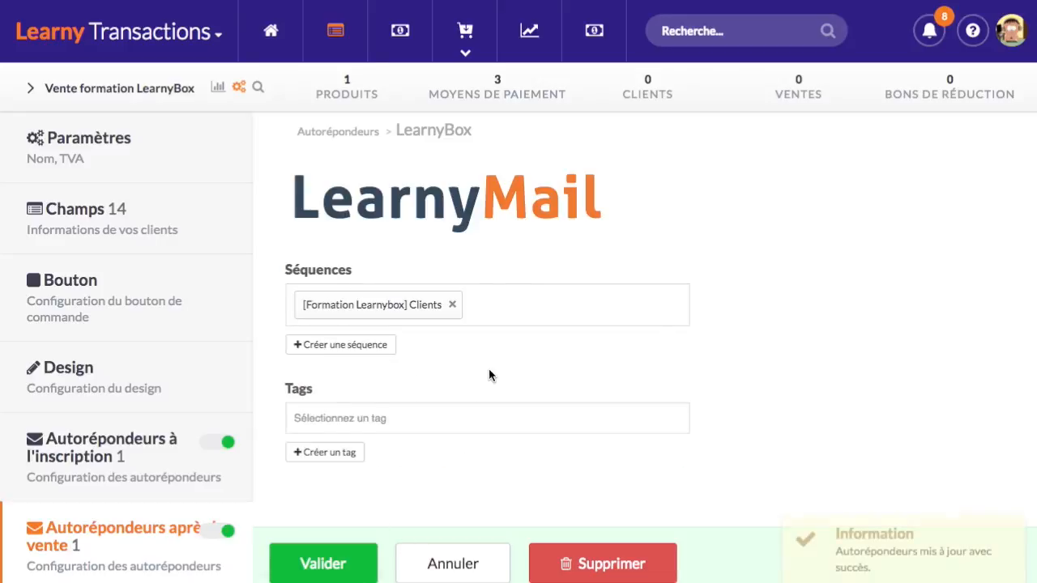
{"action": "scroll", "coordinate": [405, 340], "scroll_direction": "down", "scroll_amount": 3}
{"action": "left_click", "coordinate": [120, 231]}
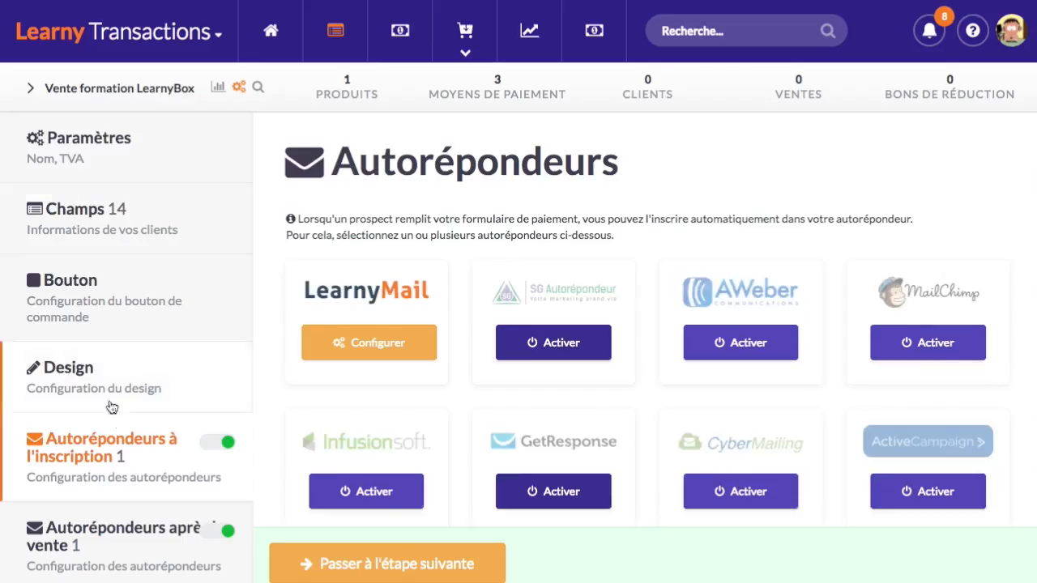
Review the autoresponder providers, then bring up the LearnyBox apps panel from the Learny Transactions title
{"action": "scroll", "coordinate": [114, 405], "scroll_direction": "down", "scroll_amount": 3}
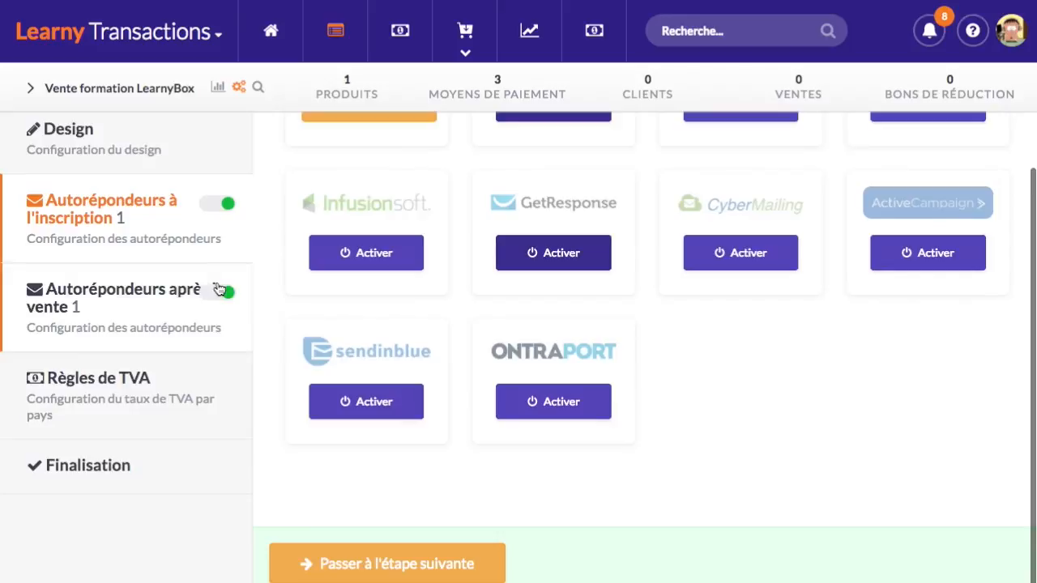
{"action": "scroll", "coordinate": [185, 324], "scroll_direction": "up", "scroll_amount": 5}
{"action": "scroll", "coordinate": [129, 385], "scroll_direction": "down", "scroll_amount": 3}
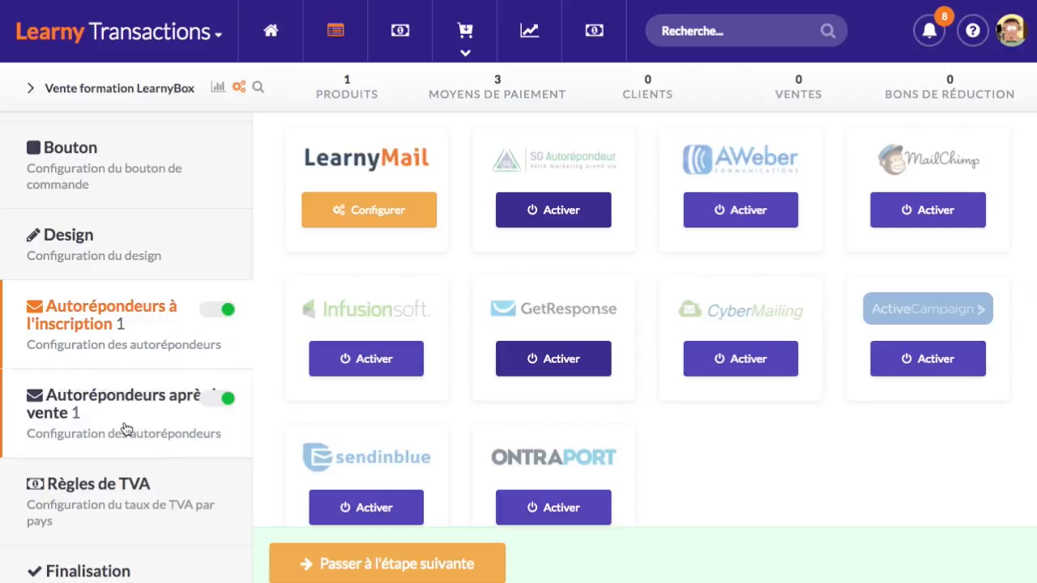
{"action": "scroll", "coordinate": [271, 342], "scroll_direction": "up", "scroll_amount": 3}
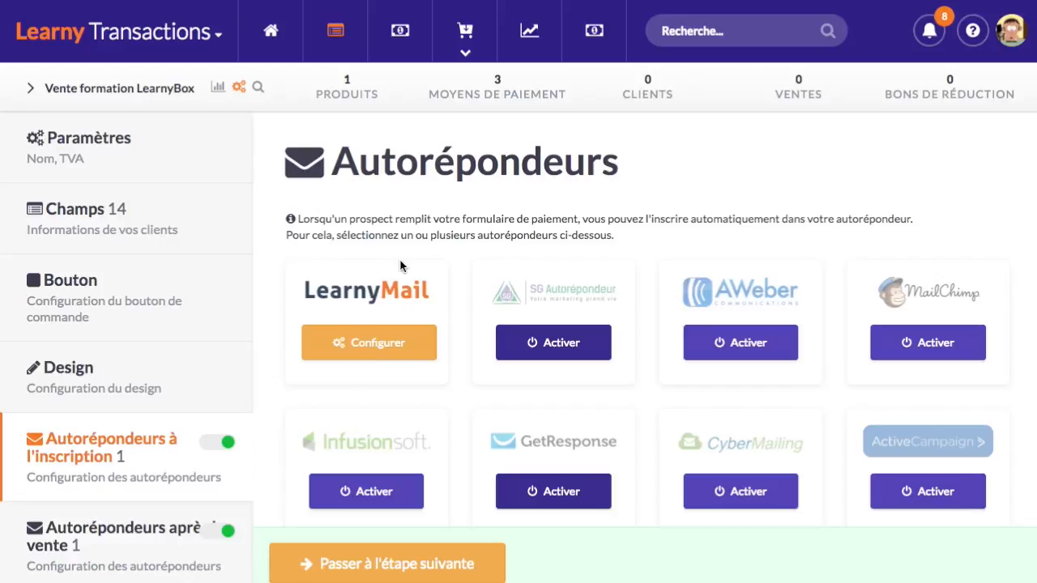
{"action": "left_click", "coordinate": [174, 41]}
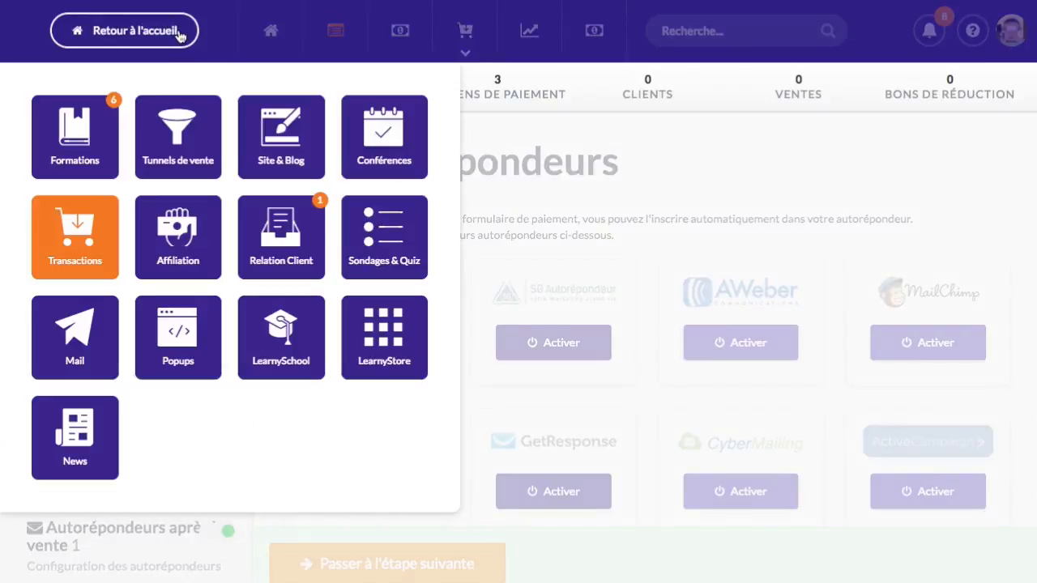
Open LearnyMail's Séquences list and highlight the [Formation Learnybox] Clients and Prospects sequence names
{"action": "left_click", "coordinate": [84, 343]}
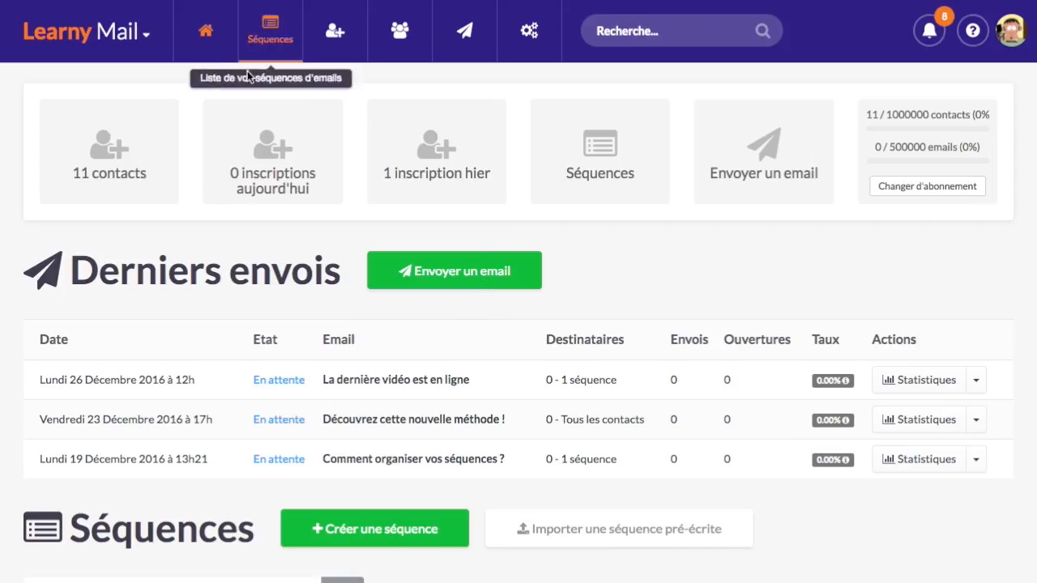
{"action": "left_click", "coordinate": [248, 71]}
{"action": "scroll", "coordinate": [340, 425], "scroll_direction": "down", "scroll_amount": 2}
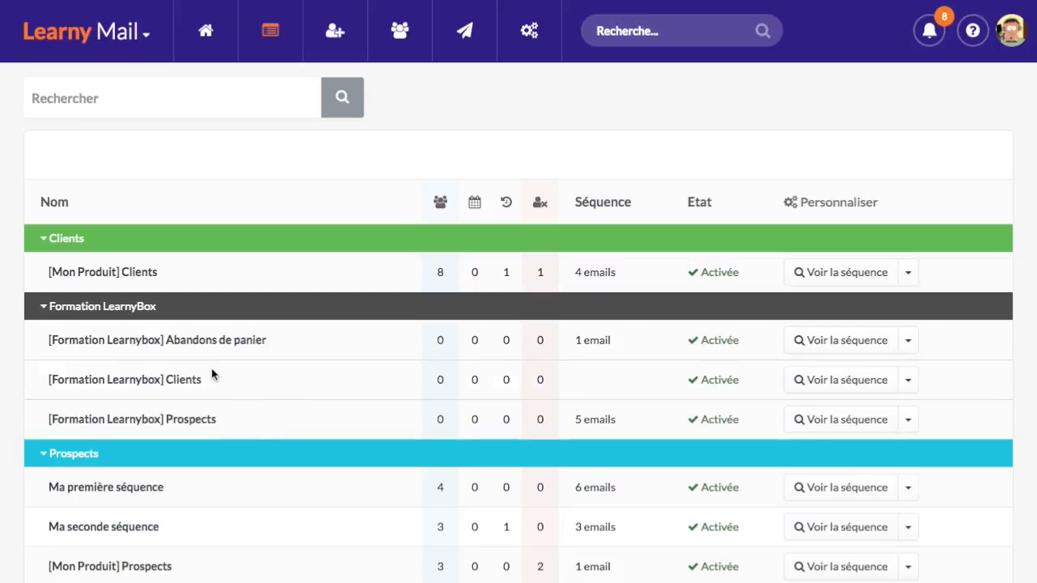
{"action": "left_click_drag", "start_coordinate": [202, 380], "coordinate": [39, 378]}
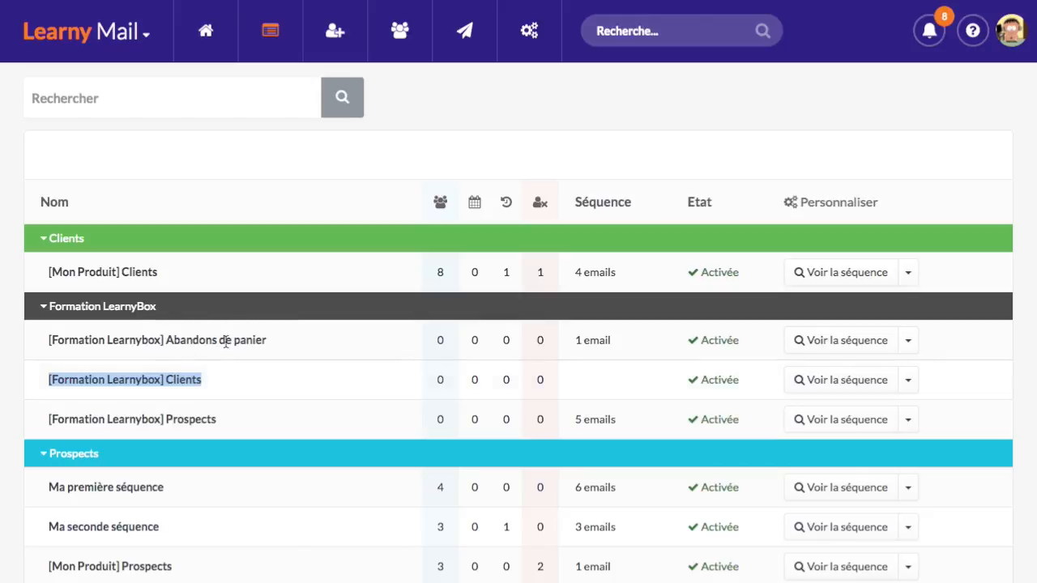
{"action": "left_click_drag", "start_coordinate": [165, 419], "coordinate": [235, 427]}
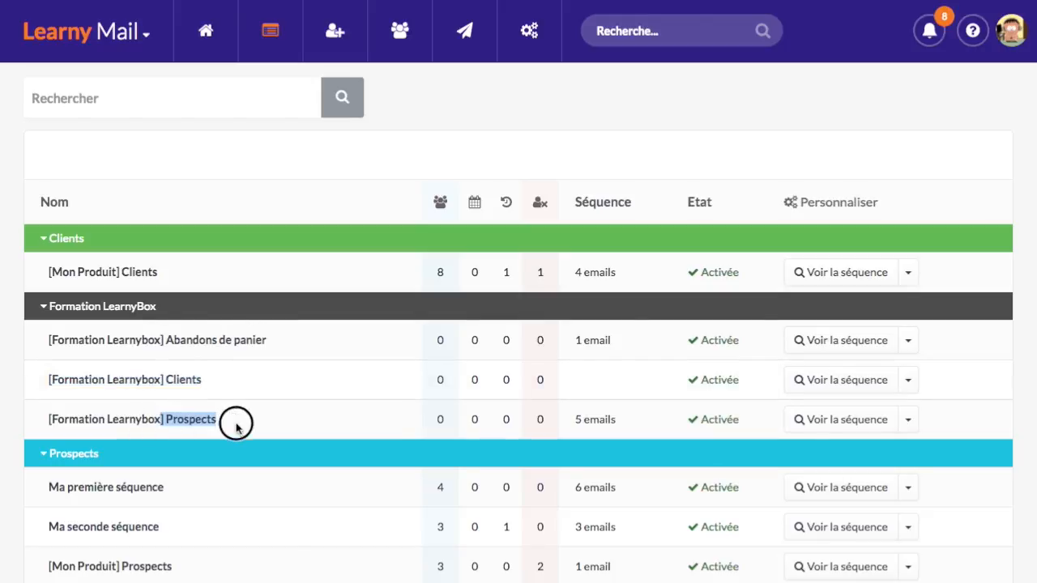
{"action": "left_click", "coordinate": [235, 426]}
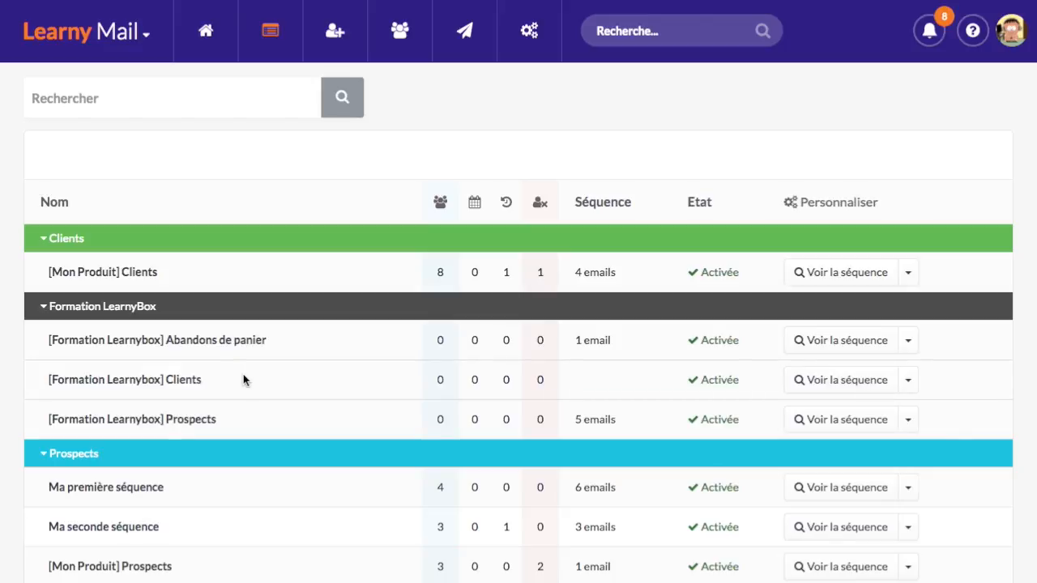
{"action": "scroll", "coordinate": [435, 397], "scroll_direction": "up", "scroll_amount": 2}
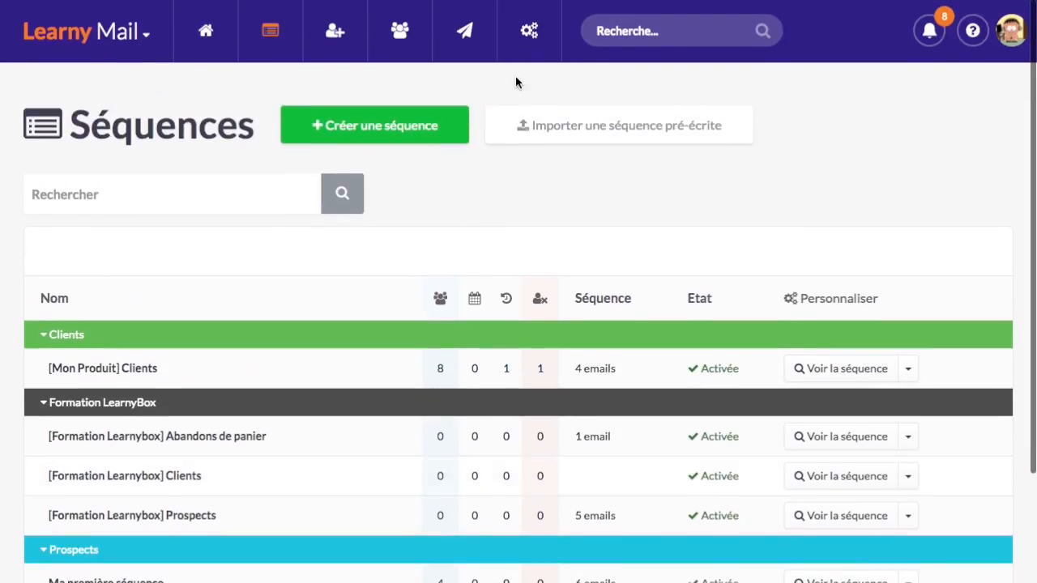
Add a LearnyMail rule named 'Désinscription pour les clients de la formation LearnyBox' under Réglages > Règles
{"action": "left_click", "coordinate": [533, 32]}
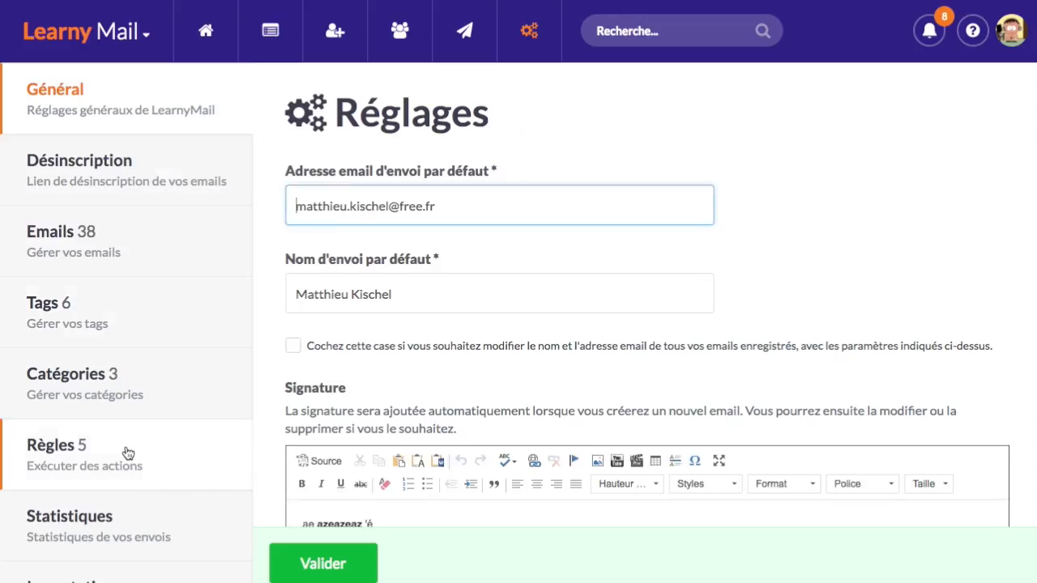
{"action": "left_click", "coordinate": [128, 453]}
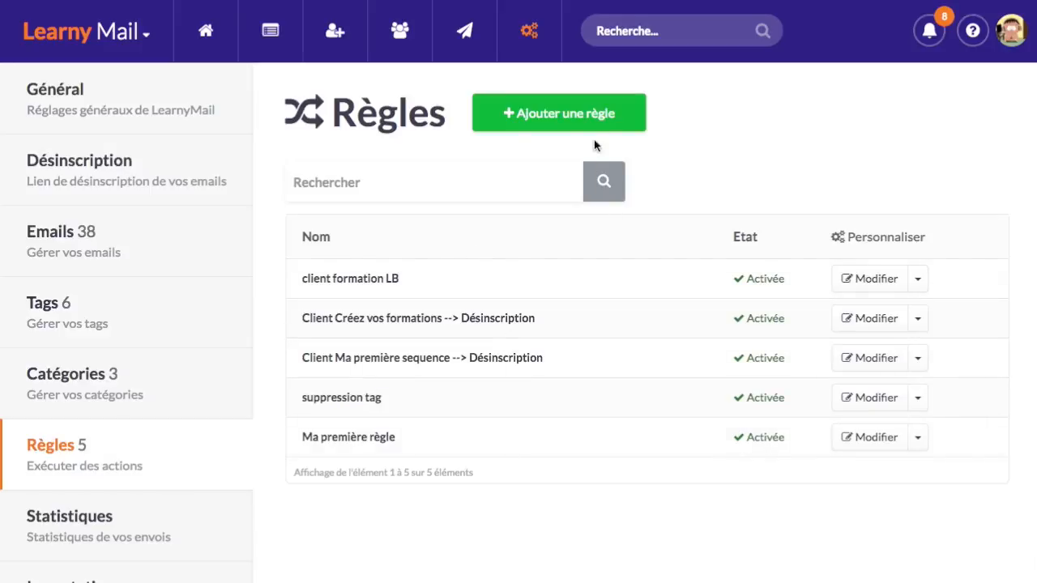
{"action": "left_click", "coordinate": [630, 107]}
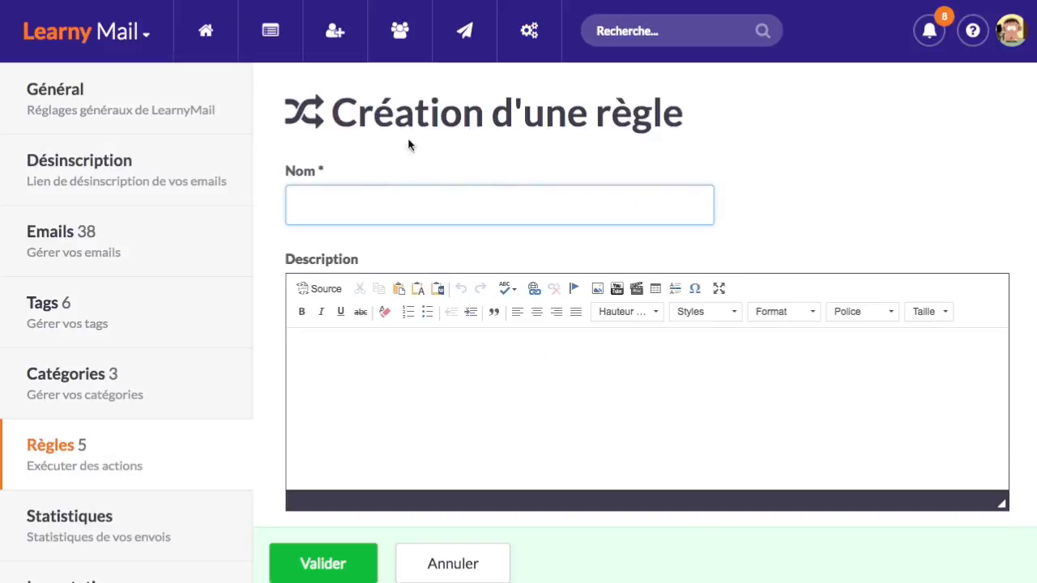
{"action": "type", "text": "Désinscription pros"}
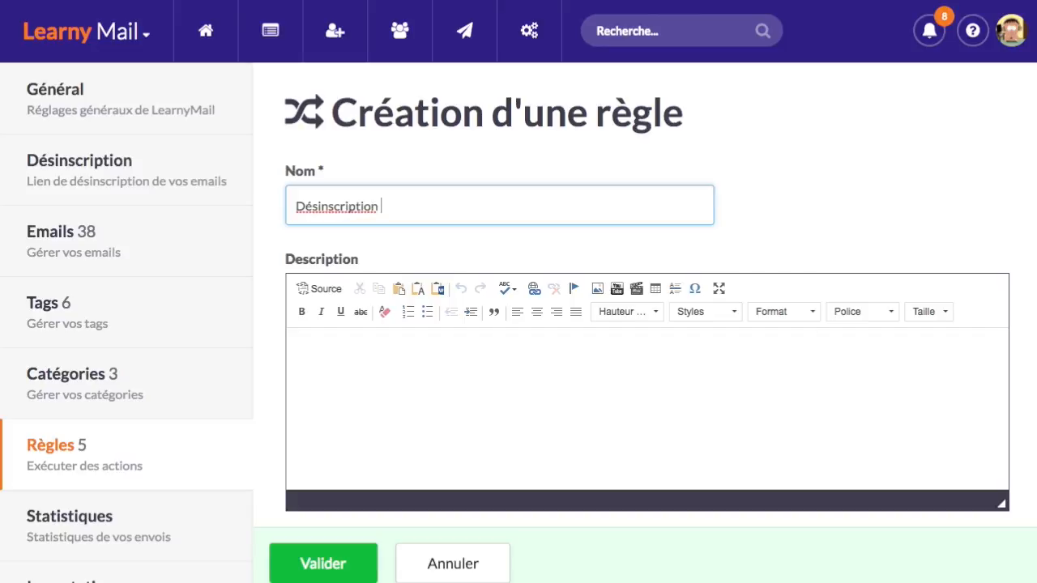
{"action": "key", "text": "BackSpace"}
{"action": "key", "text": "BackSpace"}
{"action": "key", "text": "BackSpace"}
{"action": "key", "text": "BackSpace"}
{"action": "type", "text": "pour les clients de la formation "}
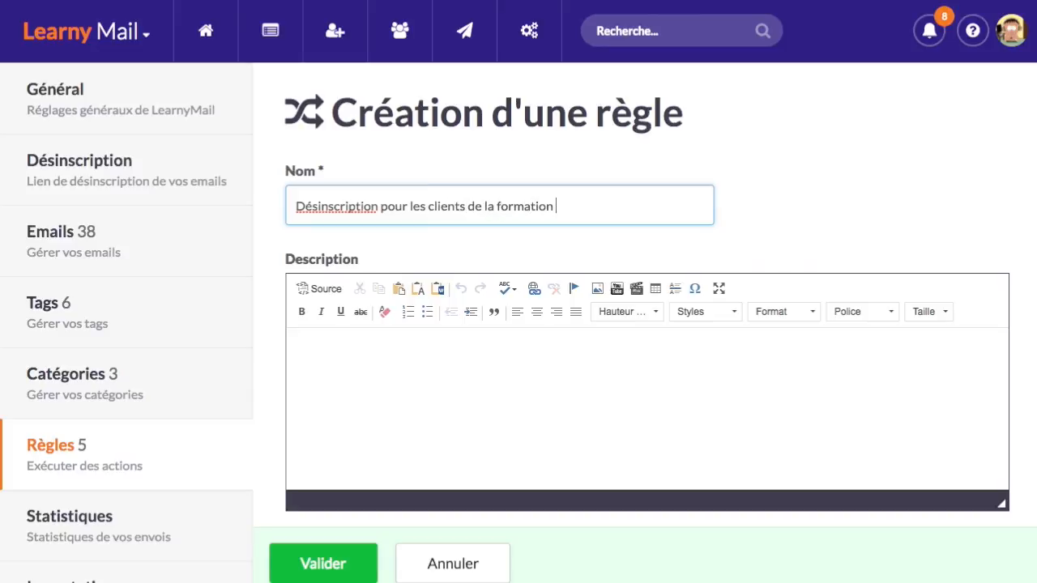
{"action": "type", "text": "LearnyBox"}
{"action": "scroll", "coordinate": [528, 340], "scroll_direction": "down", "scroll_amount": 2}
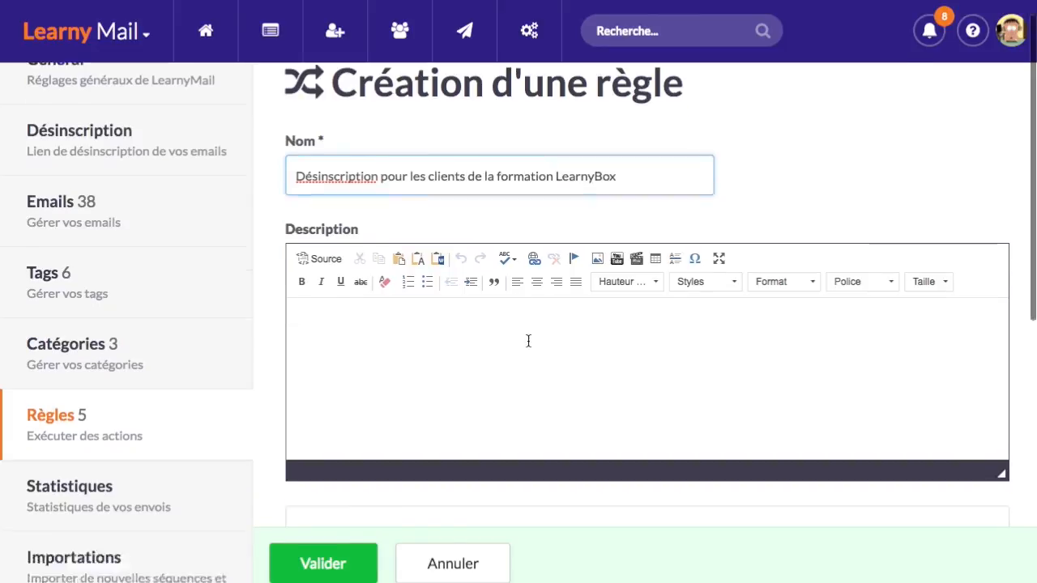
{"action": "scroll", "coordinate": [428, 289], "scroll_direction": "down", "scroll_amount": 8}
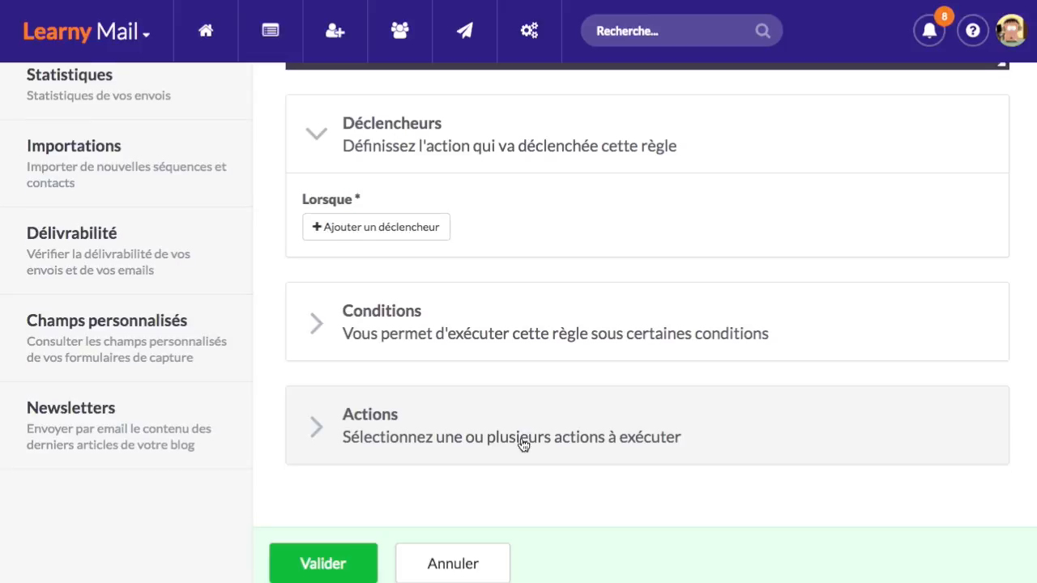
Set the rule's trigger to 'Le contact est ajouté à la séquence' with '[Formation Learnybox] Clients'
{"action": "scroll", "coordinate": [523, 442], "scroll_direction": "up", "scroll_amount": 3}
{"action": "scroll", "coordinate": [532, 401], "scroll_direction": "up", "scroll_amount": 5}
{"action": "scroll", "coordinate": [520, 373], "scroll_direction": "down", "scroll_amount": 6}
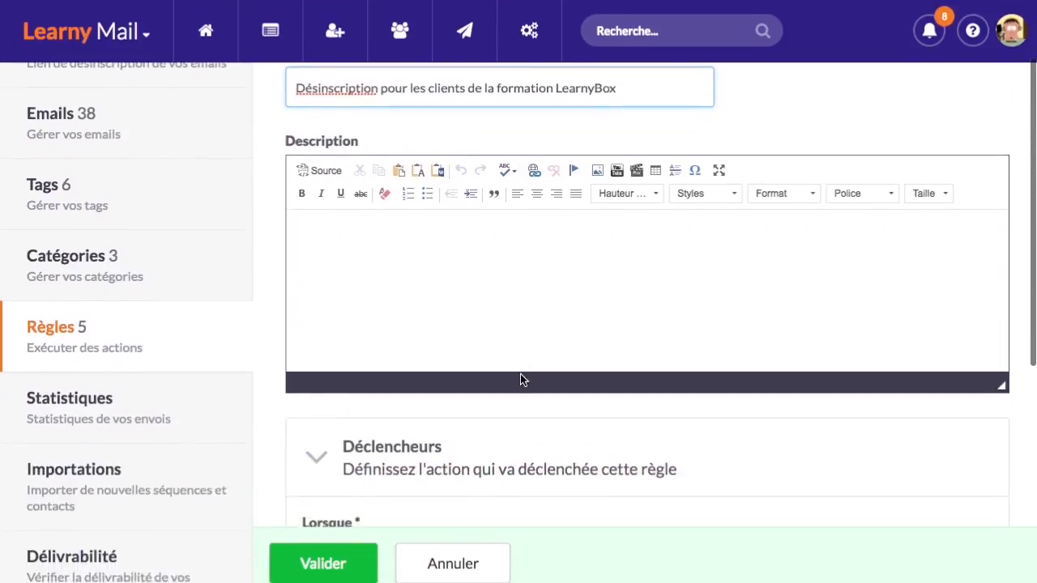
{"action": "scroll", "coordinate": [413, 365], "scroll_direction": "down", "scroll_amount": 2}
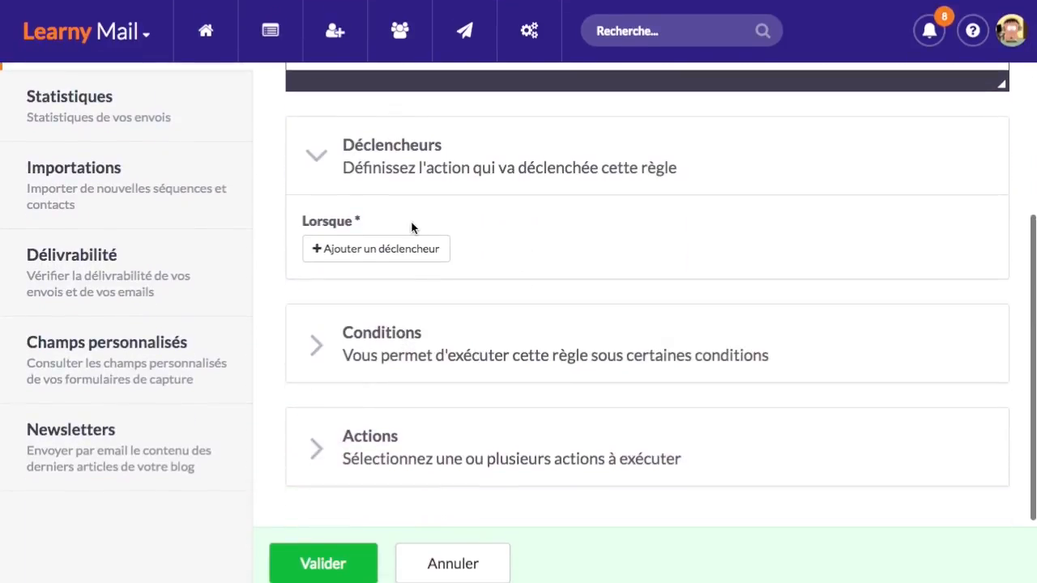
{"action": "left_click", "coordinate": [420, 256]}
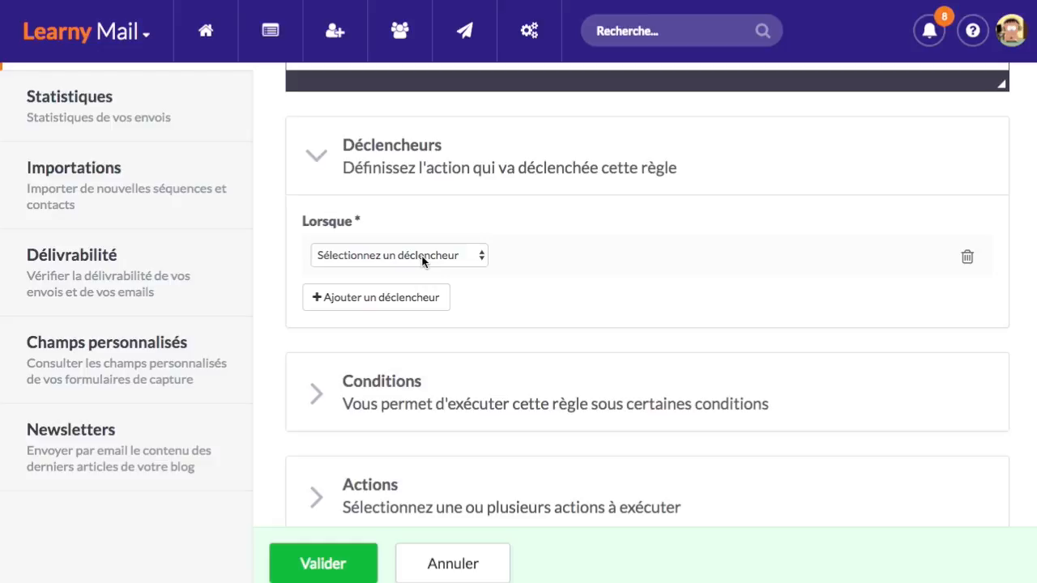
{"action": "left_click", "coordinate": [422, 257]}
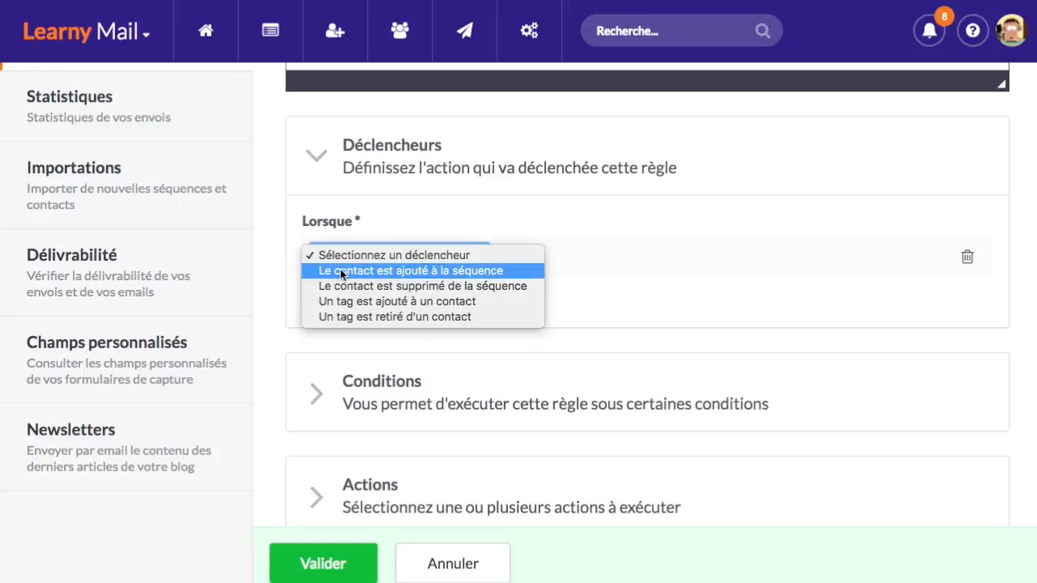
{"action": "left_click", "coordinate": [503, 272]}
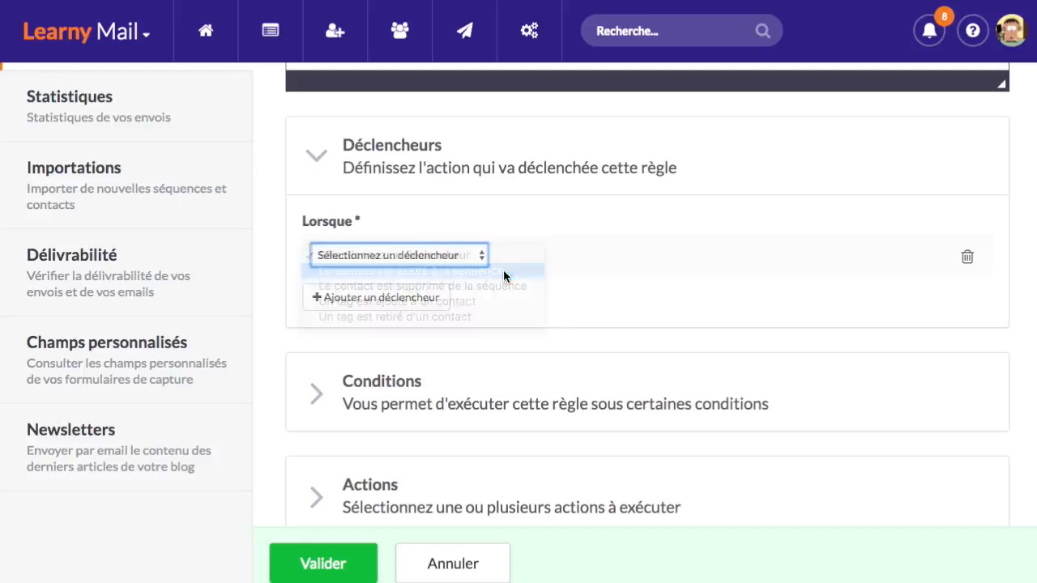
{"action": "left_click", "coordinate": [622, 254]}
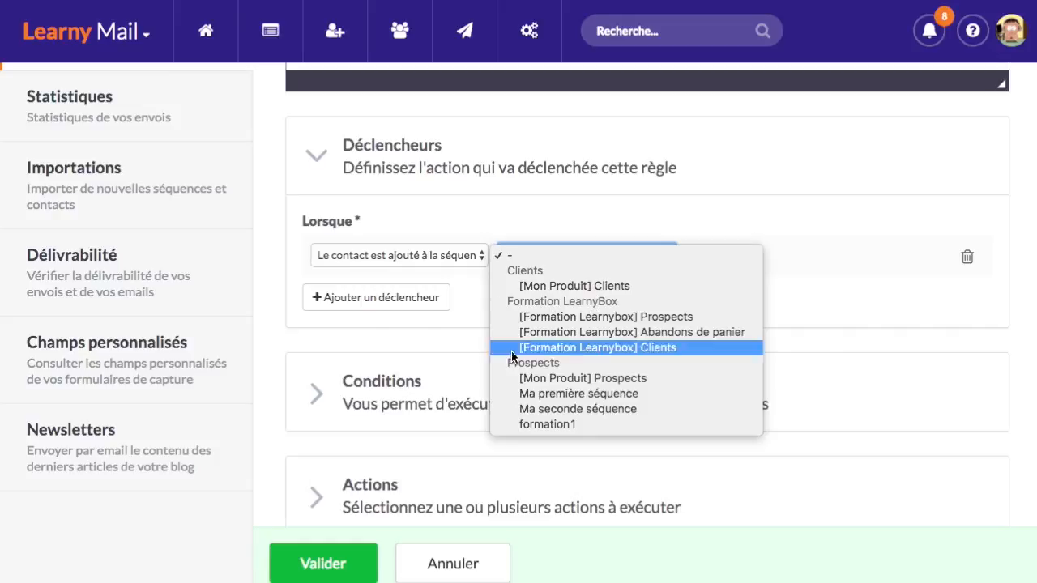
{"action": "left_click", "coordinate": [660, 348]}
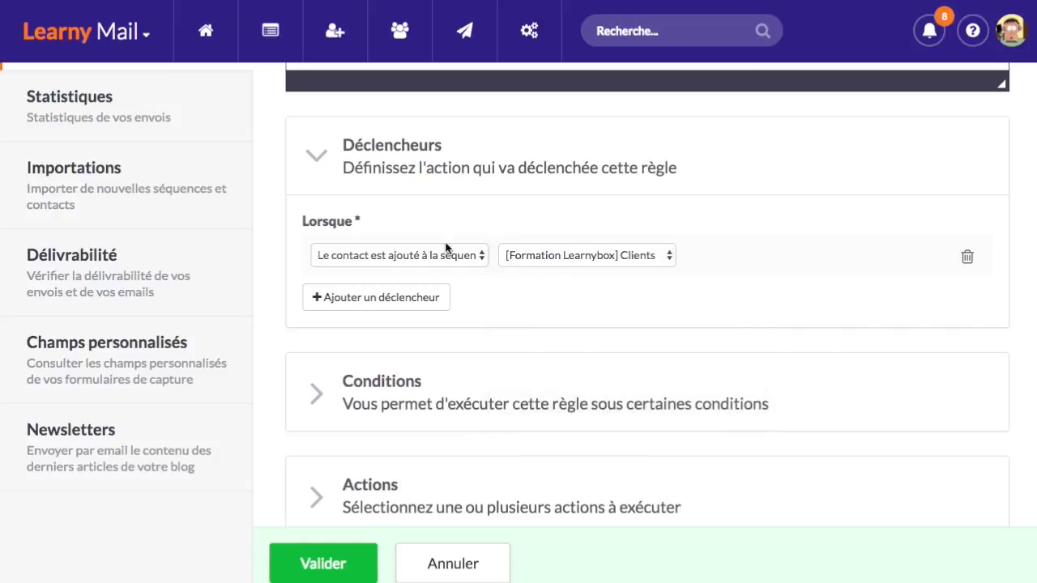
{"action": "scroll", "coordinate": [496, 315], "scroll_direction": "up", "scroll_amount": 4}
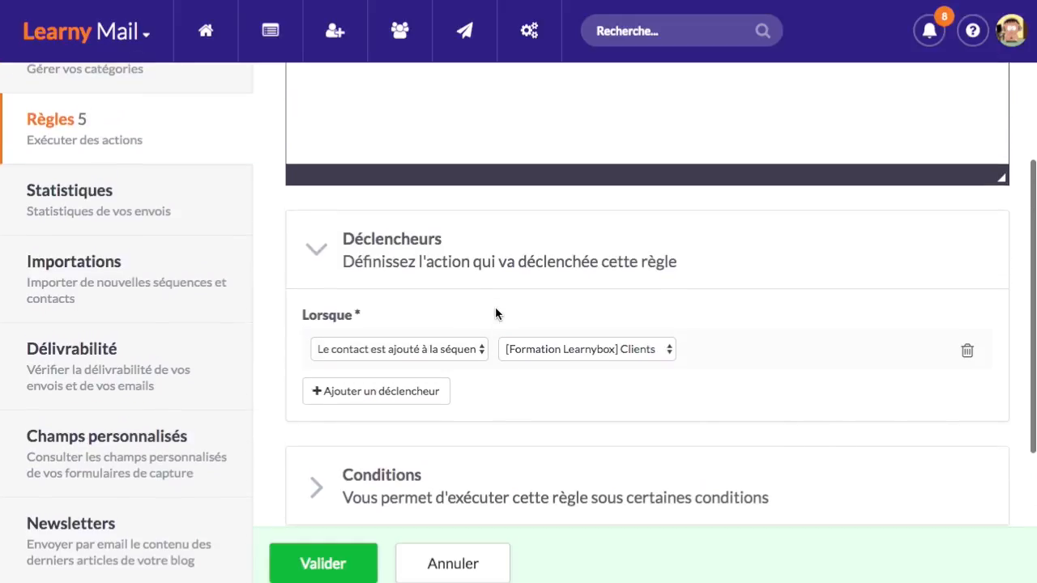
{"action": "scroll", "coordinate": [496, 314], "scroll_direction": "down", "scroll_amount": 5}
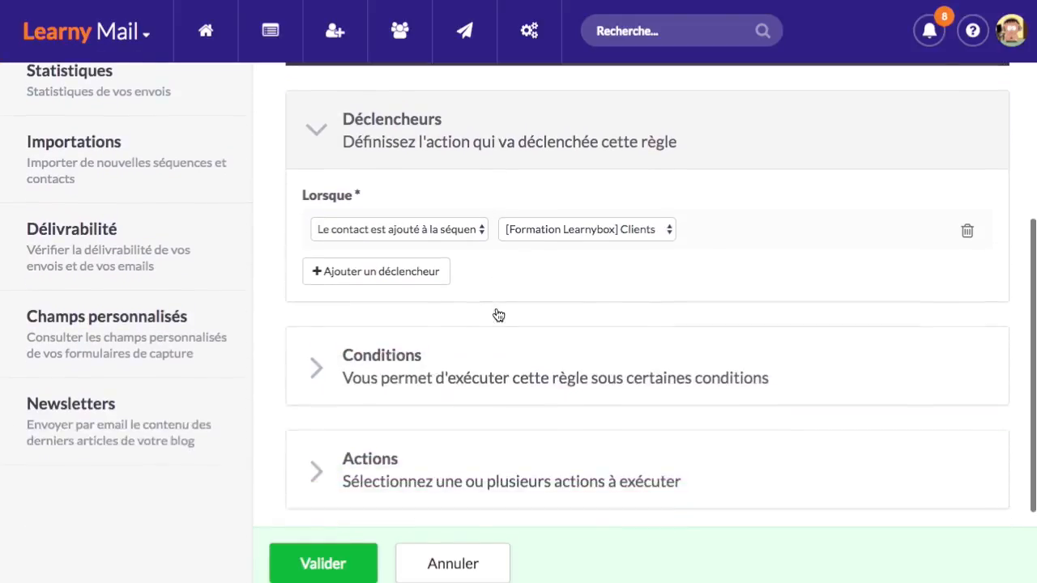
{"action": "scroll", "coordinate": [493, 312], "scroll_direction": "up", "scroll_amount": 1}
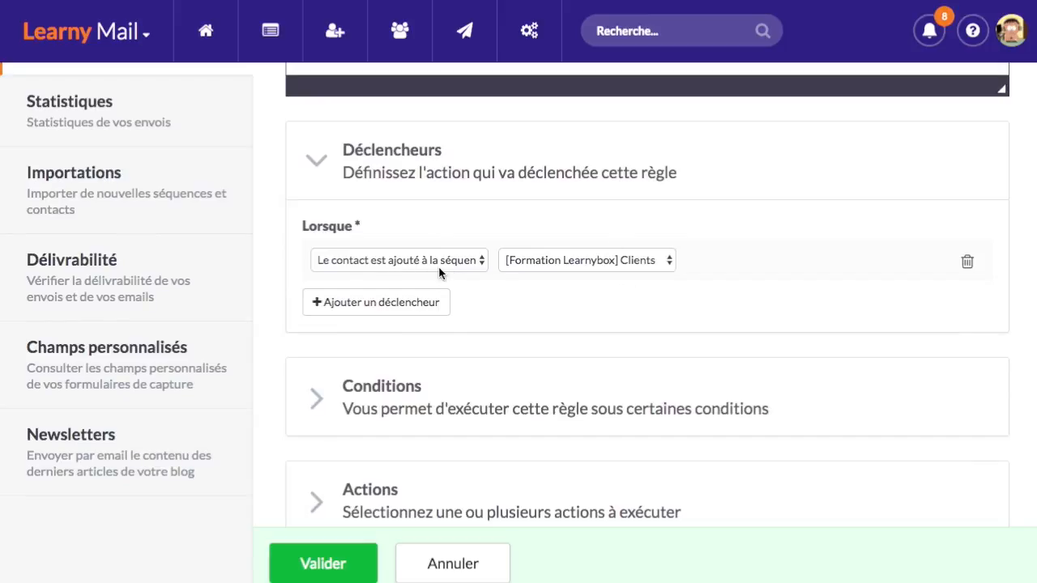
{"action": "scroll", "coordinate": [474, 338], "scroll_direction": "down", "scroll_amount": 5}
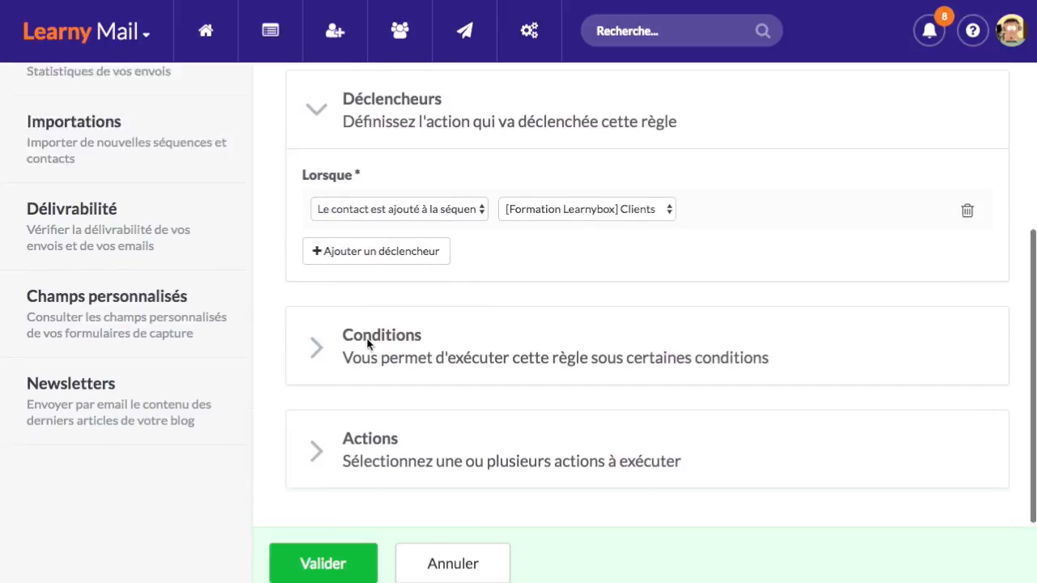
Add an action unsubscribing the contact from the [Formation Learnybox] Prospects sequence
{"action": "left_click", "coordinate": [445, 304]}
{"action": "scroll", "coordinate": [451, 296], "scroll_direction": "down", "scroll_amount": 2}
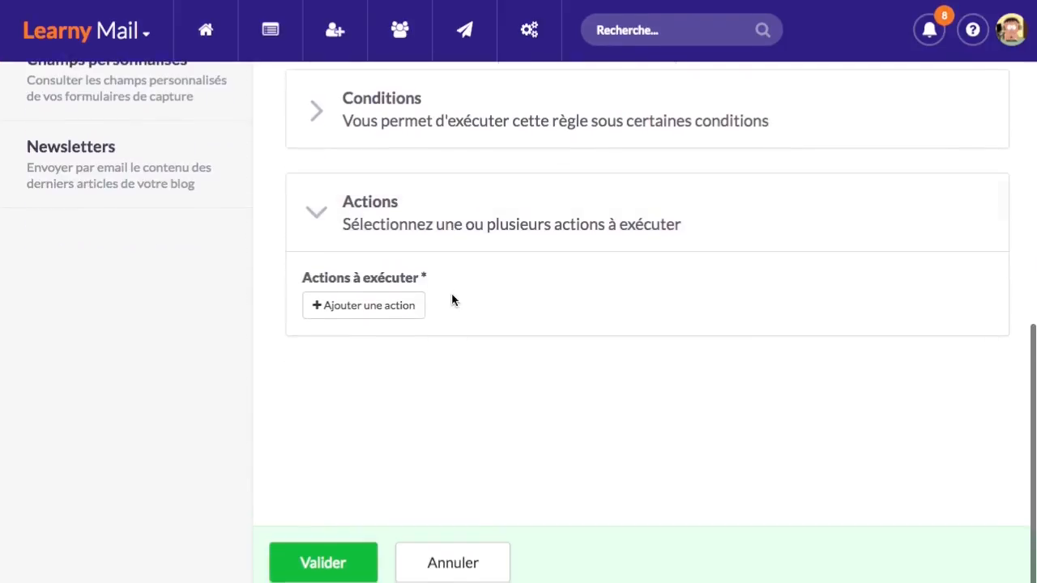
{"action": "left_click", "coordinate": [359, 303]}
{"action": "left_click", "coordinate": [468, 312]}
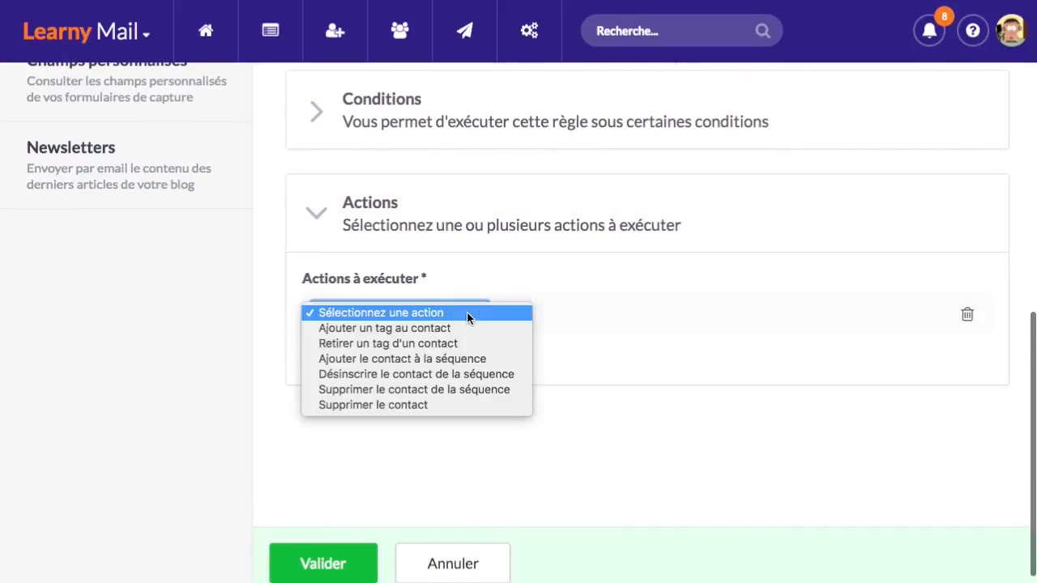
{"action": "left_click", "coordinate": [483, 375]}
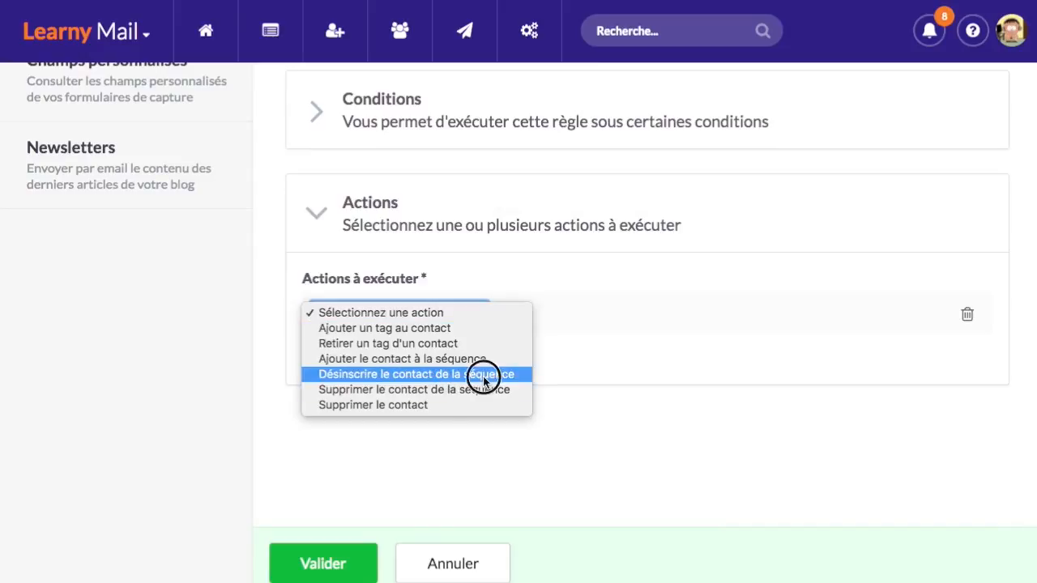
{"action": "left_click", "coordinate": [591, 315]}
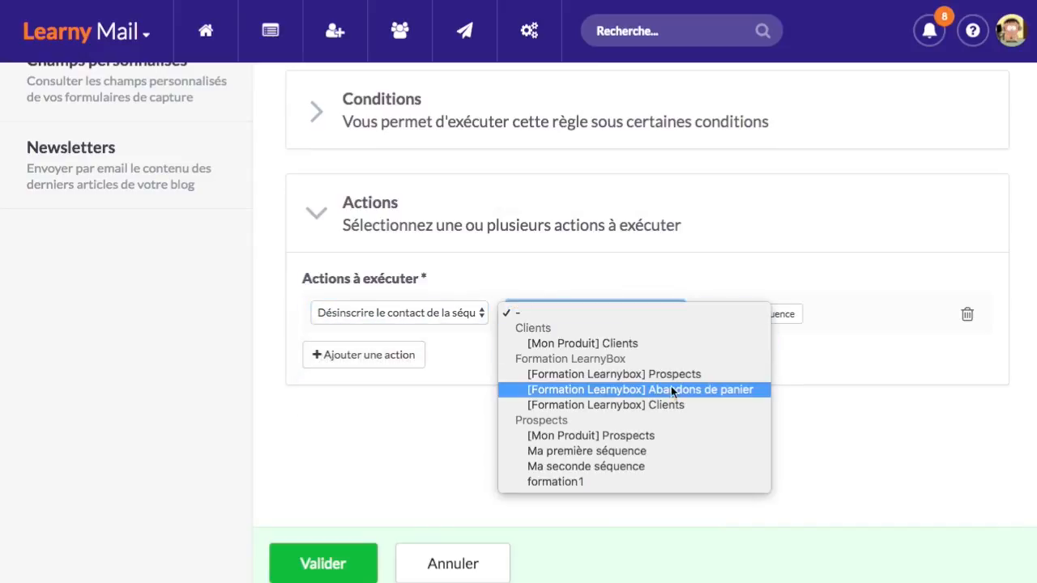
{"action": "left_click", "coordinate": [641, 375]}
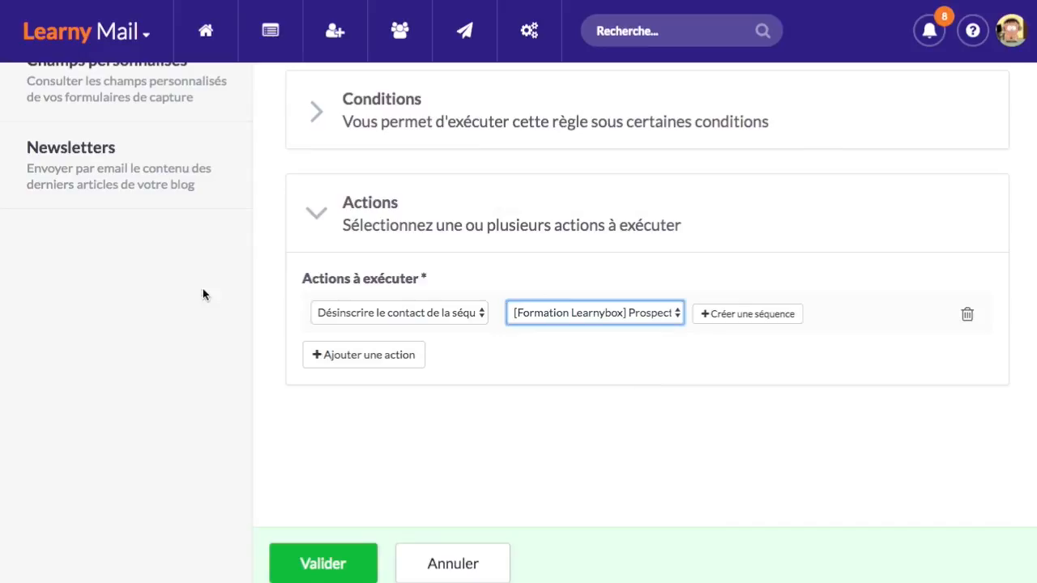
Add a second unsubscribe action for [Formation Learnybox] Abandons de panier and save the rule
{"action": "left_click", "coordinate": [385, 355]}
{"action": "left_click", "coordinate": [433, 366]}
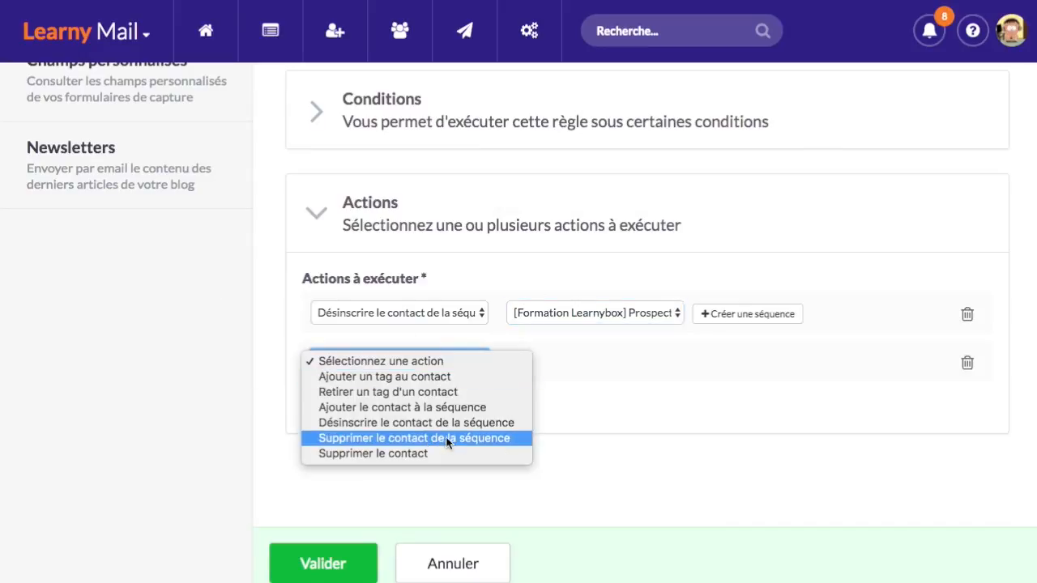
{"action": "left_click", "coordinate": [501, 423]}
{"action": "left_click", "coordinate": [601, 364]}
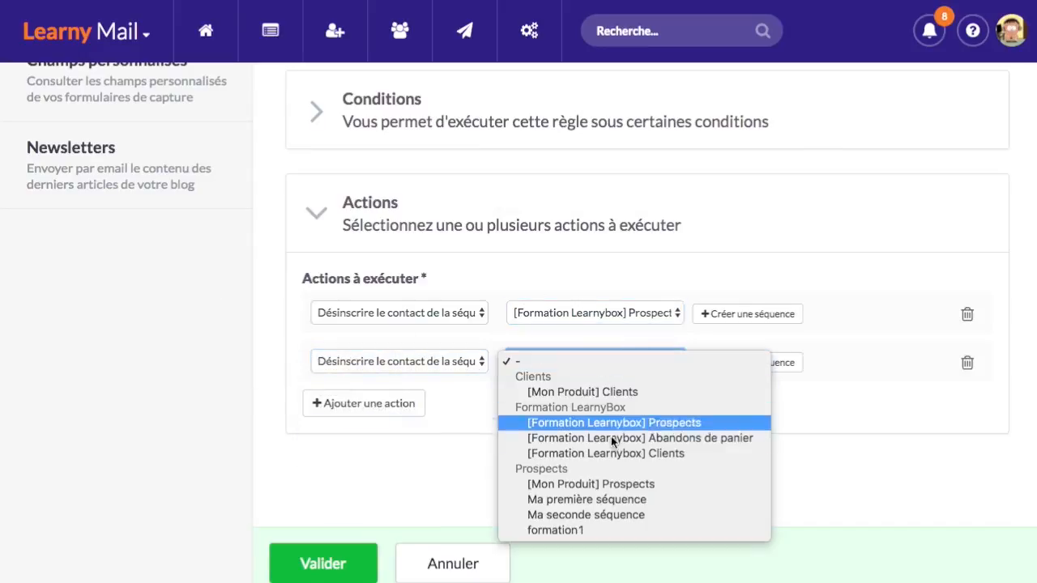
{"action": "left_click", "coordinate": [476, 453]}
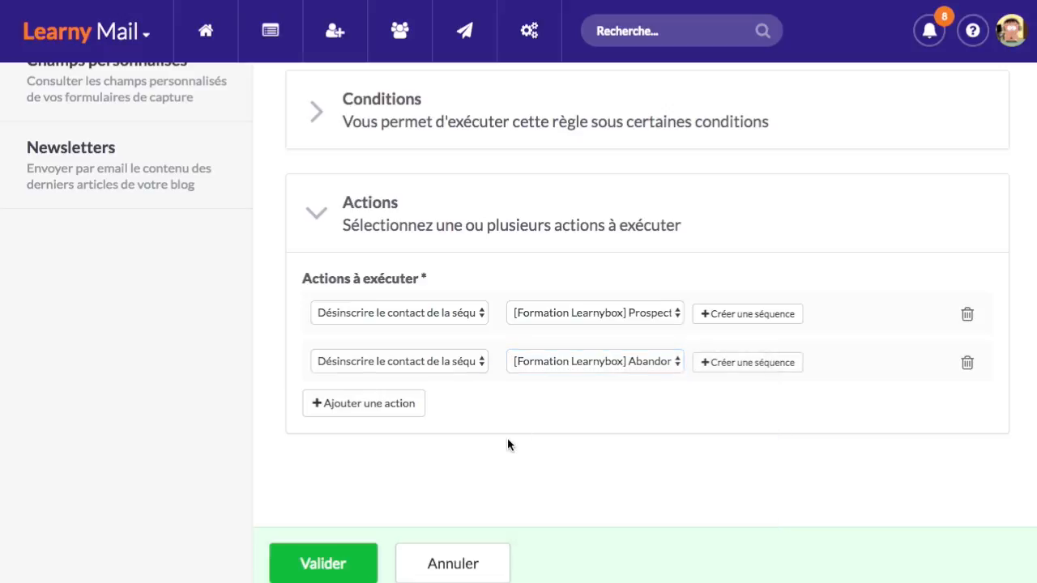
{"action": "scroll", "coordinate": [509, 444], "scroll_direction": "up", "scroll_amount": 5}
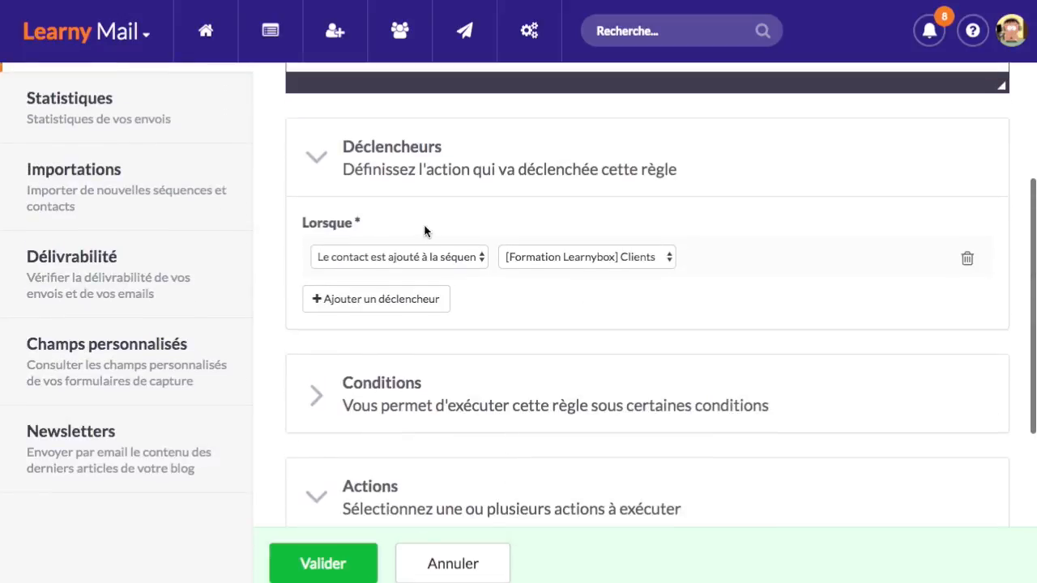
{"action": "scroll", "coordinate": [549, 377], "scroll_direction": "down", "scroll_amount": 5}
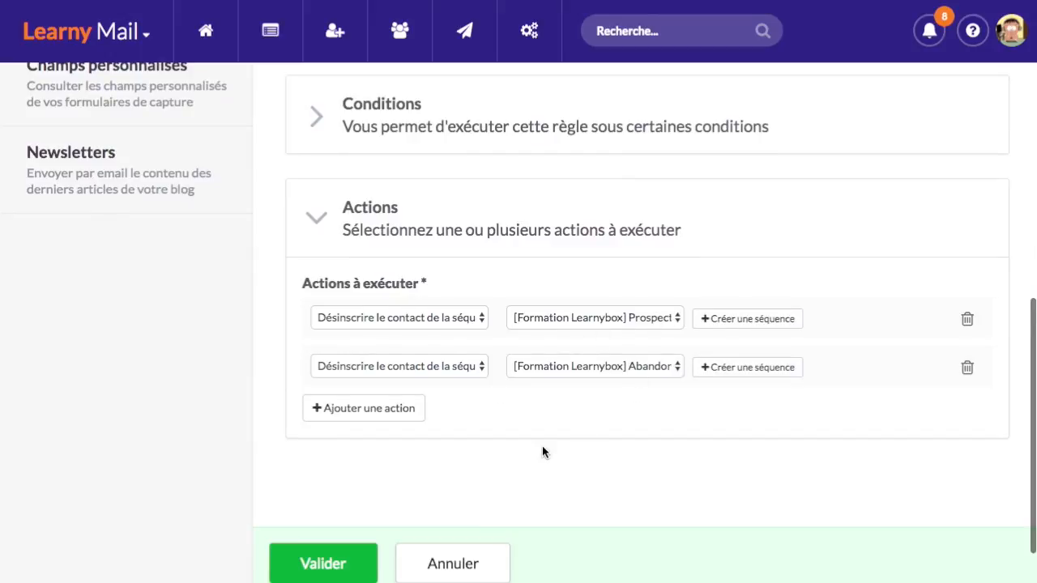
{"action": "left_click", "coordinate": [359, 562]}
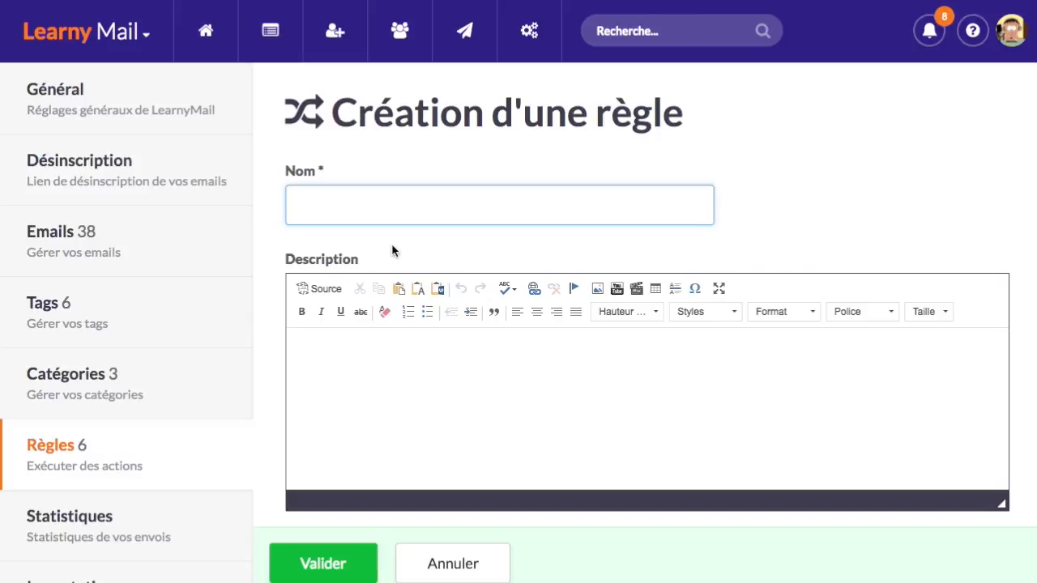
Name the rule 'abandone de panier --> désinscription prospects', triggered when a contact joins Abandons de panier
{"action": "type", "text": "abandone"}
{"action": "type", "text": " de panier"}
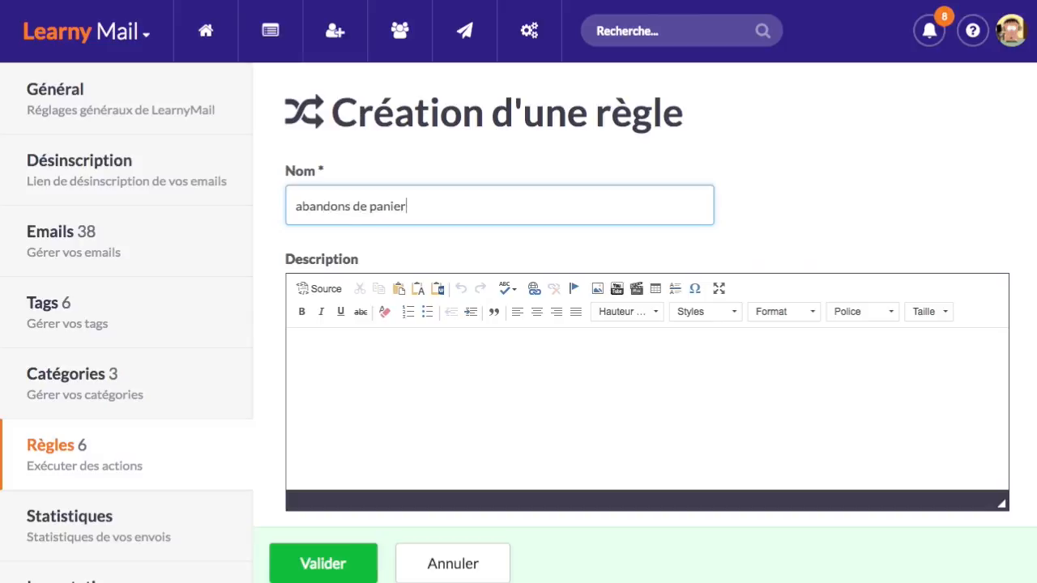
{"action": "type", "text": " --> désinscription prosp"}
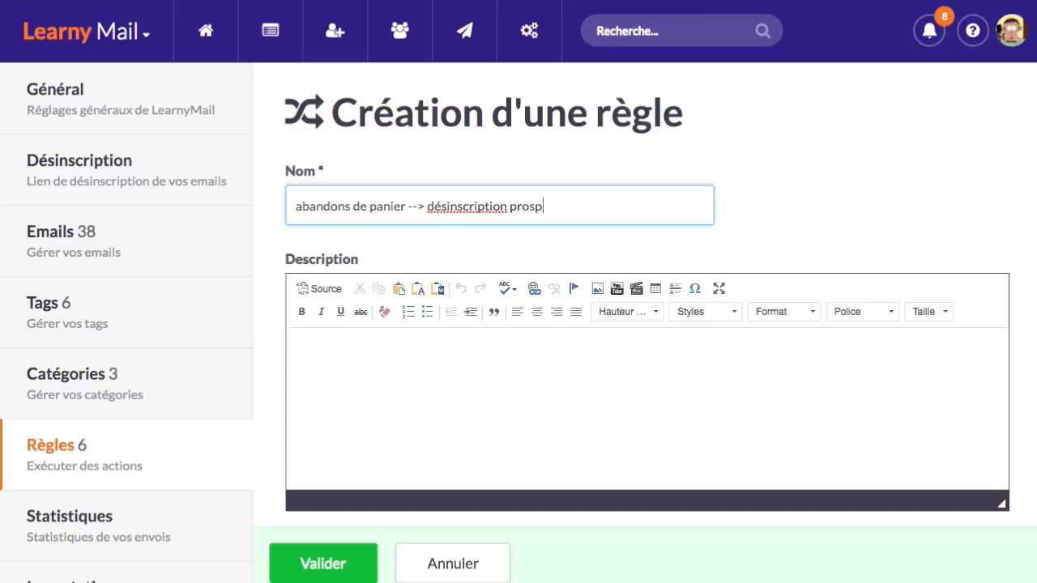
{"action": "type", "text": "ects"}
{"action": "scroll", "coordinate": [421, 356], "scroll_direction": "down", "scroll_amount": 5}
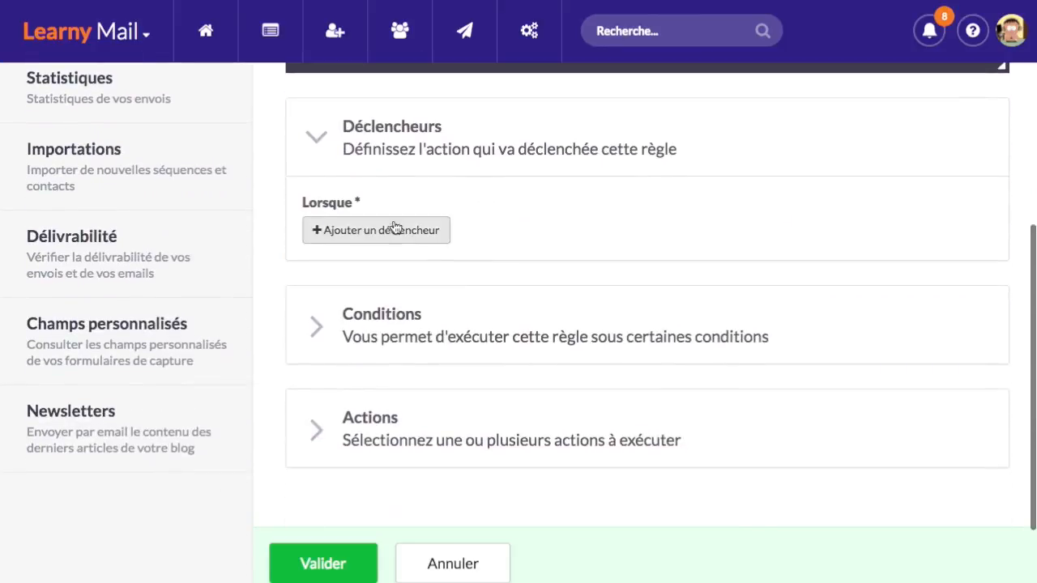
{"action": "left_click", "coordinate": [394, 231]}
{"action": "left_click", "coordinate": [432, 237]}
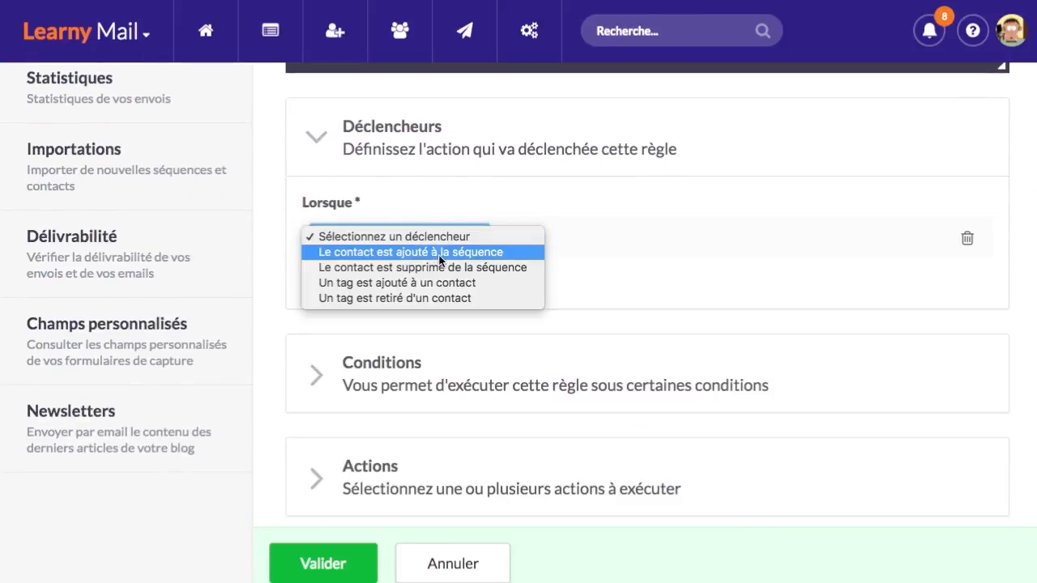
{"action": "left_click", "coordinate": [435, 251]}
{"action": "left_click", "coordinate": [578, 238]}
{"action": "left_click", "coordinate": [621, 316]}
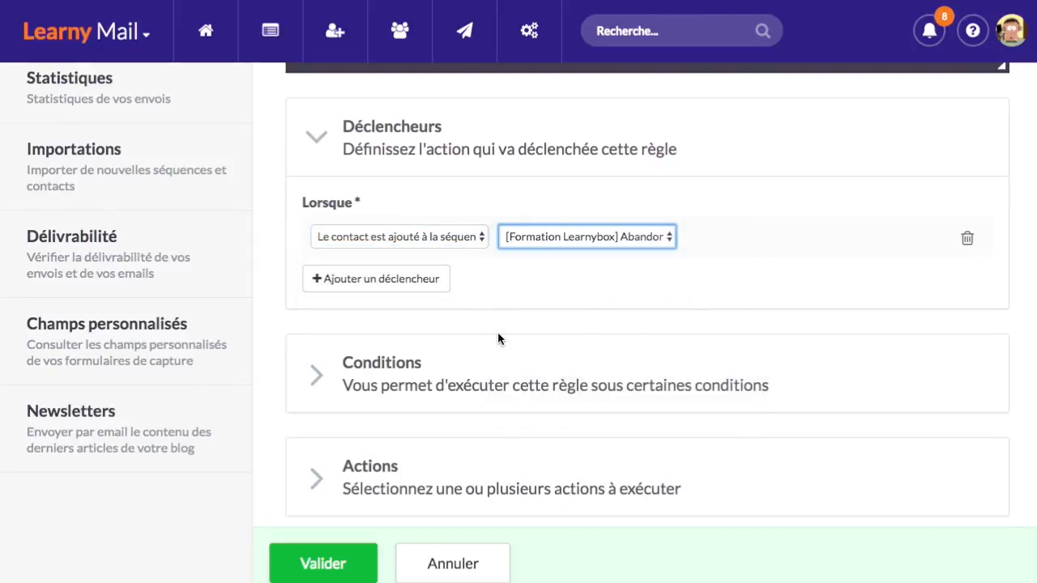
Add an action unsubscribing the contact from the [Formation Learnybox] Prospects sequence and save the rule
{"action": "scroll", "coordinate": [486, 356], "scroll_direction": "down", "scroll_amount": 4}
{"action": "left_click", "coordinate": [473, 386]}
{"action": "left_click", "coordinate": [361, 358]}
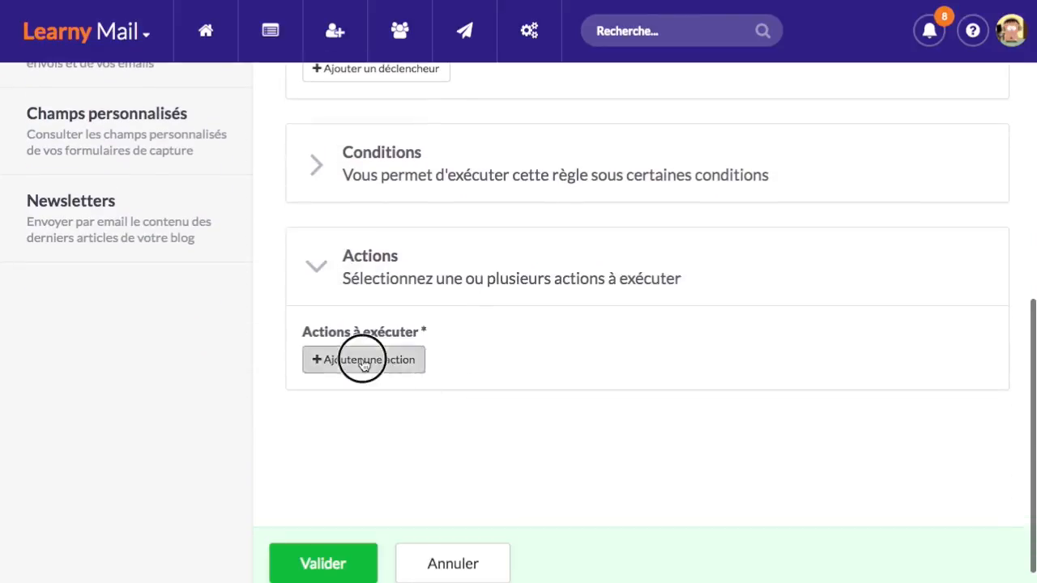
{"action": "left_click", "coordinate": [427, 374]}
{"action": "left_click", "coordinate": [455, 428]}
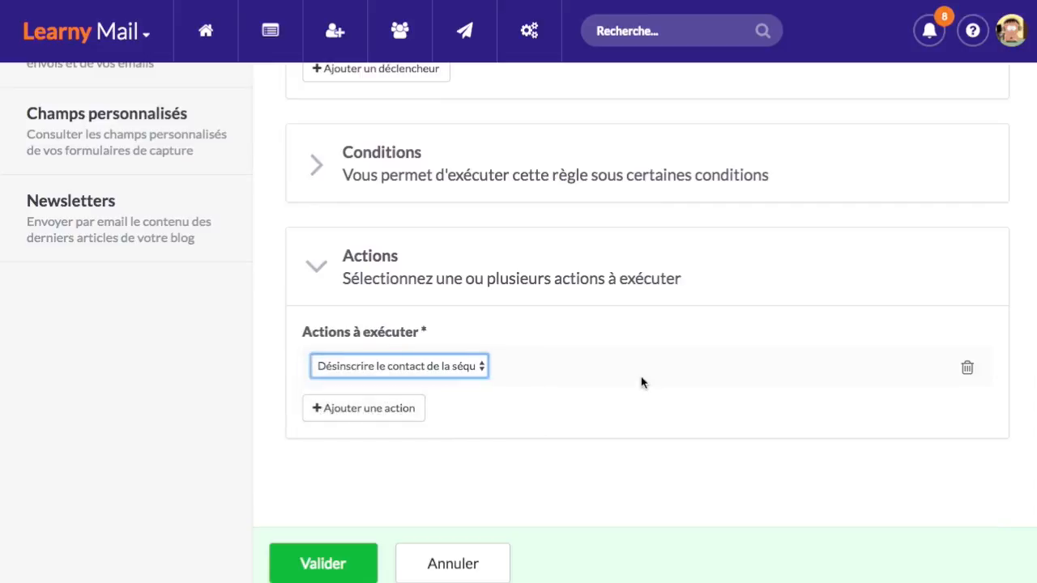
{"action": "left_click", "coordinate": [617, 368]}
{"action": "left_click", "coordinate": [646, 426]}
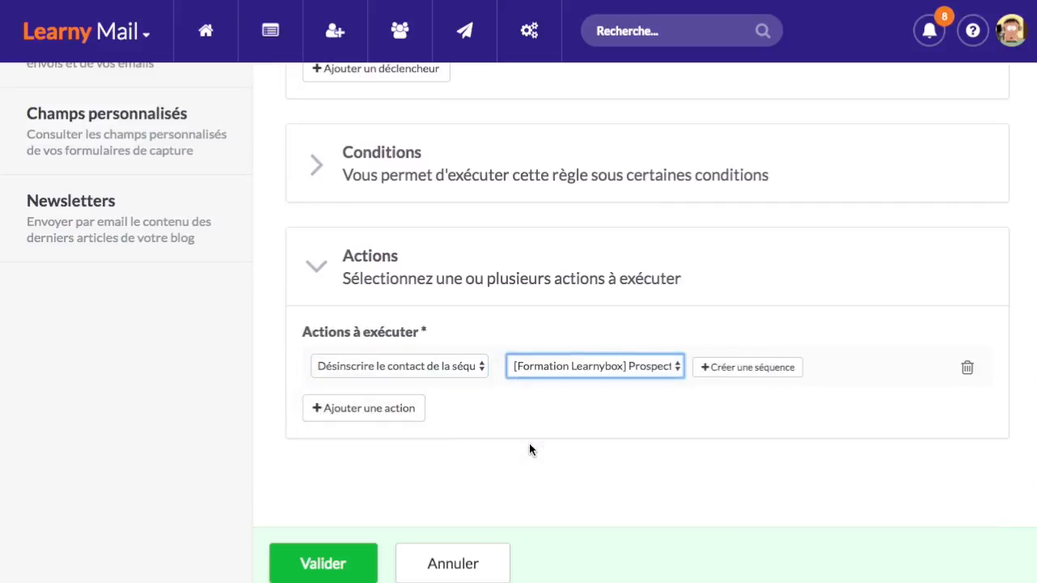
{"action": "scroll", "coordinate": [535, 450], "scroll_direction": "up", "scroll_amount": 5}
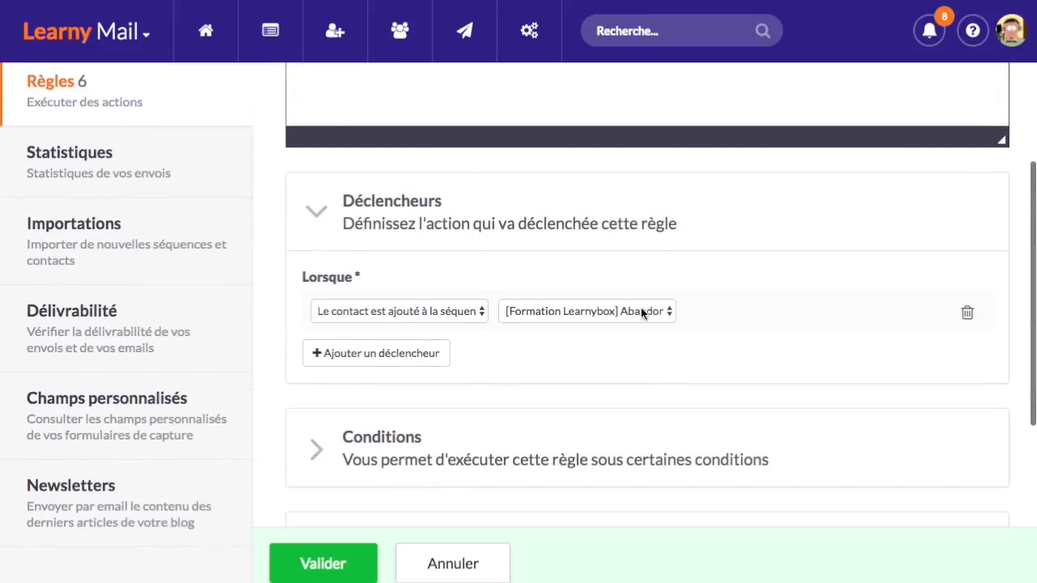
{"action": "scroll", "coordinate": [632, 305], "scroll_direction": "down", "scroll_amount": 1}
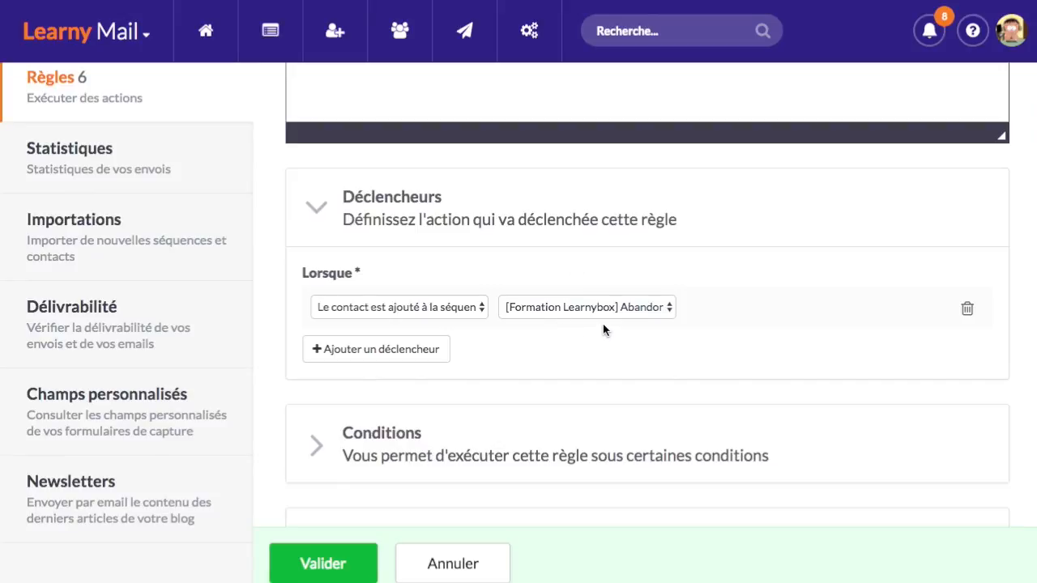
{"action": "scroll", "coordinate": [494, 321], "scroll_direction": "down", "scroll_amount": 1}
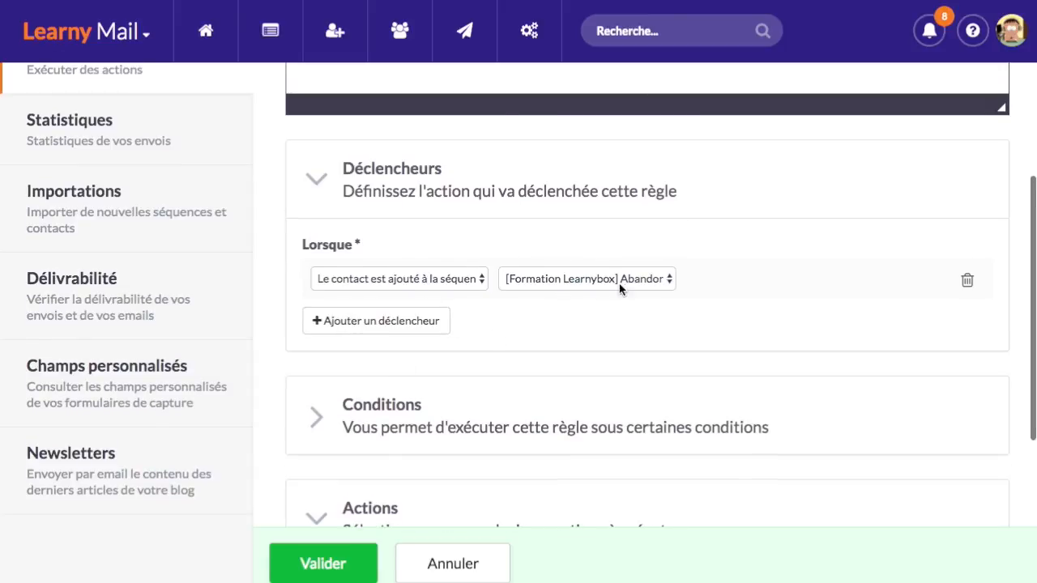
{"action": "scroll", "coordinate": [615, 299], "scroll_direction": "down", "scroll_amount": 4}
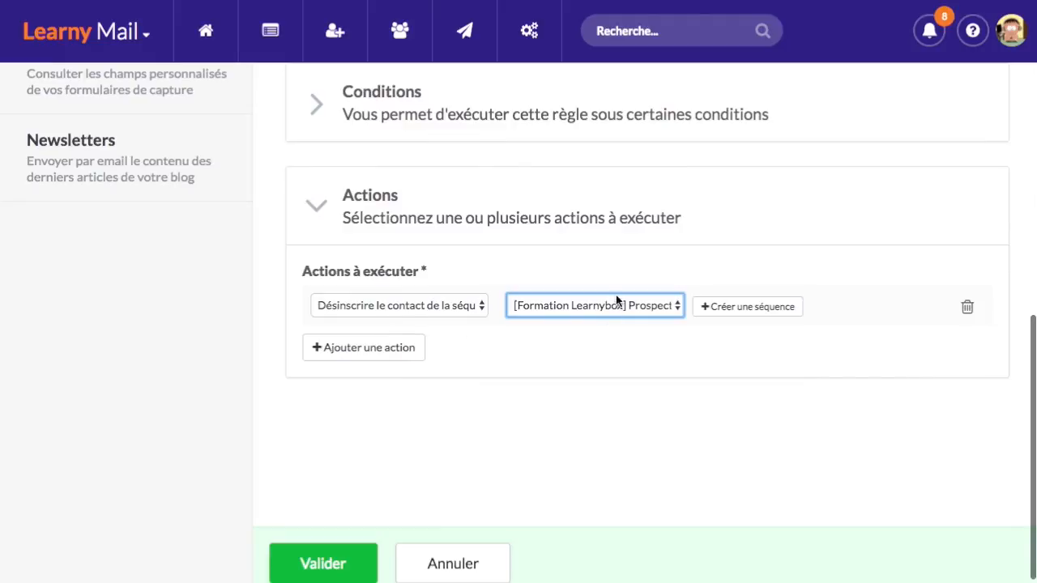
{"action": "left_click", "coordinate": [577, 387]}
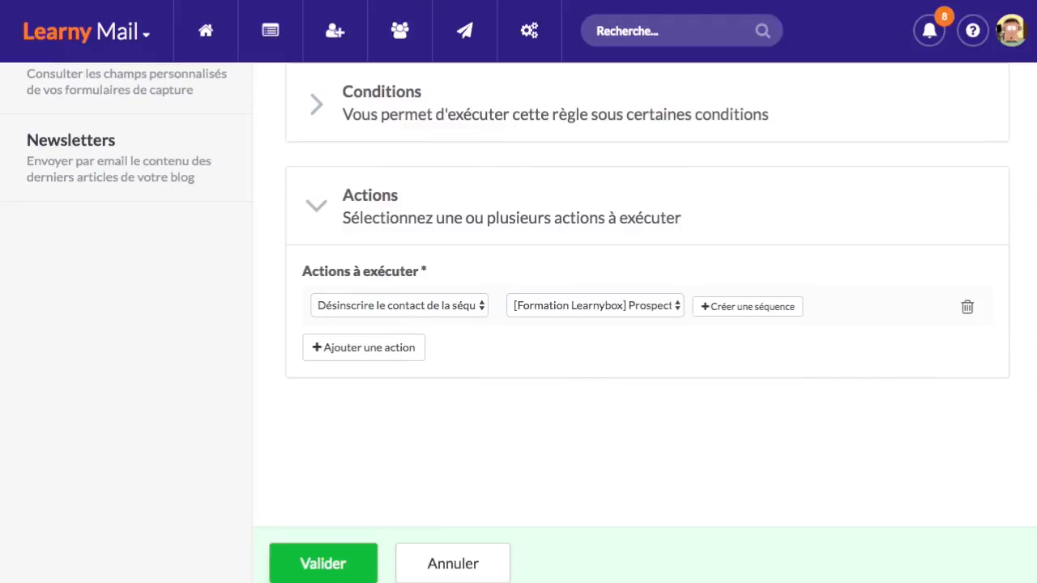
{"action": "left_click", "coordinate": [343, 569]}
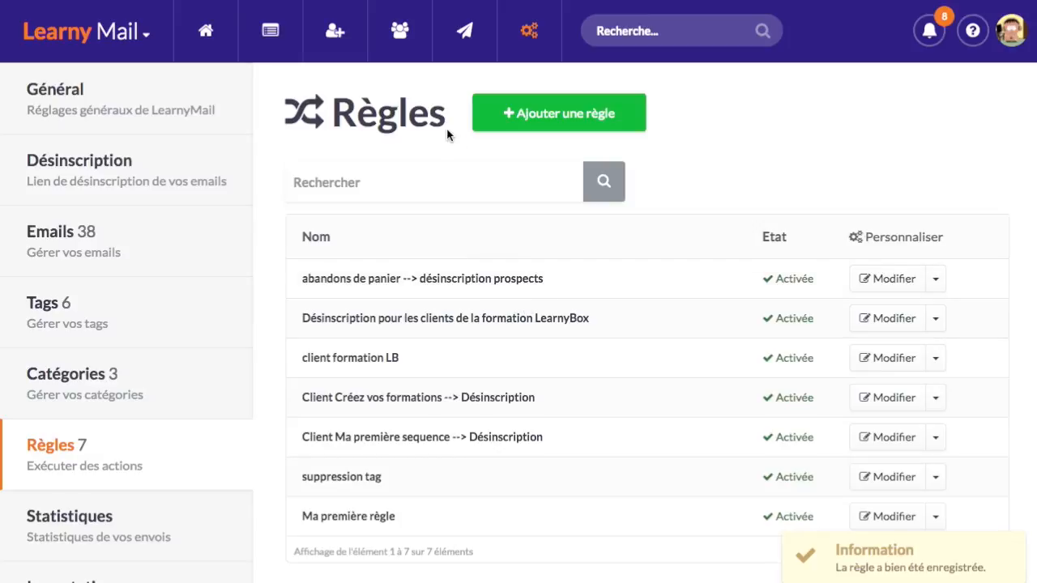
Open the signup capture page of the Formation LearnyBox sales funnel
{"action": "left_click", "coordinate": [106, 32]}
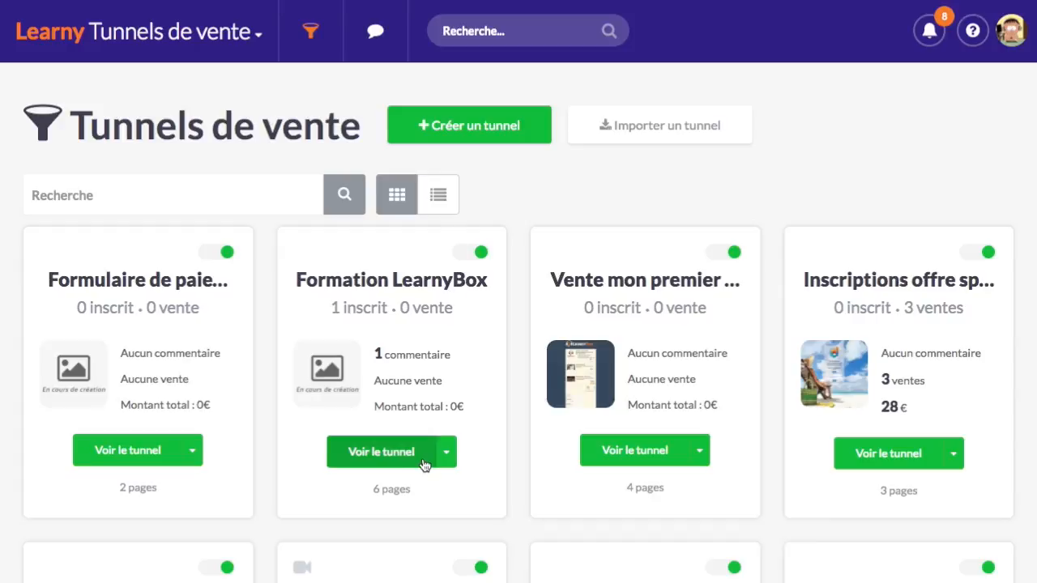
{"action": "left_click", "coordinate": [381, 452]}
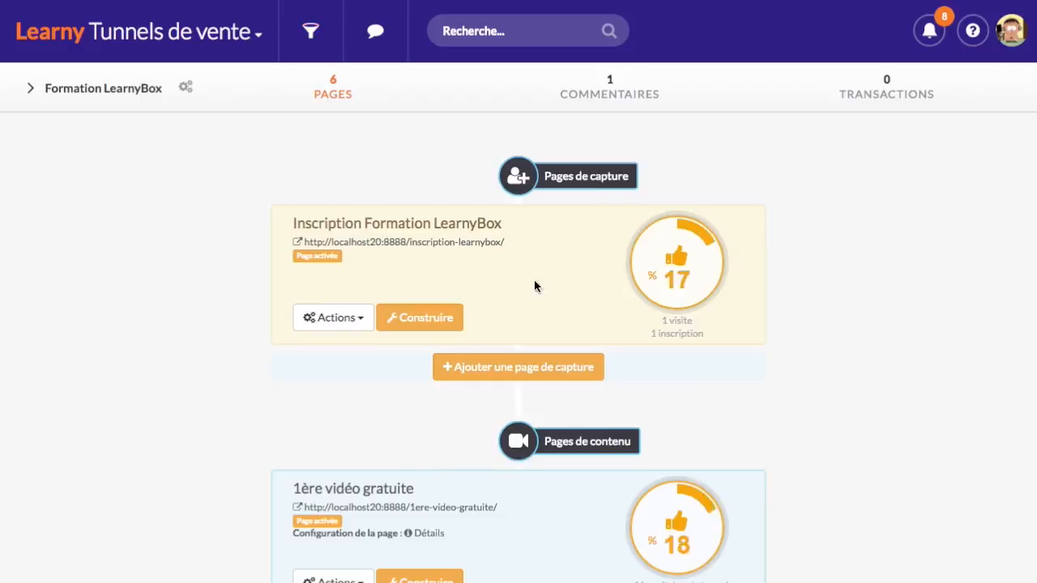
{"action": "left_click", "coordinate": [470, 243]}
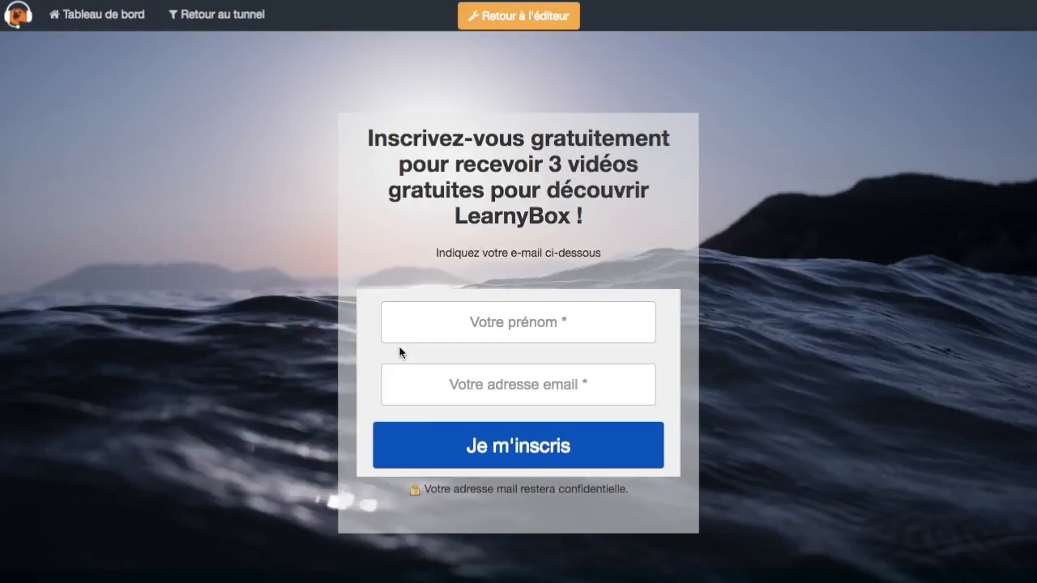
Enter a test first name and a test e-mail address in the signup form
{"action": "left_click", "coordinate": [534, 326]}
{"action": "type", "text": "Matthieu"}
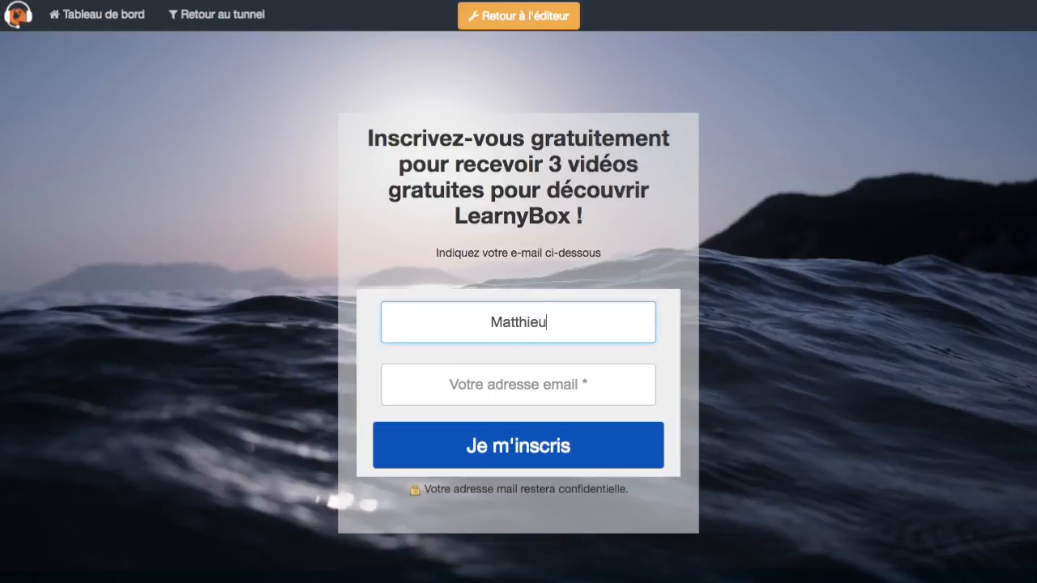
{"action": "key", "text": "Tab"}
{"action": "type", "text": "mat"}
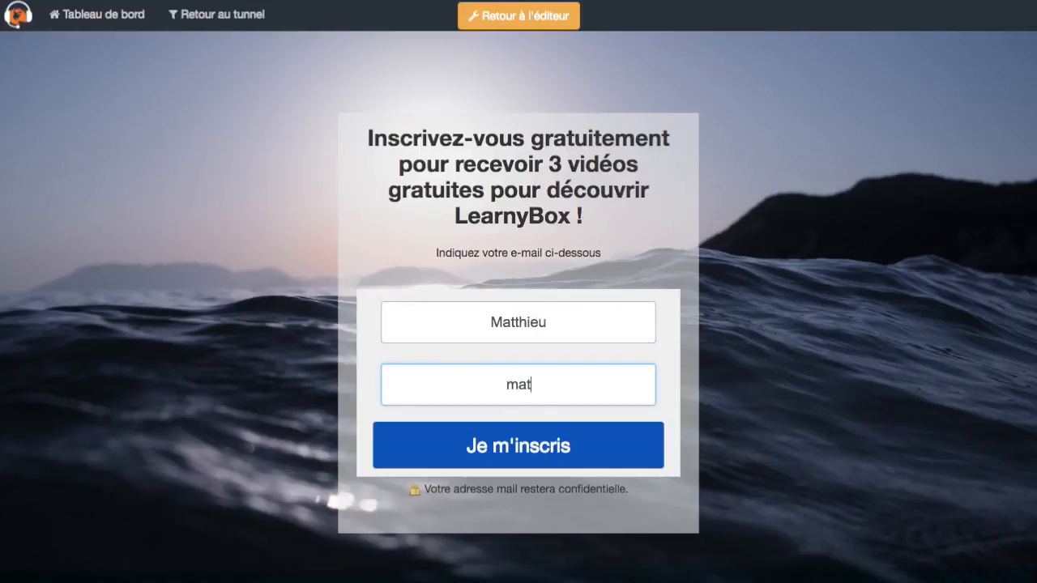
{"action": "type", "text": "thieu@test.com"}
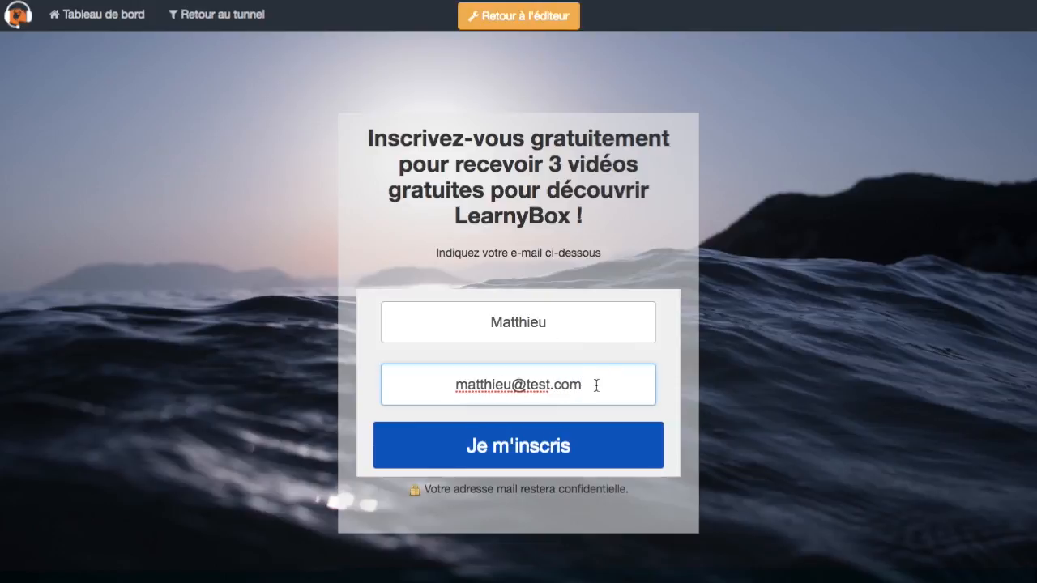
{"action": "triple_click", "coordinate": [463, 384]}
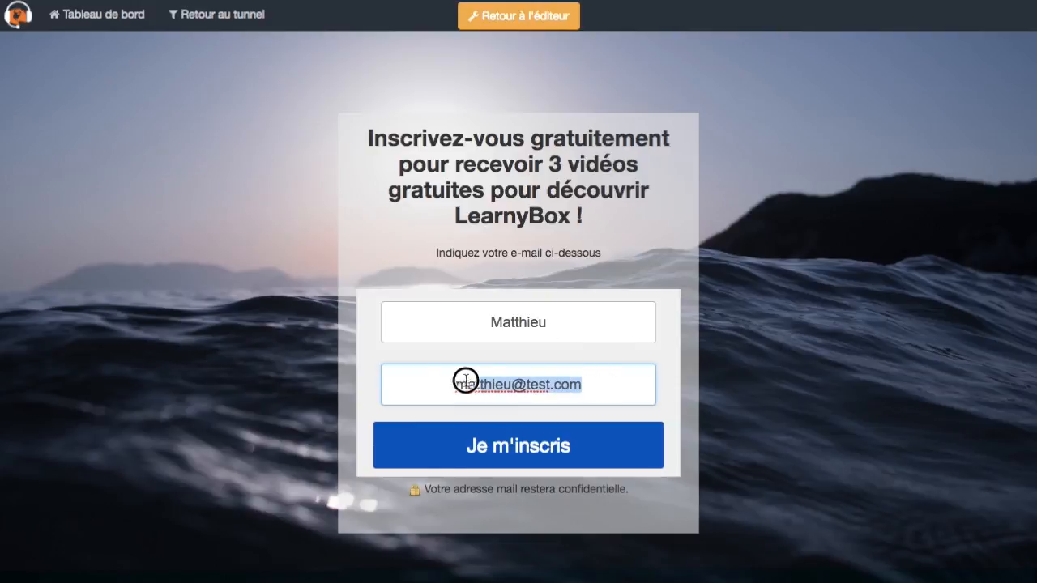
Submit the free-video signup with Je m'inscris and scroll through the resulting video page
{"action": "left_click", "coordinate": [576, 451]}
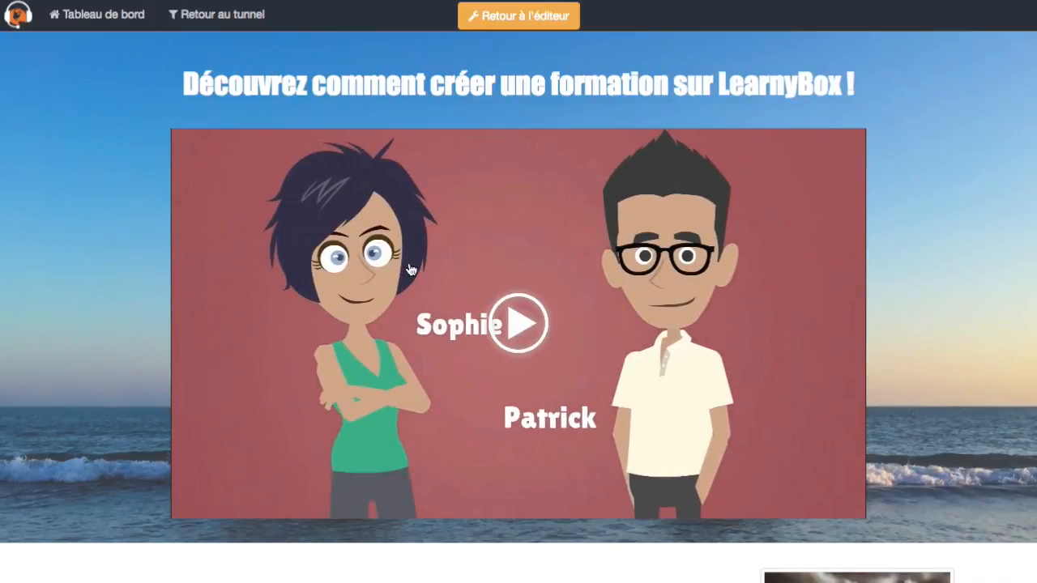
{"action": "scroll", "coordinate": [255, 268], "scroll_direction": "down", "scroll_amount": 5}
{"action": "scroll", "coordinate": [329, 262], "scroll_direction": "up", "scroll_amount": 5}
{"action": "scroll", "coordinate": [199, 315], "scroll_direction": "down", "scroll_amount": 3}
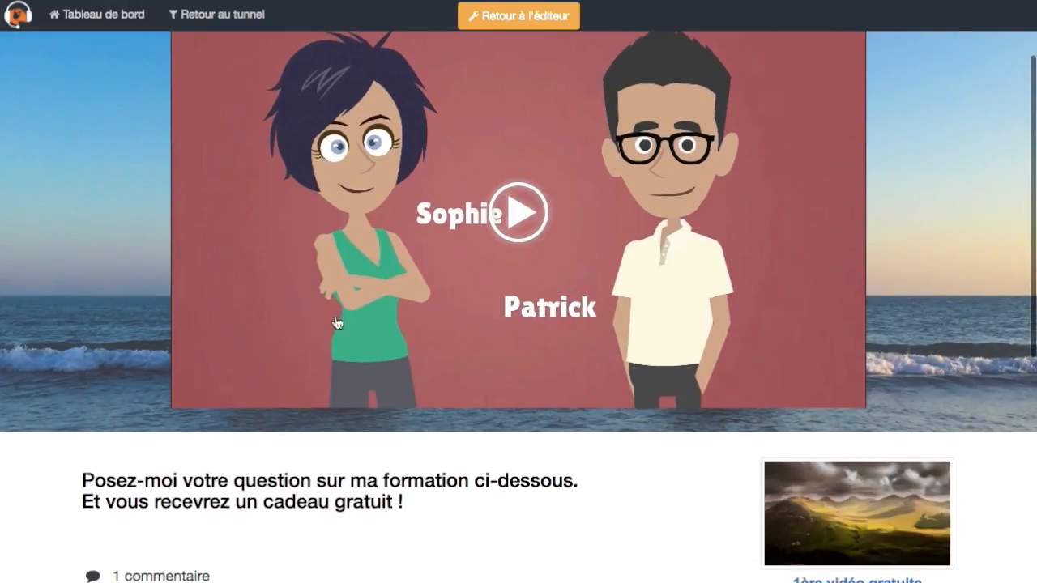
{"action": "scroll", "coordinate": [324, 318], "scroll_direction": "up", "scroll_amount": 3}
{"action": "scroll", "coordinate": [419, 317], "scroll_direction": "down", "scroll_amount": 5}
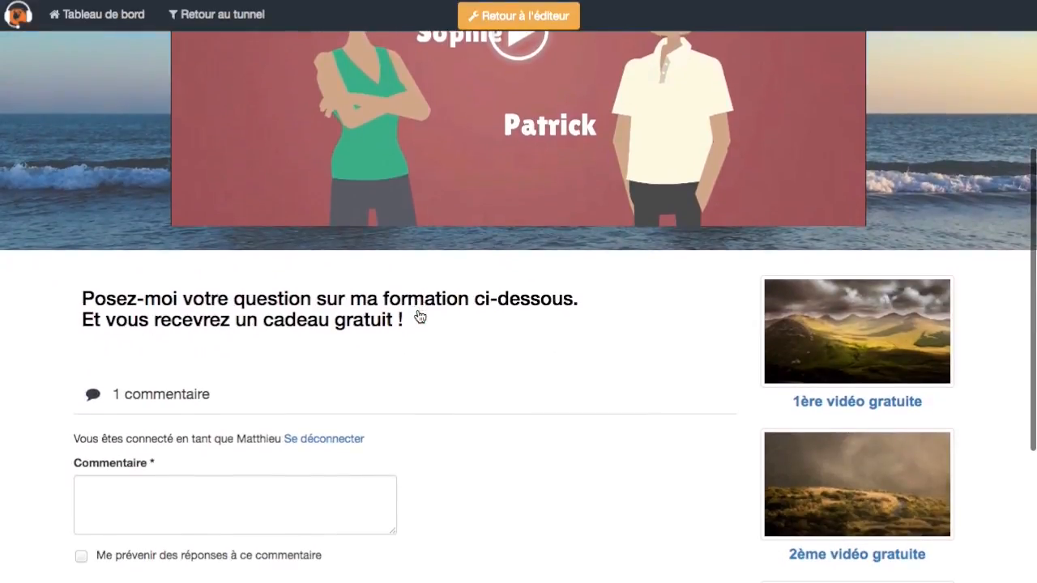
{"action": "scroll", "coordinate": [454, 318], "scroll_direction": "down", "scroll_amount": 2}
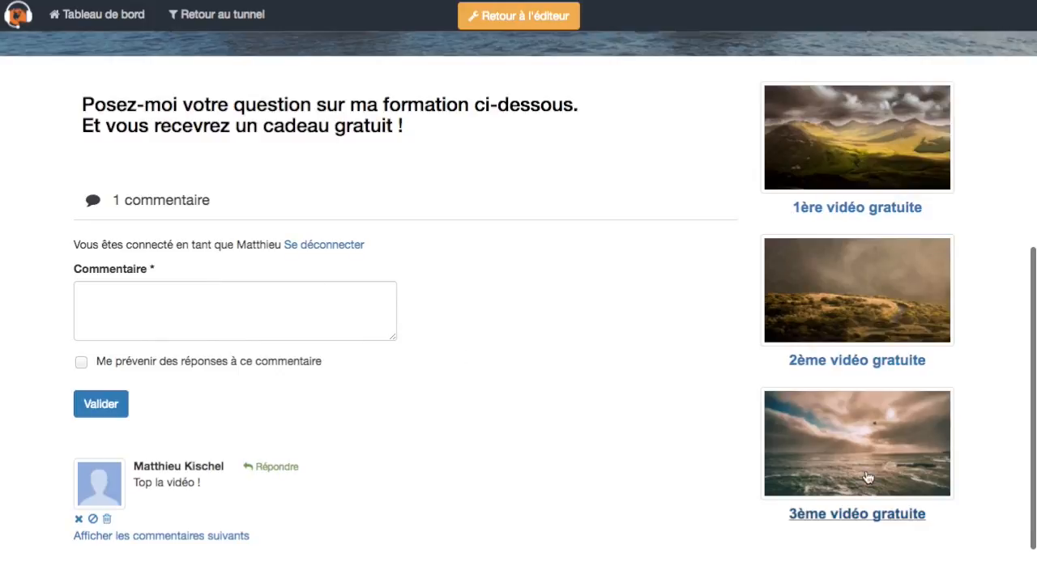
{"action": "scroll", "coordinate": [525, 377], "scroll_direction": "down", "scroll_amount": 2}
{"action": "scroll", "coordinate": [538, 368], "scroll_direction": "up", "scroll_amount": 8}
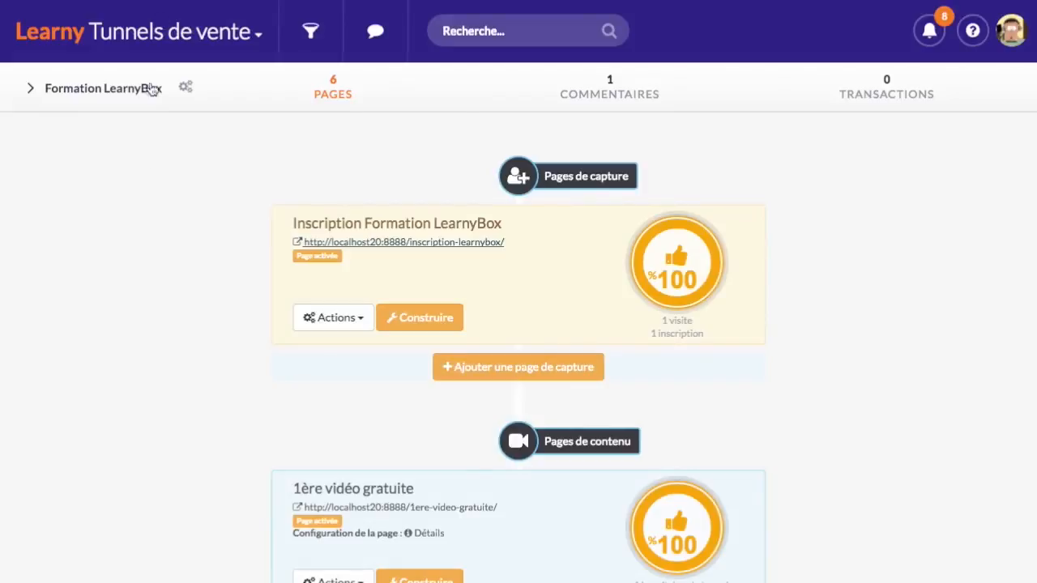
Open LearnyMail's list of e-mail sequences
{"action": "mouse_move", "coordinate": [178, 40]}
{"action": "left_click", "coordinate": [92, 317]}
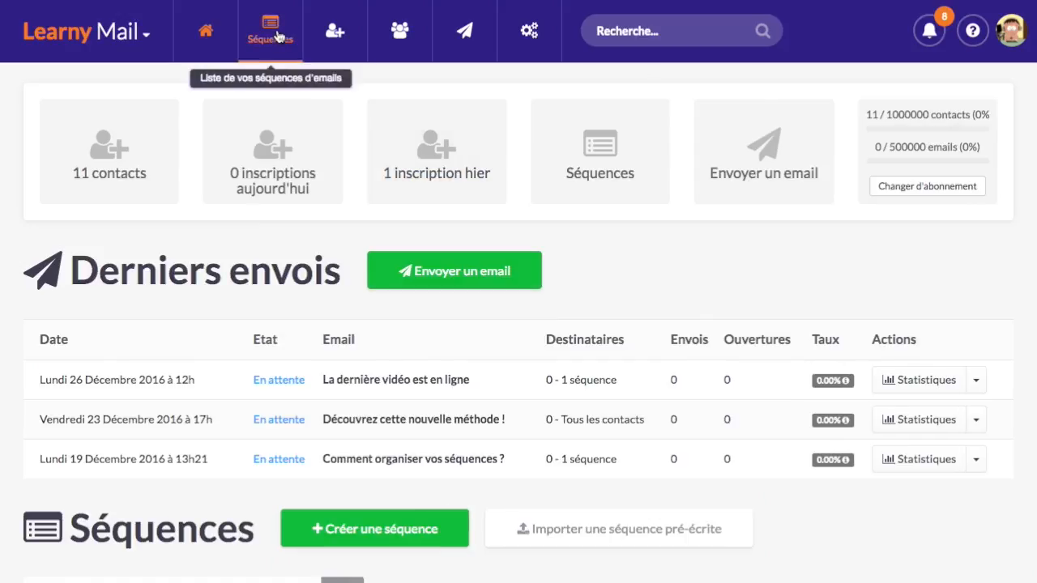
{"action": "left_click", "coordinate": [272, 33]}
{"action": "scroll", "coordinate": [532, 394], "scroll_direction": "down", "scroll_amount": 3}
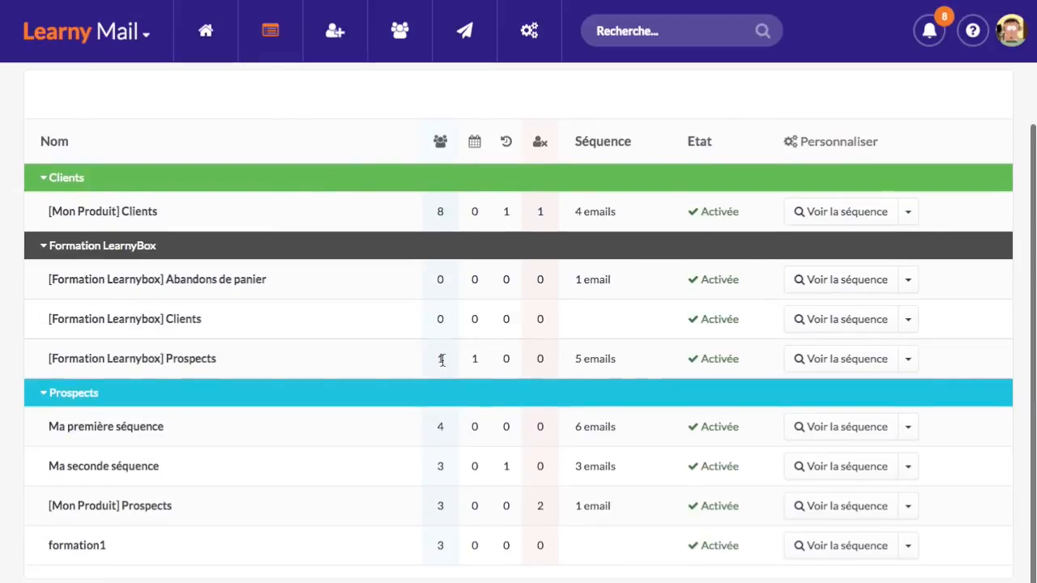
Check the [Formation Learnybox] Prospects subscriber count and open that sequence's steps
{"action": "left_click_drag", "start_coordinate": [44, 358], "coordinate": [219, 364]}
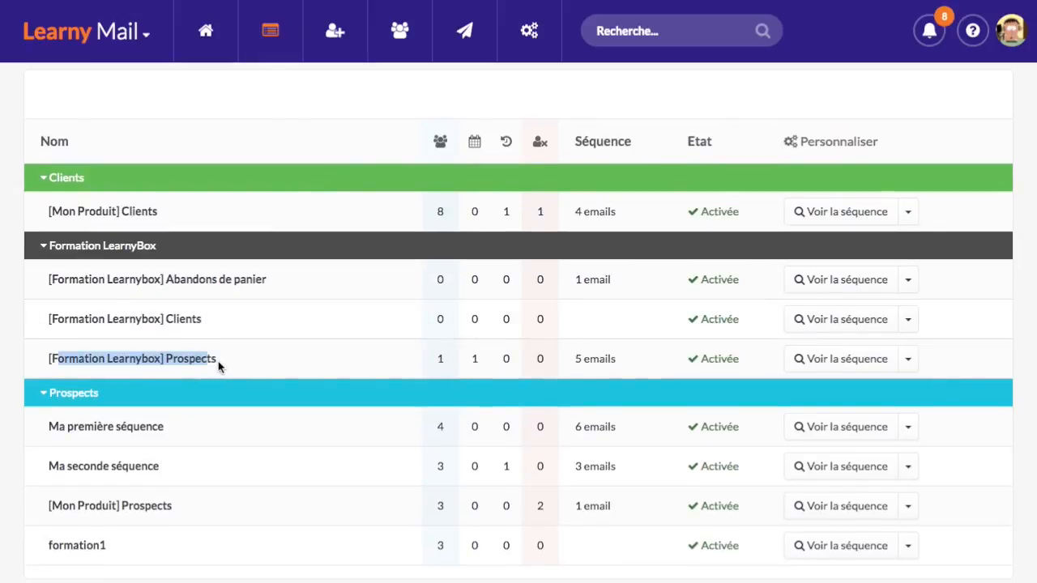
{"action": "left_click", "coordinate": [219, 363]}
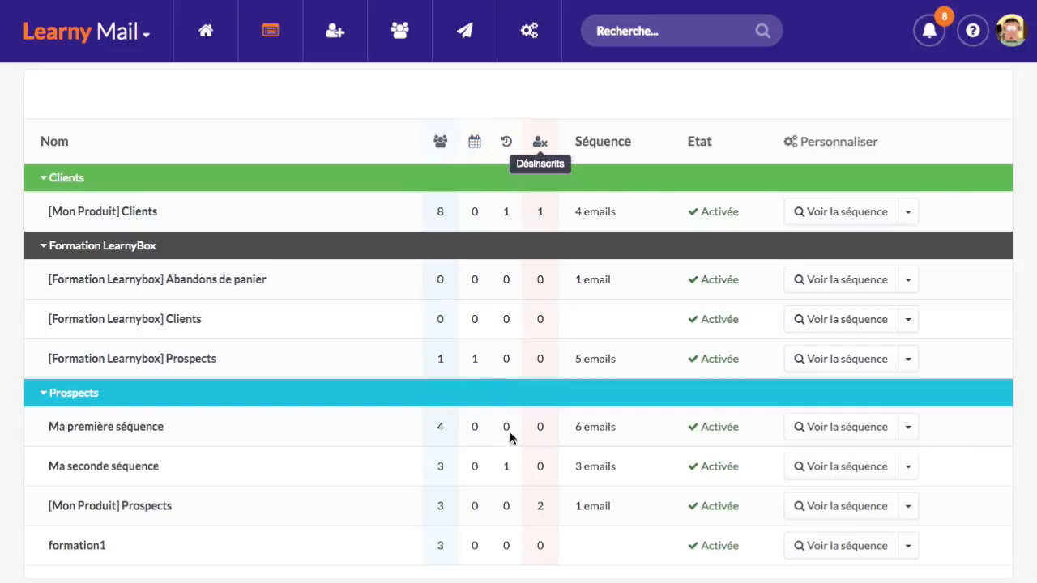
{"action": "double_click", "coordinate": [475, 359]}
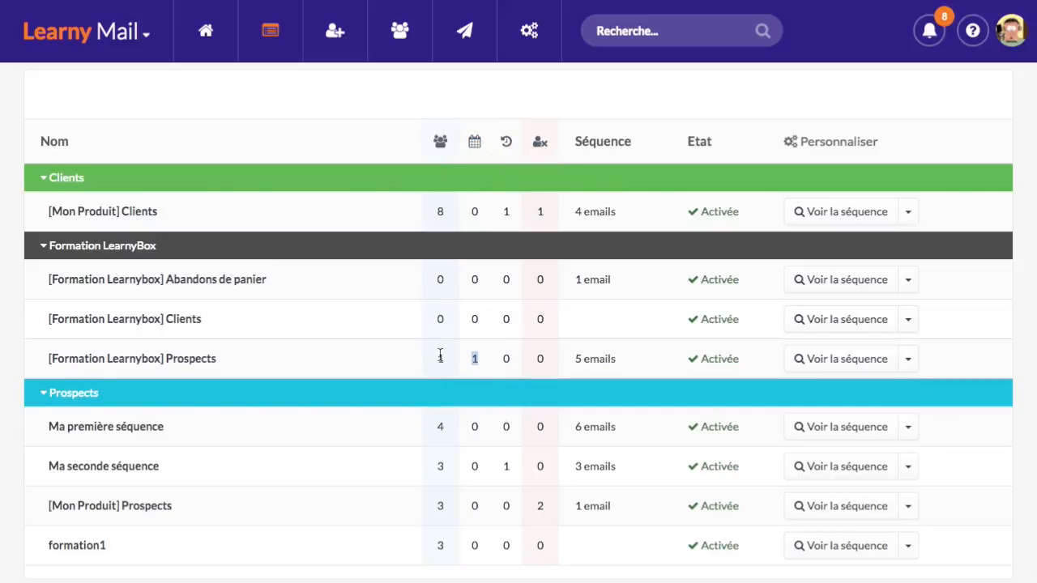
{"action": "left_click", "coordinate": [440, 357]}
{"action": "left_click", "coordinate": [863, 361]}
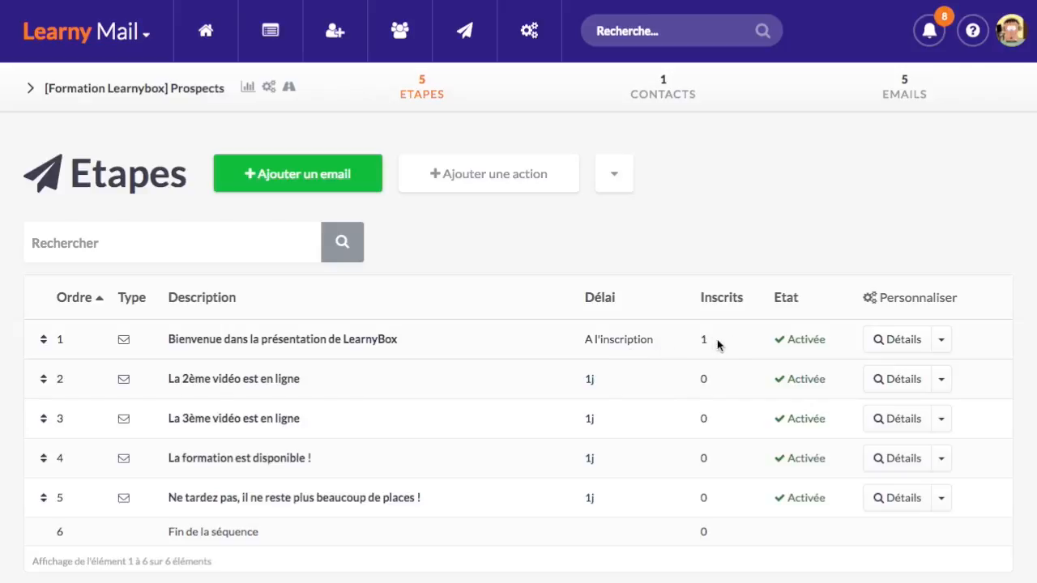
Compare the Inscrits counts (1 on the first email, 0 on later ones), then open the apps launcher
{"action": "left_click", "coordinate": [703, 377]}
{"action": "left_click_drag", "start_coordinate": [702, 377], "coordinate": [690, 378]}
{"action": "left_click_drag", "start_coordinate": [702, 337], "coordinate": [710, 338]}
{"action": "left_click_drag", "start_coordinate": [700, 378], "coordinate": [705, 378]}
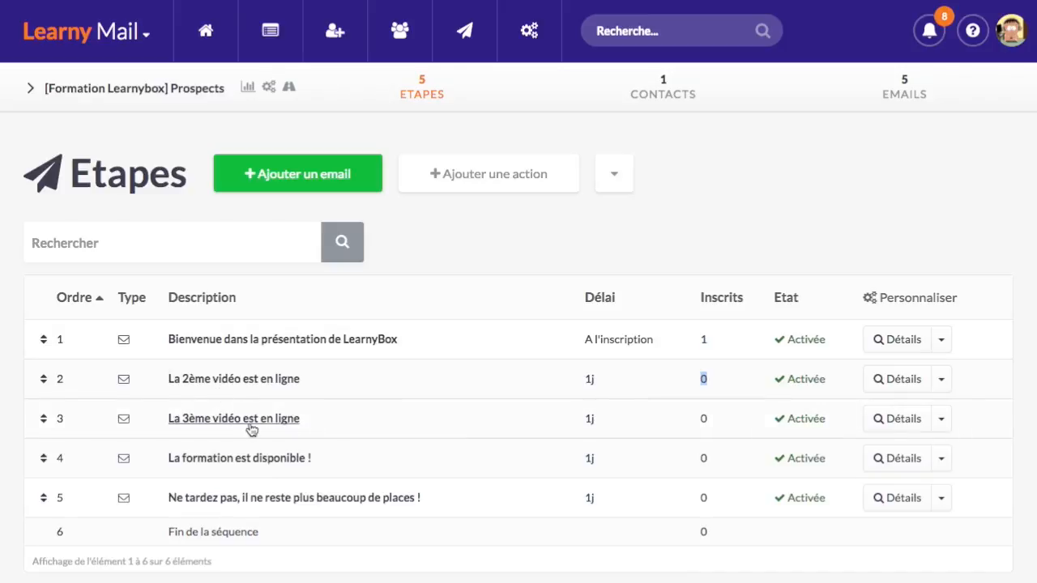
{"action": "left_click", "coordinate": [566, 238]}
{"action": "scroll", "coordinate": [430, 282], "scroll_direction": "up", "scroll_amount": 1}
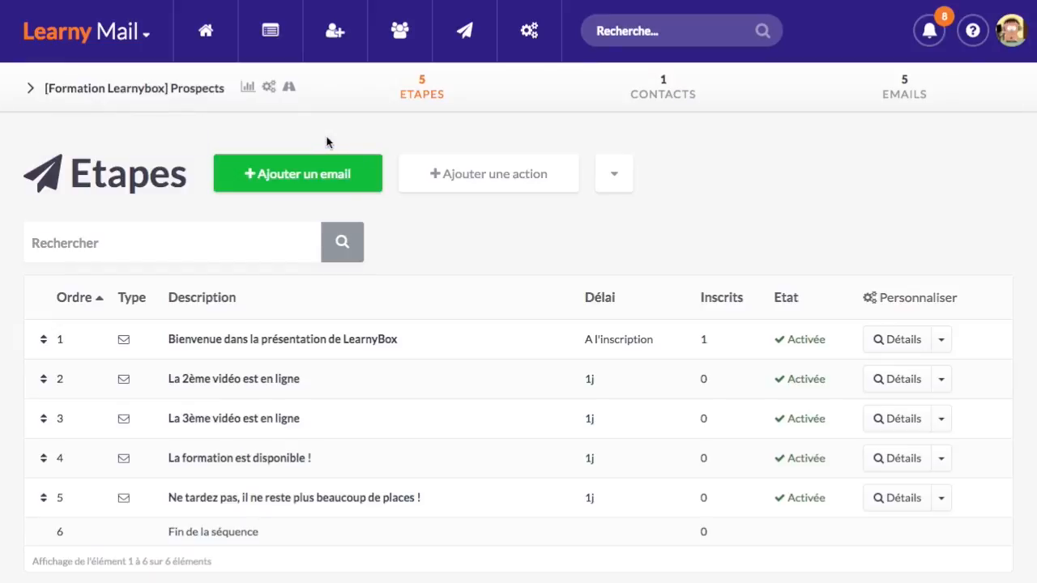
{"action": "left_click", "coordinate": [143, 37]}
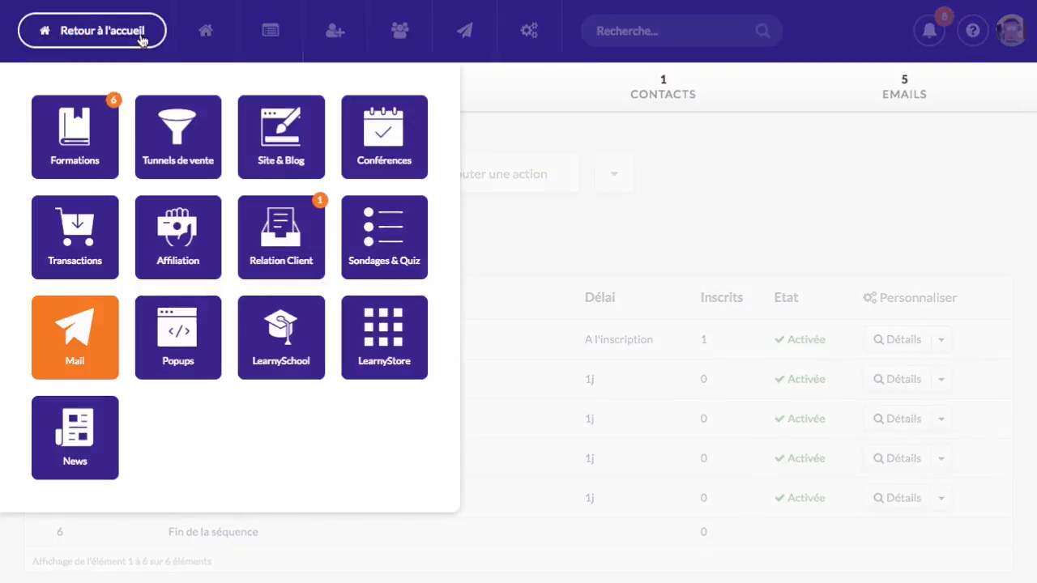
Open the Formation LearnyBox funnel's course order page from Tunnels de vente
{"action": "left_click", "coordinate": [181, 158]}
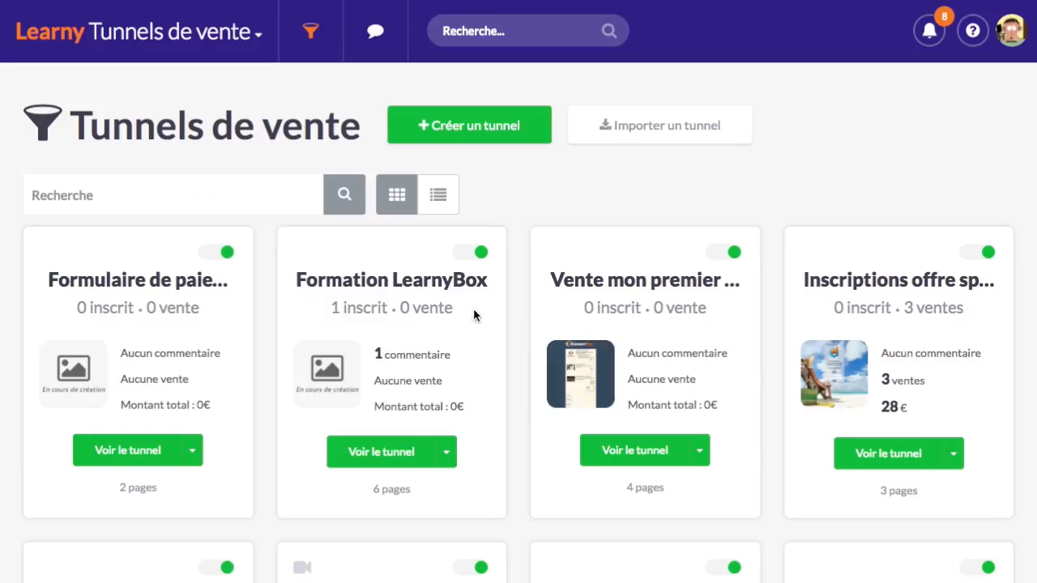
{"action": "left_click", "coordinate": [405, 455]}
{"action": "scroll", "coordinate": [443, 350], "scroll_direction": "down", "scroll_amount": 15}
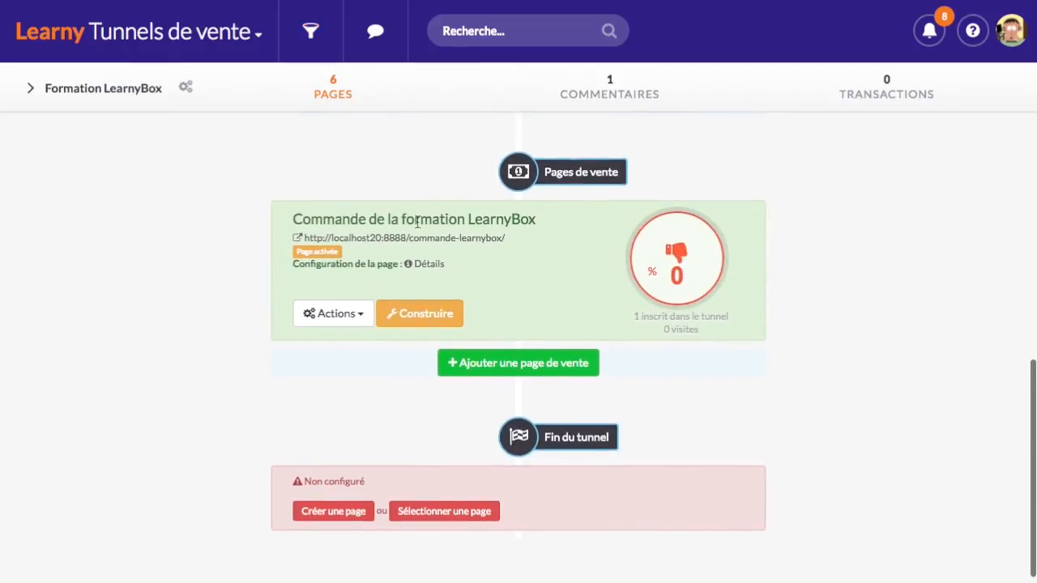
{"action": "left_click", "coordinate": [448, 239]}
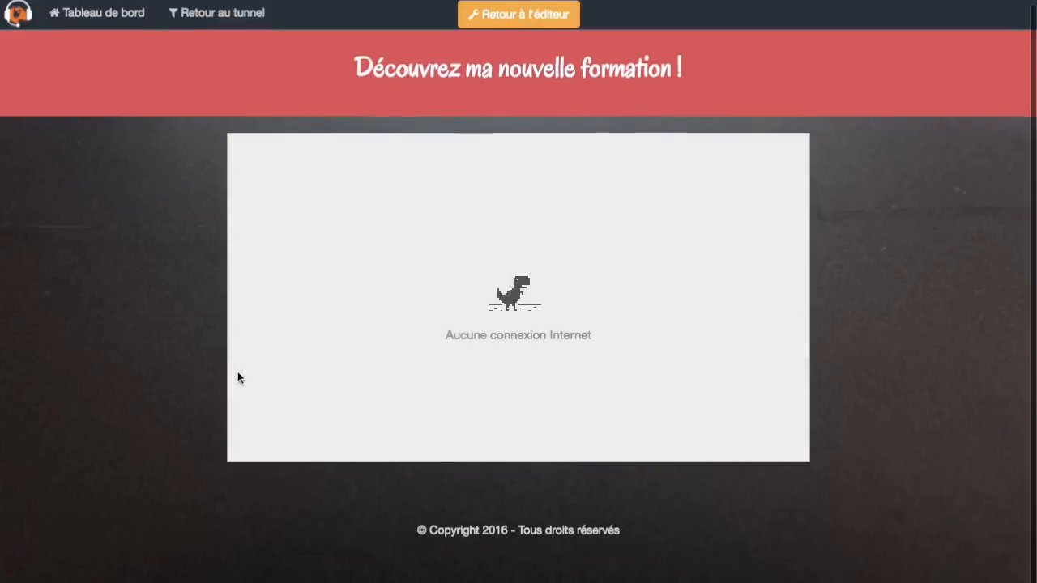
Review the order page's 97.00 € course summary, title and subtitle
{"action": "scroll", "coordinate": [321, 364], "scroll_direction": "down", "scroll_amount": 5}
{"action": "scroll", "coordinate": [327, 363], "scroll_direction": "down", "scroll_amount": 1}
{"action": "scroll", "coordinate": [384, 354], "scroll_direction": "up", "scroll_amount": 6}
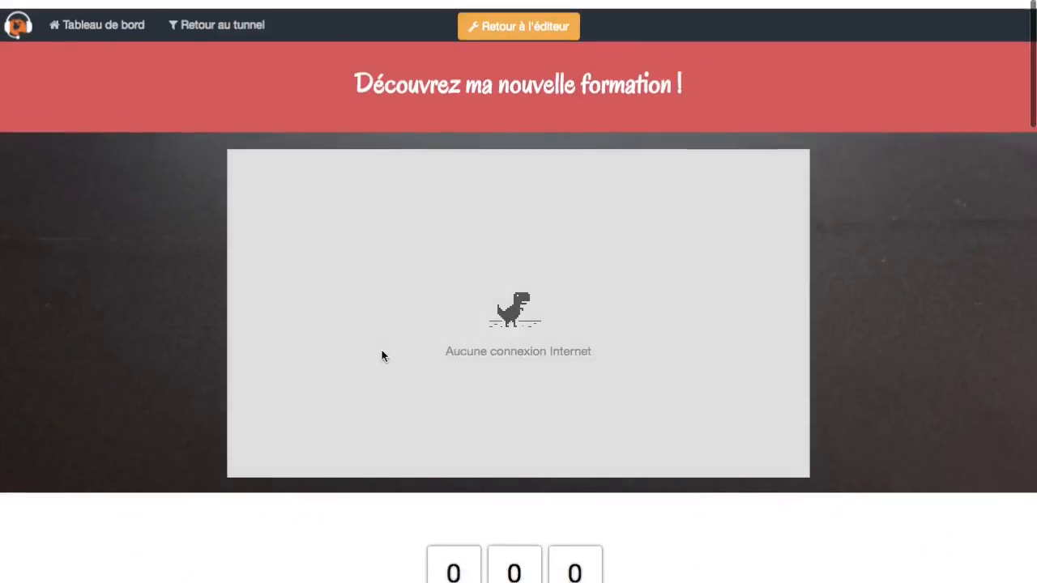
{"action": "scroll", "coordinate": [313, 321], "scroll_direction": "down", "scroll_amount": 4}
{"action": "scroll", "coordinate": [407, 363], "scroll_direction": "down", "scroll_amount": 3}
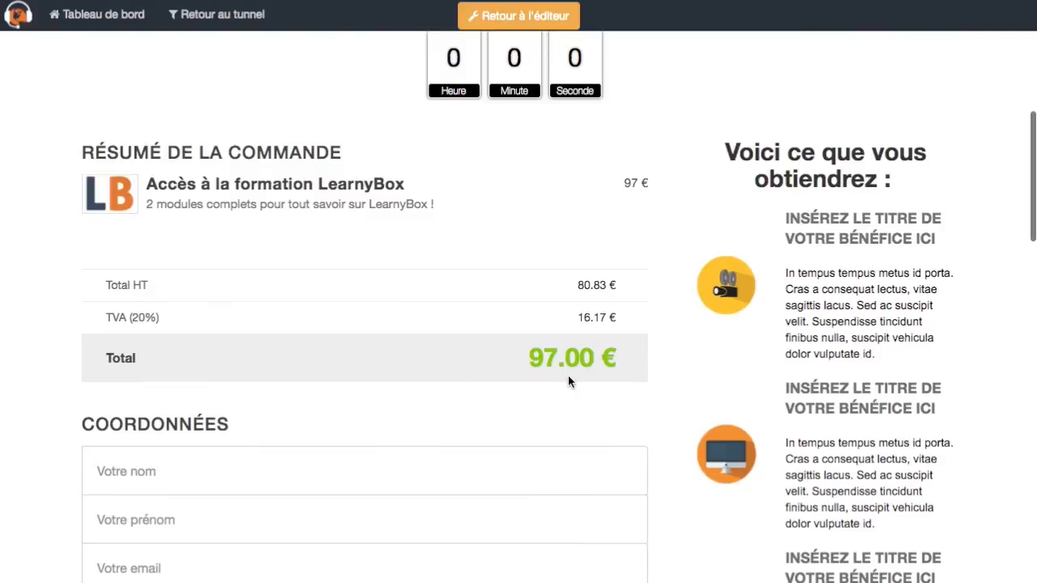
{"action": "scroll", "coordinate": [515, 383], "scroll_direction": "up", "scroll_amount": 1}
{"action": "scroll", "coordinate": [148, 158], "scroll_direction": "down", "scroll_amount": 2}
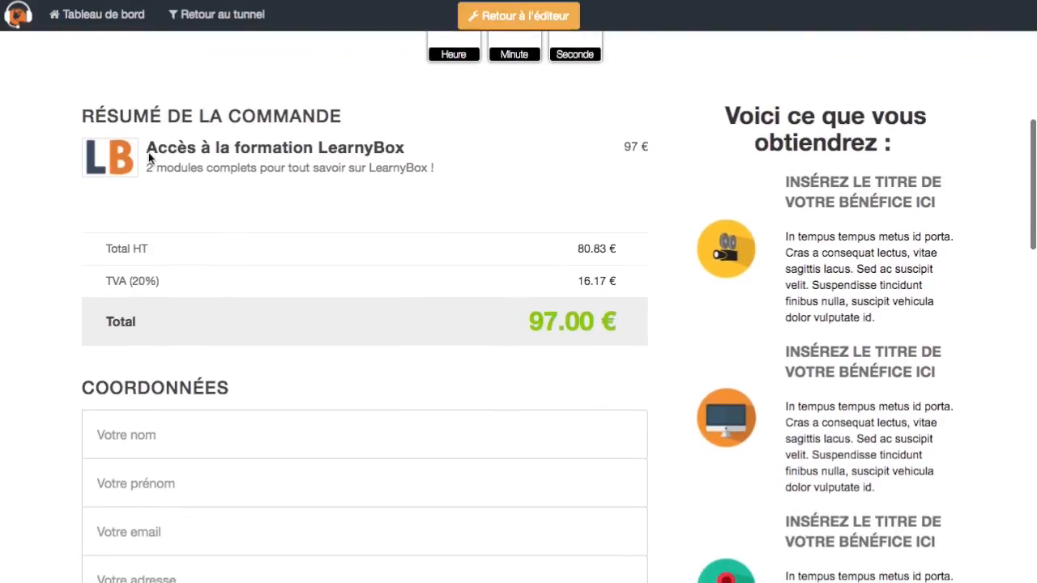
{"action": "left_click_drag", "start_coordinate": [178, 148], "coordinate": [243, 158]}
{"action": "left_click", "coordinate": [276, 161]}
{"action": "left_click", "coordinate": [341, 187]}
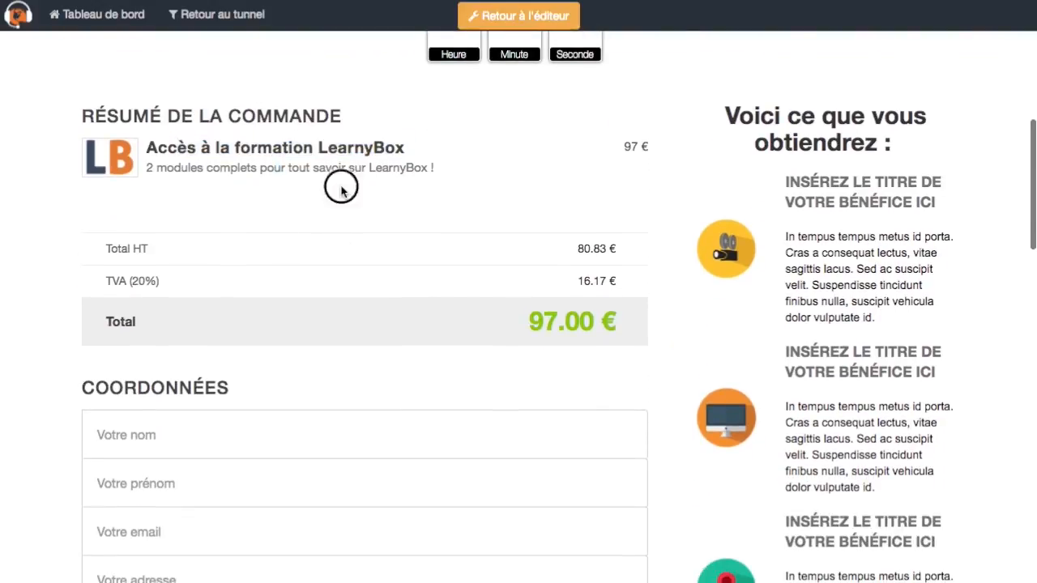
{"action": "scroll", "coordinate": [242, 216], "scroll_direction": "down", "scroll_amount": 3}
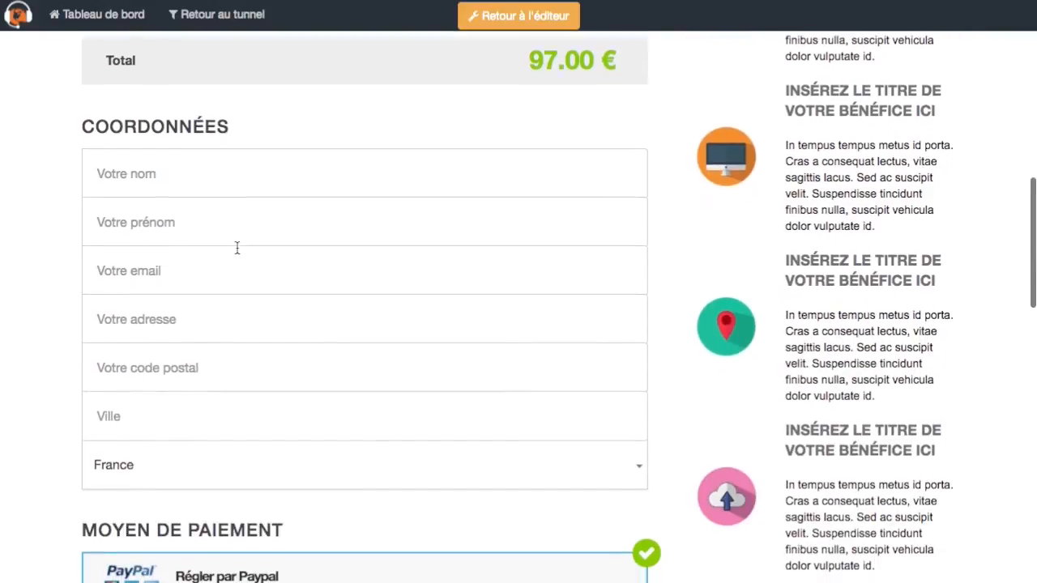
Fill in the test customer's last name, first name and pasted e-mail address
{"action": "left_click", "coordinate": [171, 171]}
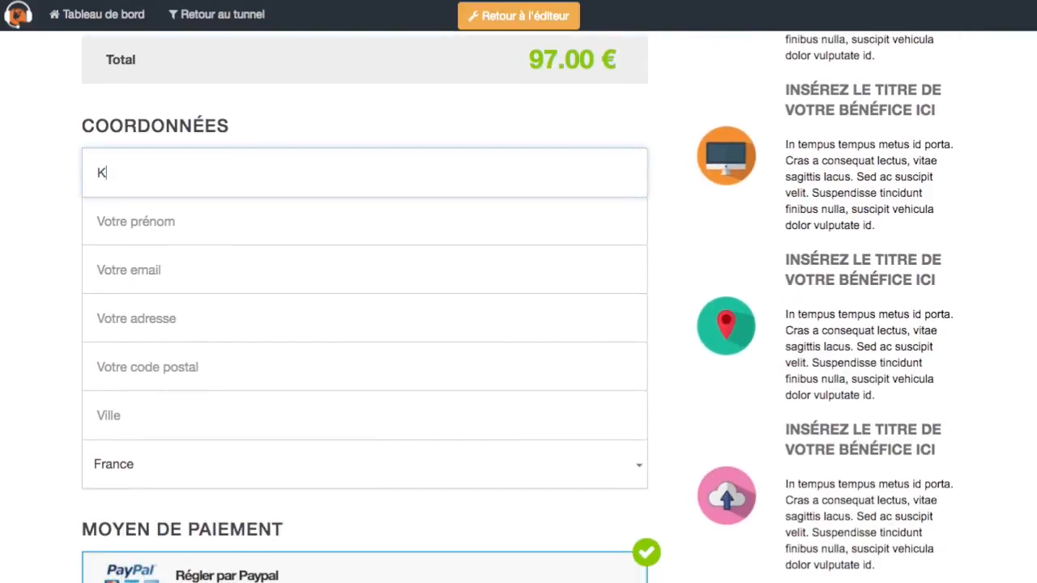
{"action": "key", "text": "Tab"}
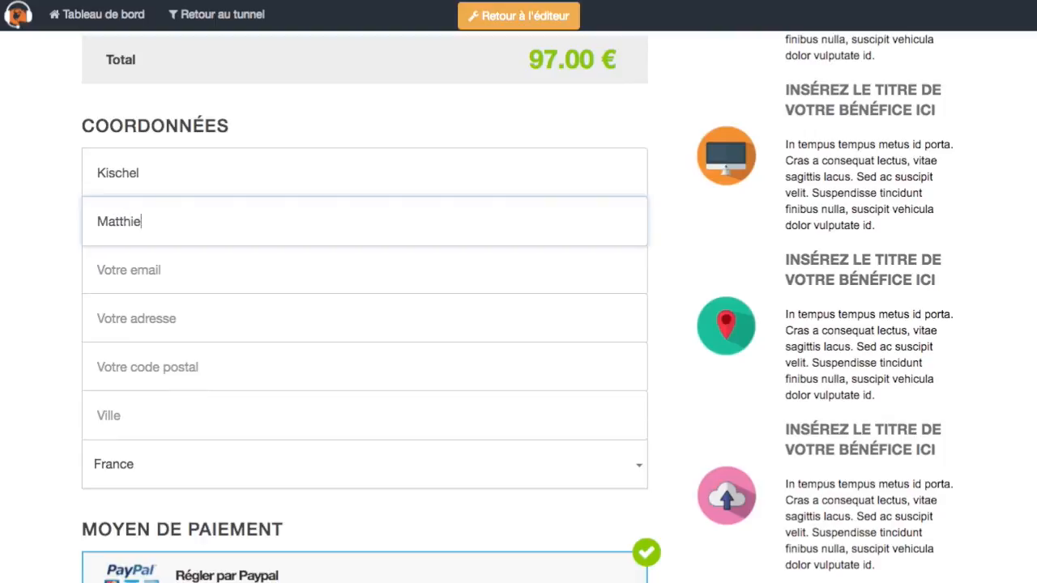
{"action": "key", "text": "Tab"}
{"action": "key", "text": "ctrl+v"}
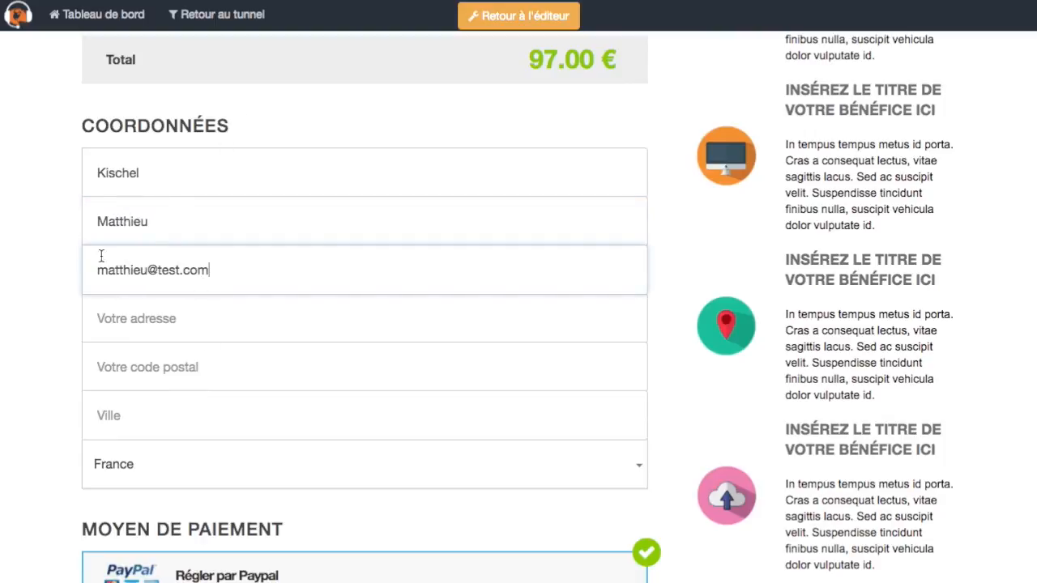
Enter a placeholder street address, postal code 1234 and city ville
{"action": "left_click", "coordinate": [152, 320]}
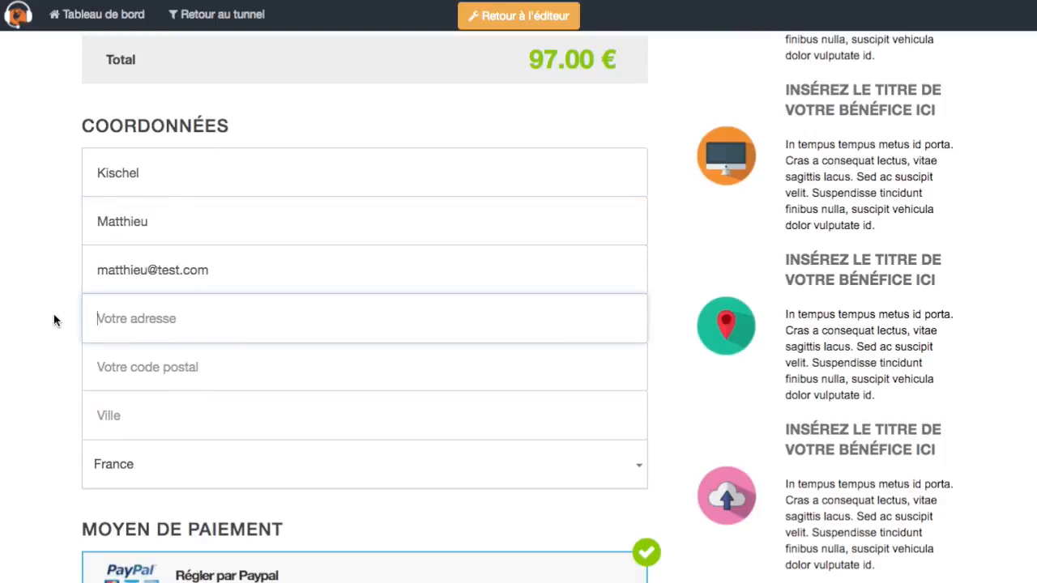
{"action": "type", "text": "adresse"}
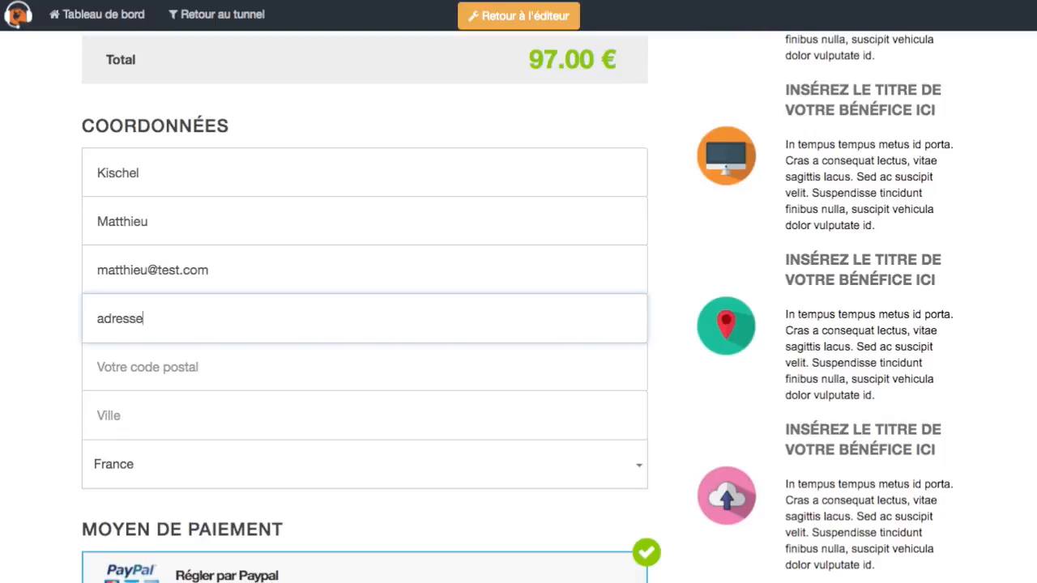
{"action": "key", "text": "Tab"}
{"action": "type", "text": "1234"}
{"action": "key", "text": "Tab"}
{"action": "type", "text": "v"}
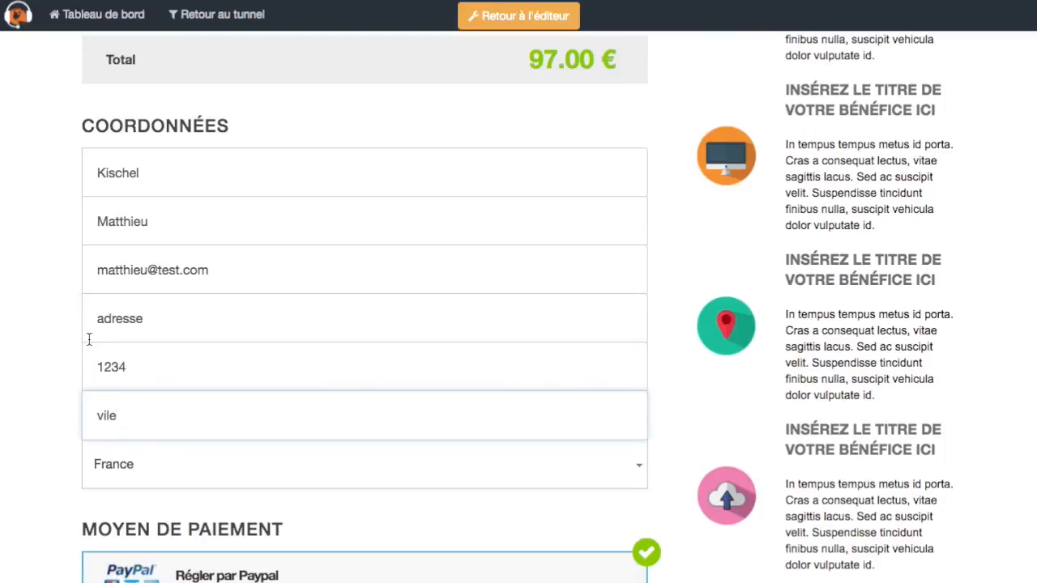
{"action": "type", "text": "ille"}
{"action": "key", "text": "Tab"}
Try card payment, then keep Régler par Paypal as the payment method
{"action": "scroll", "coordinate": [243, 365], "scroll_direction": "down", "scroll_amount": 6}
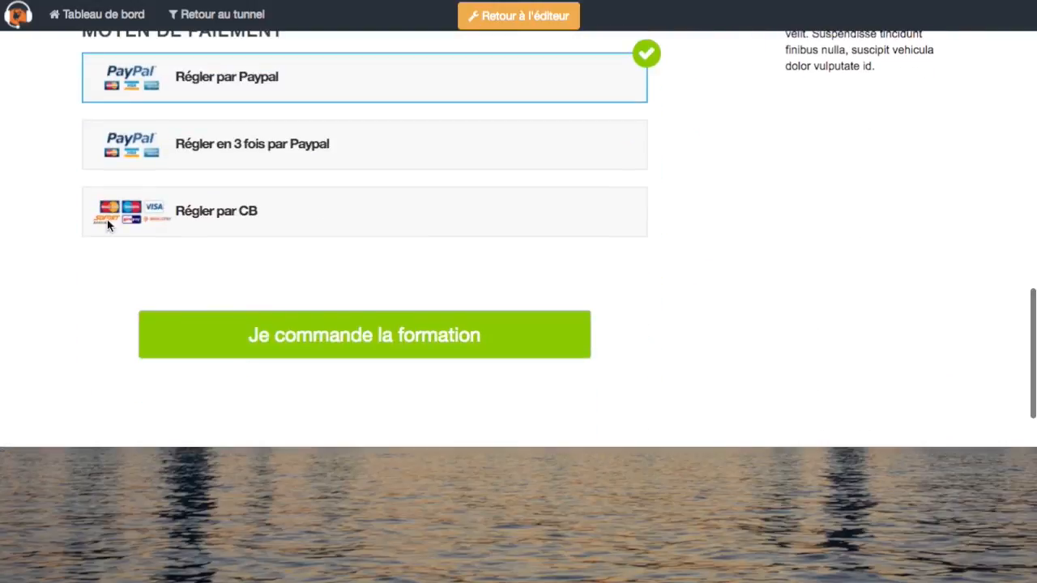
{"action": "scroll", "coordinate": [31, 274], "scroll_direction": "up", "scroll_amount": 2}
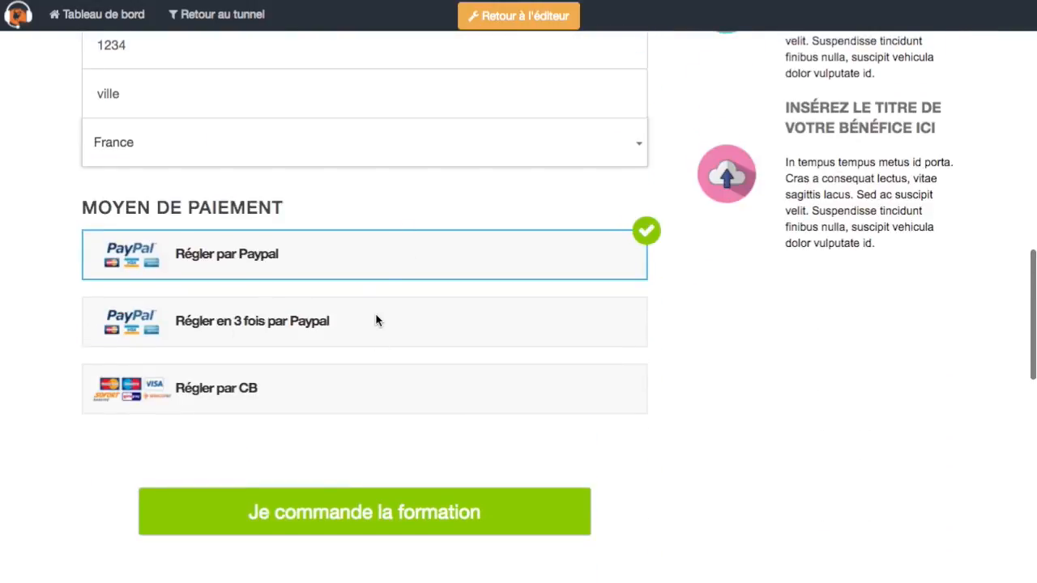
{"action": "left_click", "coordinate": [329, 391]}
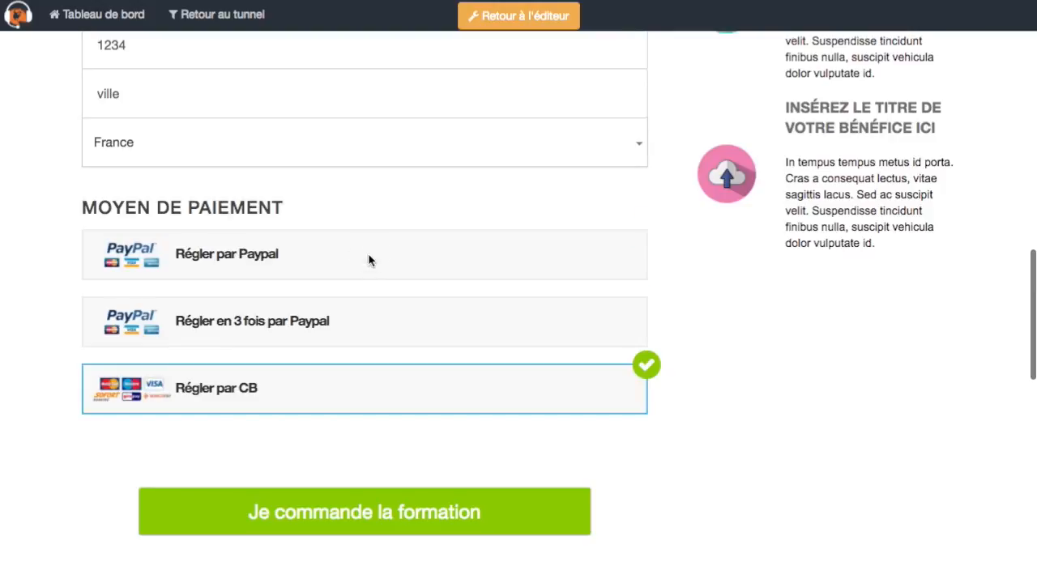
{"action": "left_click", "coordinate": [368, 260]}
{"action": "scroll", "coordinate": [470, 510], "scroll_direction": "down", "scroll_amount": 1}
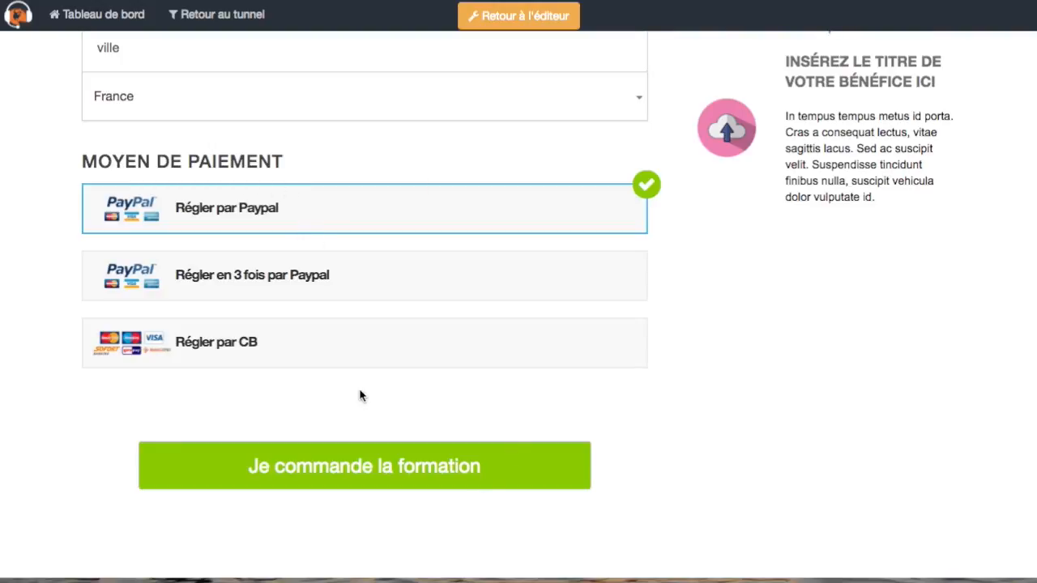
Place the test course order and go to Learny Mail's sequences list
{"action": "left_click", "coordinate": [526, 468]}
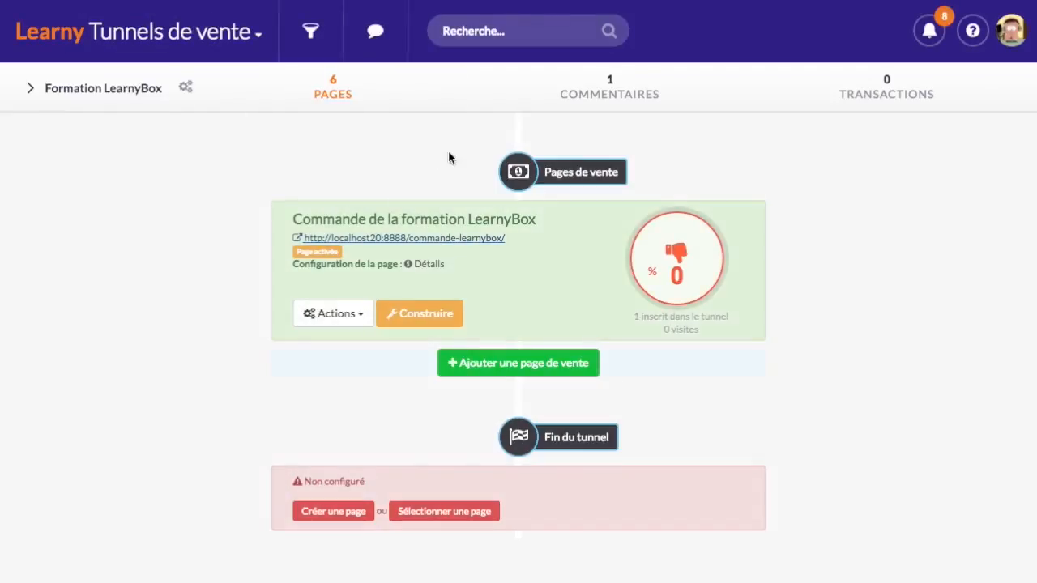
{"action": "left_click", "coordinate": [138, 31]}
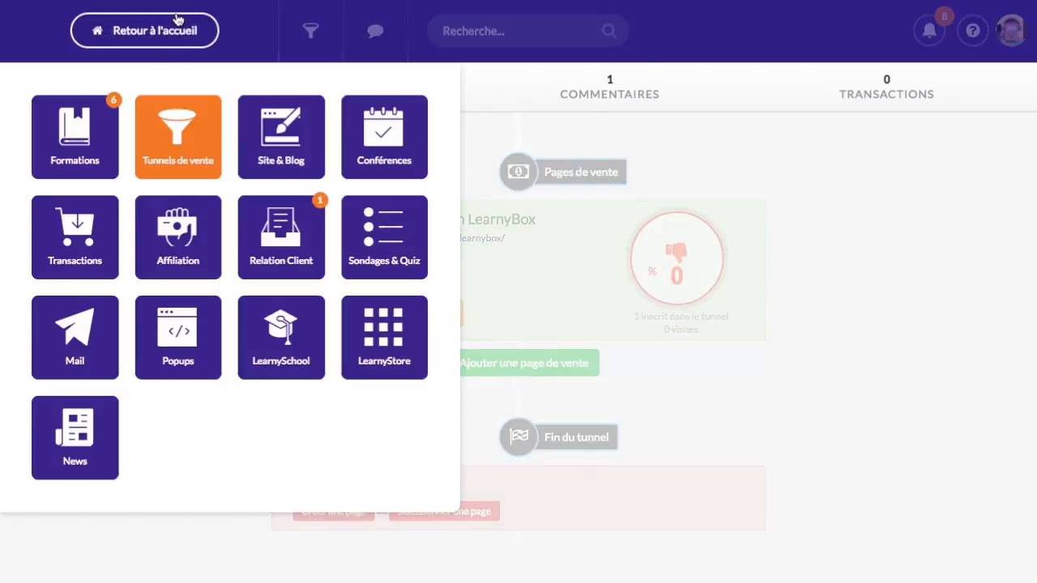
{"action": "left_click", "coordinate": [77, 337]}
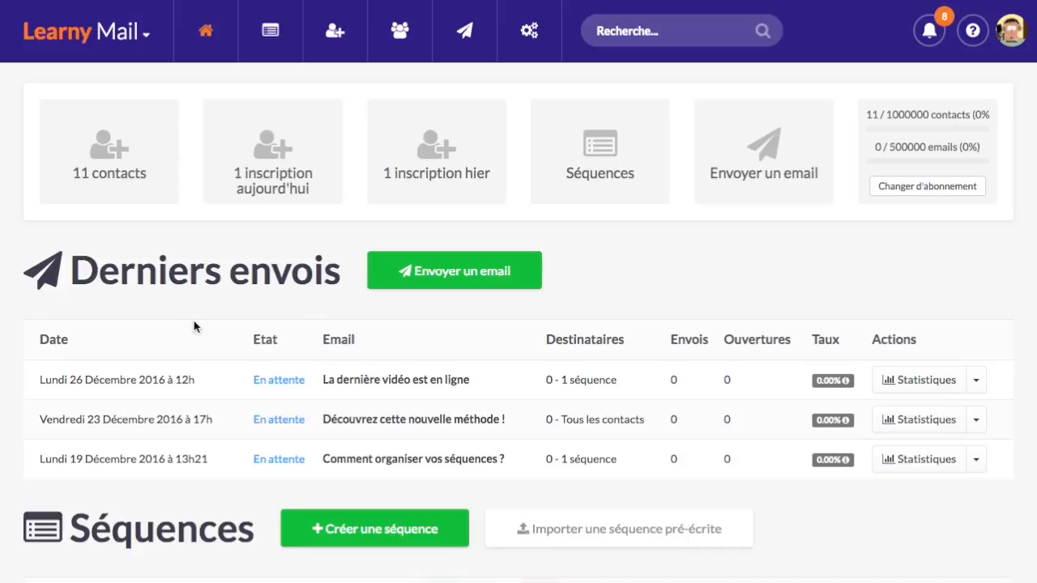
{"action": "left_click", "coordinate": [274, 38]}
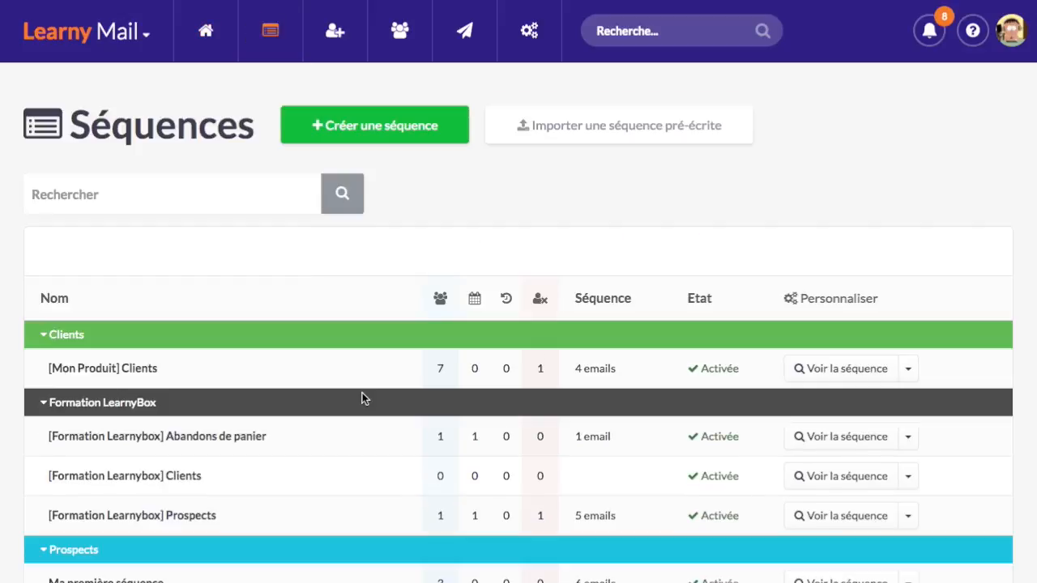
{"action": "scroll", "coordinate": [363, 393], "scroll_direction": "down", "scroll_amount": 3}
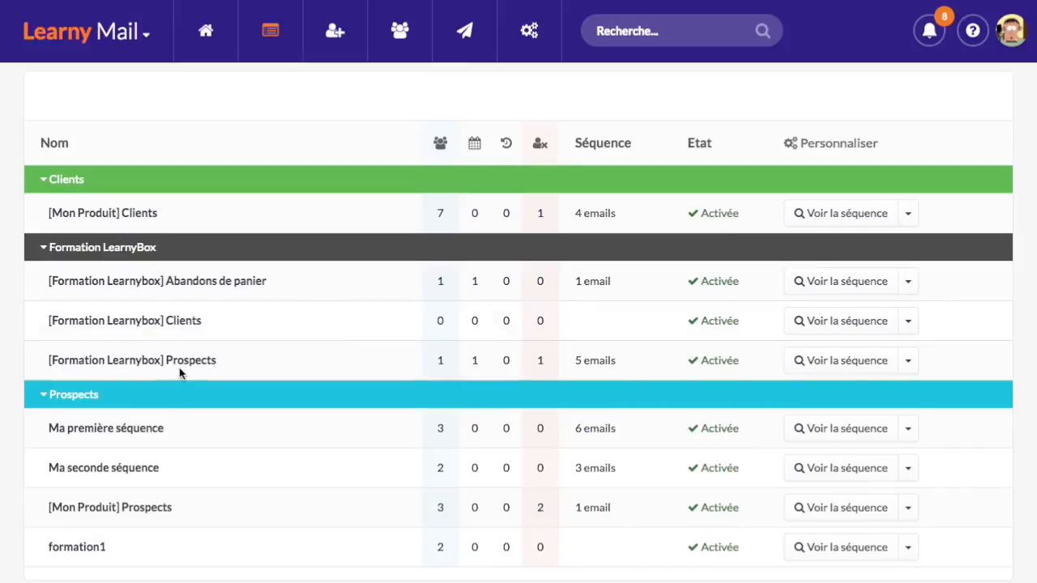
Check the Prospects subscriber and unsubscribed counts and the cart-abandon count, then open Prospects
{"action": "double_click", "coordinate": [436, 362]}
{"action": "double_click", "coordinate": [538, 361]}
{"action": "left_click", "coordinate": [474, 281]}
{"action": "left_click", "coordinate": [854, 360]}
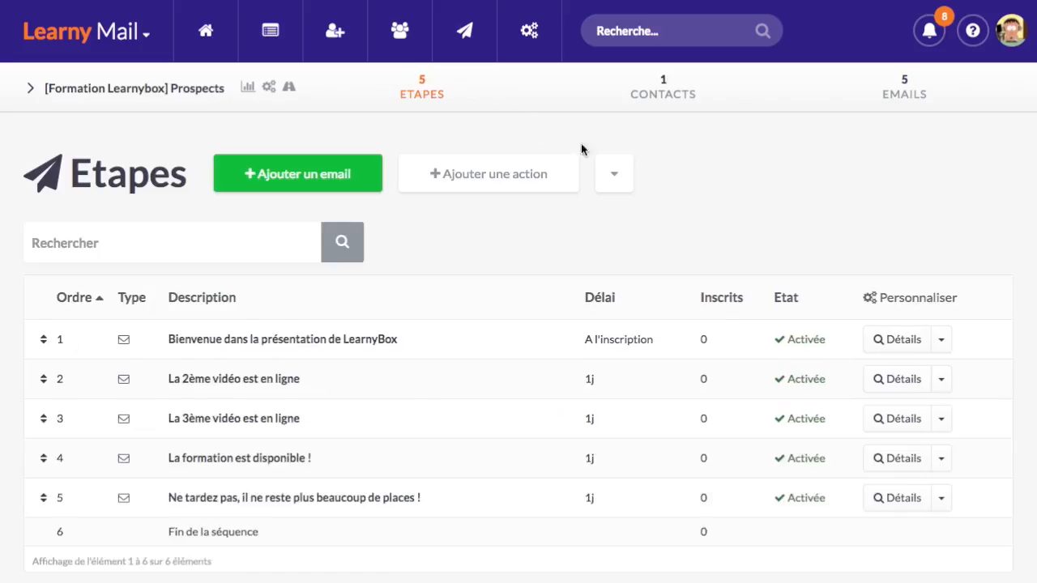
Confirm the test contact shows as Désinscrit in Prospects, then open the Abandons de panier sequence
{"action": "left_click", "coordinate": [678, 106]}
{"action": "scroll", "coordinate": [402, 408], "scroll_direction": "down", "scroll_amount": 2}
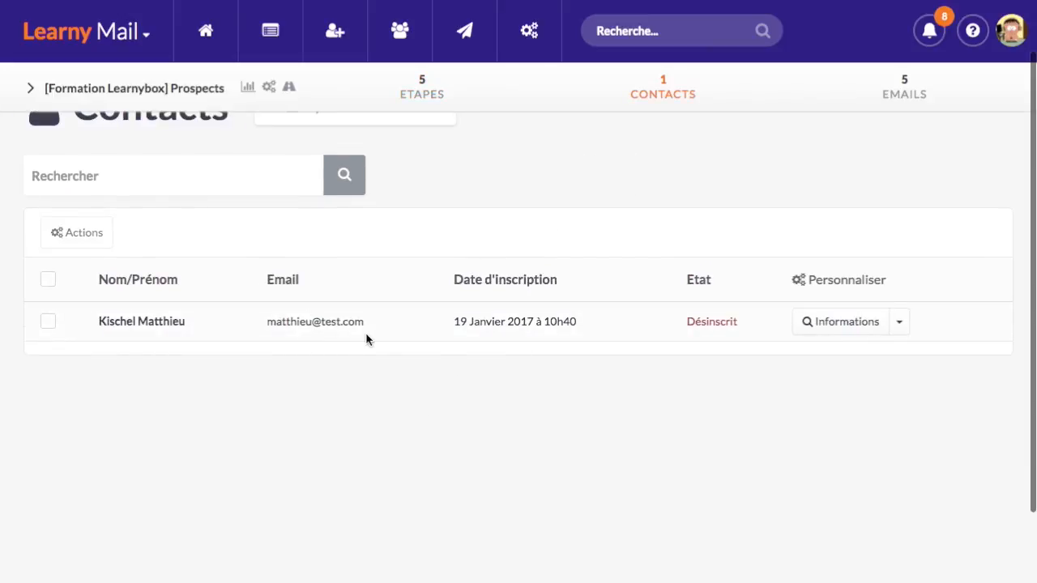
{"action": "scroll", "coordinate": [722, 324], "scroll_direction": "up", "scroll_amount": 1}
{"action": "left_click", "coordinate": [417, 81]}
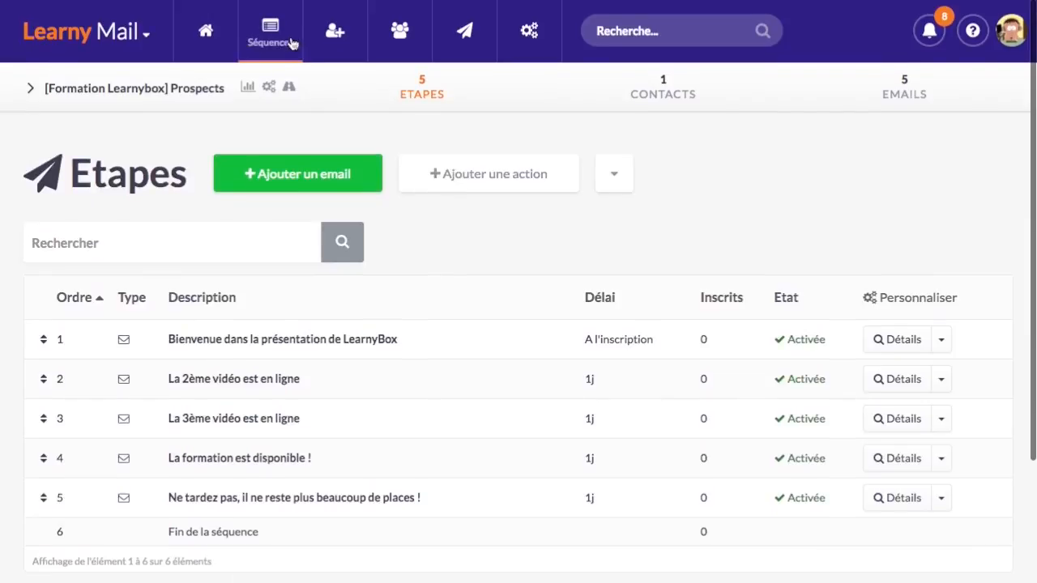
{"action": "scroll", "coordinate": [424, 401], "scroll_direction": "down", "scroll_amount": 2}
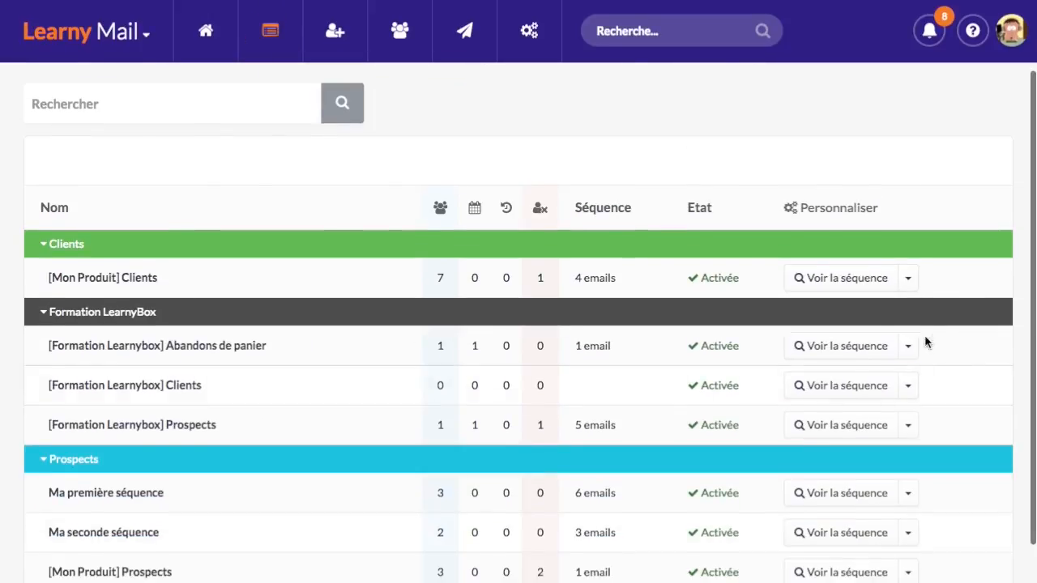
{"action": "left_click", "coordinate": [838, 348]}
Review the Abandons de panier contacts showing the subscribed test contact, then return to Séquences
{"action": "left_click", "coordinate": [684, 101]}
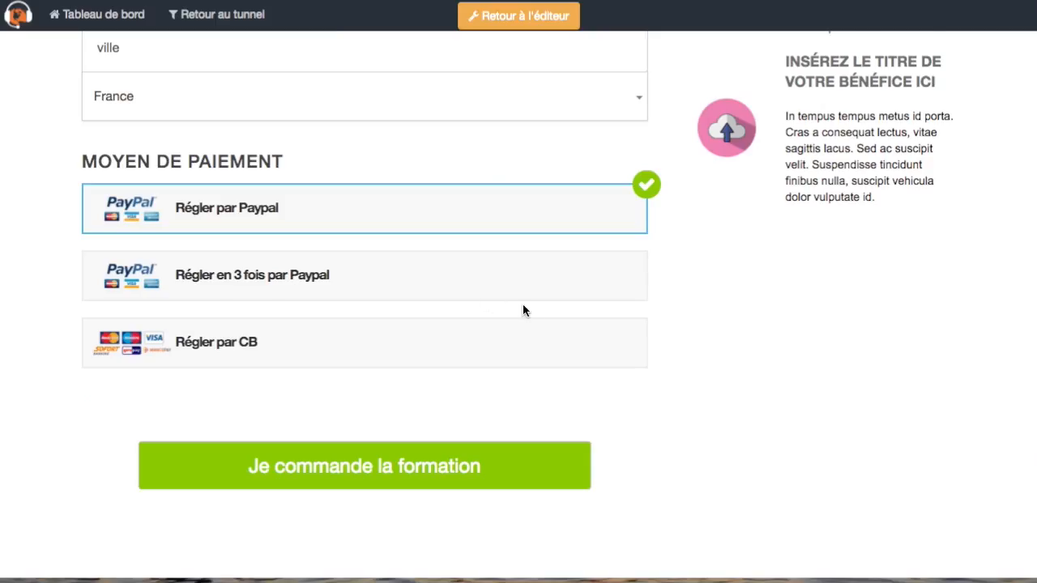
{"action": "scroll", "coordinate": [521, 307], "scroll_direction": "up", "scroll_amount": 5}
{"action": "scroll", "coordinate": [451, 173], "scroll_direction": "down", "scroll_amount": 2}
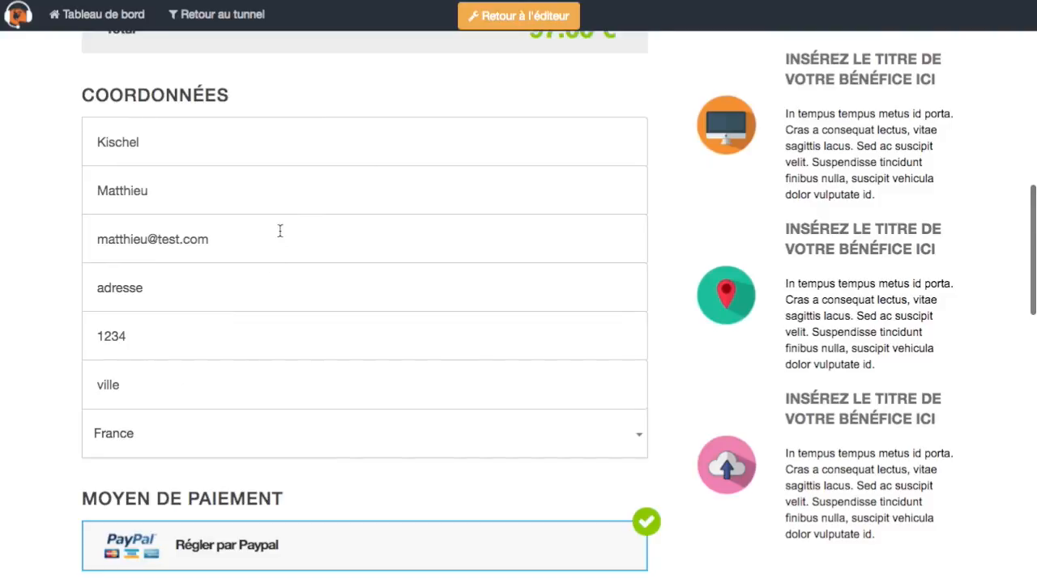
{"action": "scroll", "coordinate": [280, 231], "scroll_direction": "down", "scroll_amount": 5}
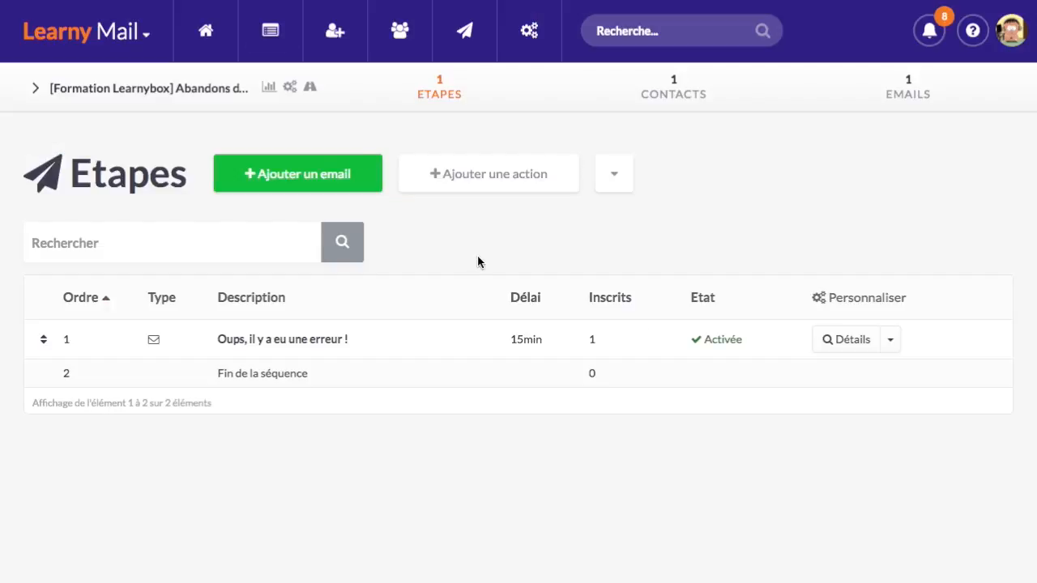
{"action": "left_click", "coordinate": [265, 42]}
Compare counts: Prospects 1 subscriber and 1 unsubscribed, Abandons de panier 0 unsubscribed
{"action": "scroll", "coordinate": [440, 356], "scroll_direction": "down", "scroll_amount": 2}
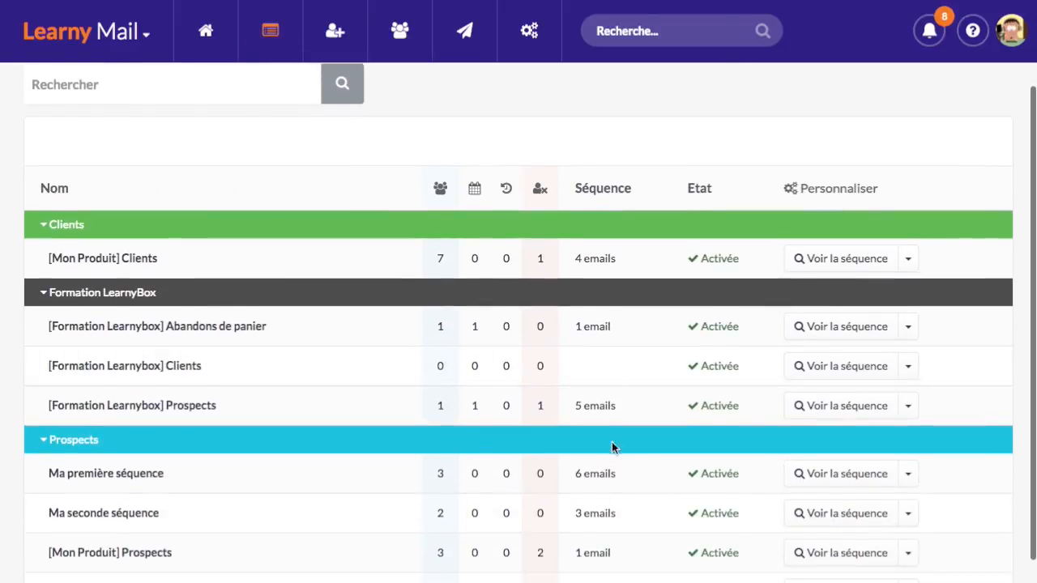
{"action": "left_click_drag", "start_coordinate": [438, 406], "coordinate": [547, 409]}
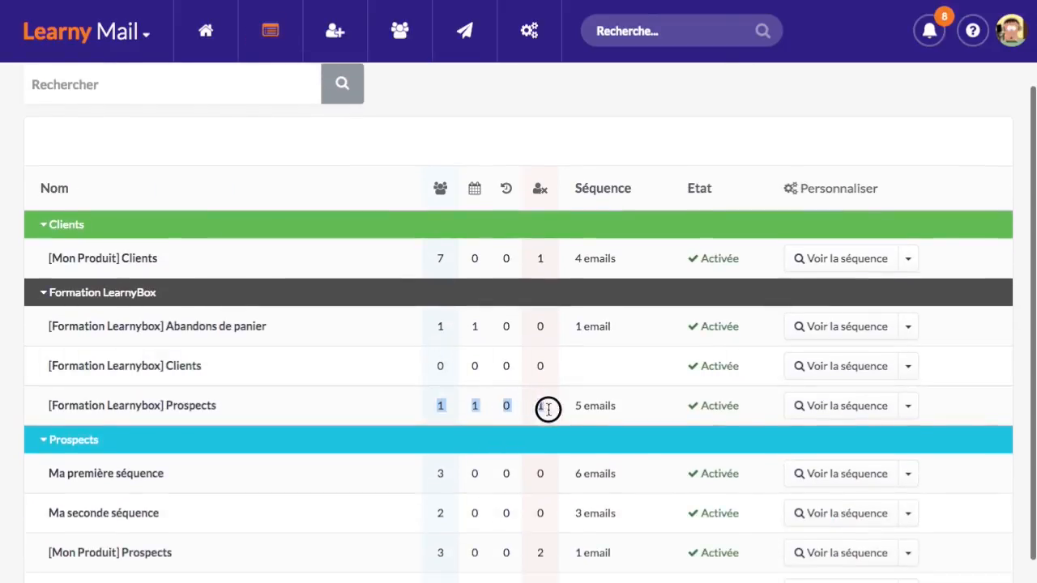
{"action": "left_click", "coordinate": [508, 403]}
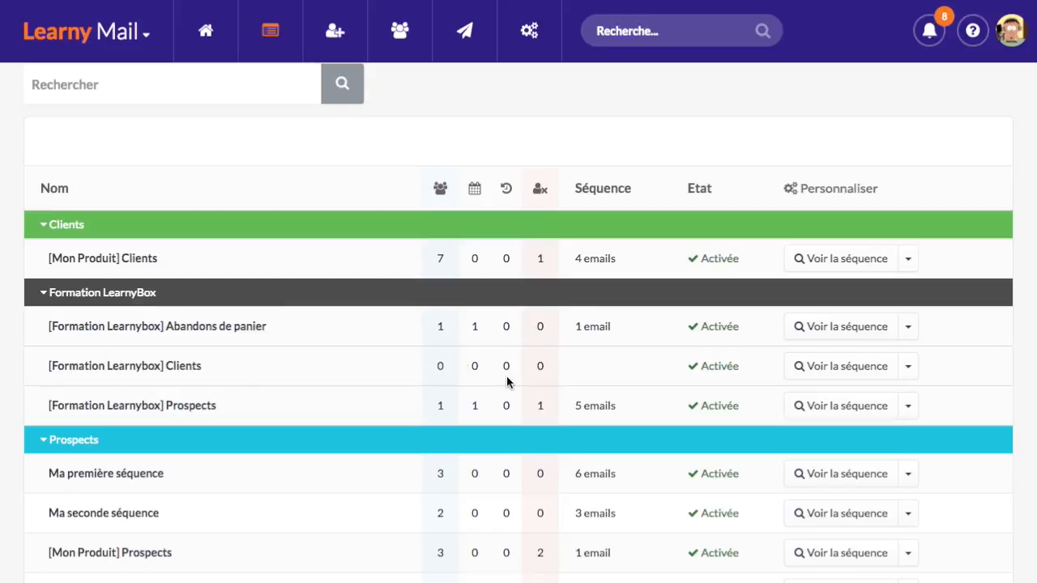
{"action": "double_click", "coordinate": [540, 325]}
{"action": "double_click", "coordinate": [536, 407]}
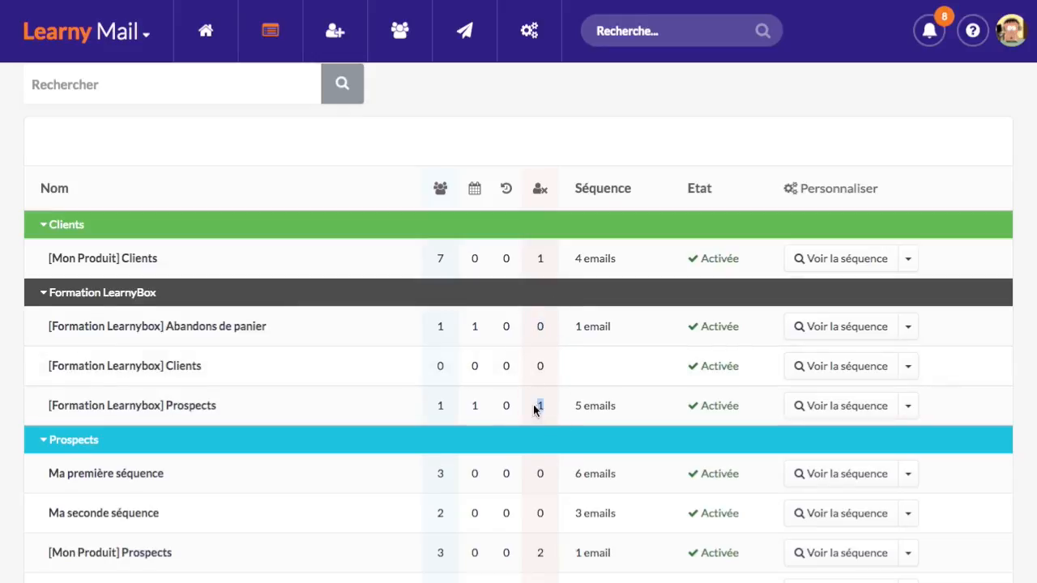
{"action": "left_click", "coordinate": [522, 435]}
{"action": "left_click", "coordinate": [522, 435]}
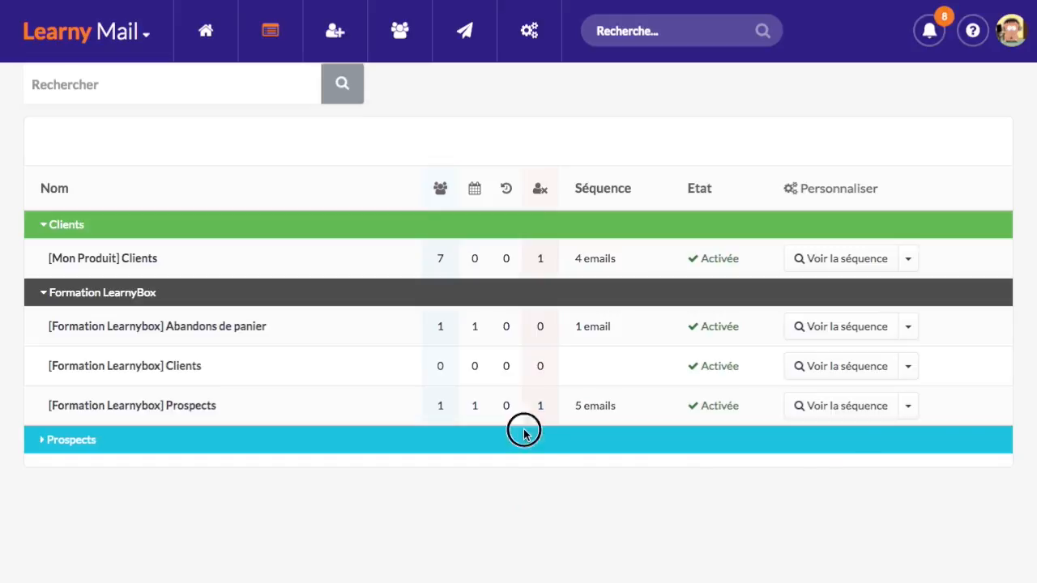
{"action": "scroll", "coordinate": [271, 398], "scroll_direction": "down", "scroll_amount": 2}
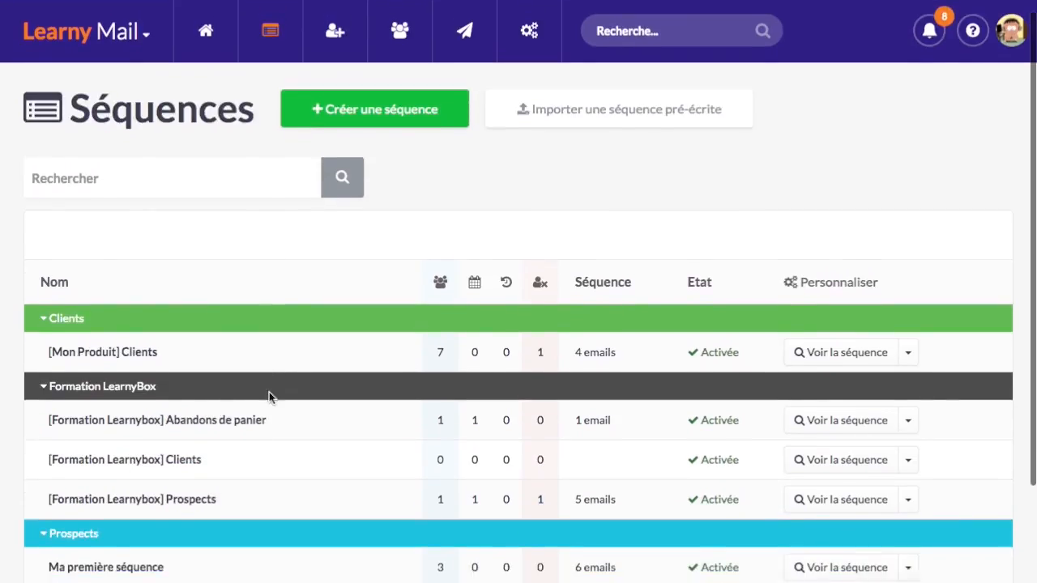
{"action": "scroll", "coordinate": [271, 398], "scroll_direction": "up", "scroll_amount": 2}
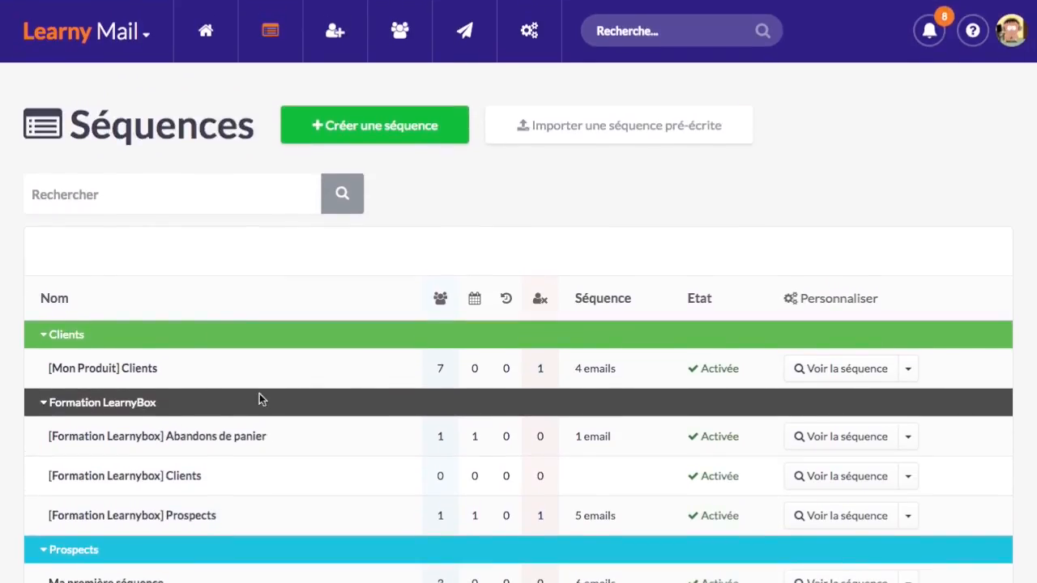